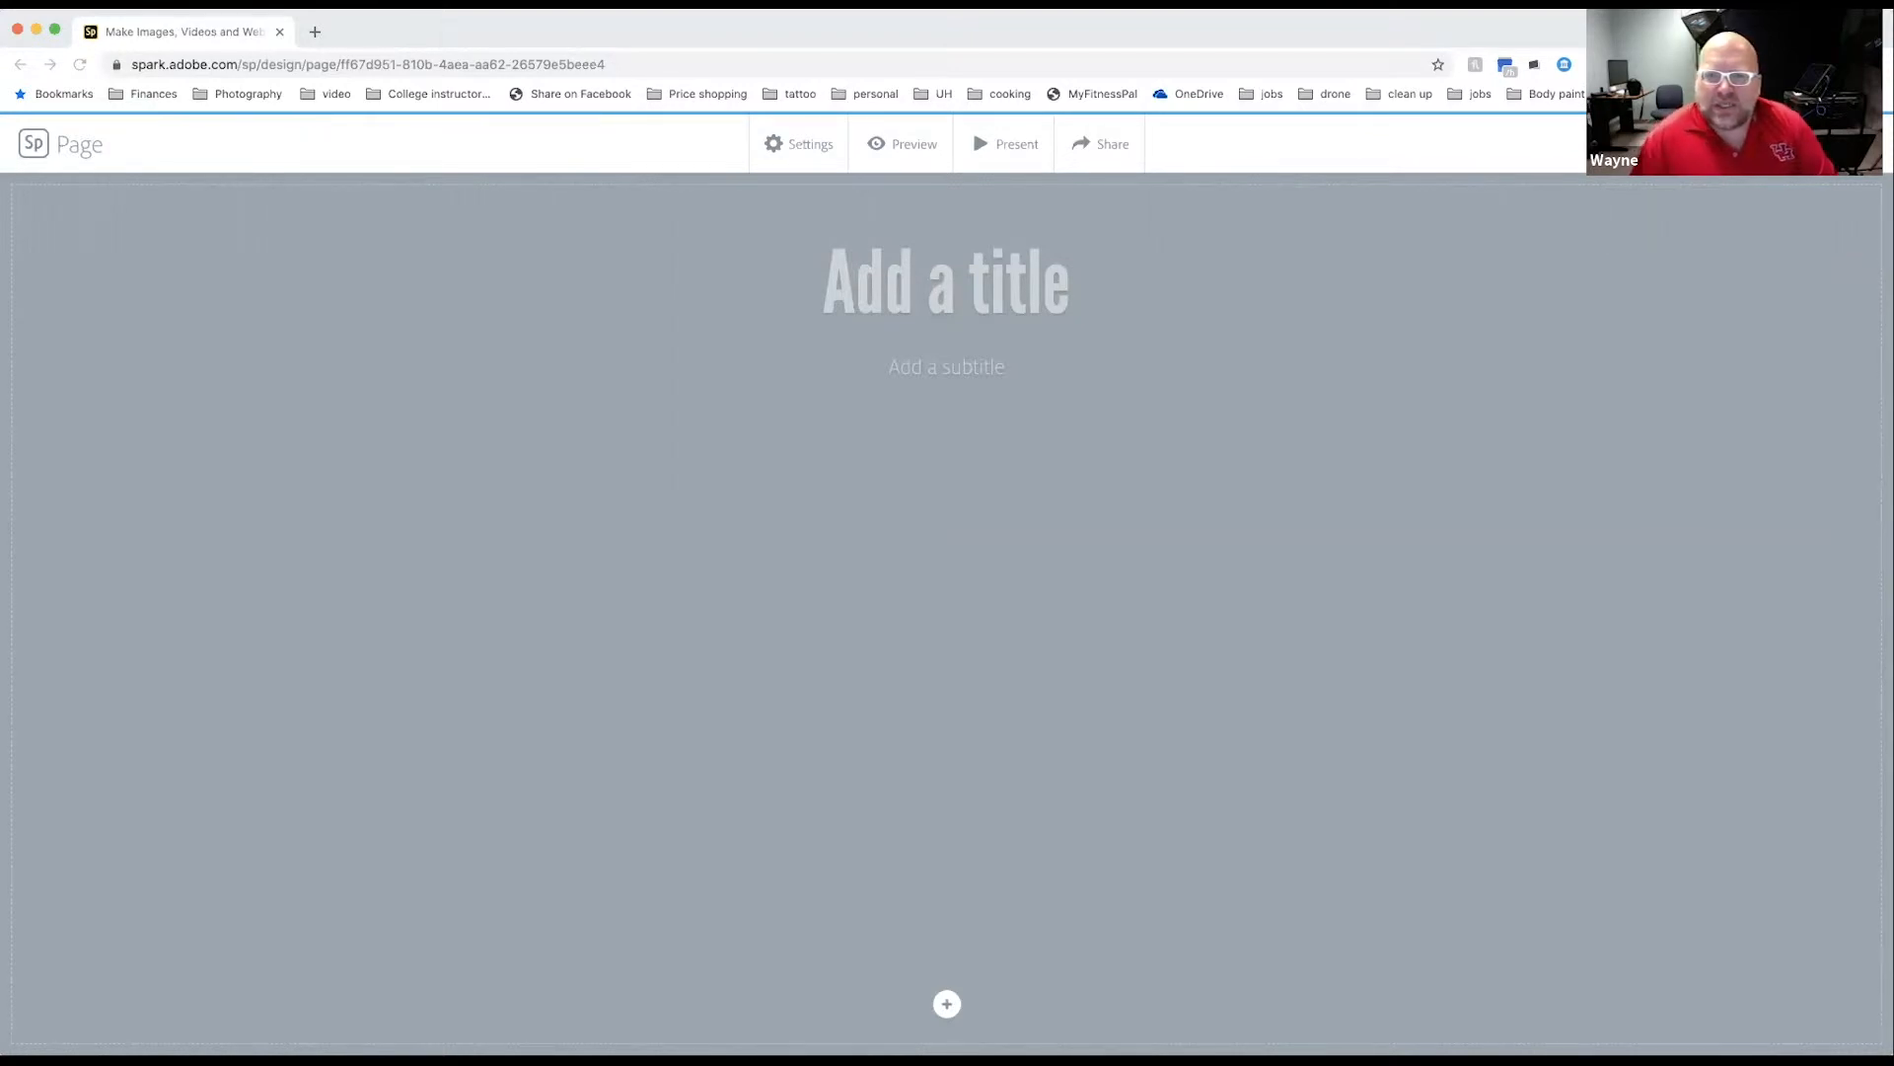
Step: Title the page "Scenes from UH" and give it the subtitle "Go Coogs!"
left_click(983, 289)
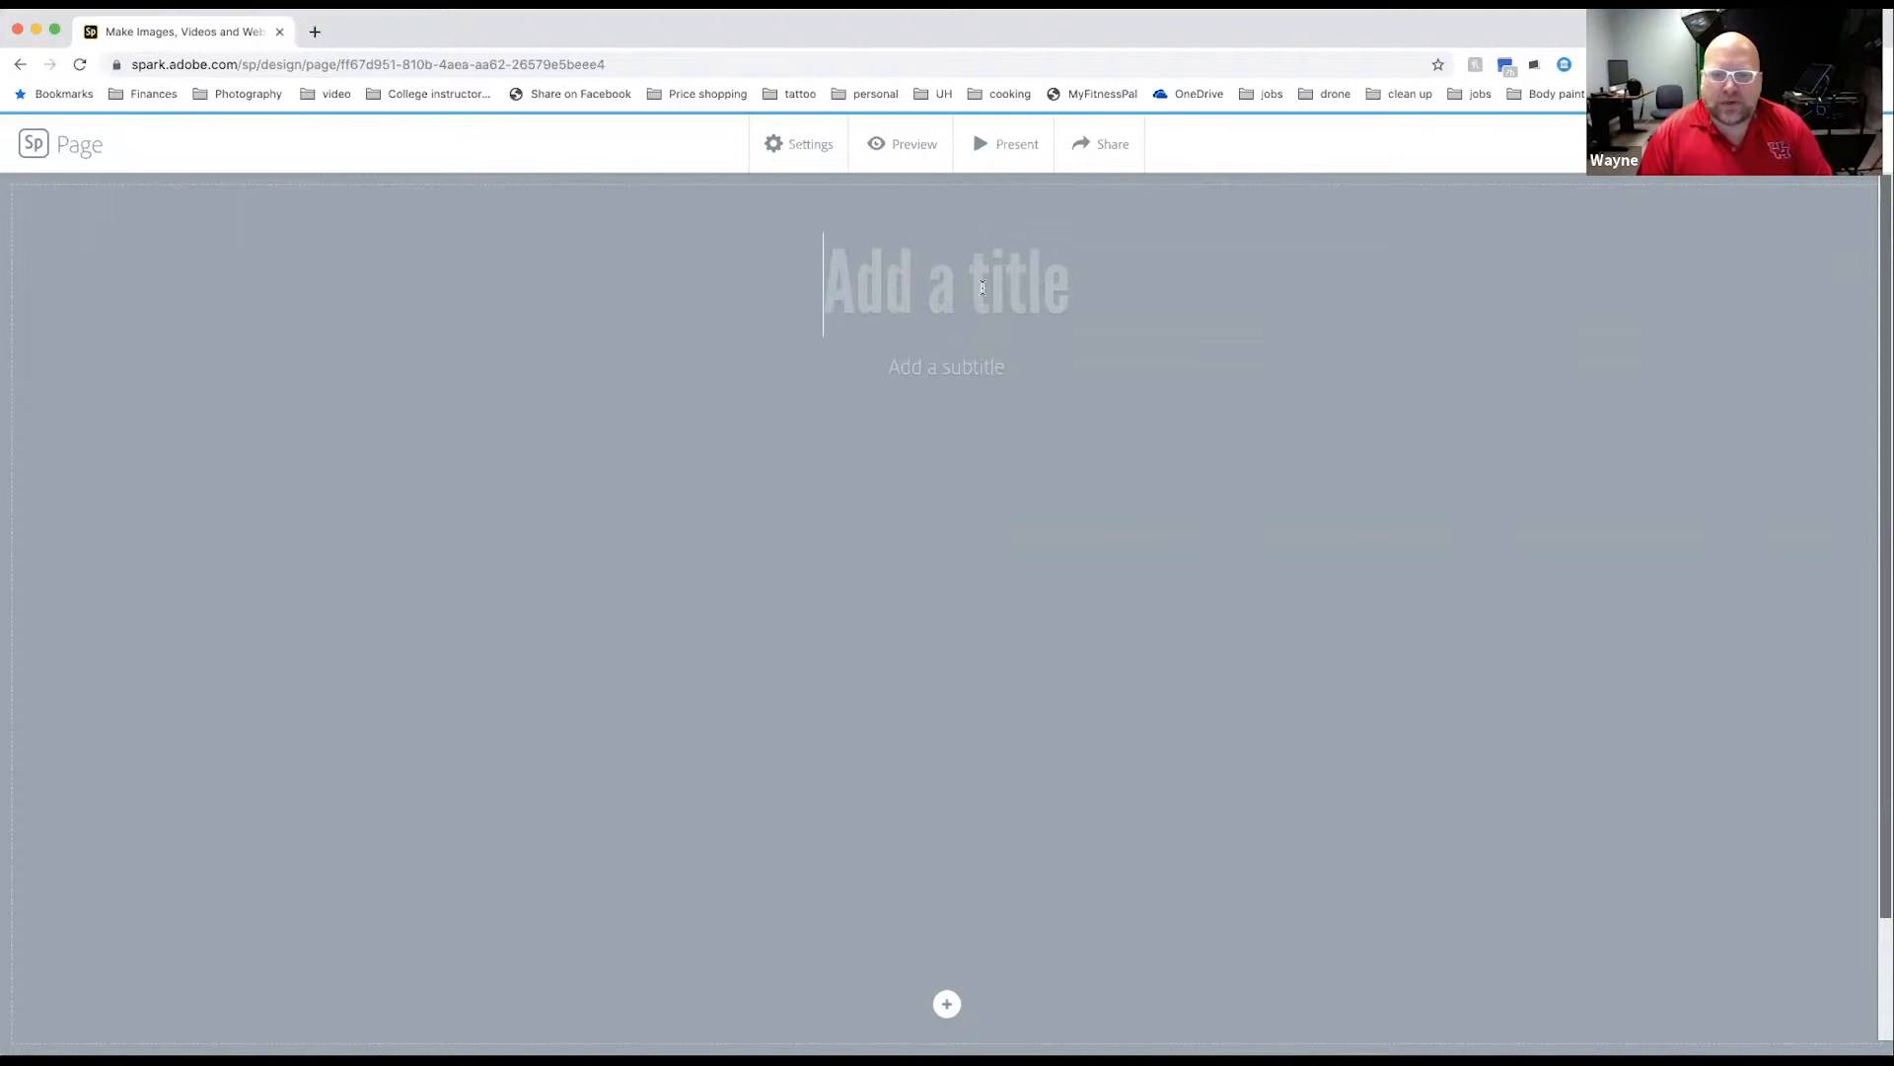
type("Sce")
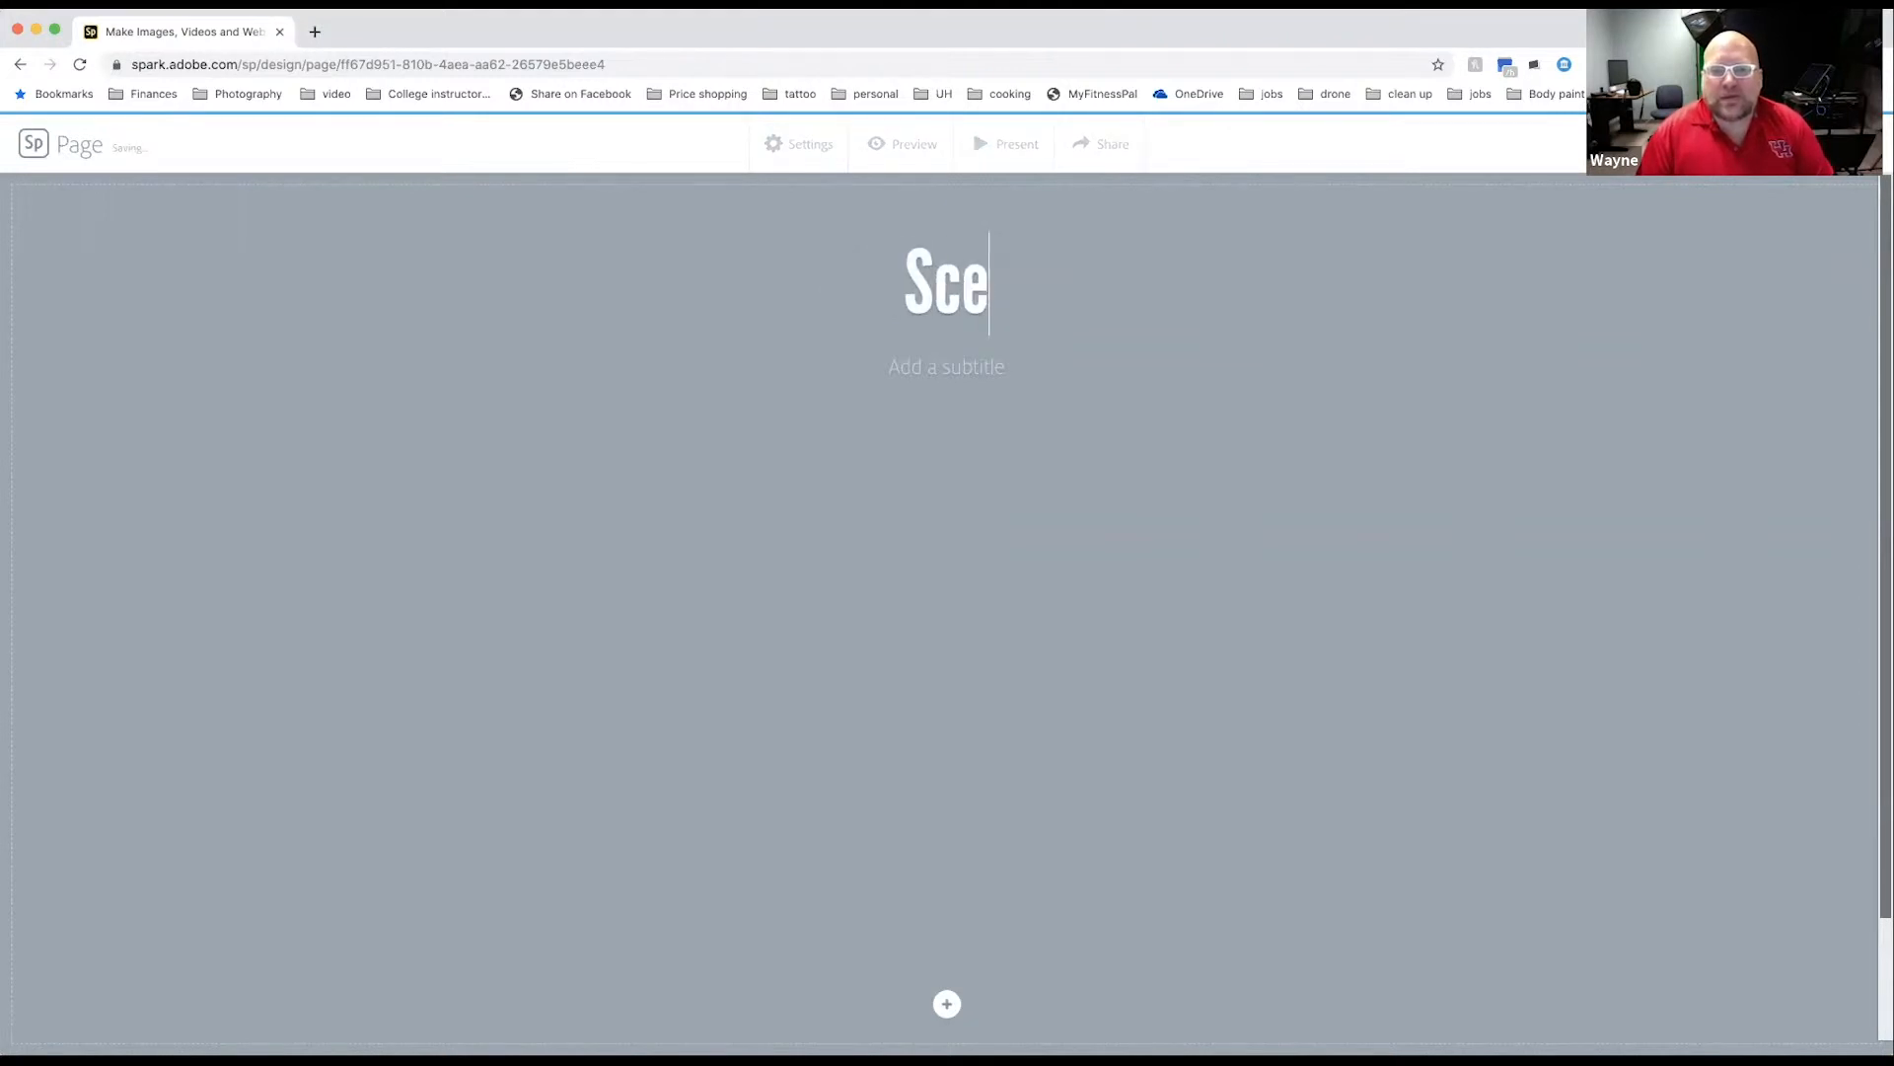
type("nes from UH")
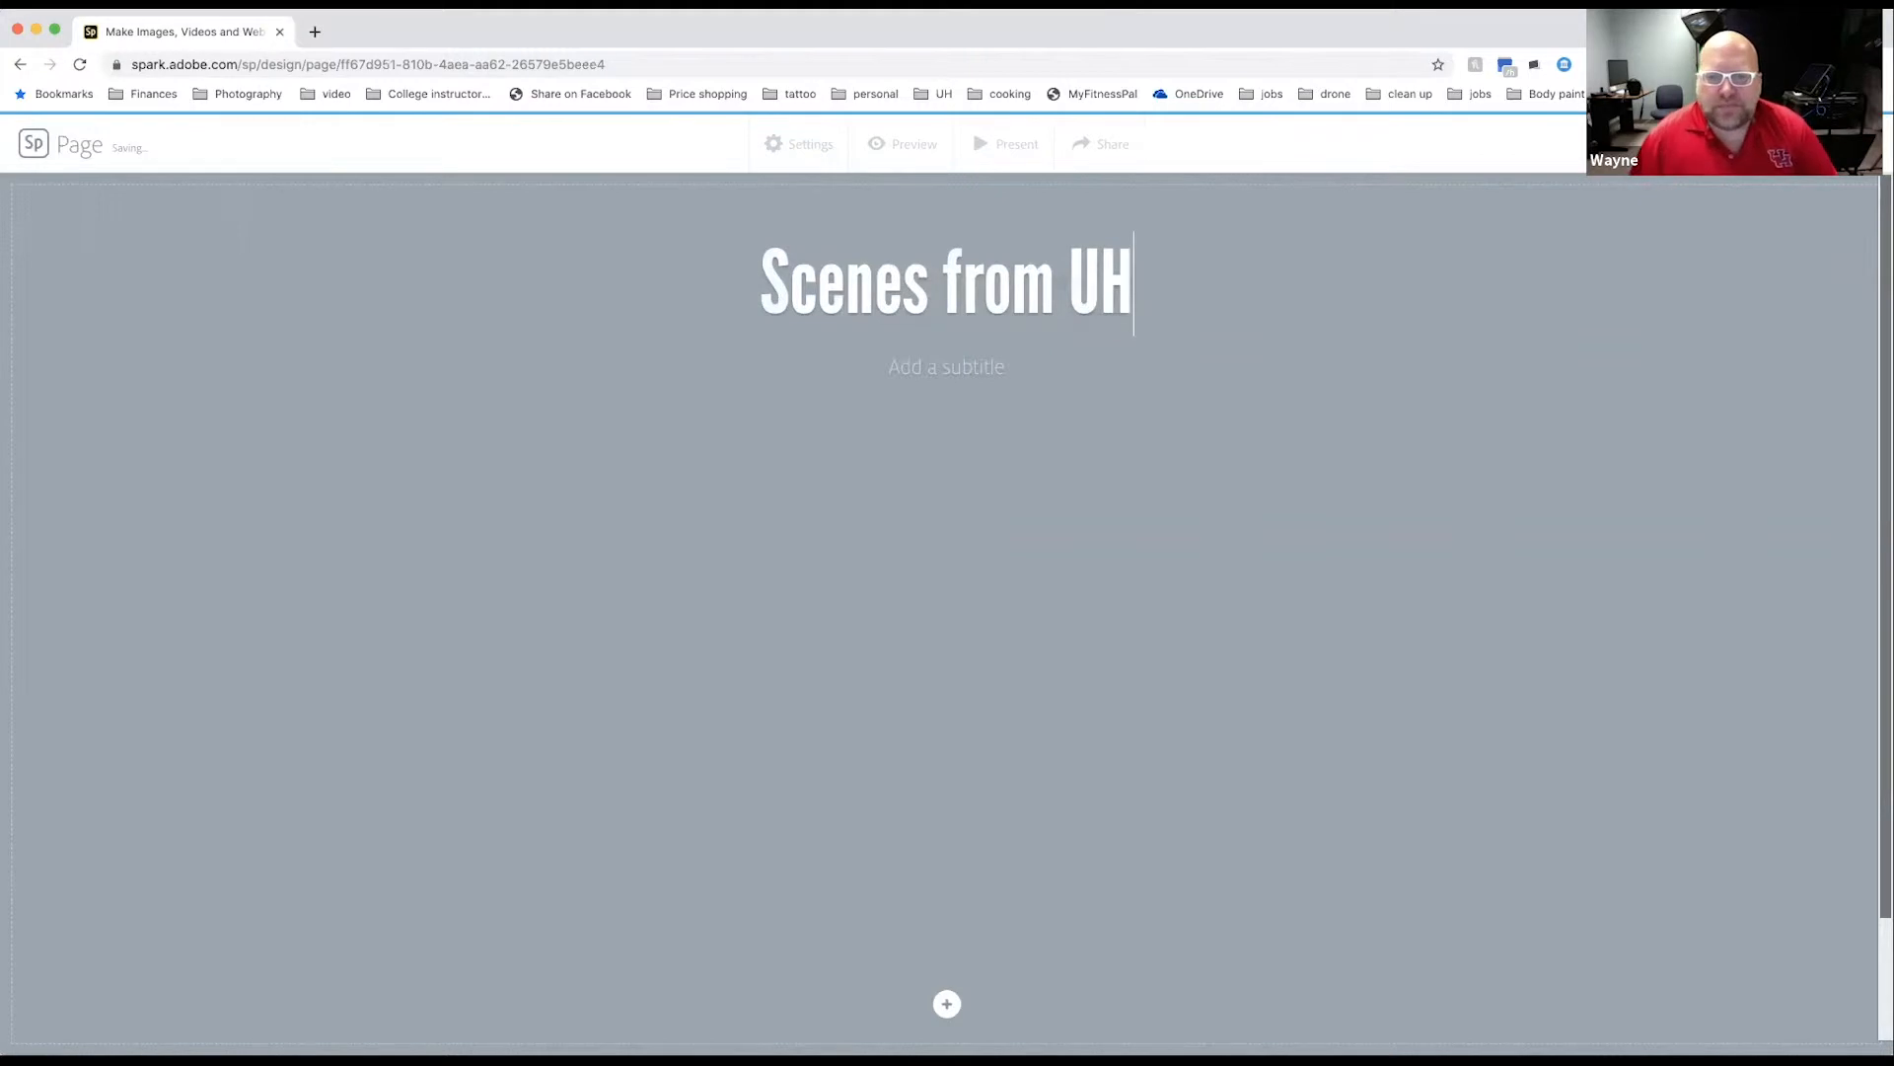
left_click(932, 372)
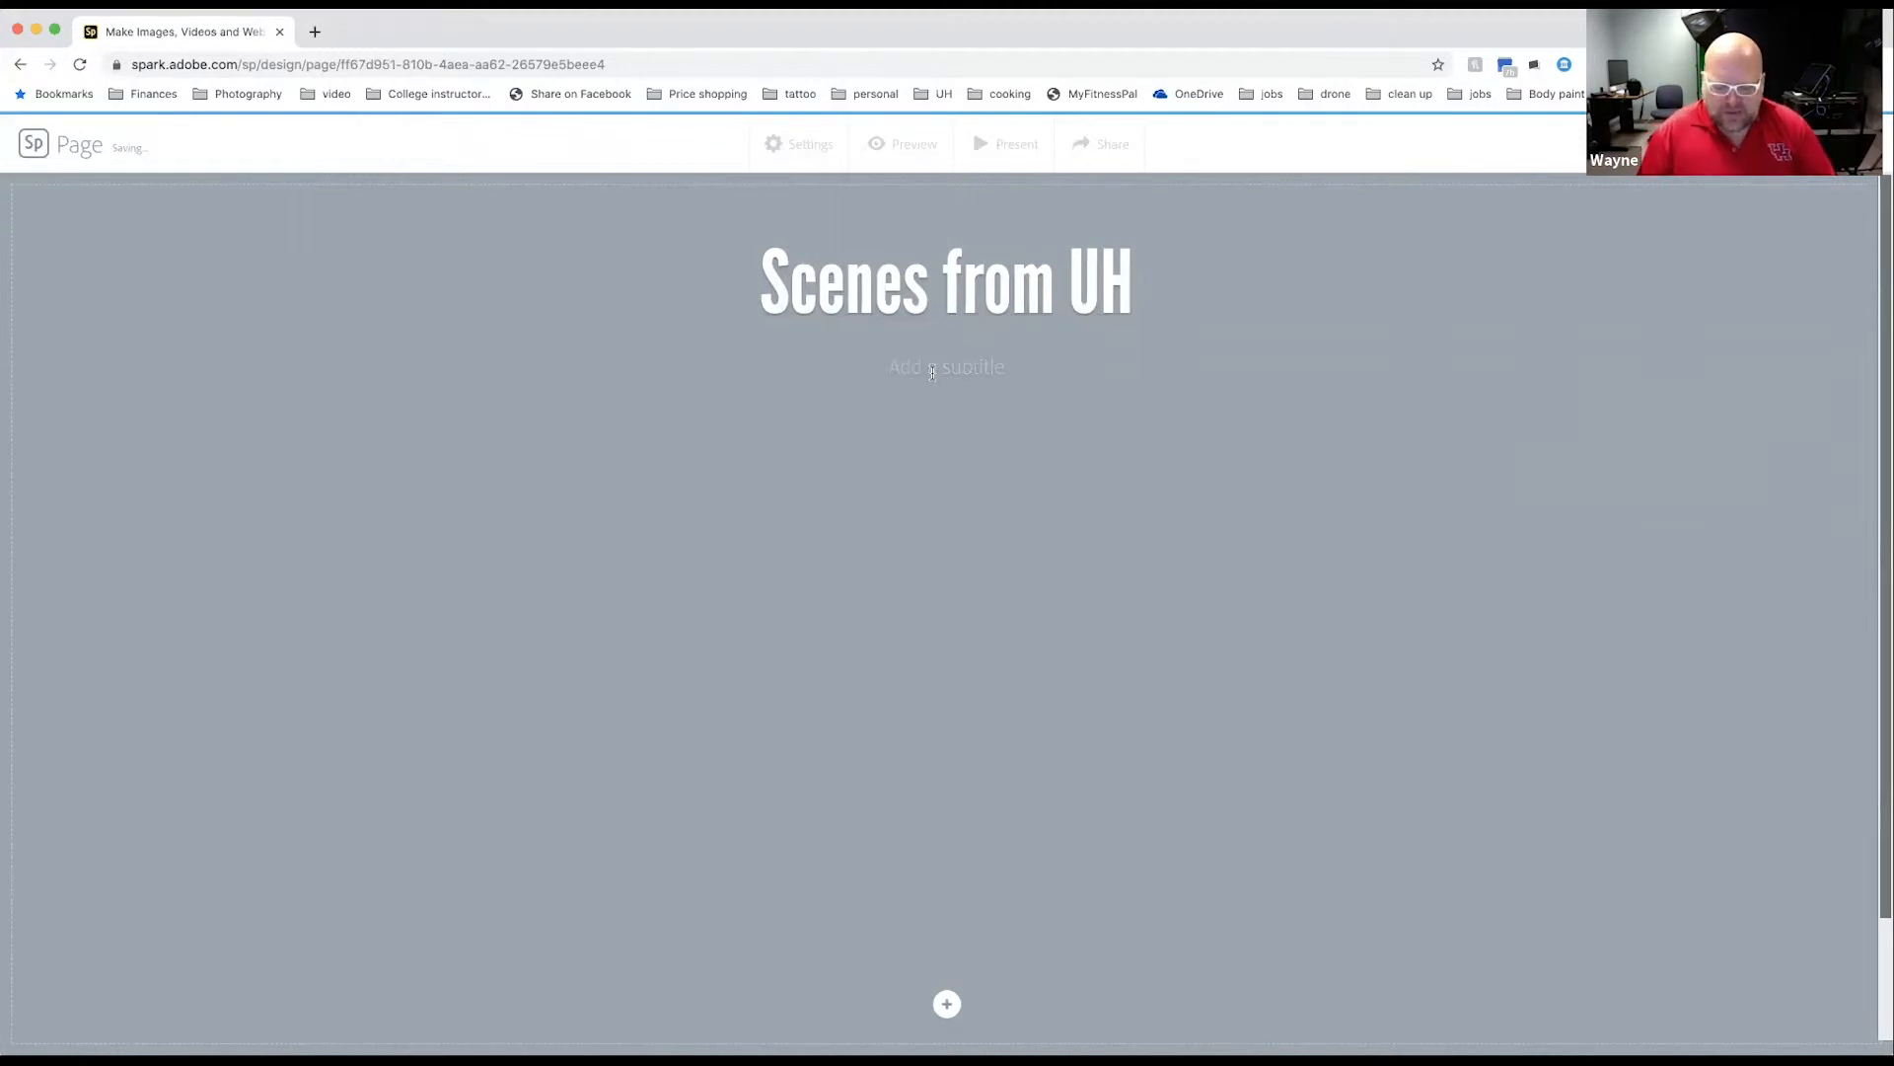
type("Go Coogs")
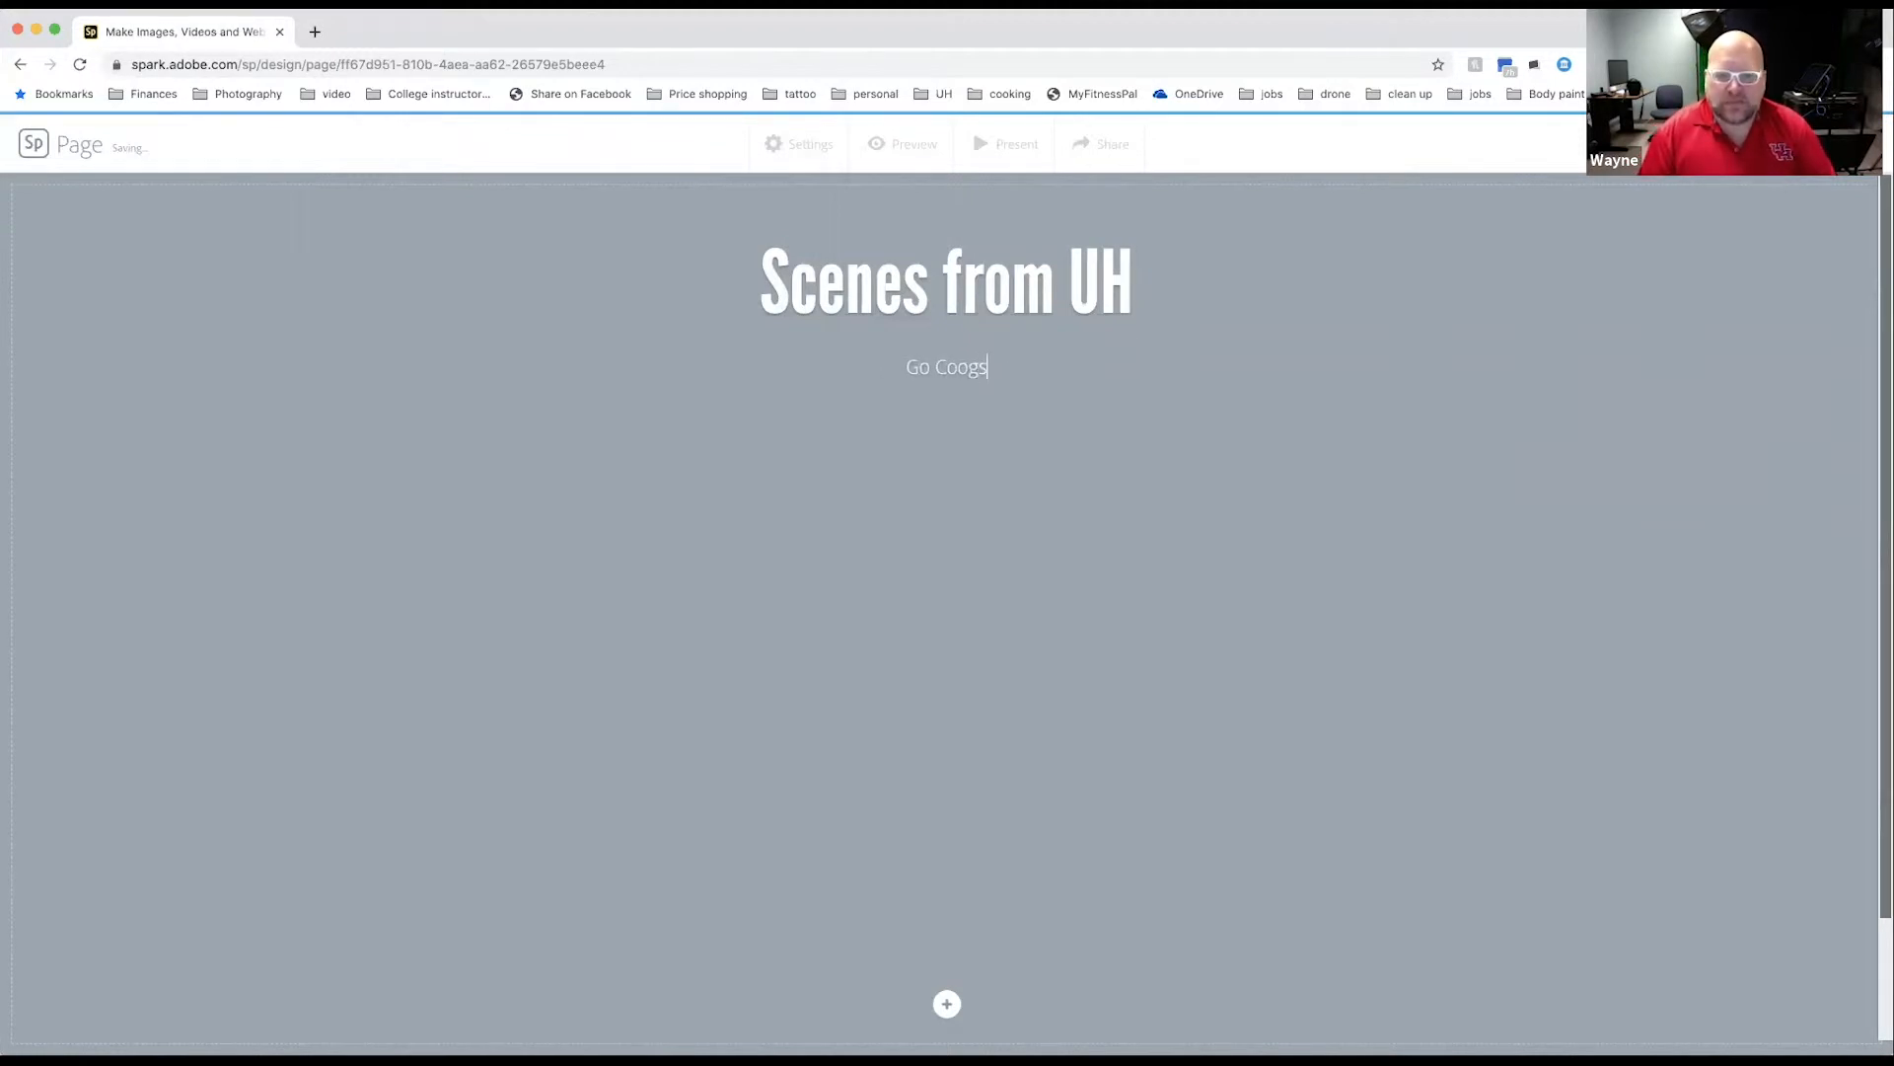
type("!")
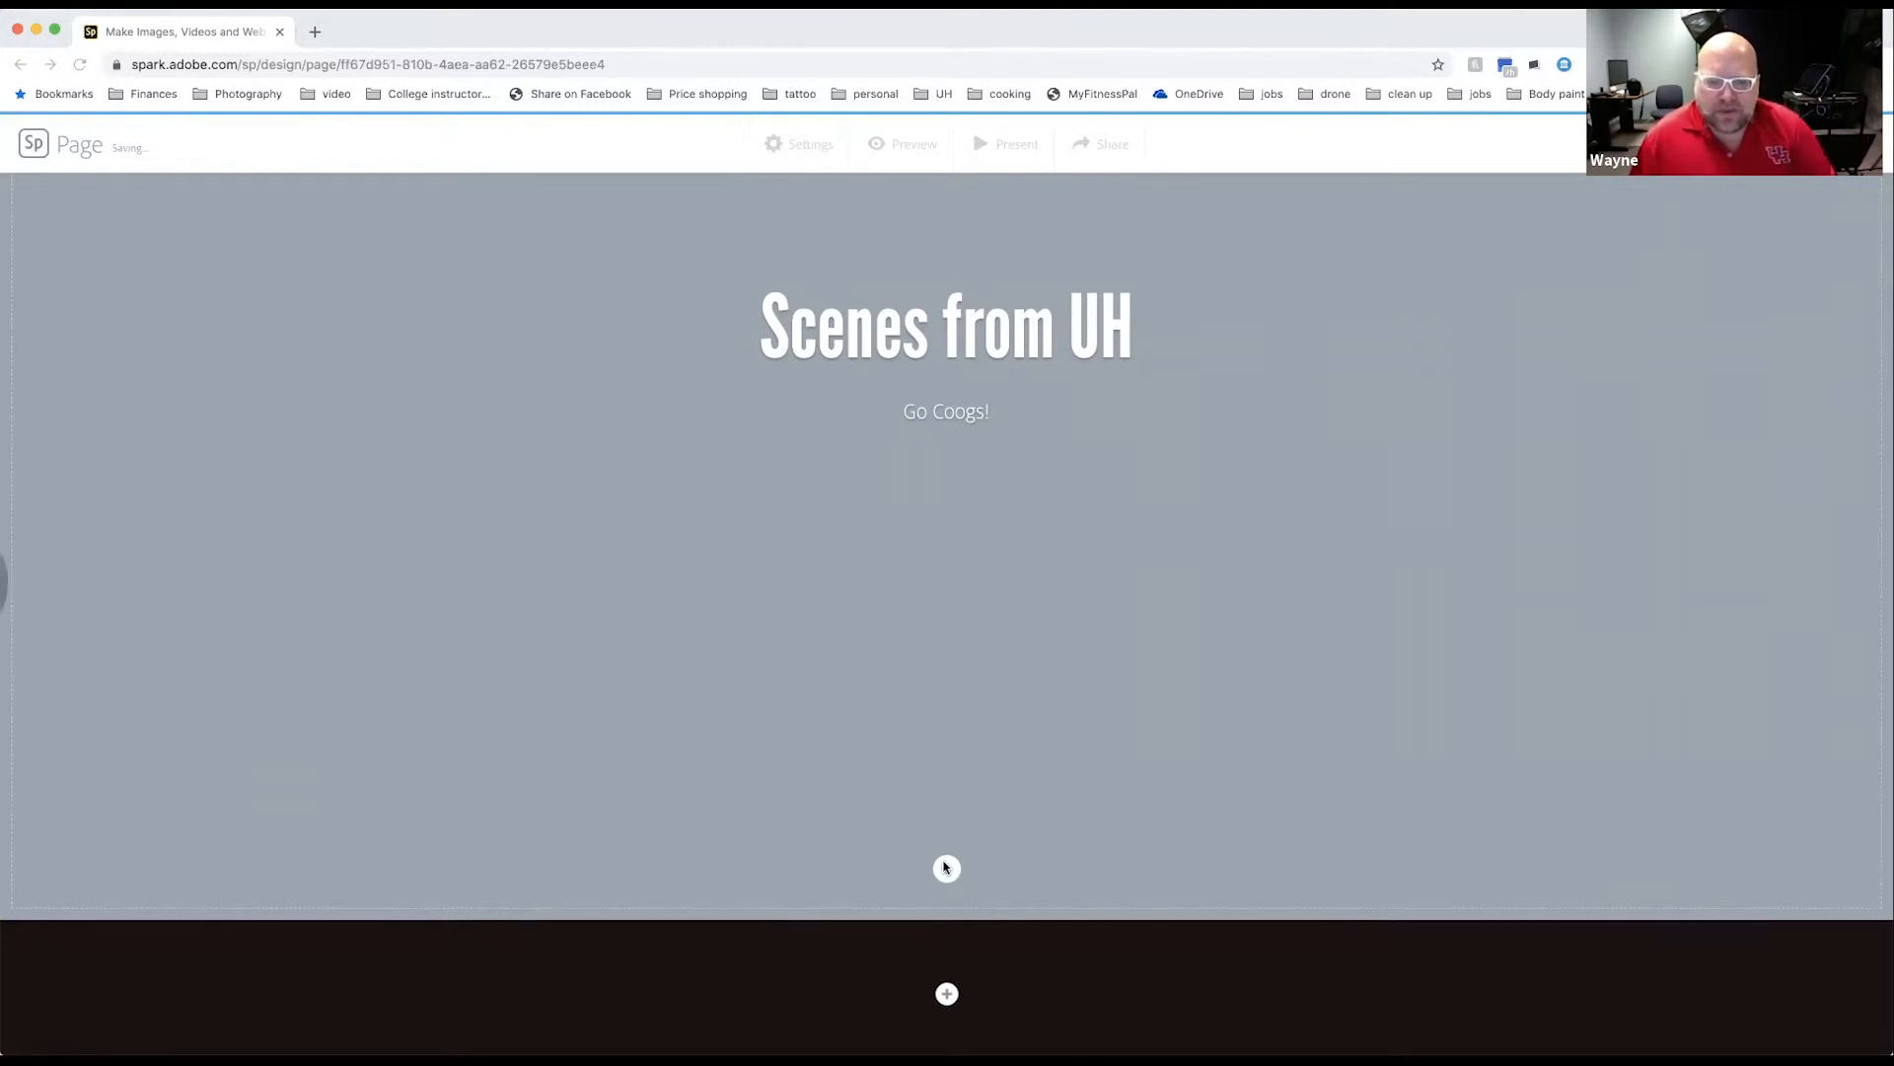
Step: Start adding a photo to the title section and look over the recent photos and albums in the Lightroom library
left_click(946, 869)
left_click(1070, 818)
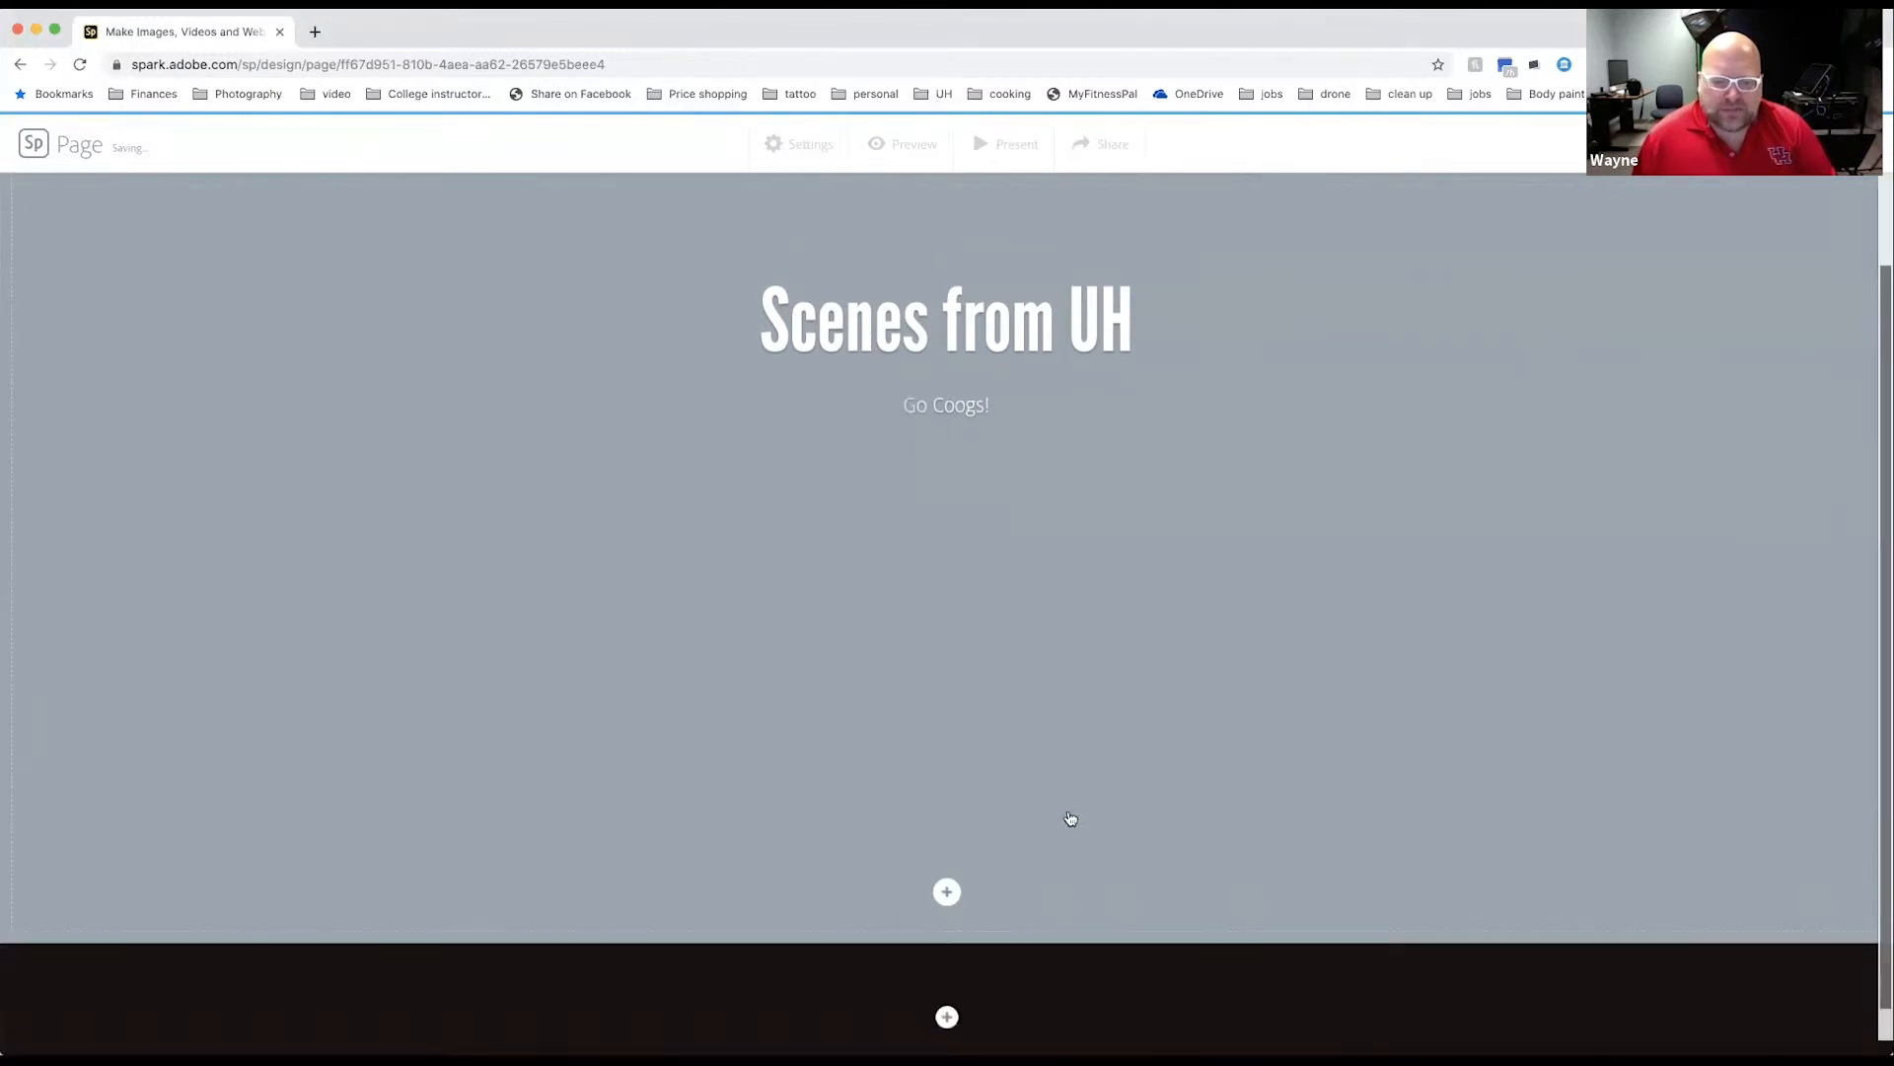
left_click(61, 1026)
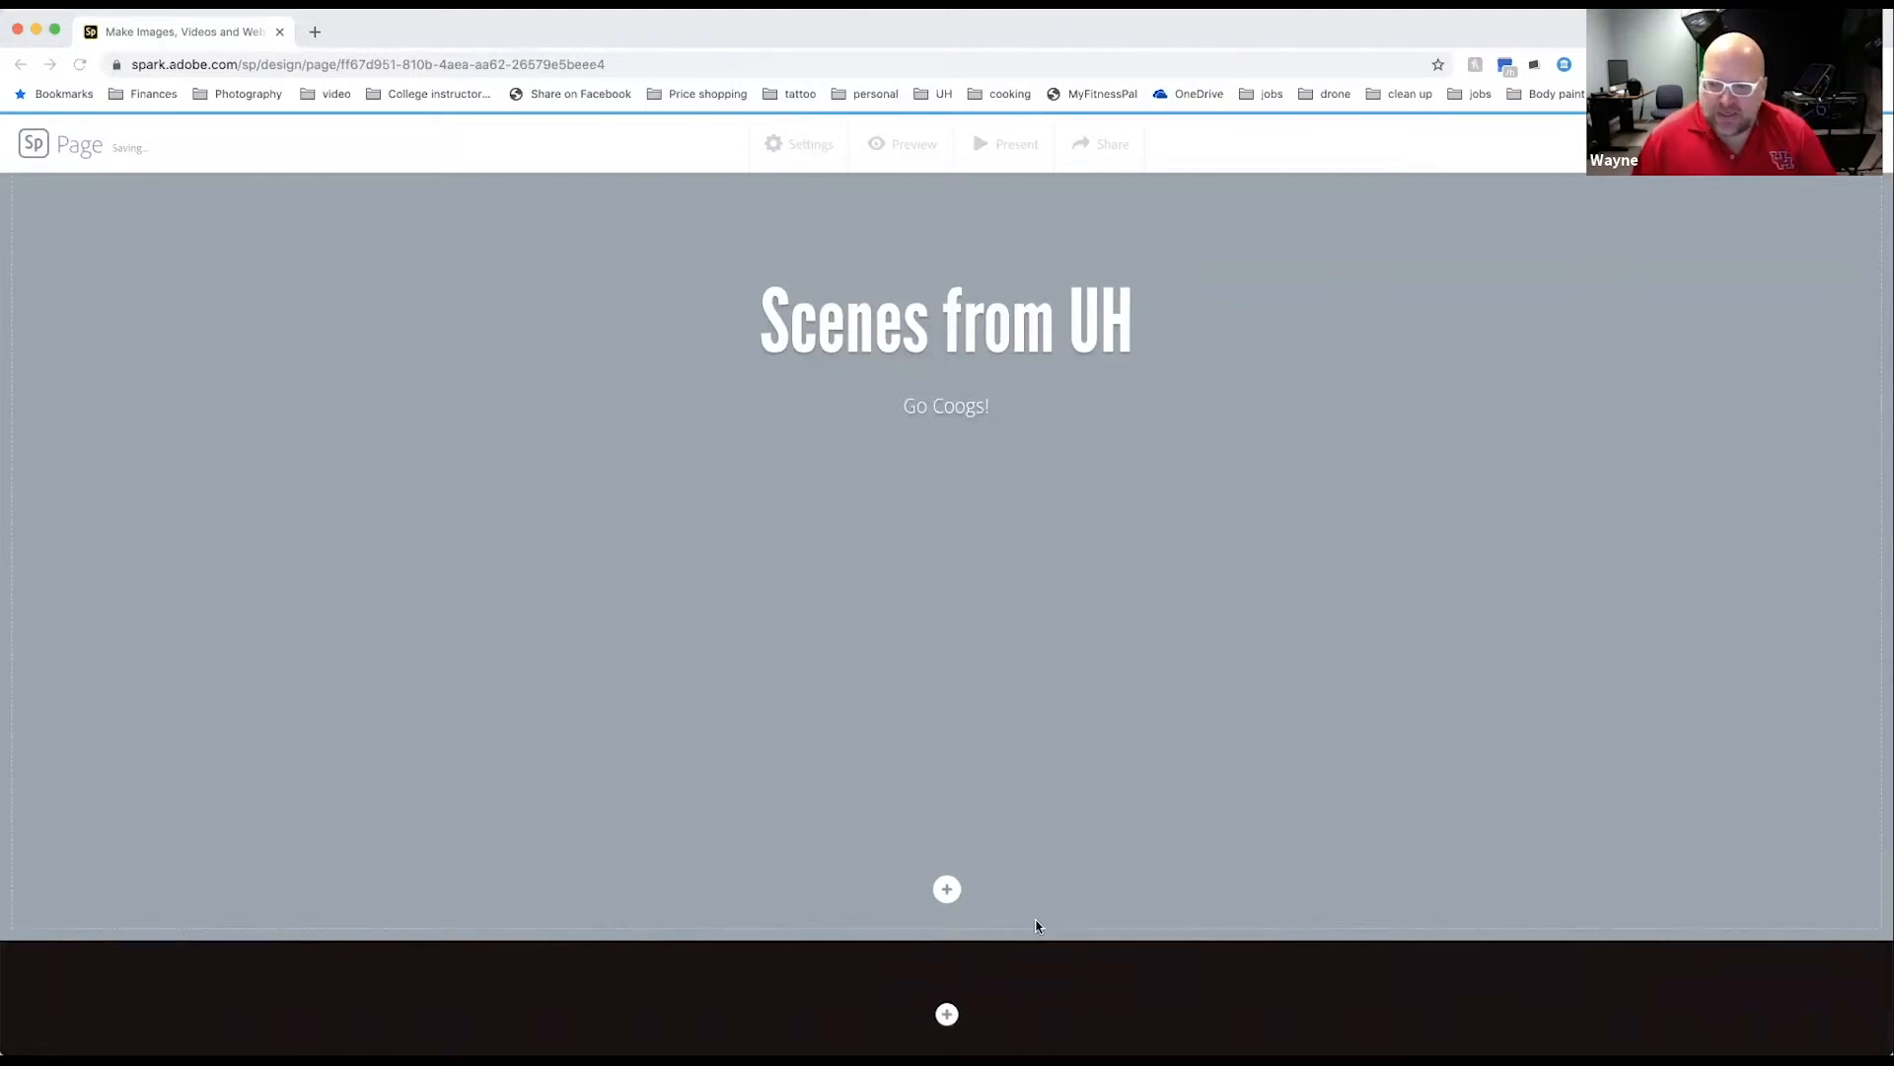
left_click(947, 889)
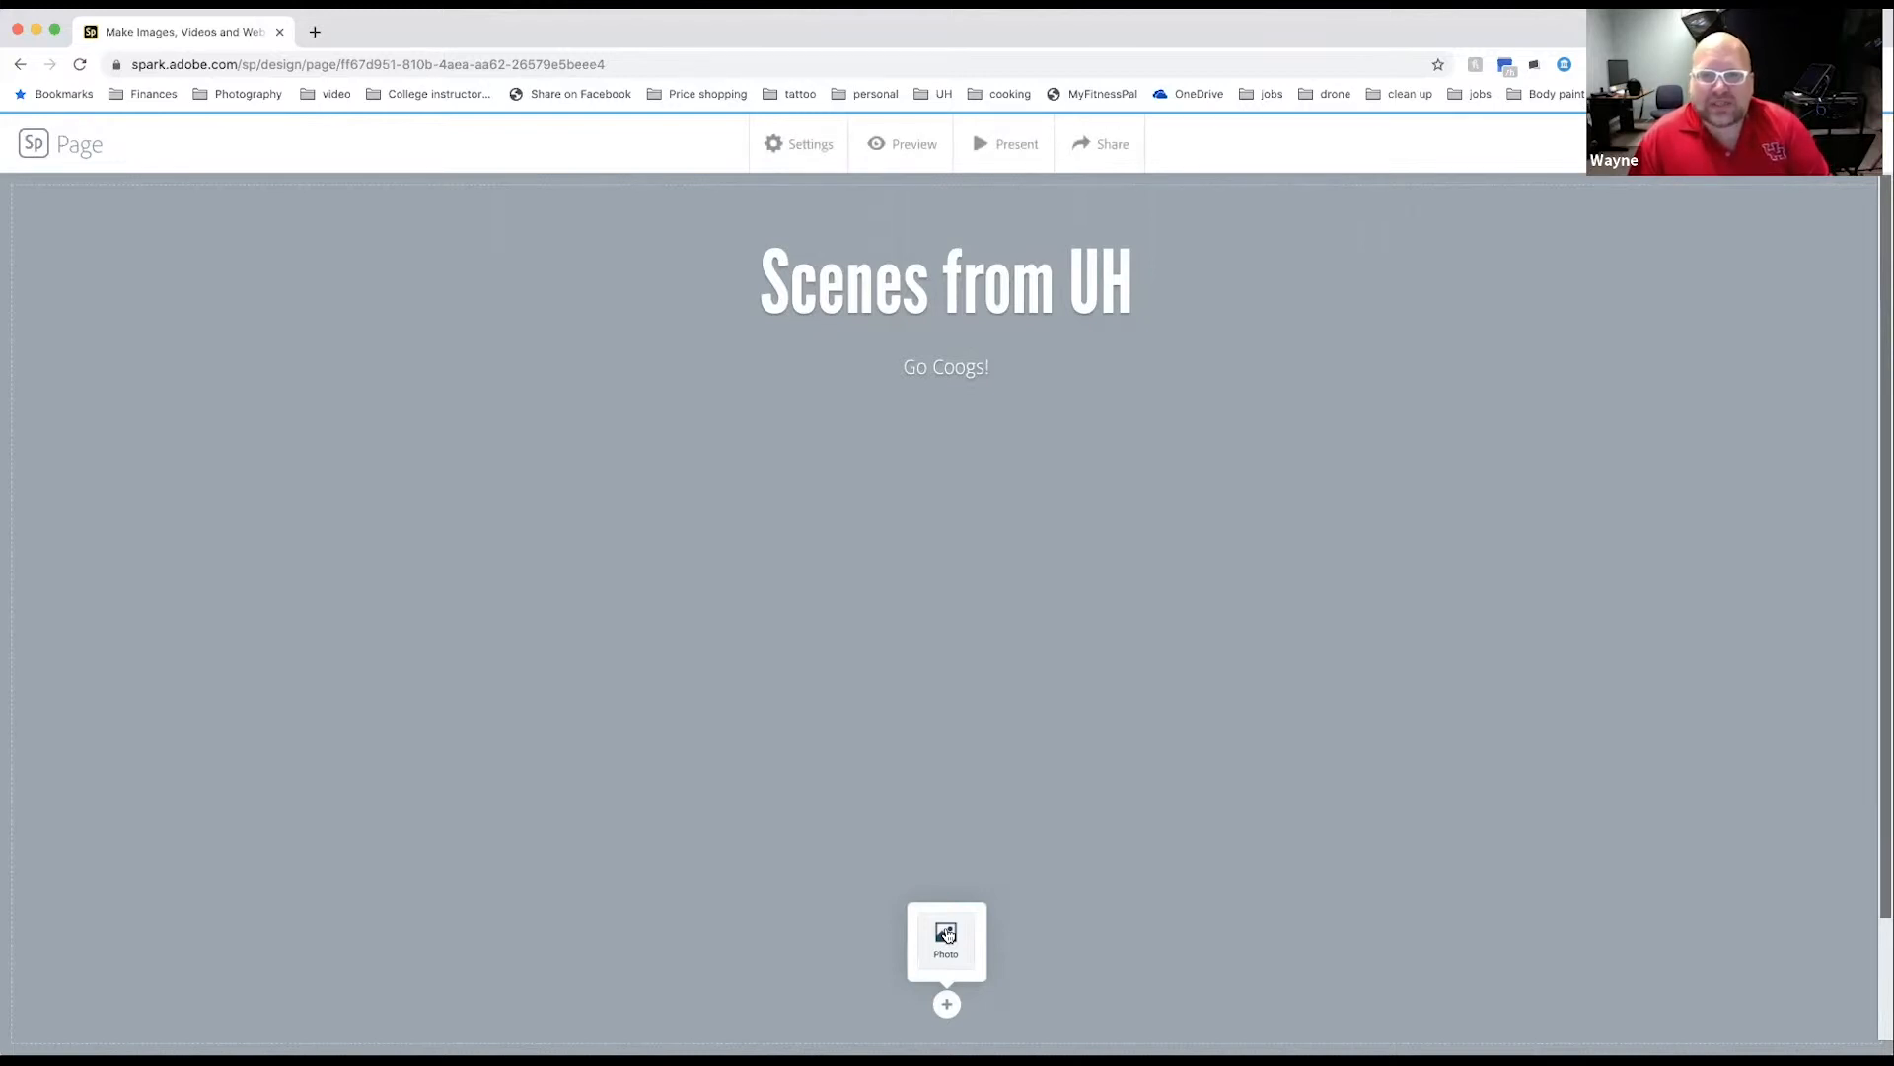
left_click(946, 933)
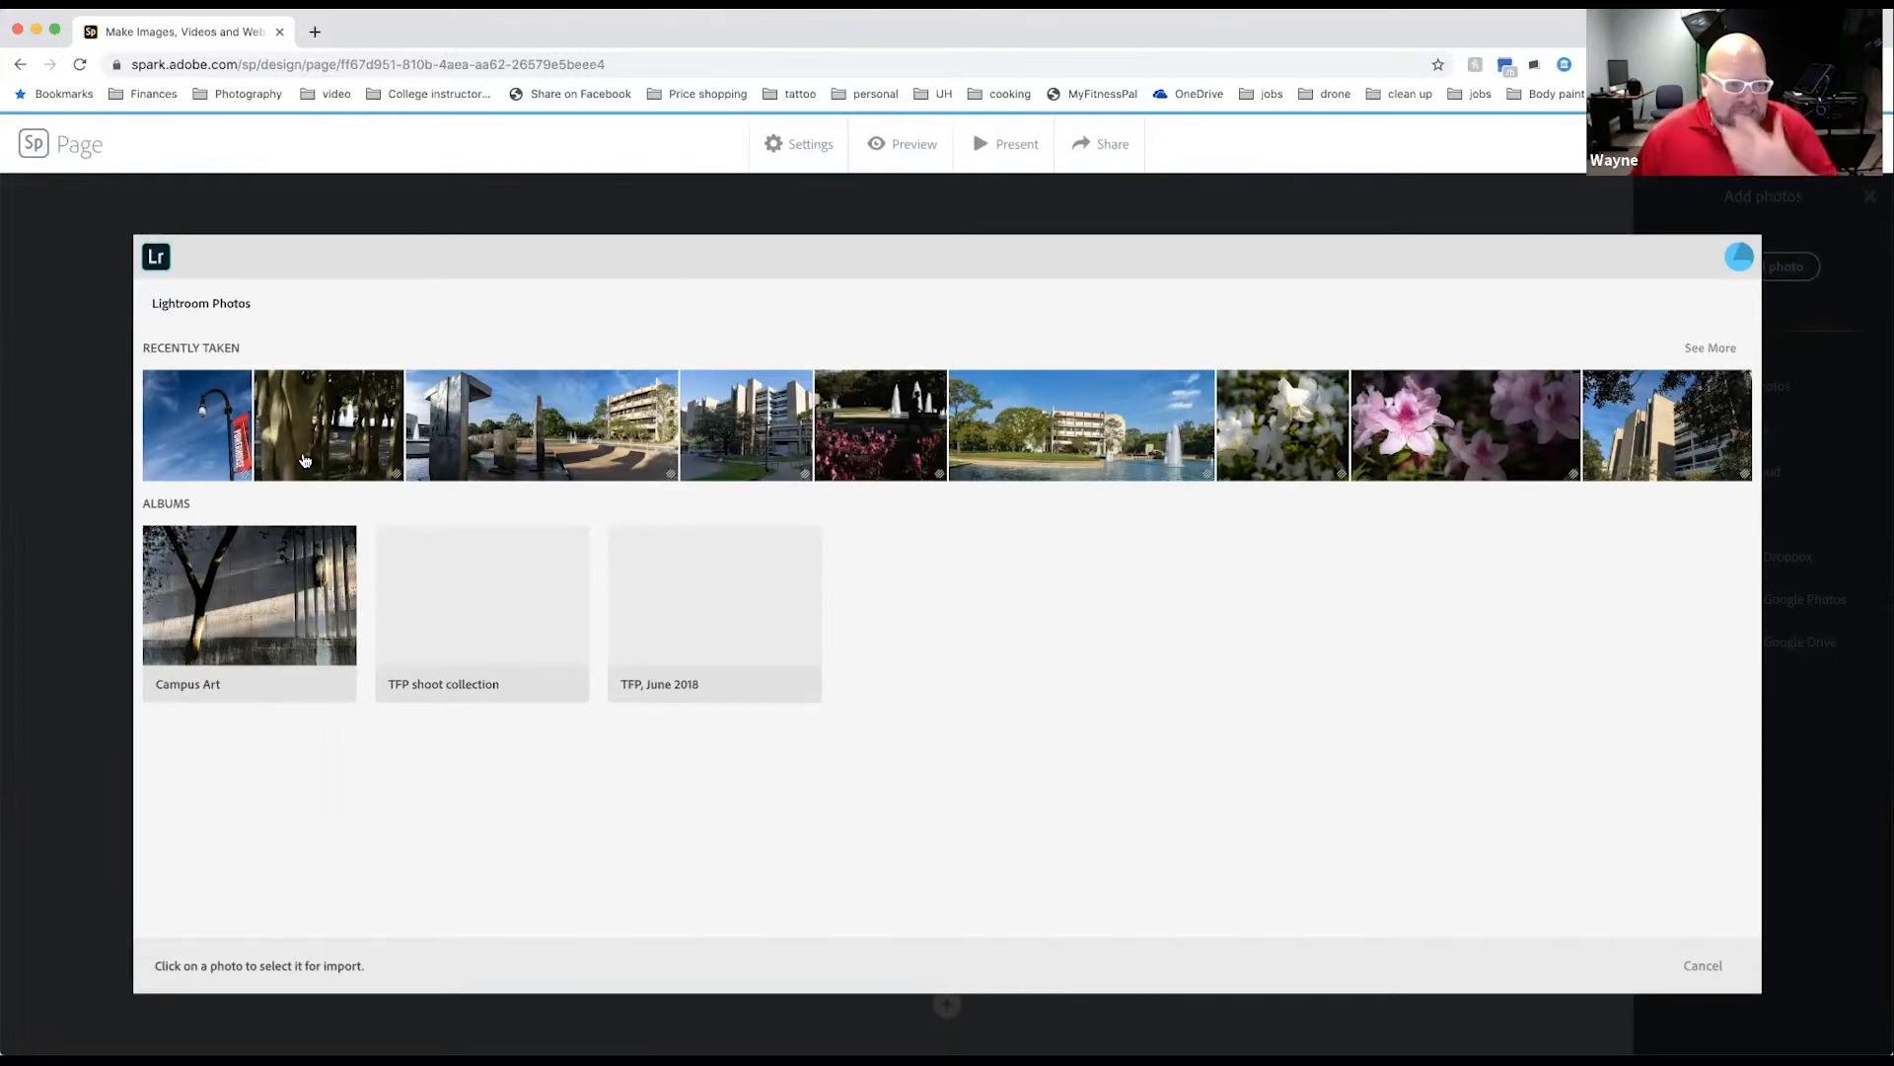
left_click(1785, 344)
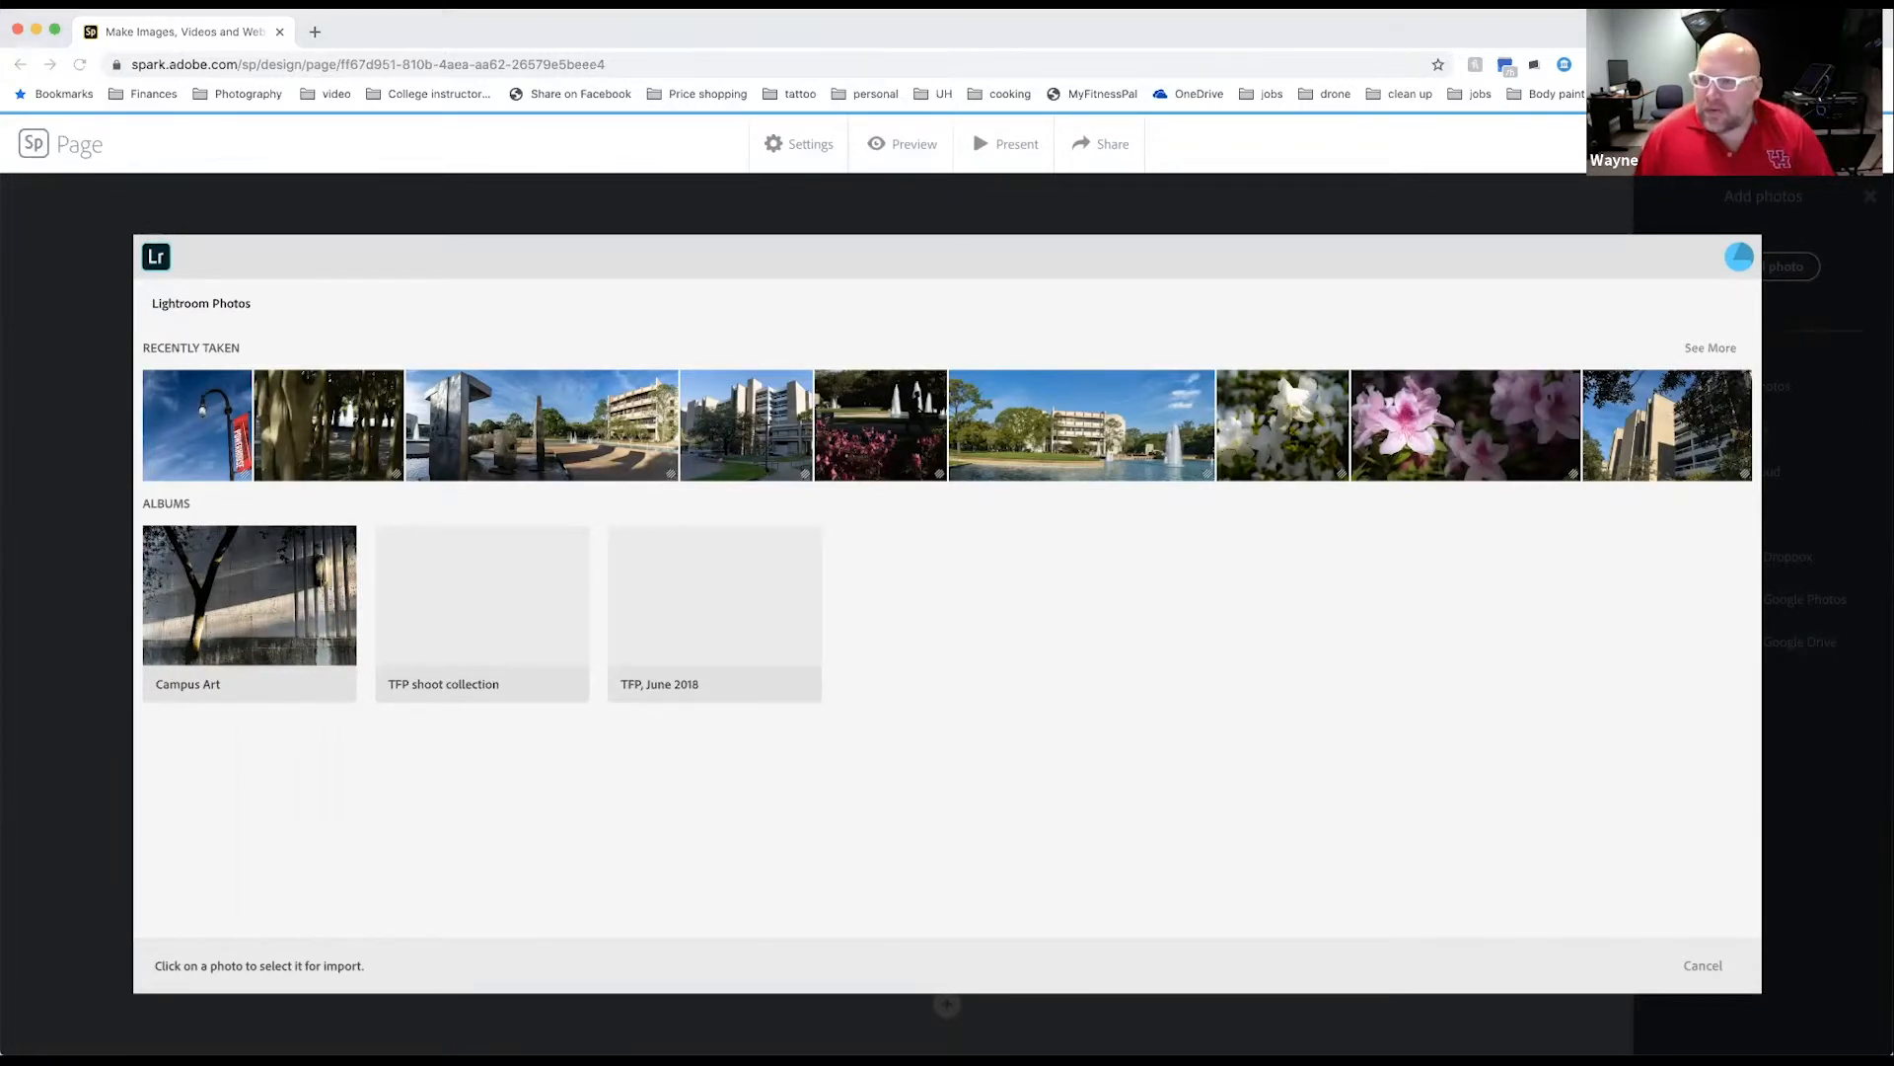
left_click(1706, 971)
left_click(1705, 971)
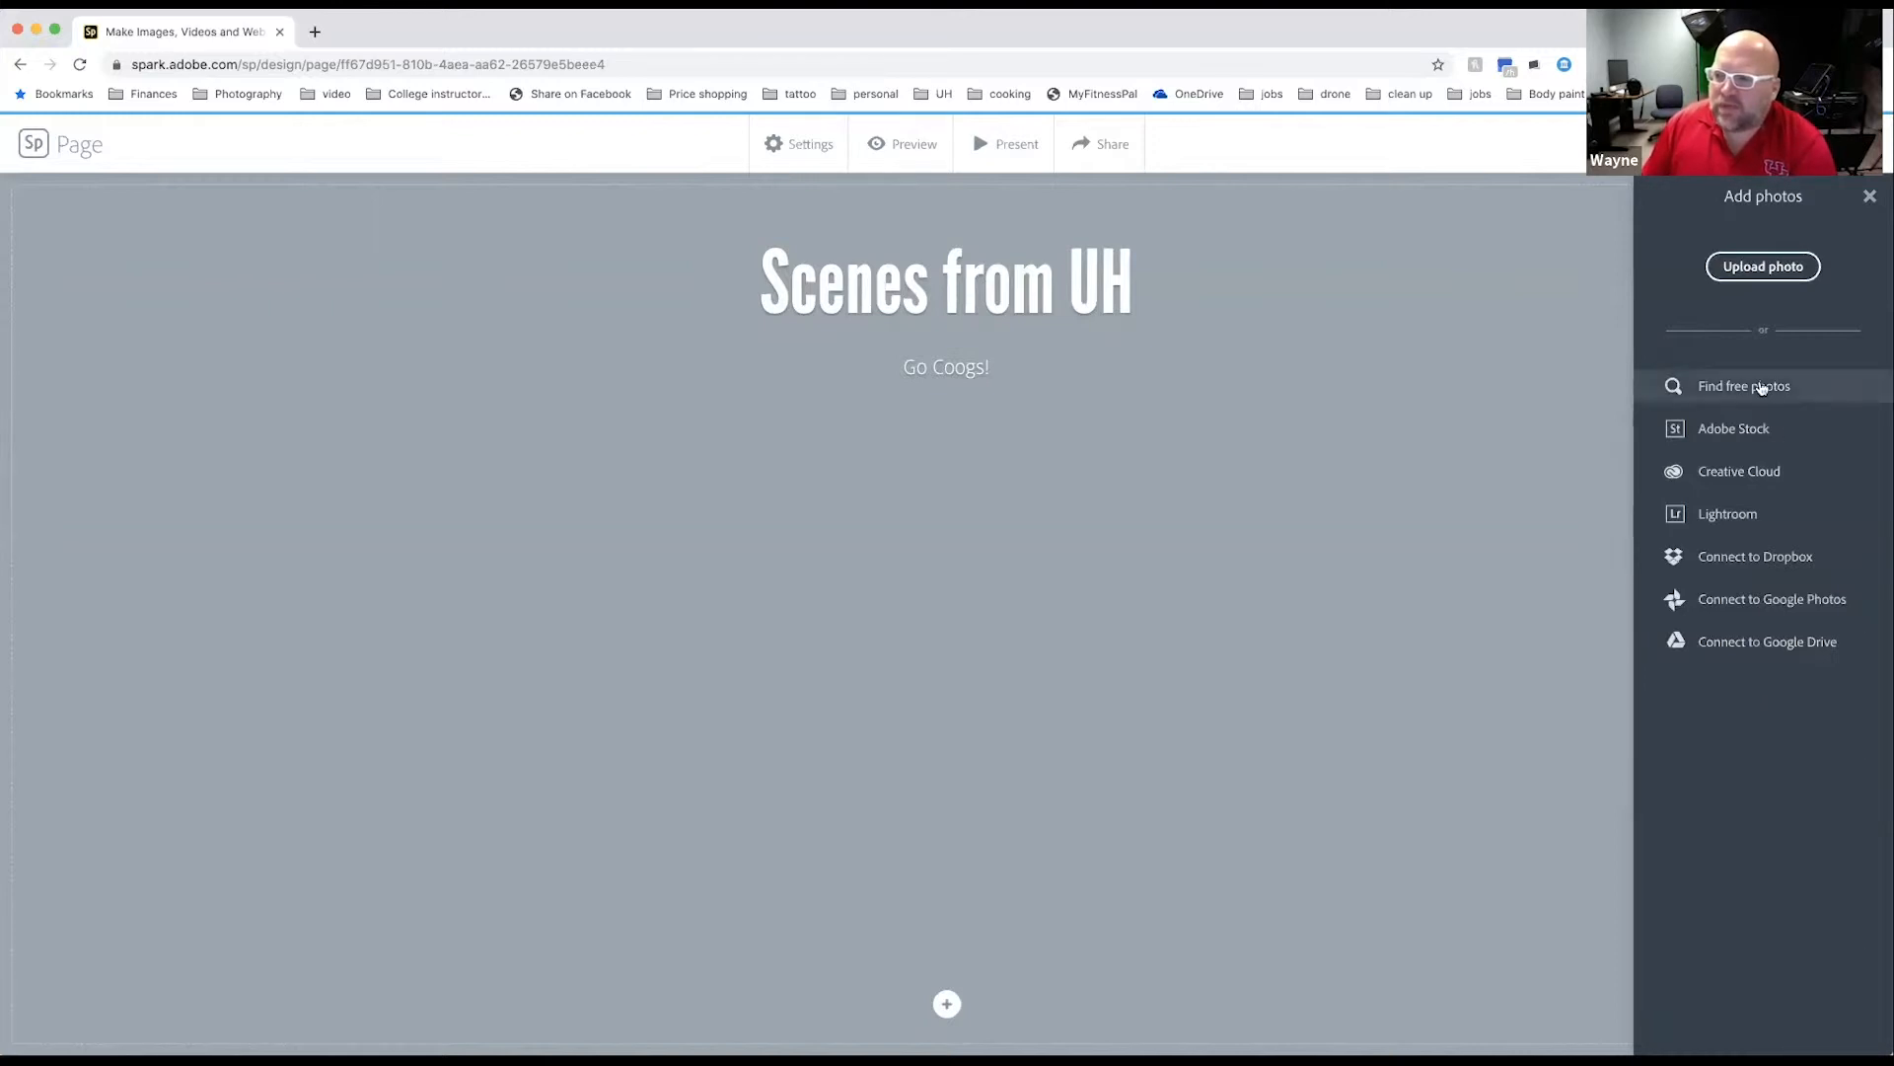
Step: Browse the Spark folder's images for upload and look at the Lightroom library again, without importing a photo
left_click(1779, 277)
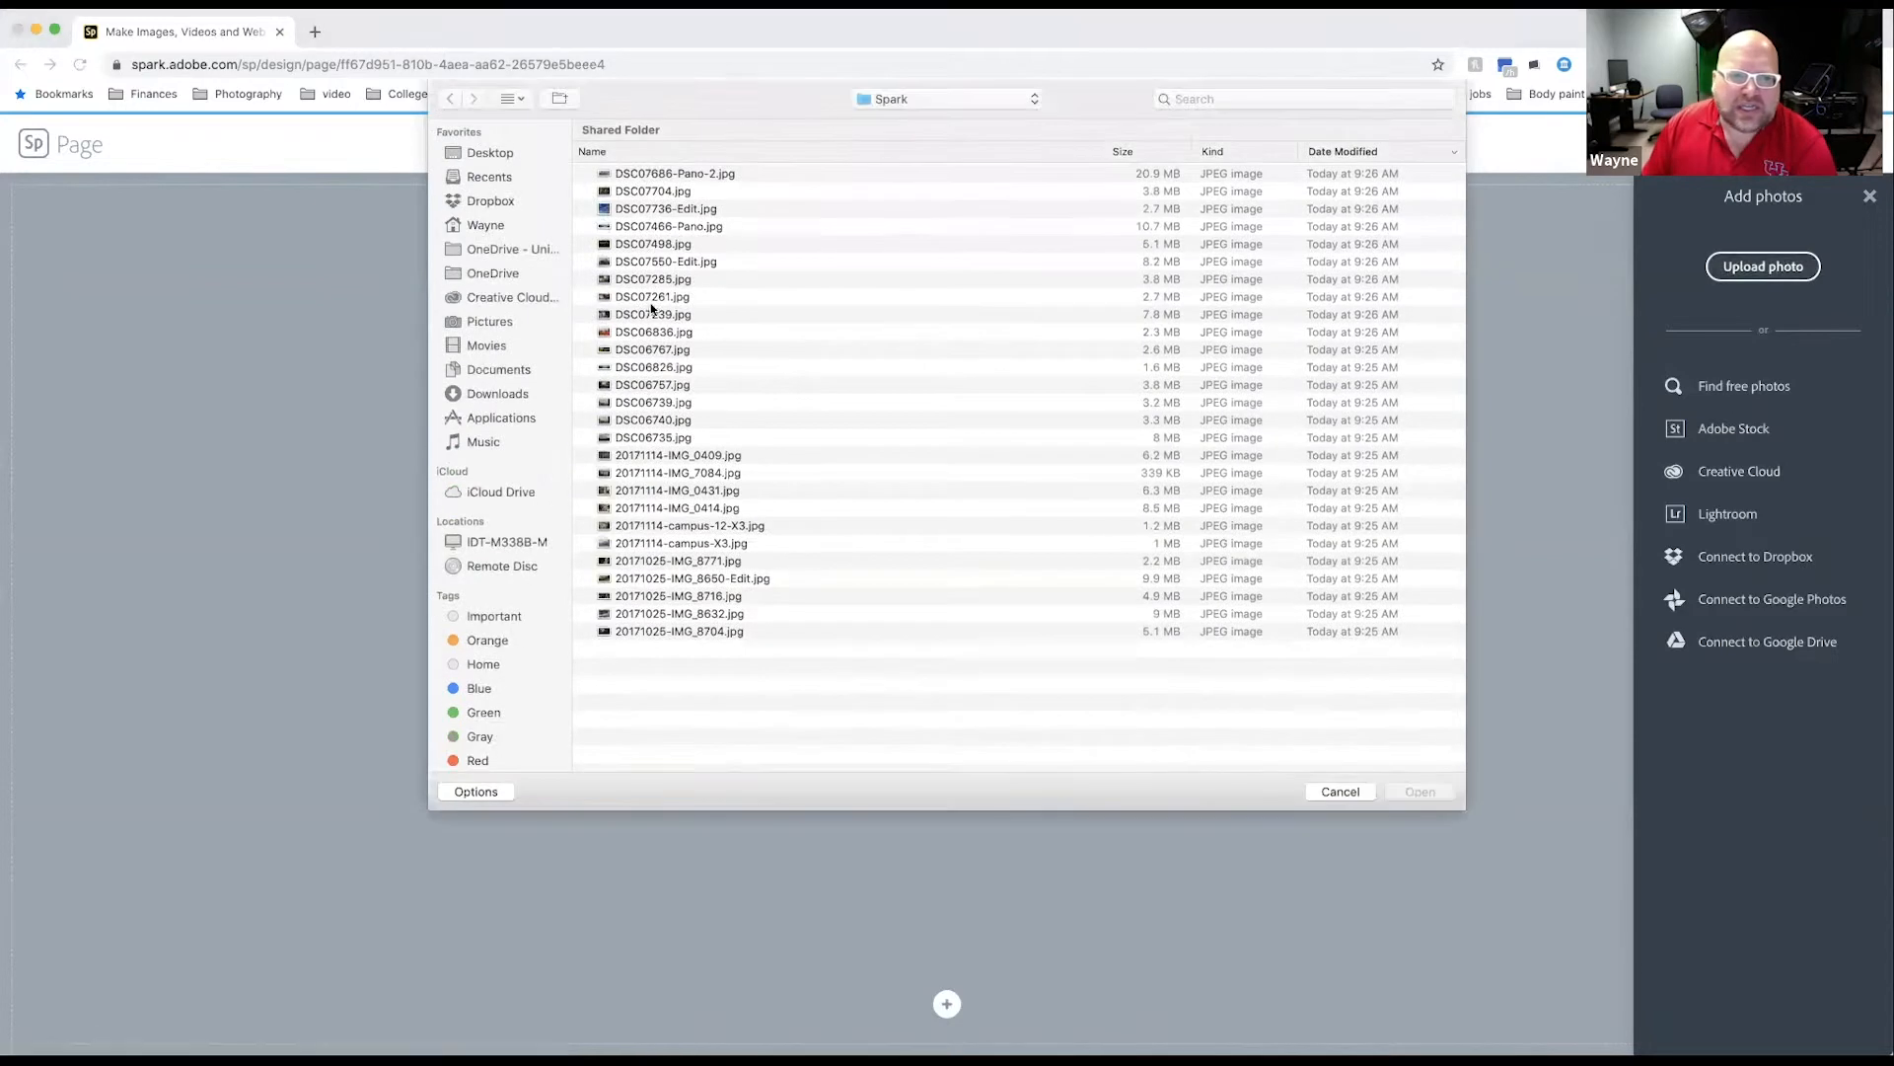
left_click(488, 153)
left_click(585, 175)
double_click(631, 174)
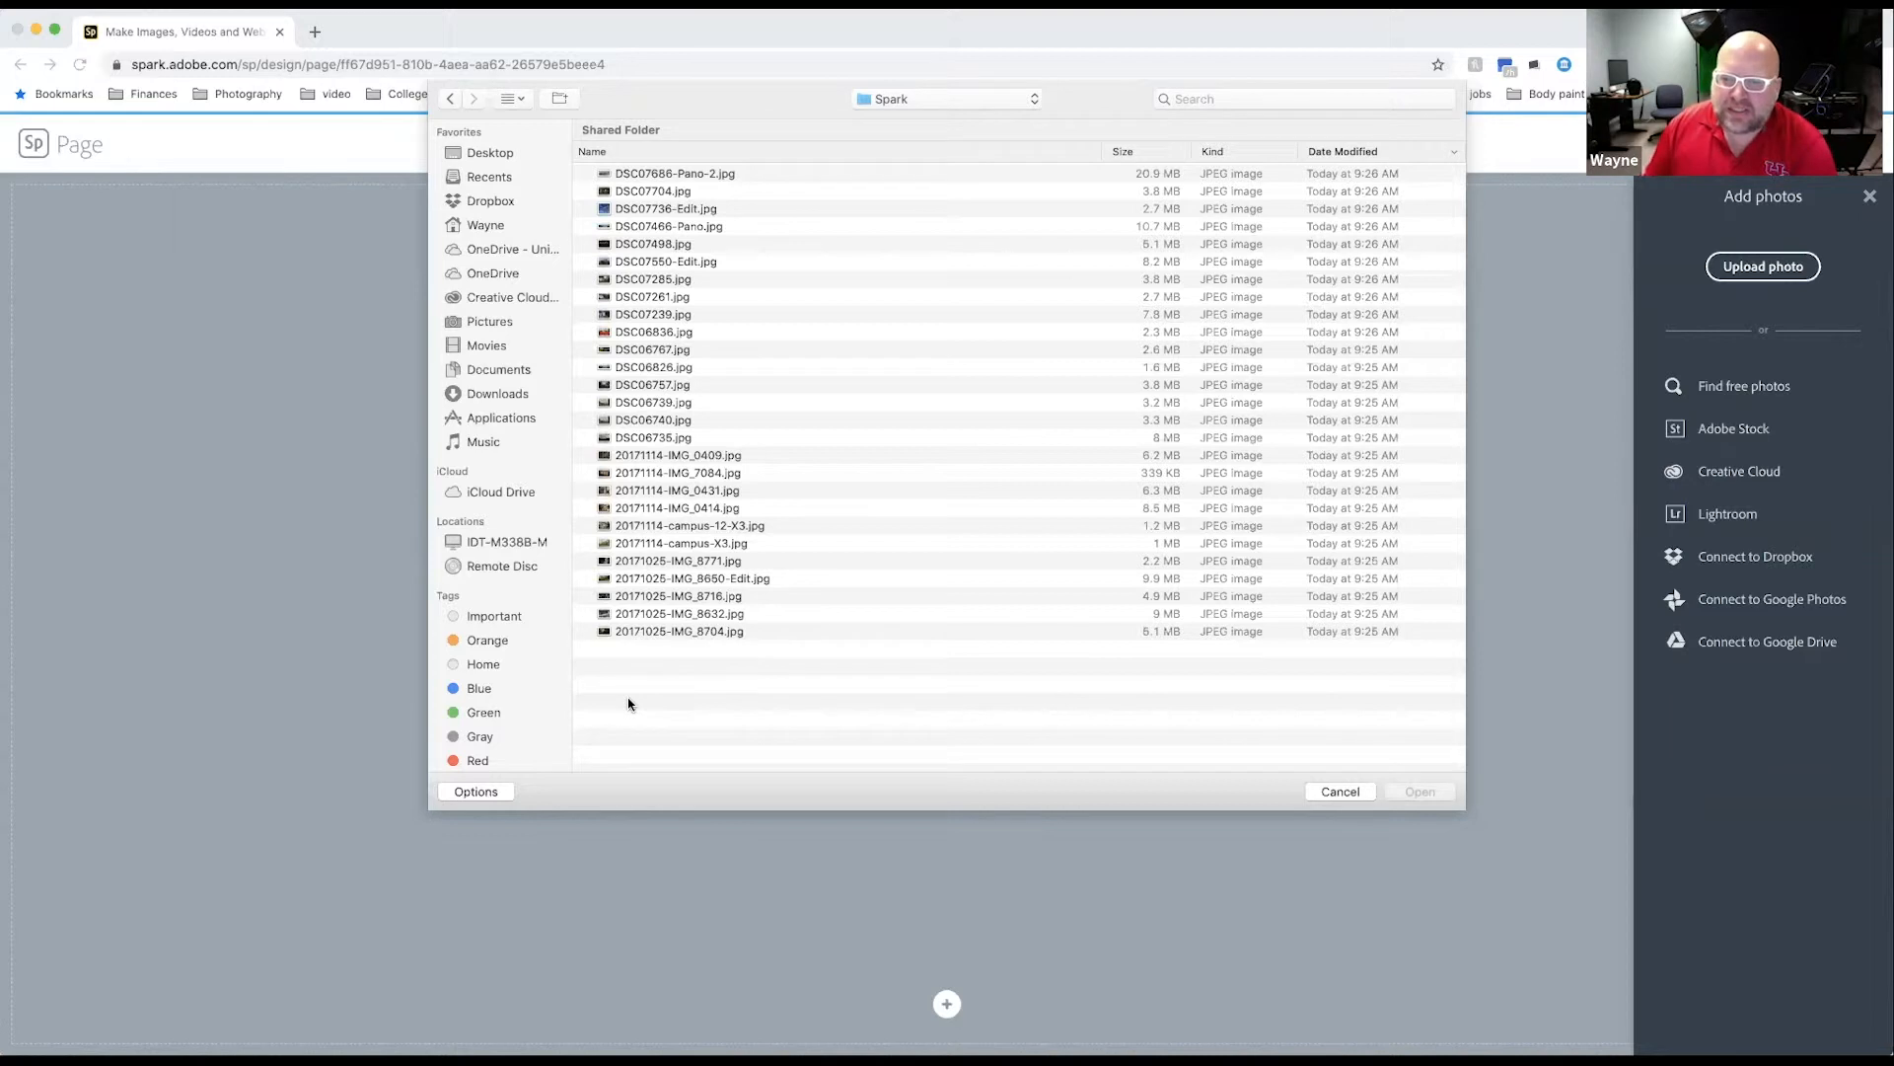
left_click(1340, 791)
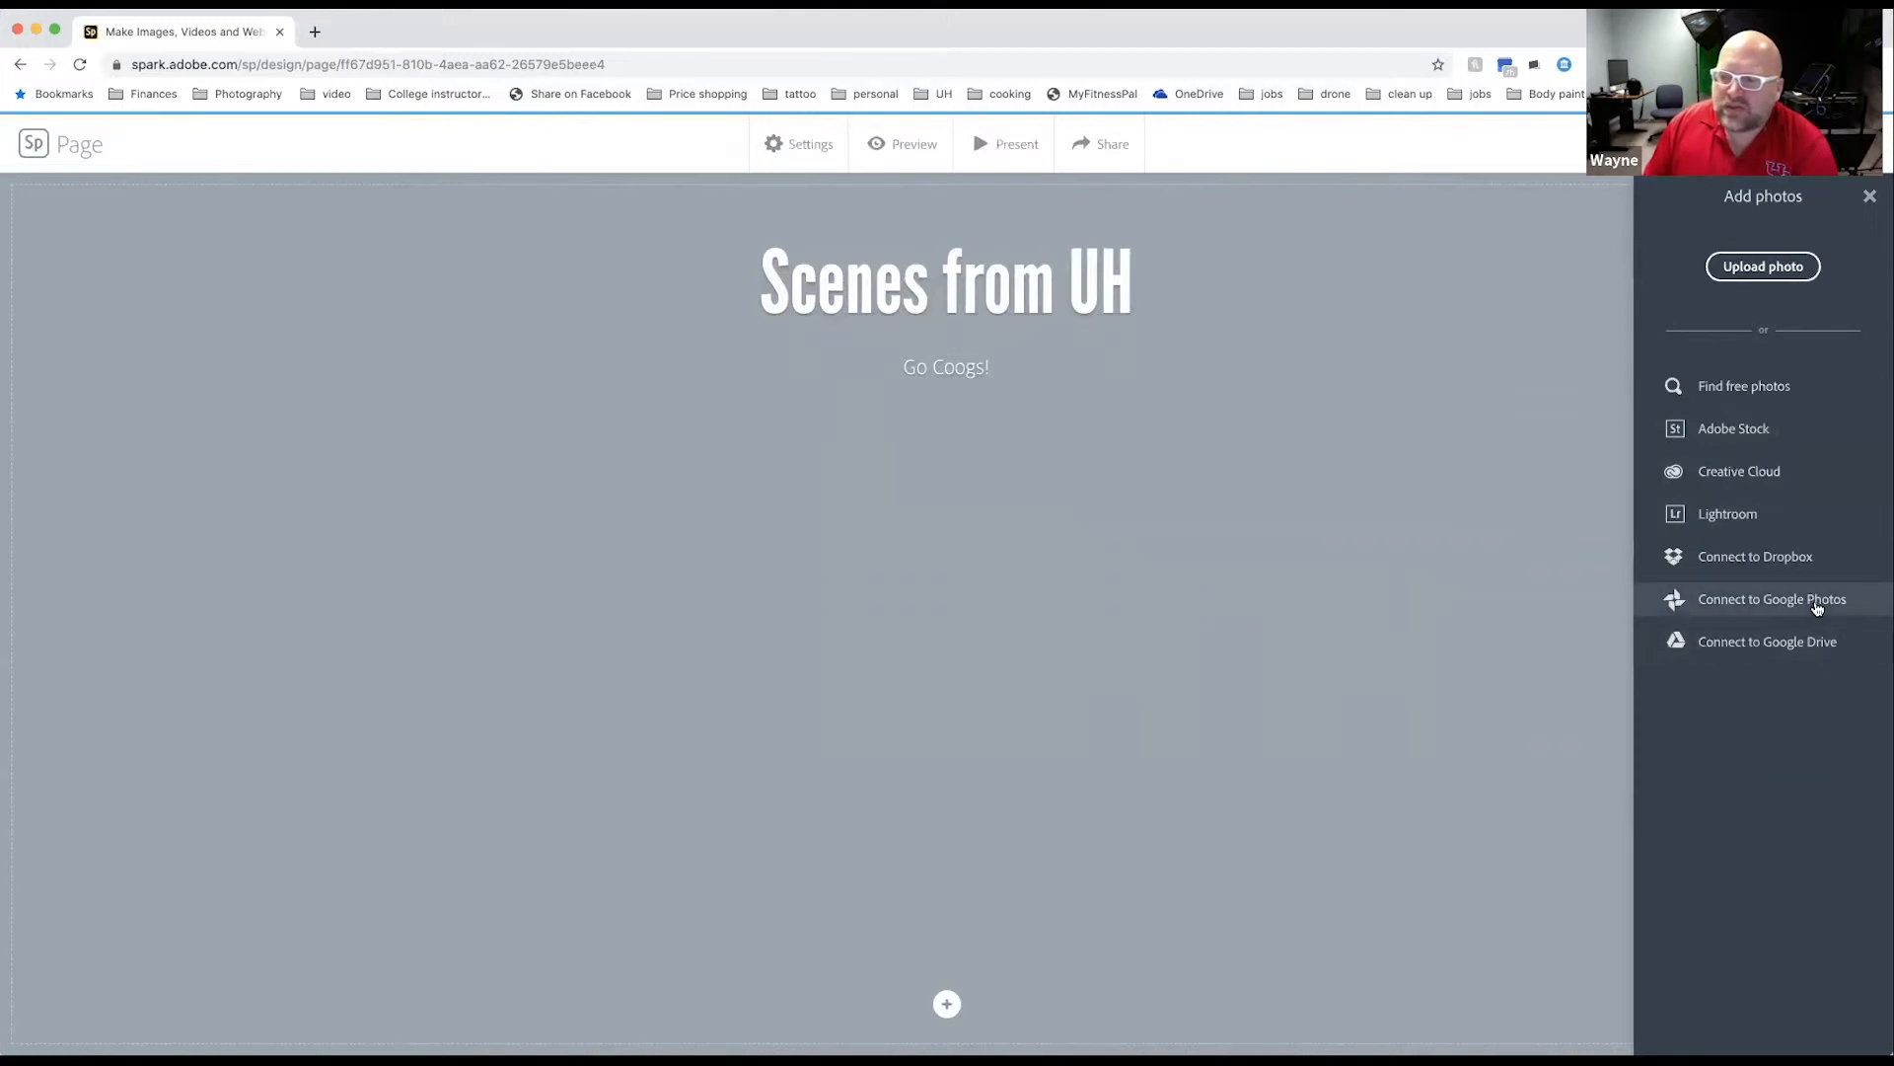
left_click(1736, 515)
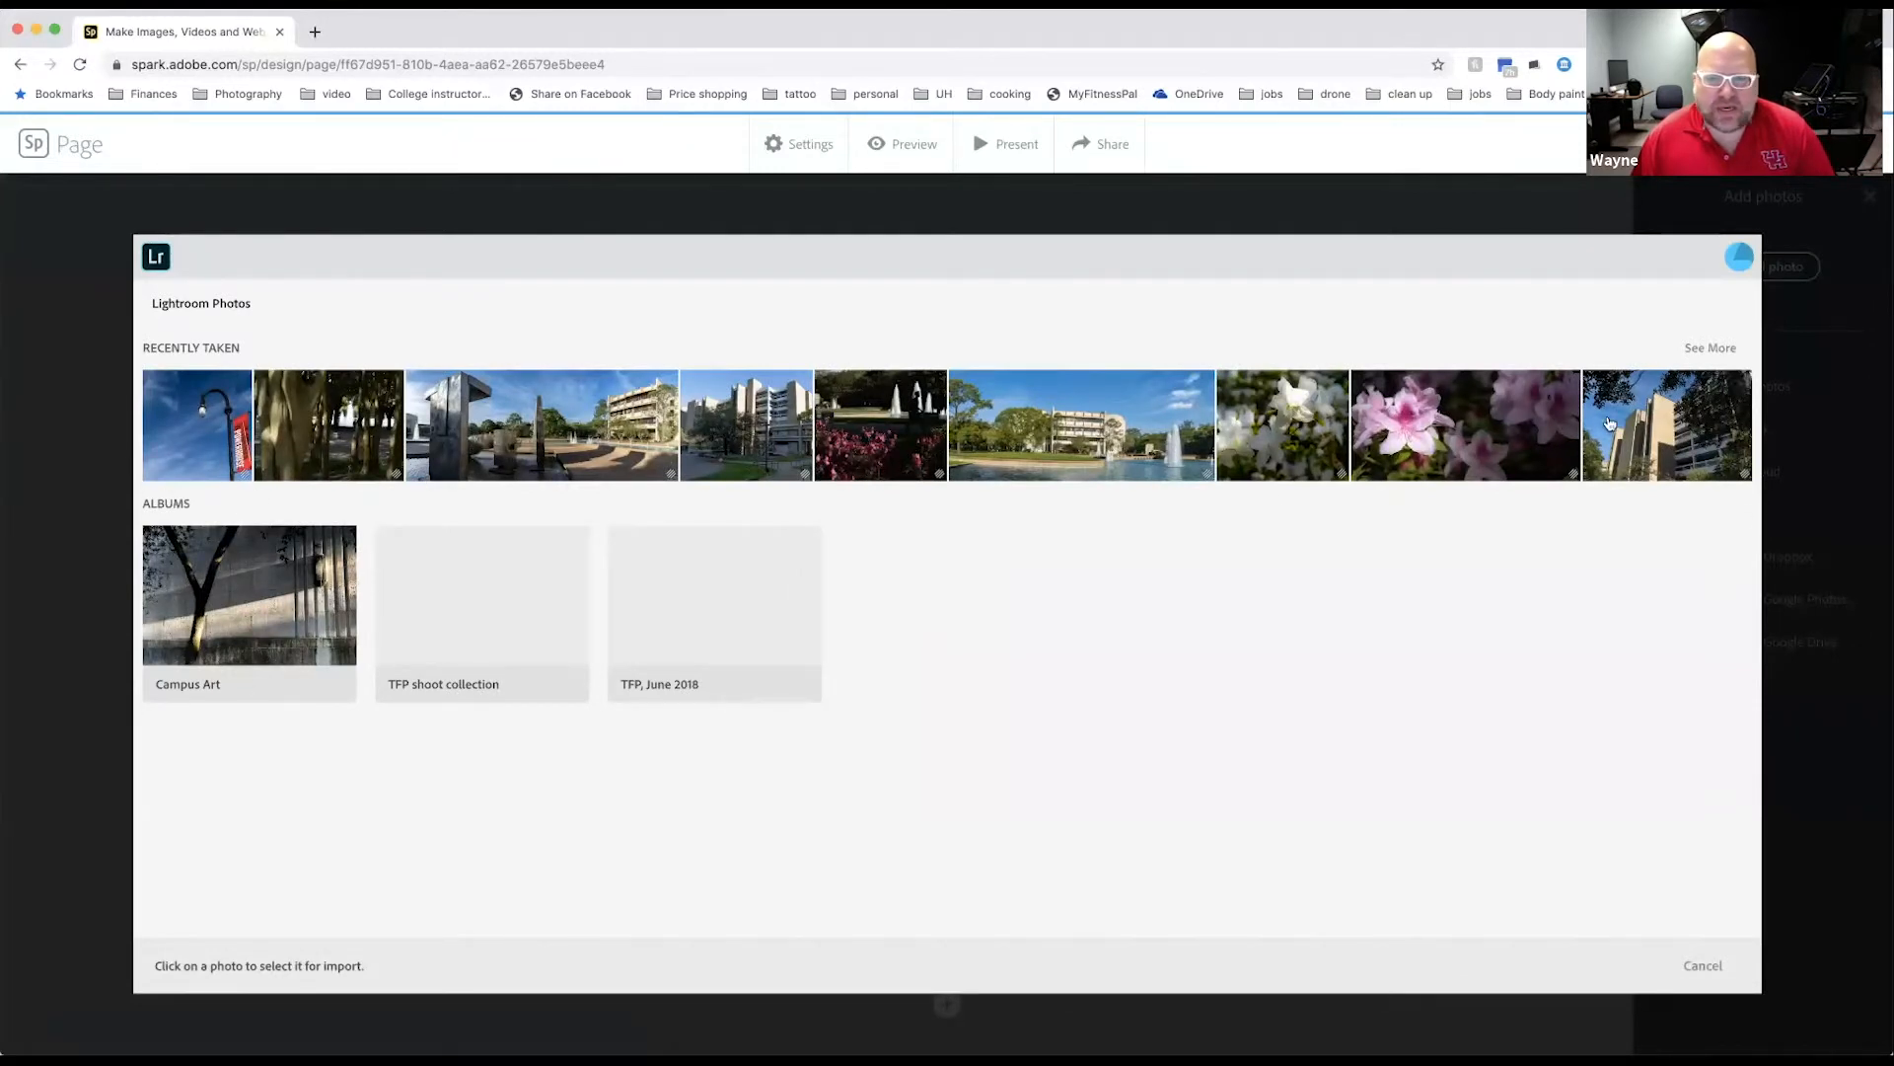
left_click(1707, 967)
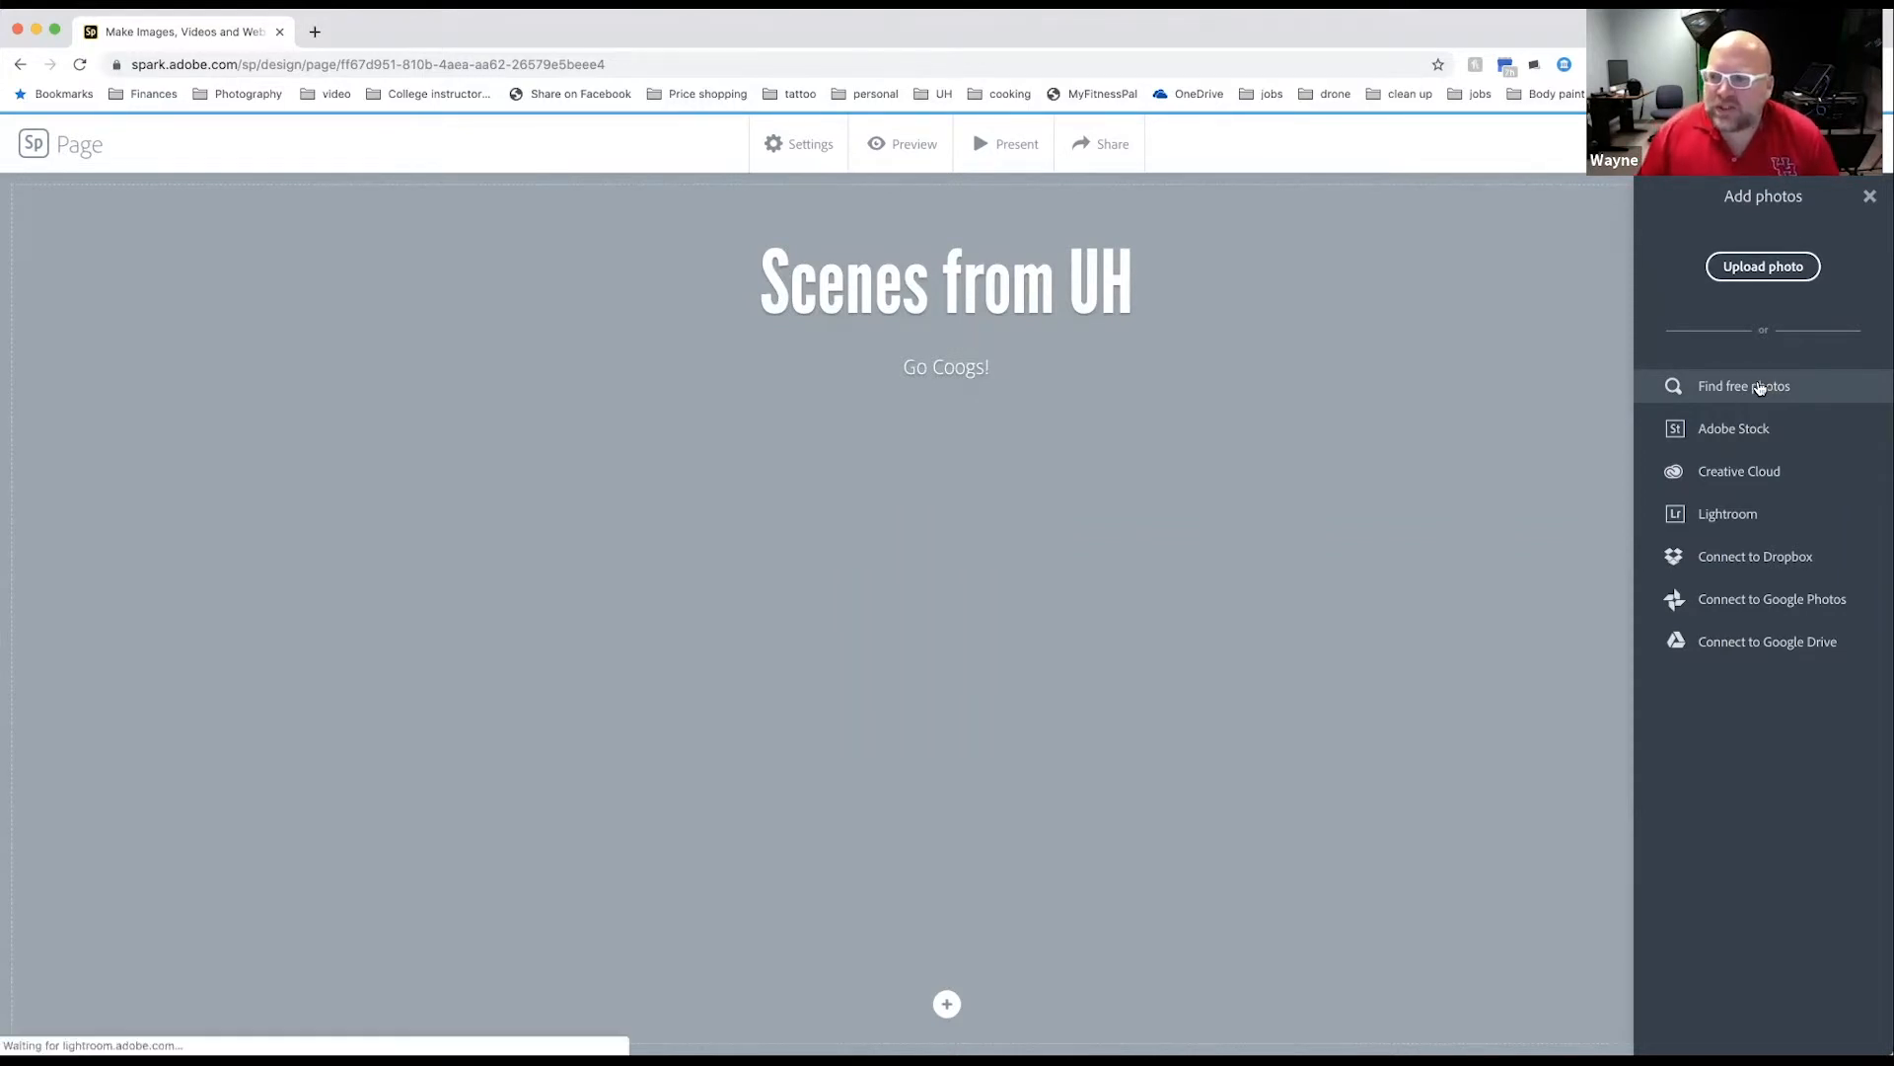
Step: Search the free photos for "campus" and set the building with the wooden gate as the title background
left_click(1763, 387)
left_click(1757, 239)
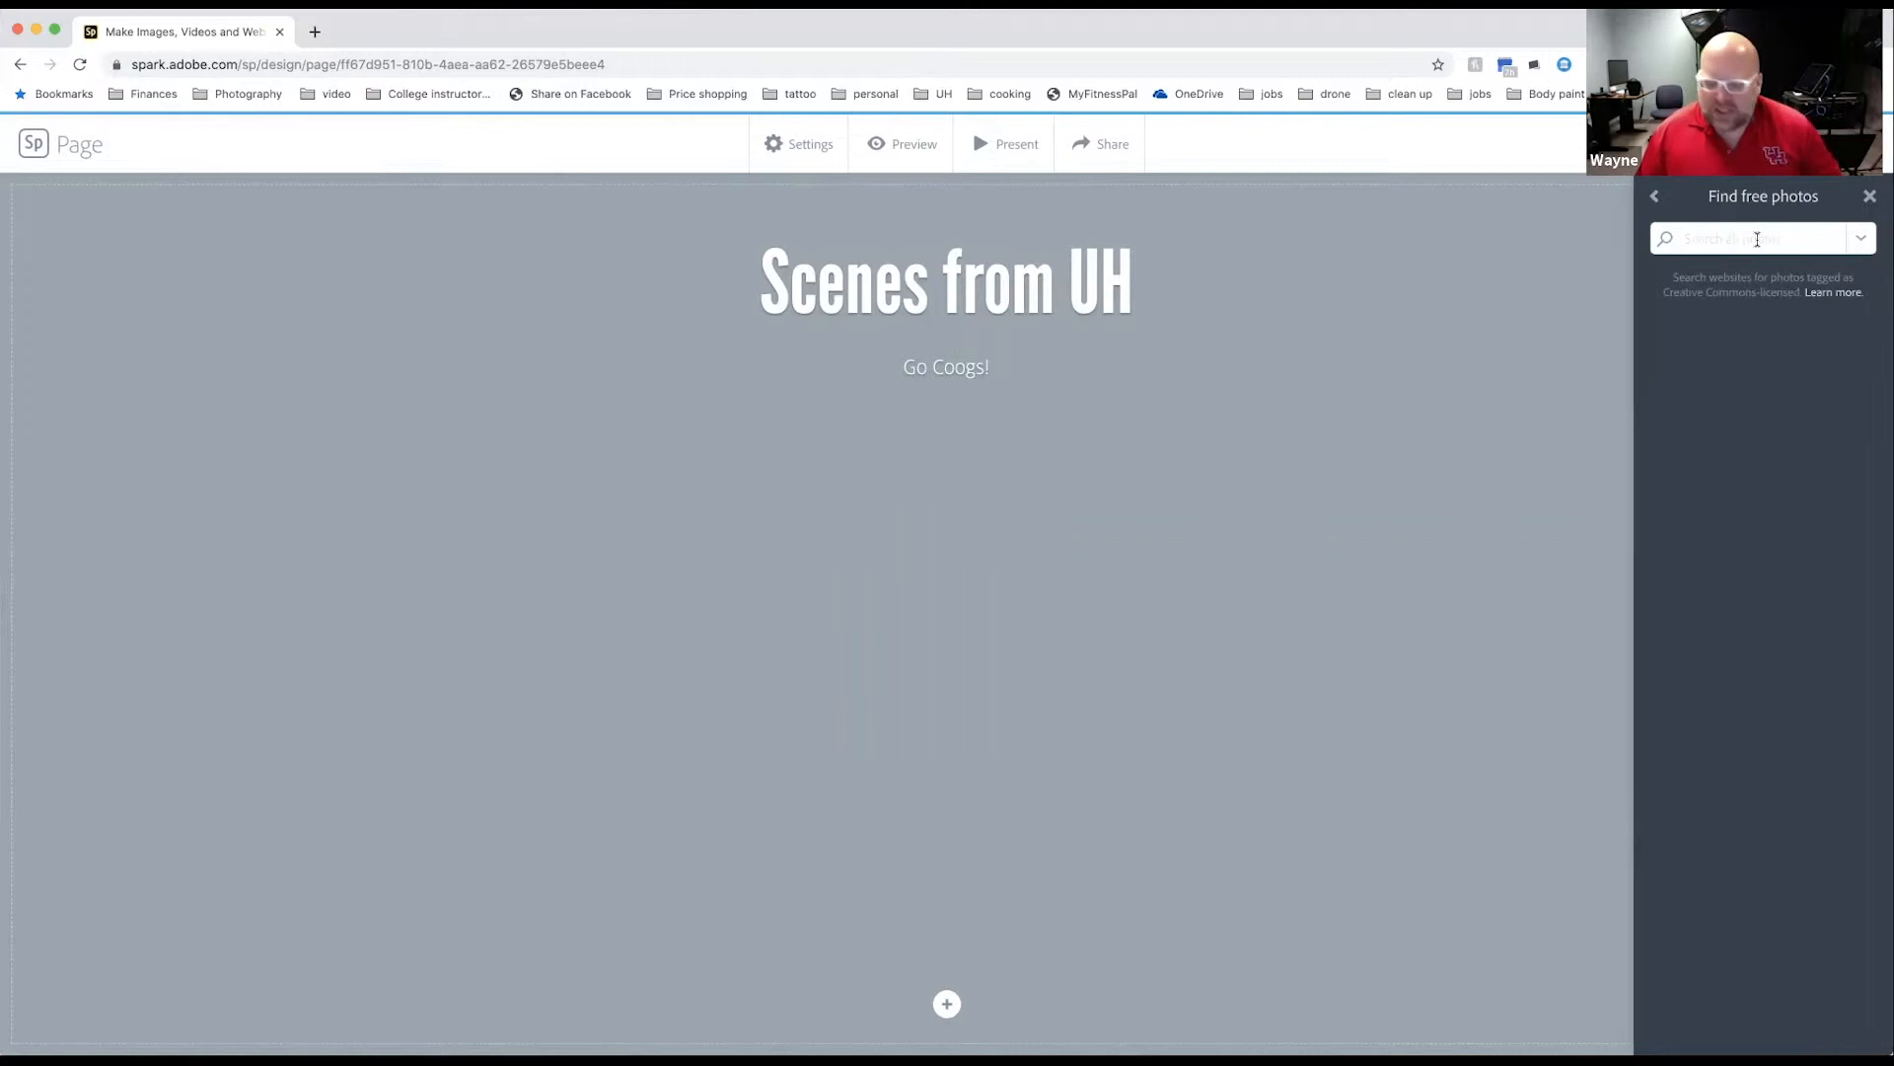
type("cap")
type("pus")
key("Return")
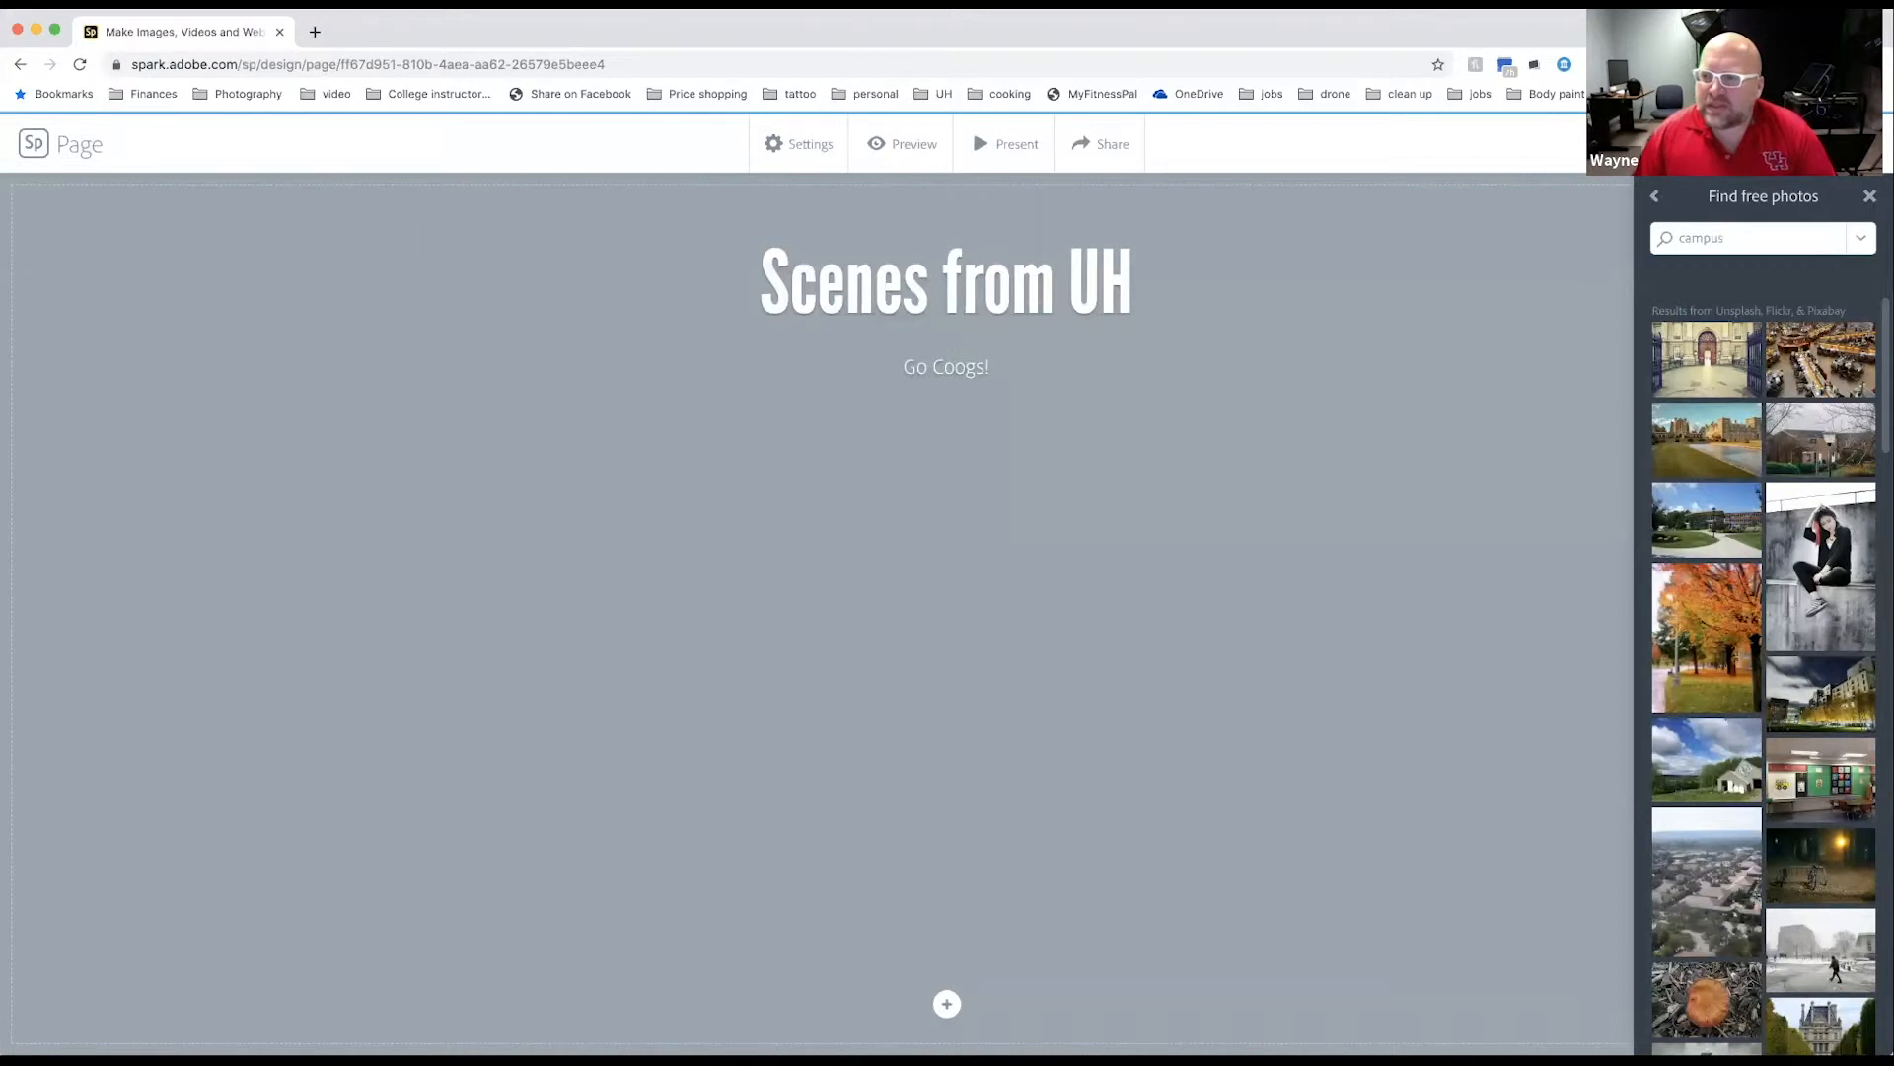
left_click(1723, 361)
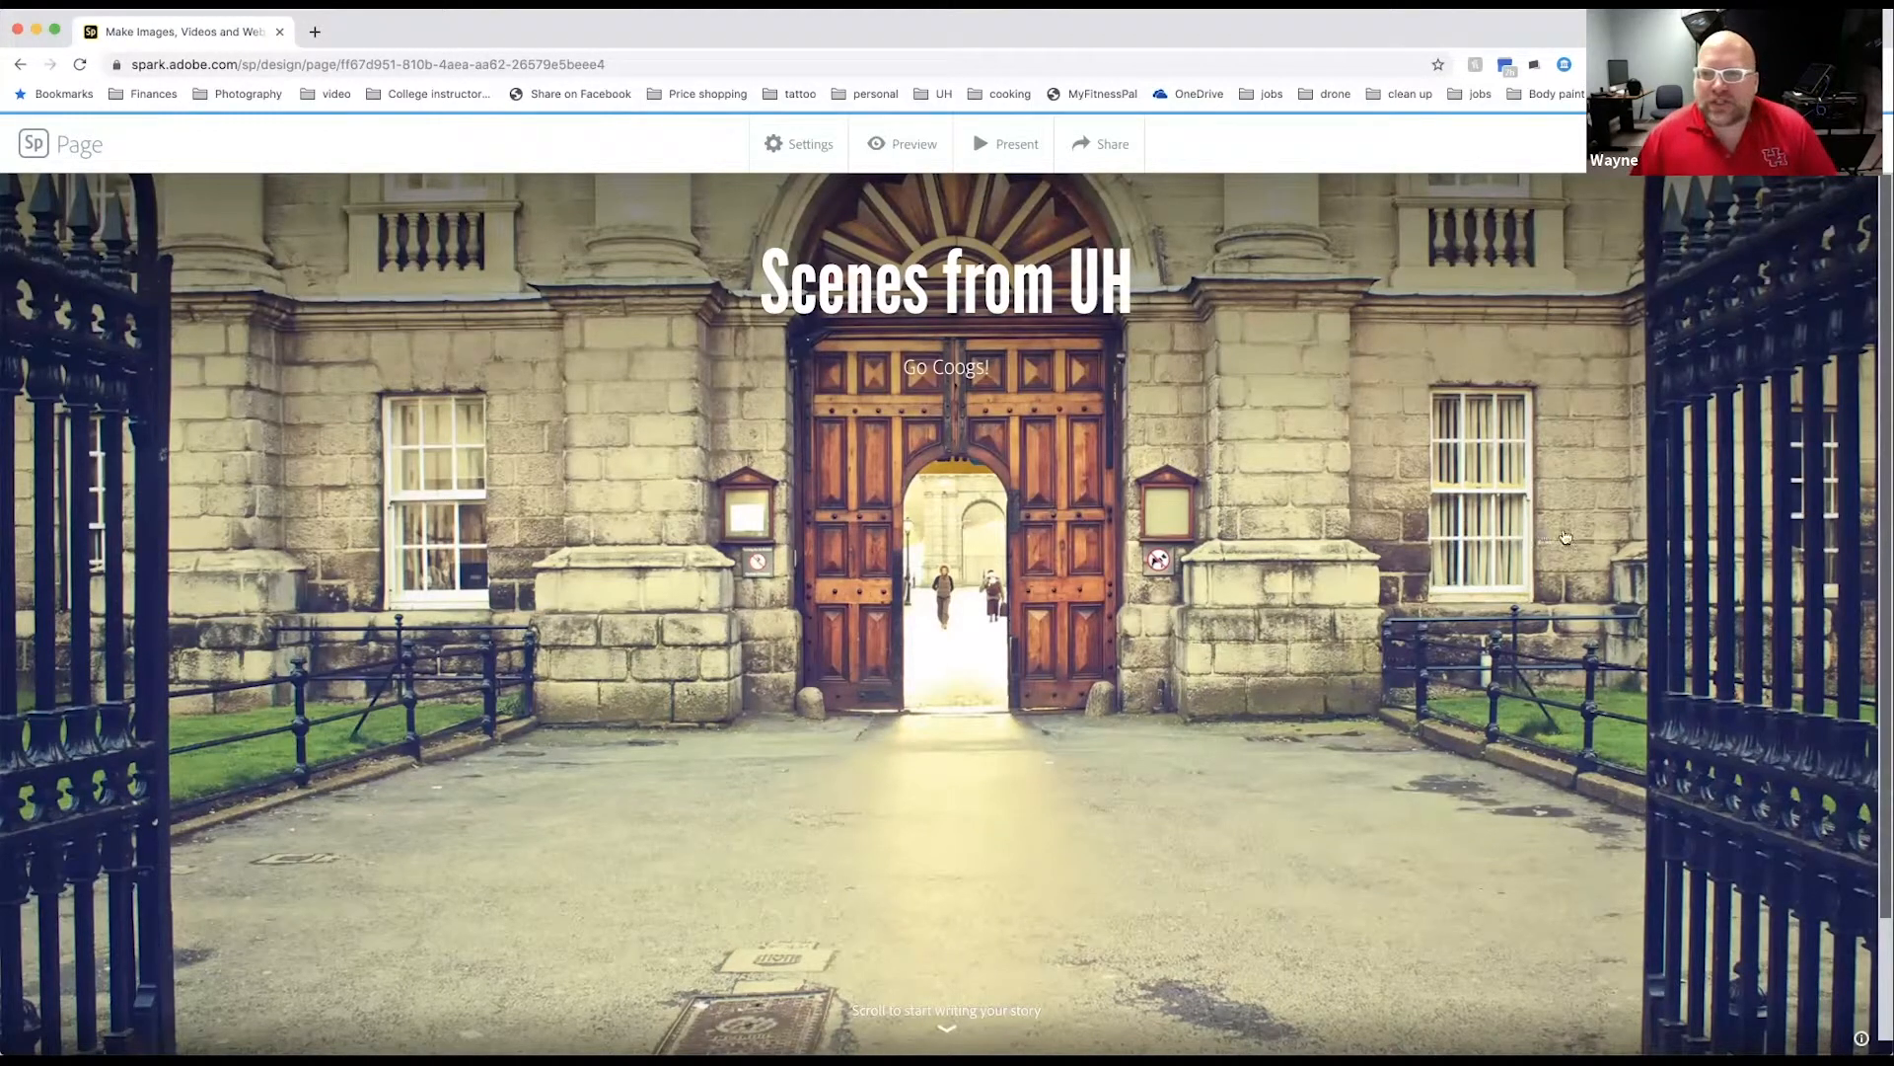
Step: Delete the wooden gate photo from the title background
left_click(1104, 814)
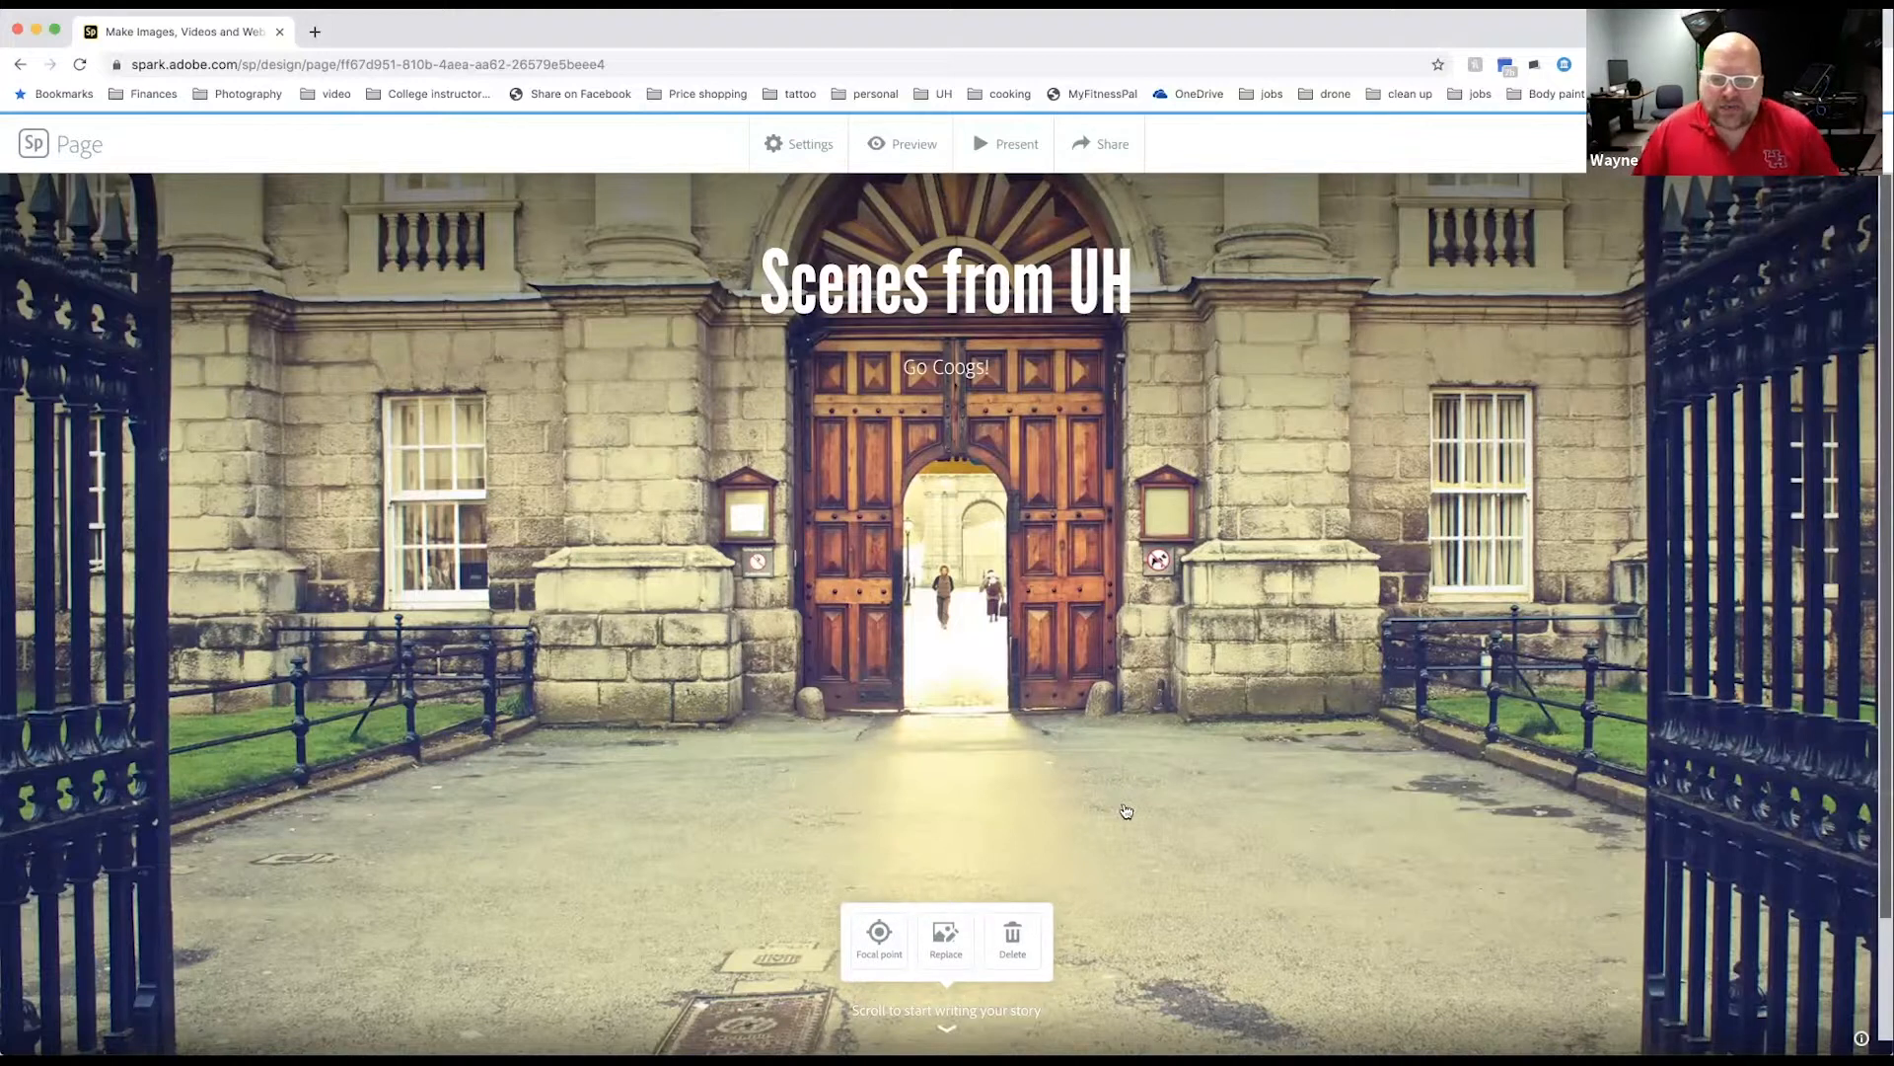
left_click(1126, 694)
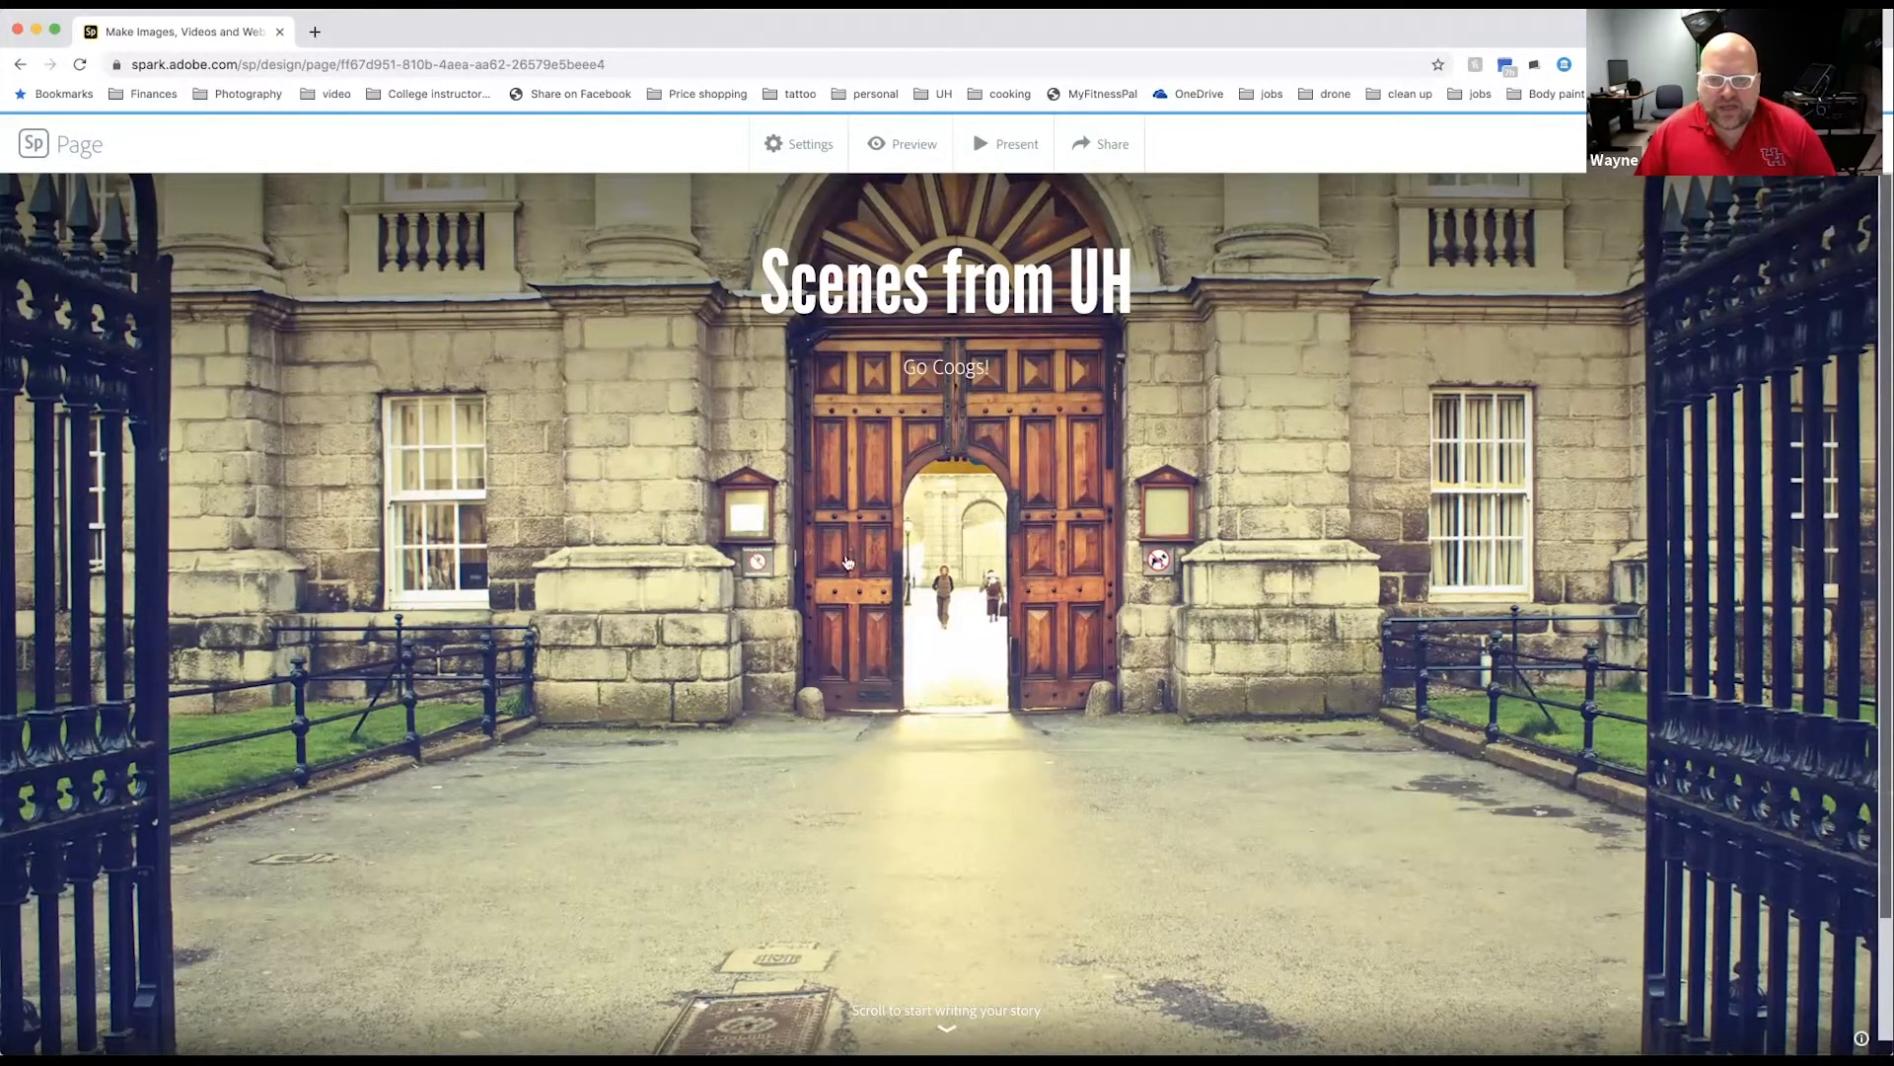
left_click(1063, 784)
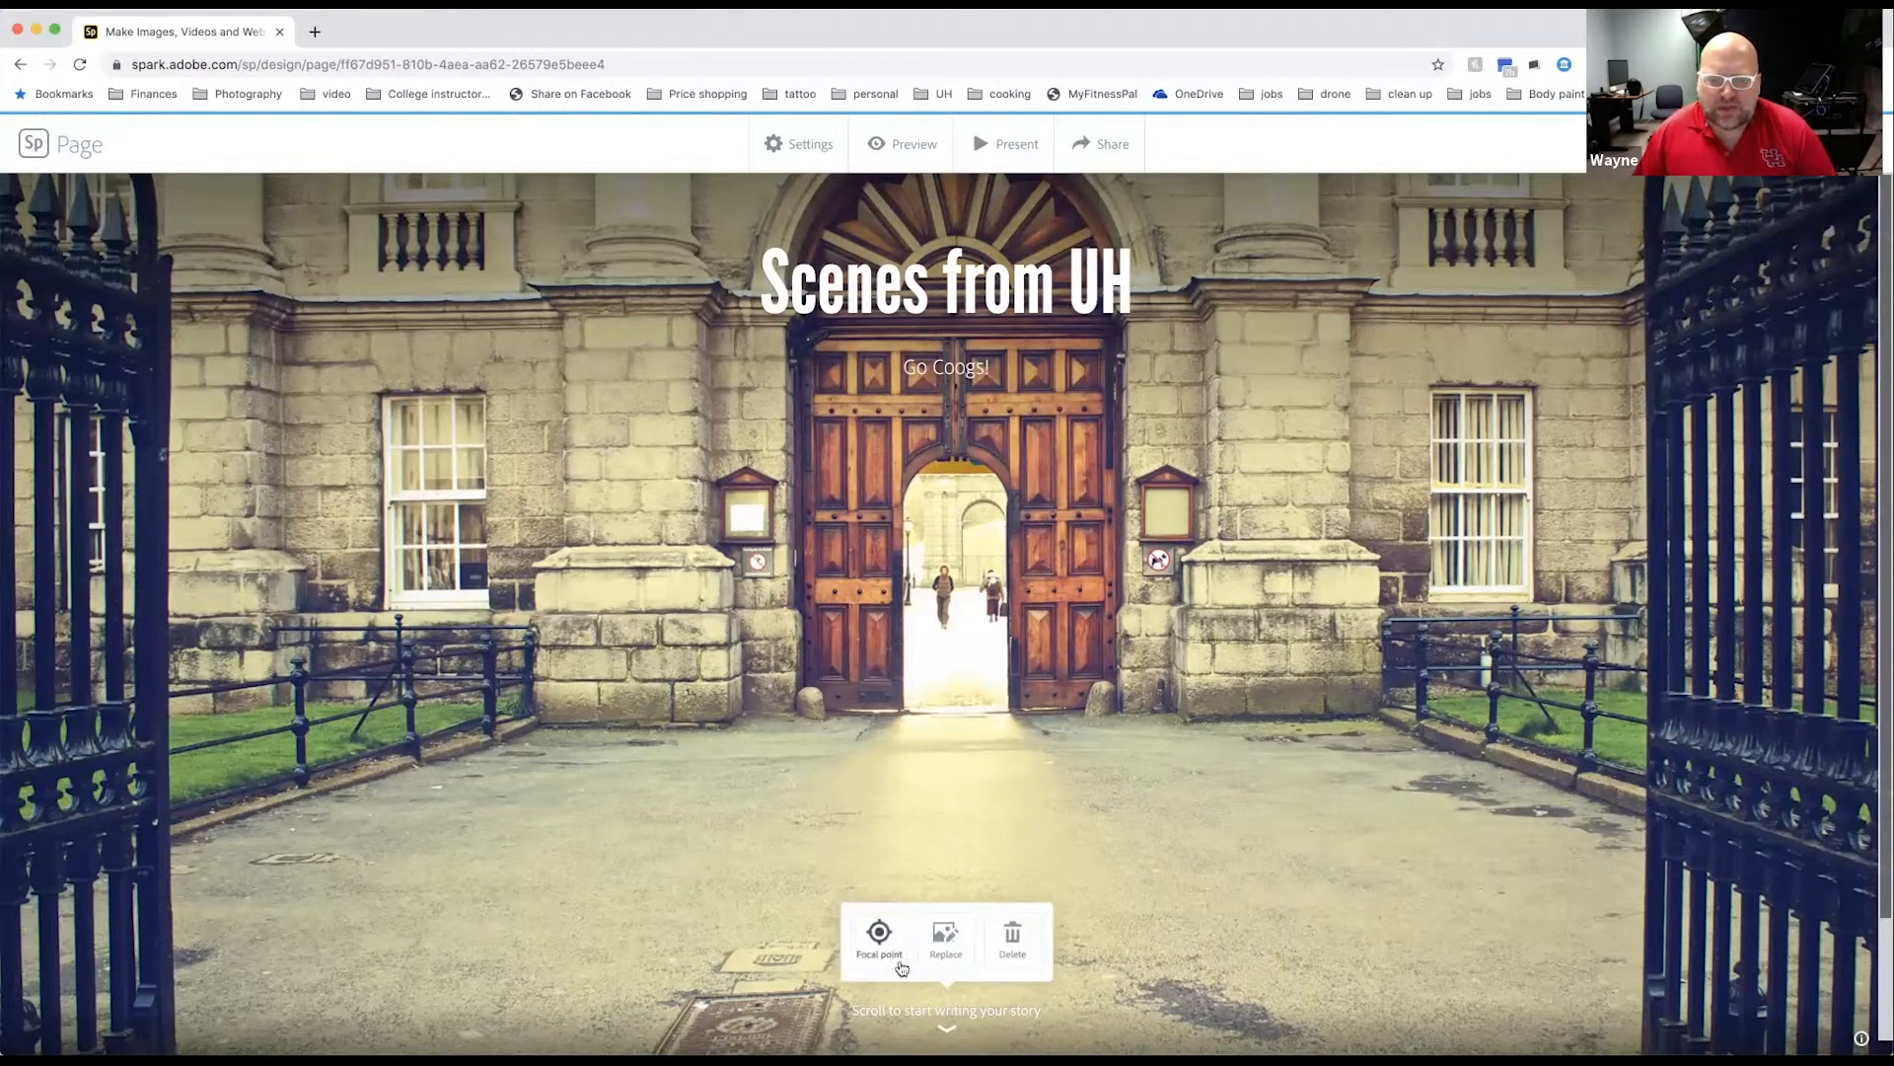
left_click(1013, 939)
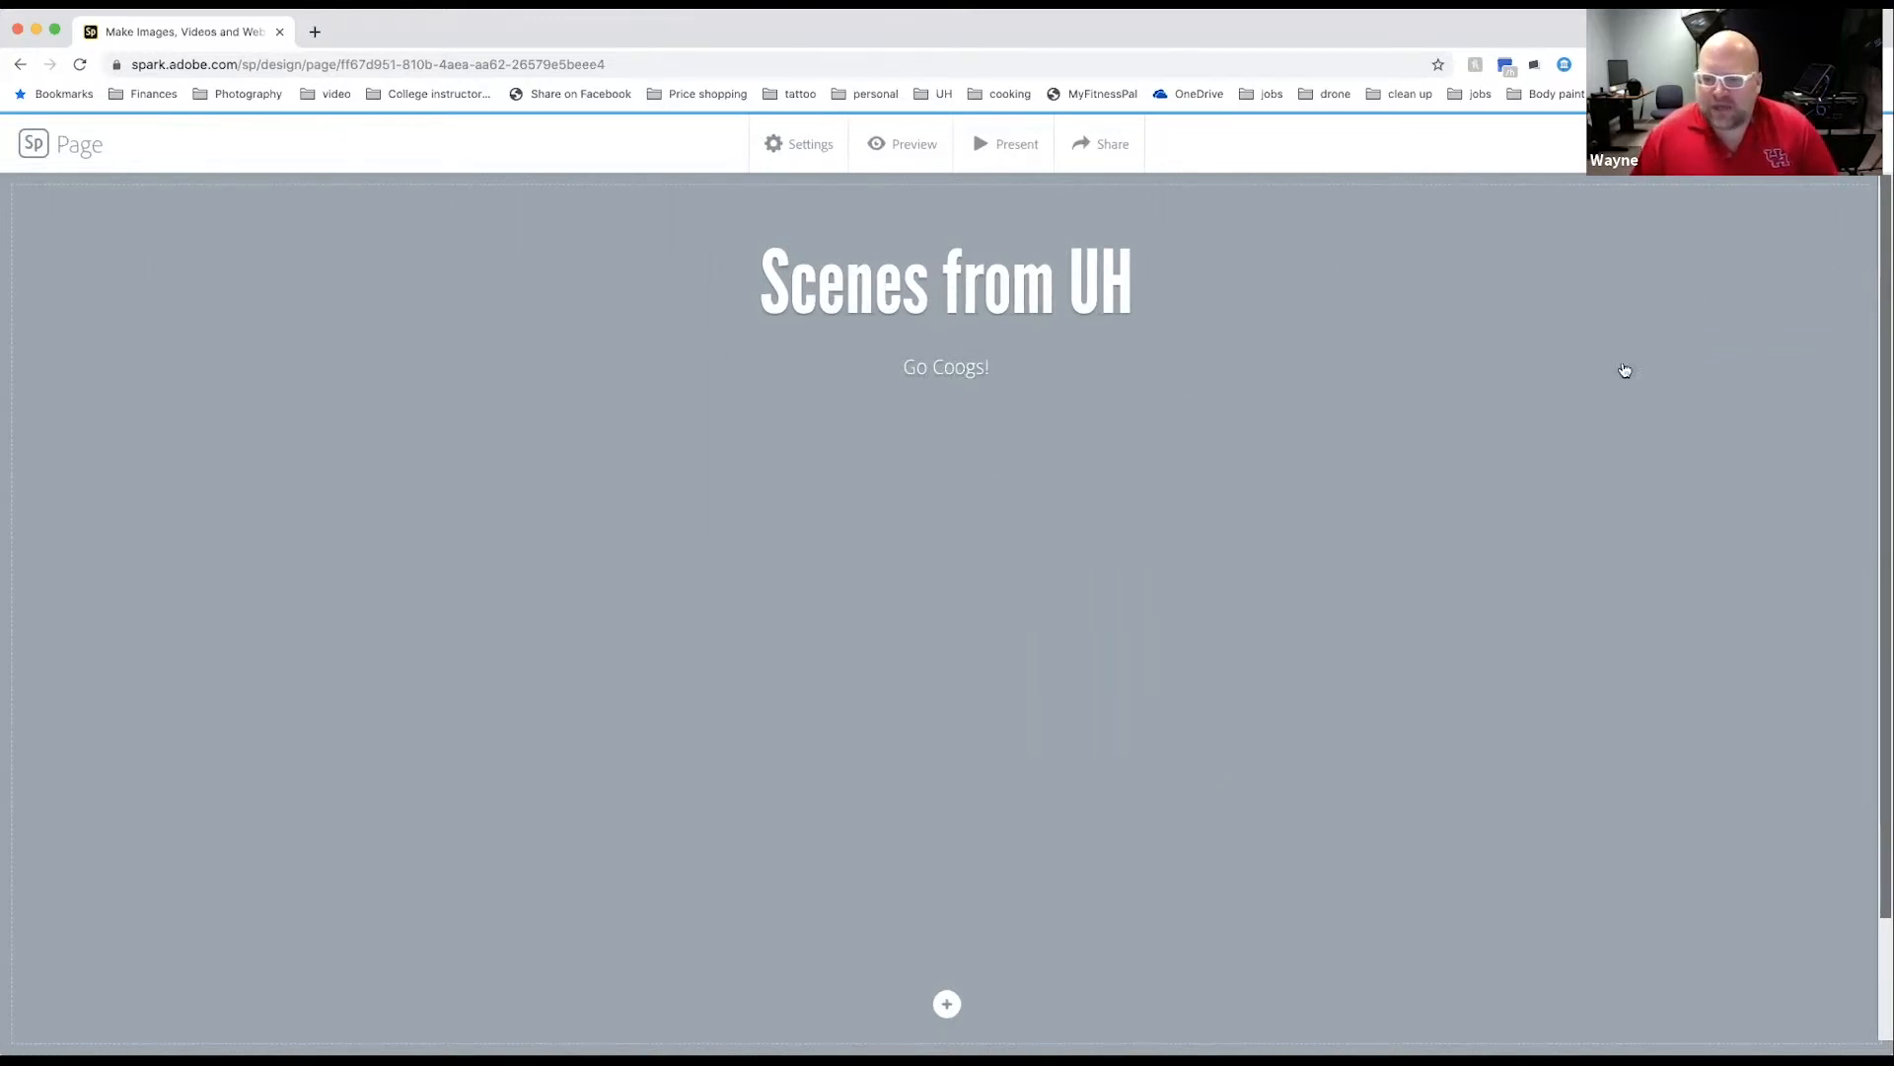
Step: Add the Lightroom photo of the fountain sculpture and campus building as the title background
left_click(945, 1003)
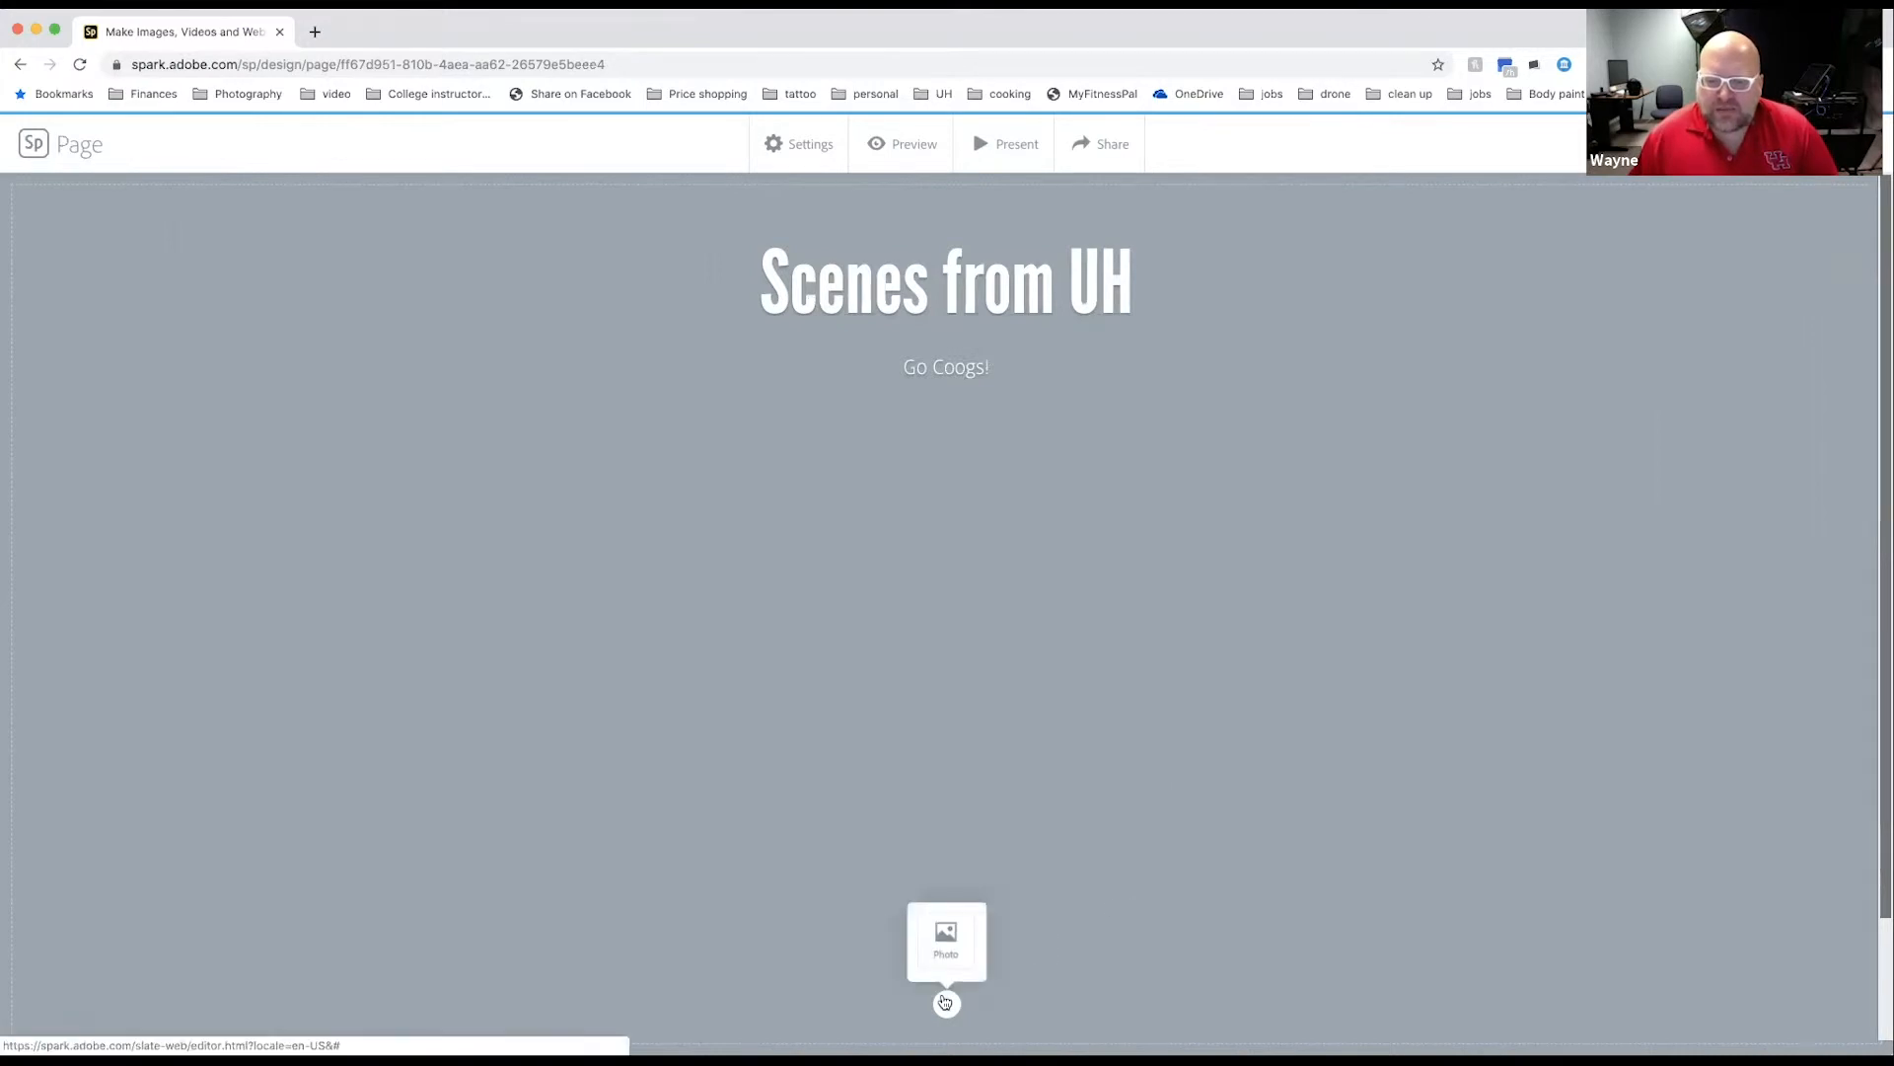
left_click(947, 935)
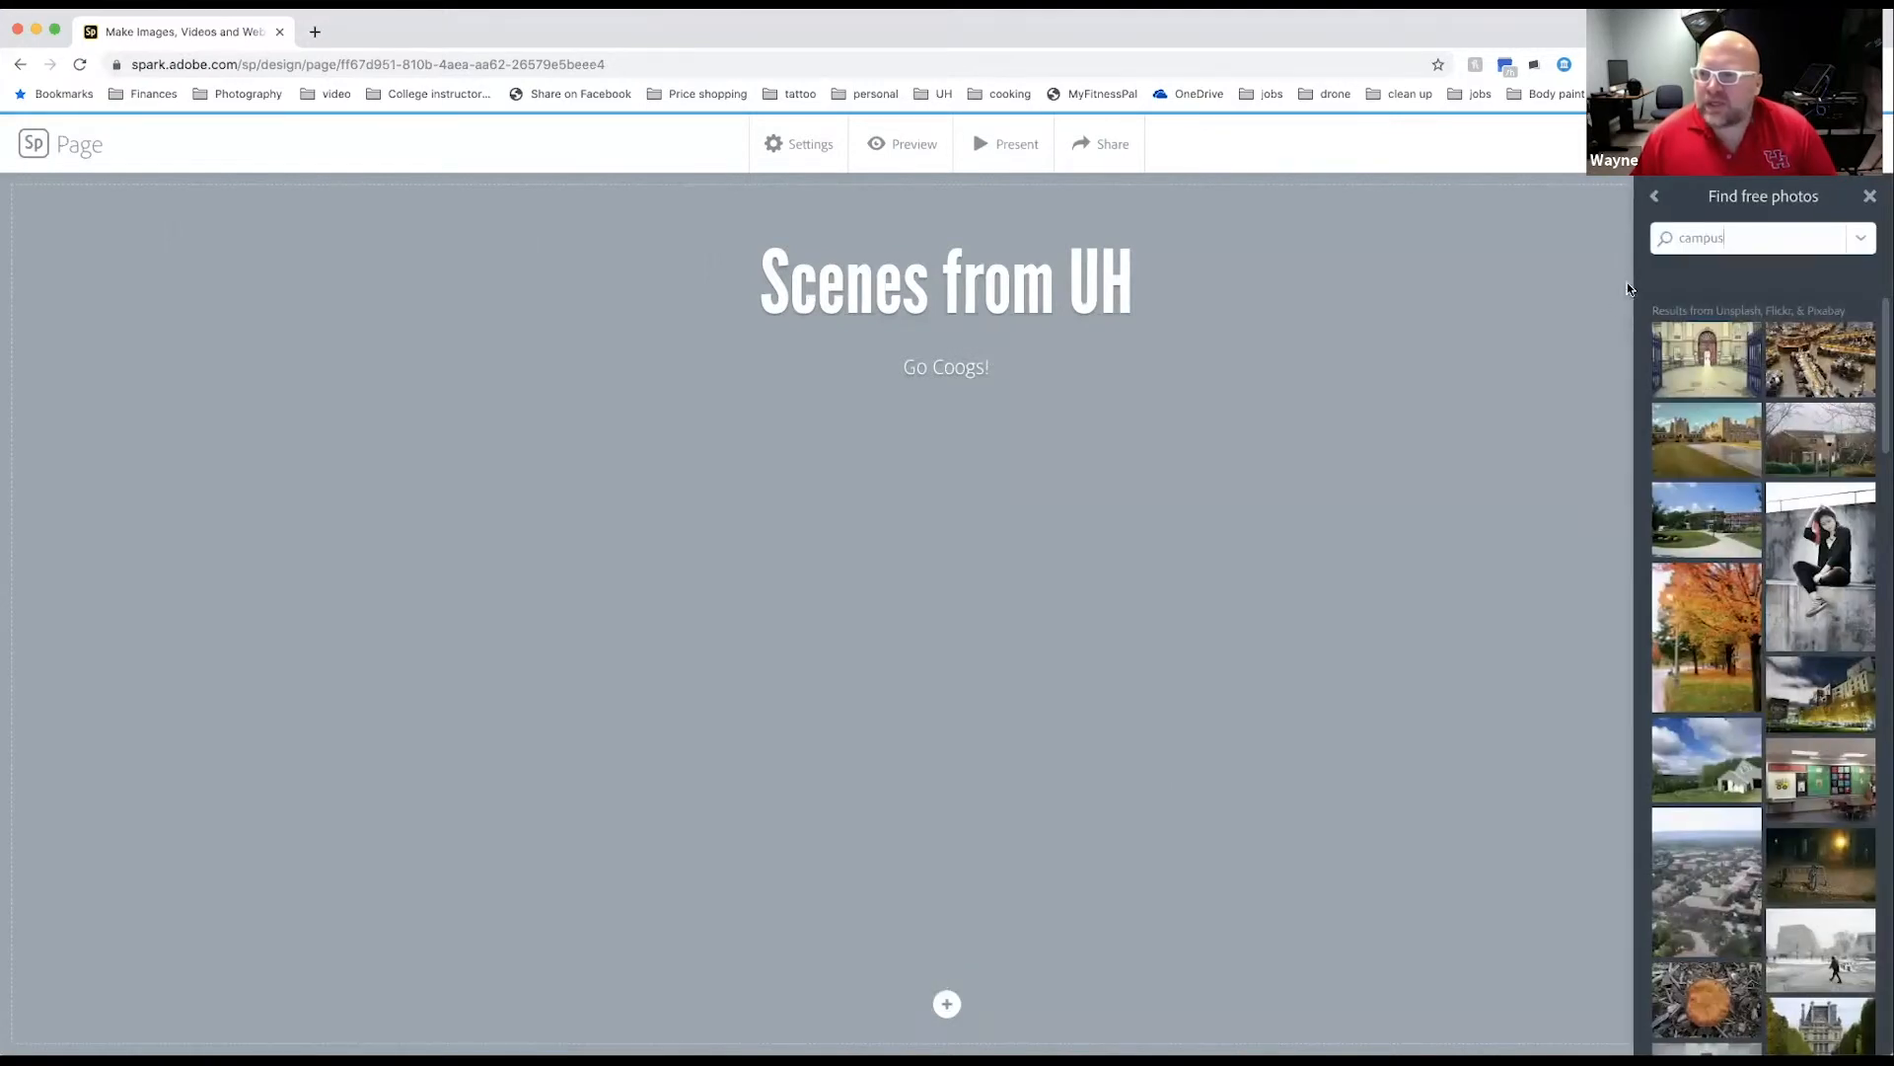
left_click(1655, 195)
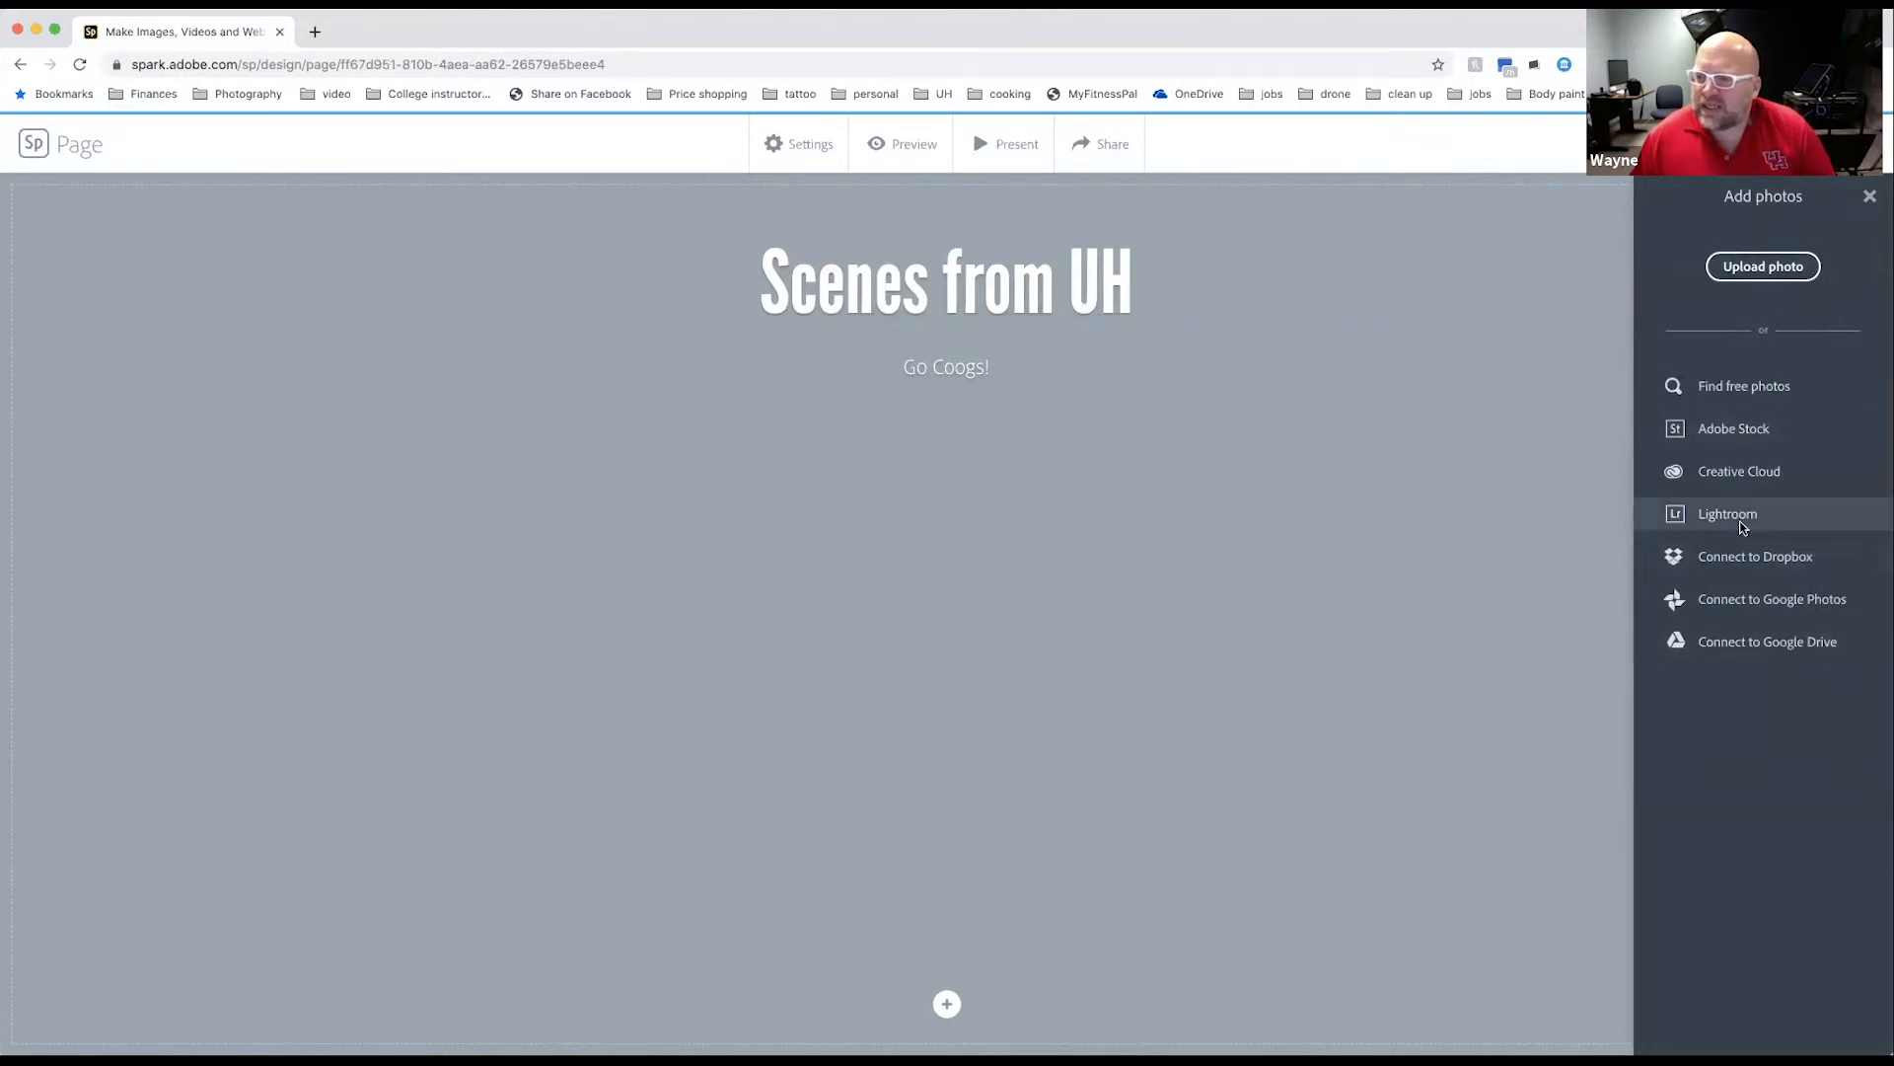
left_click(1731, 521)
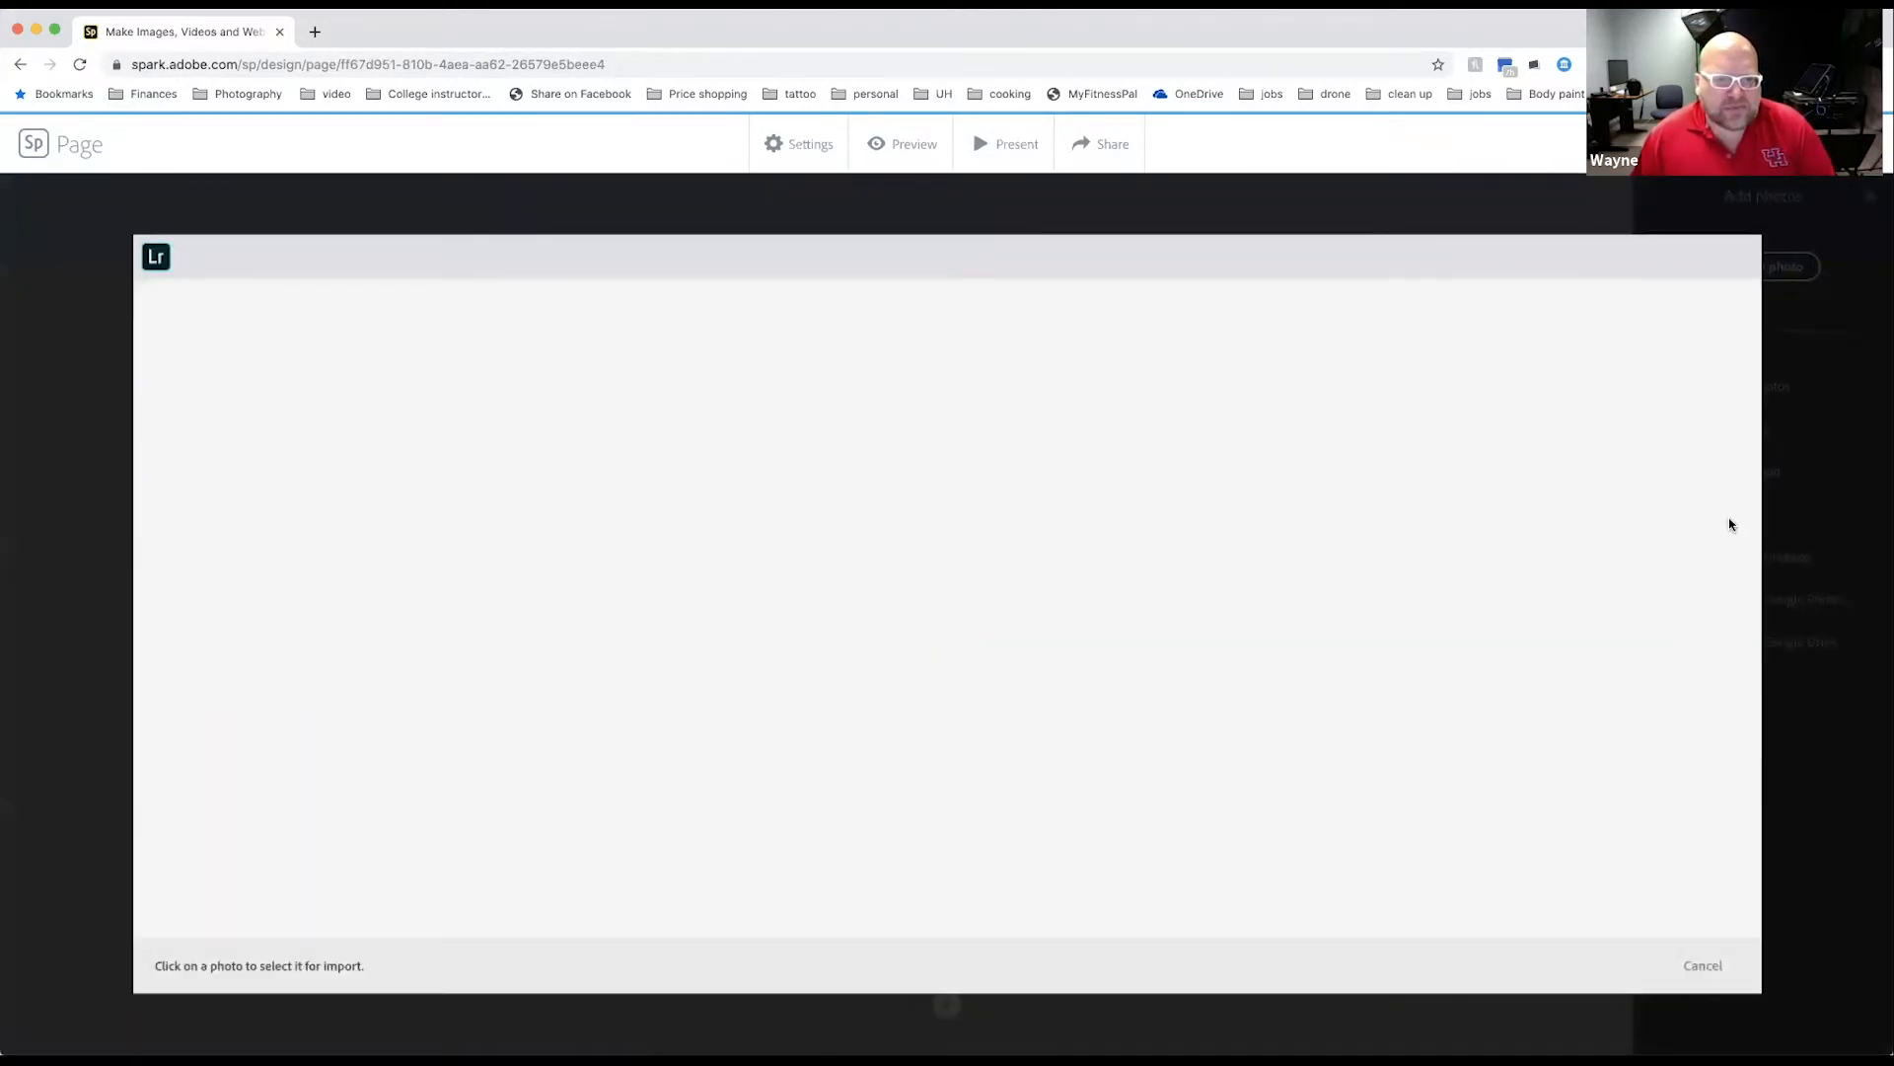
left_click(533, 409)
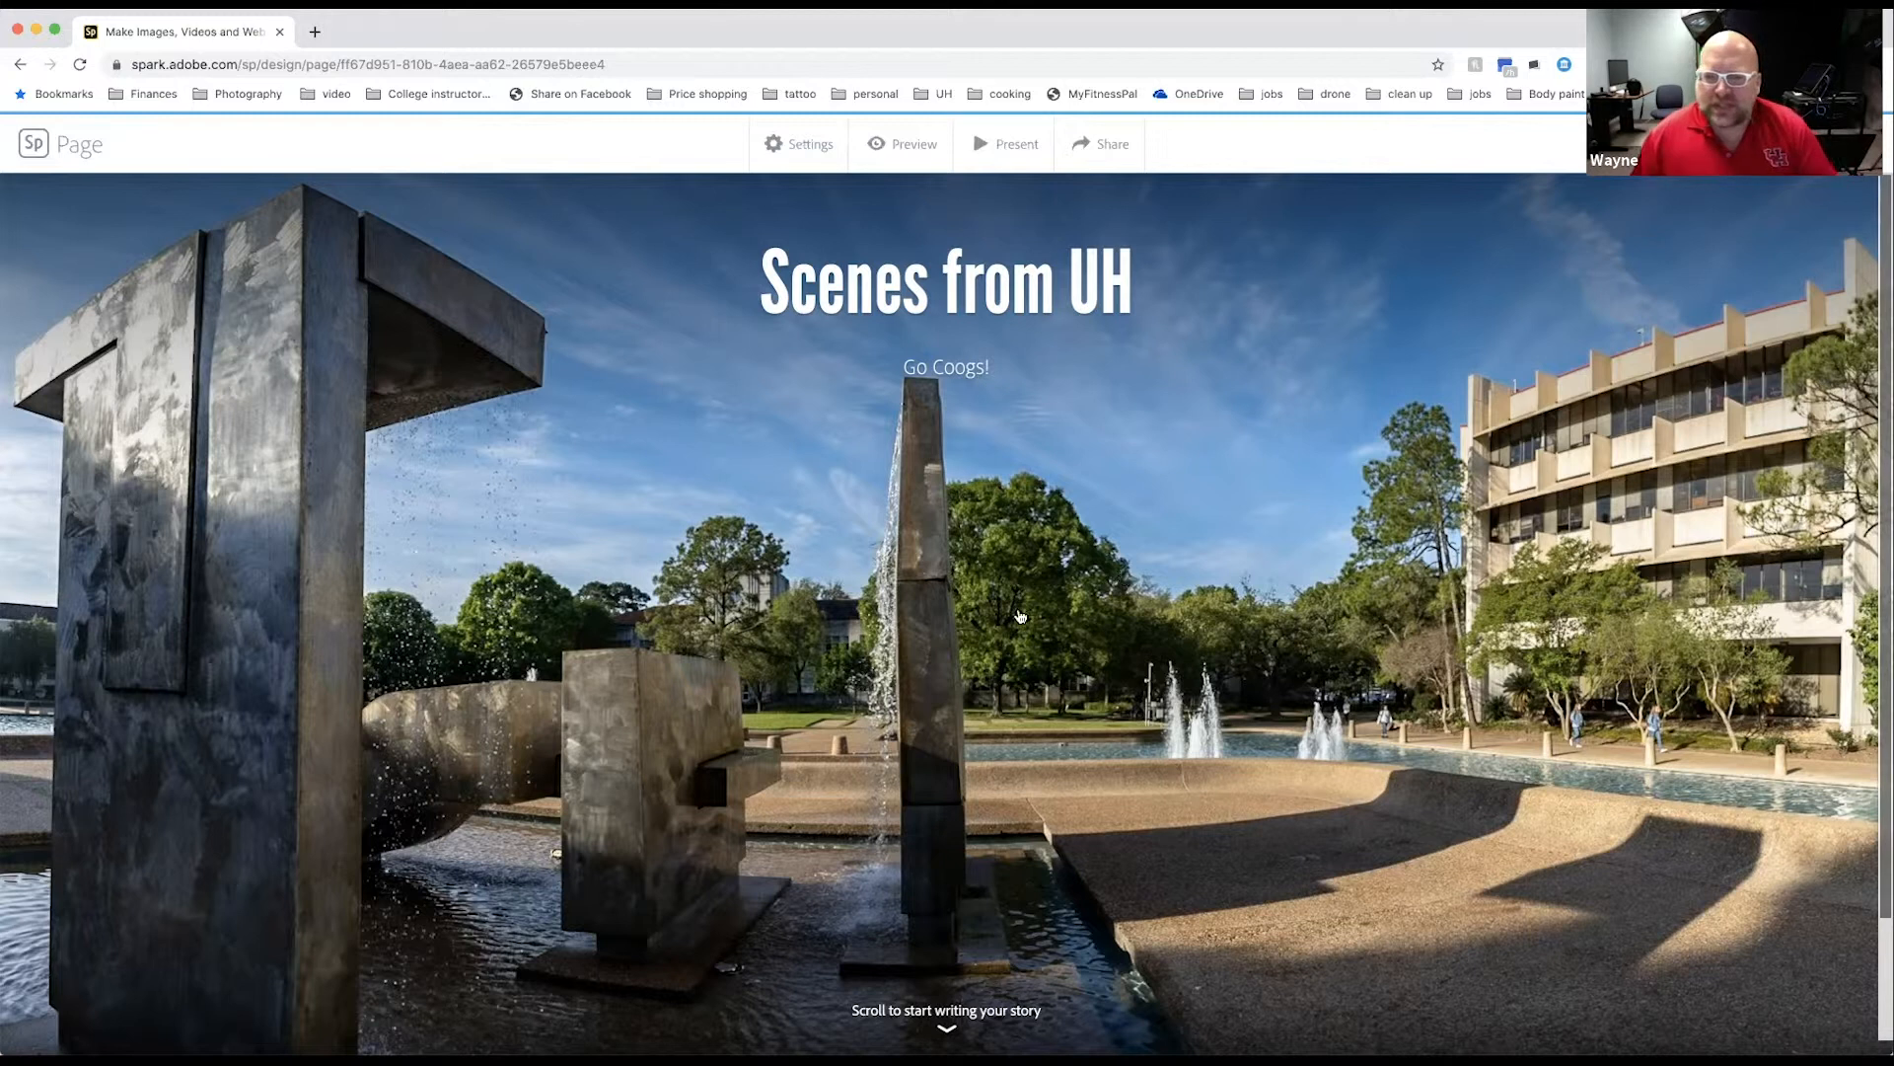
Step: Move the background photo's focal point to the tall sculpture at the photo's left side and save it
left_click(923, 632)
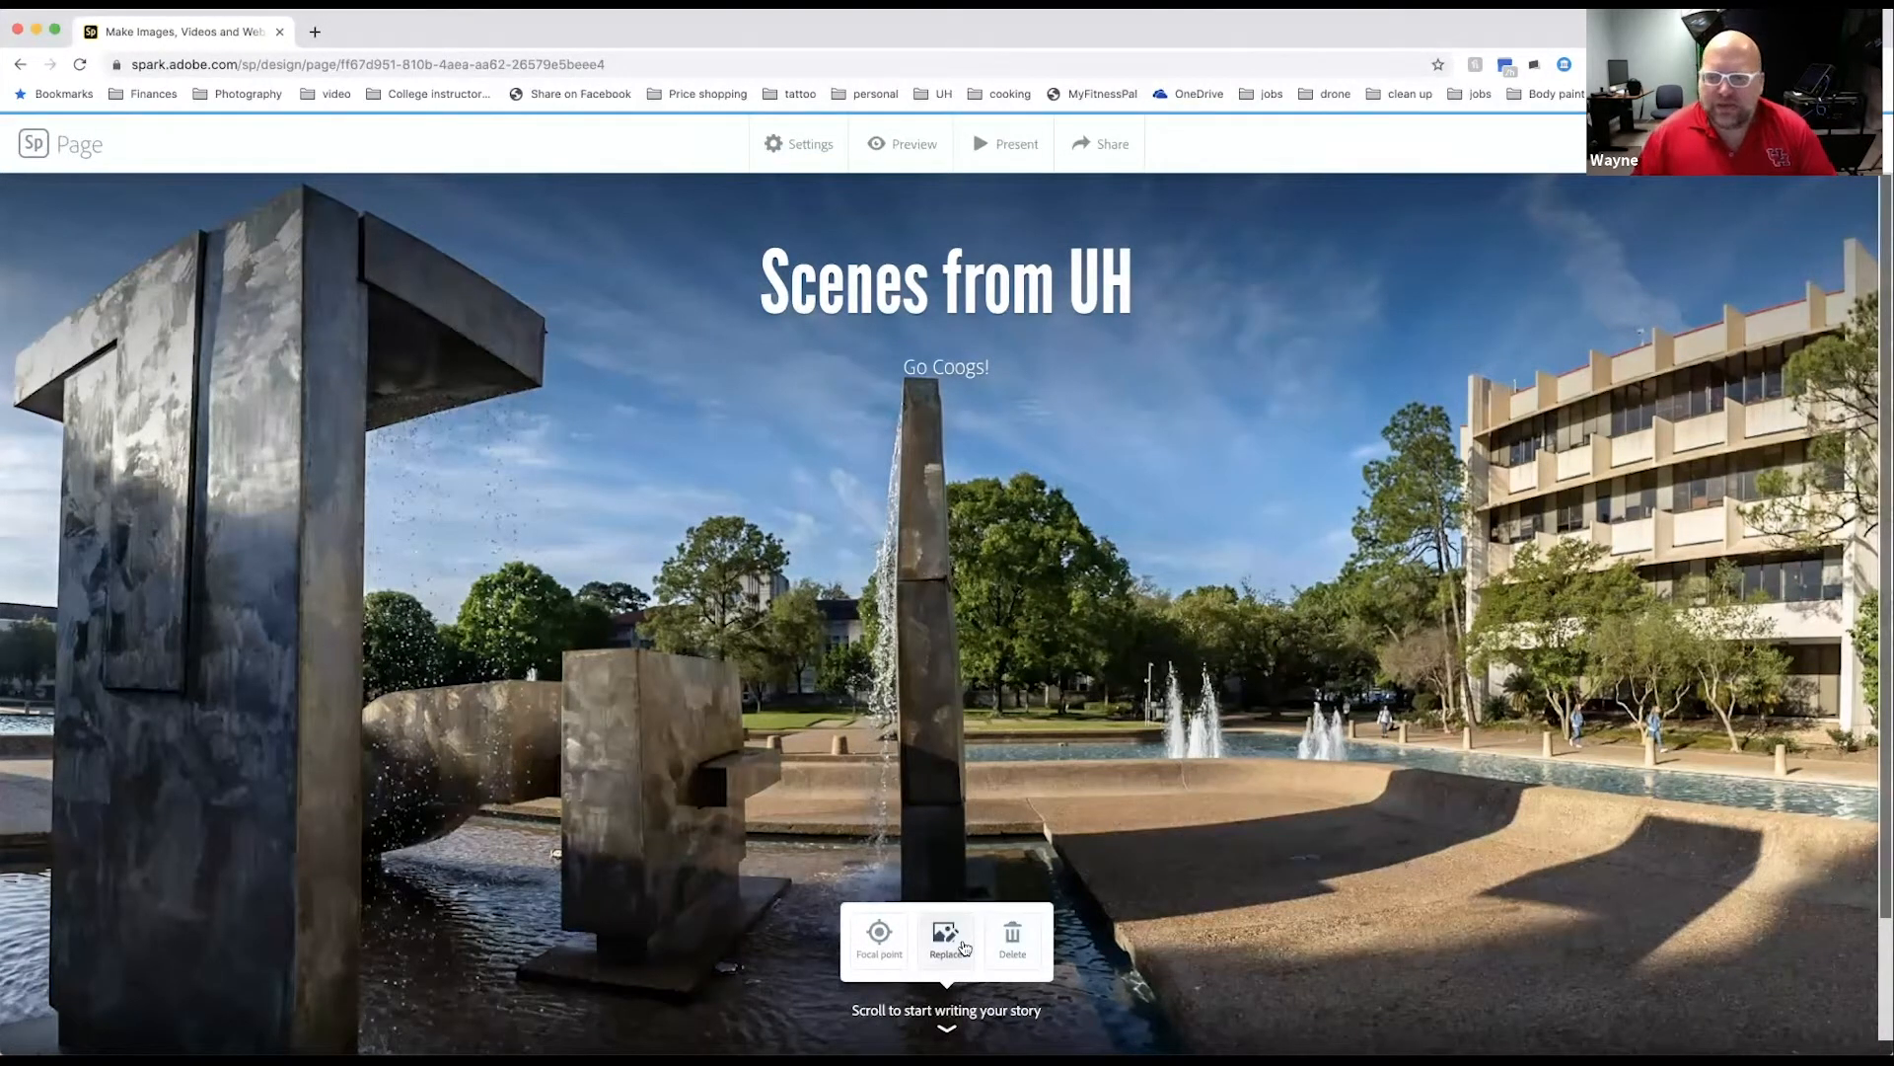
left_click(879, 938)
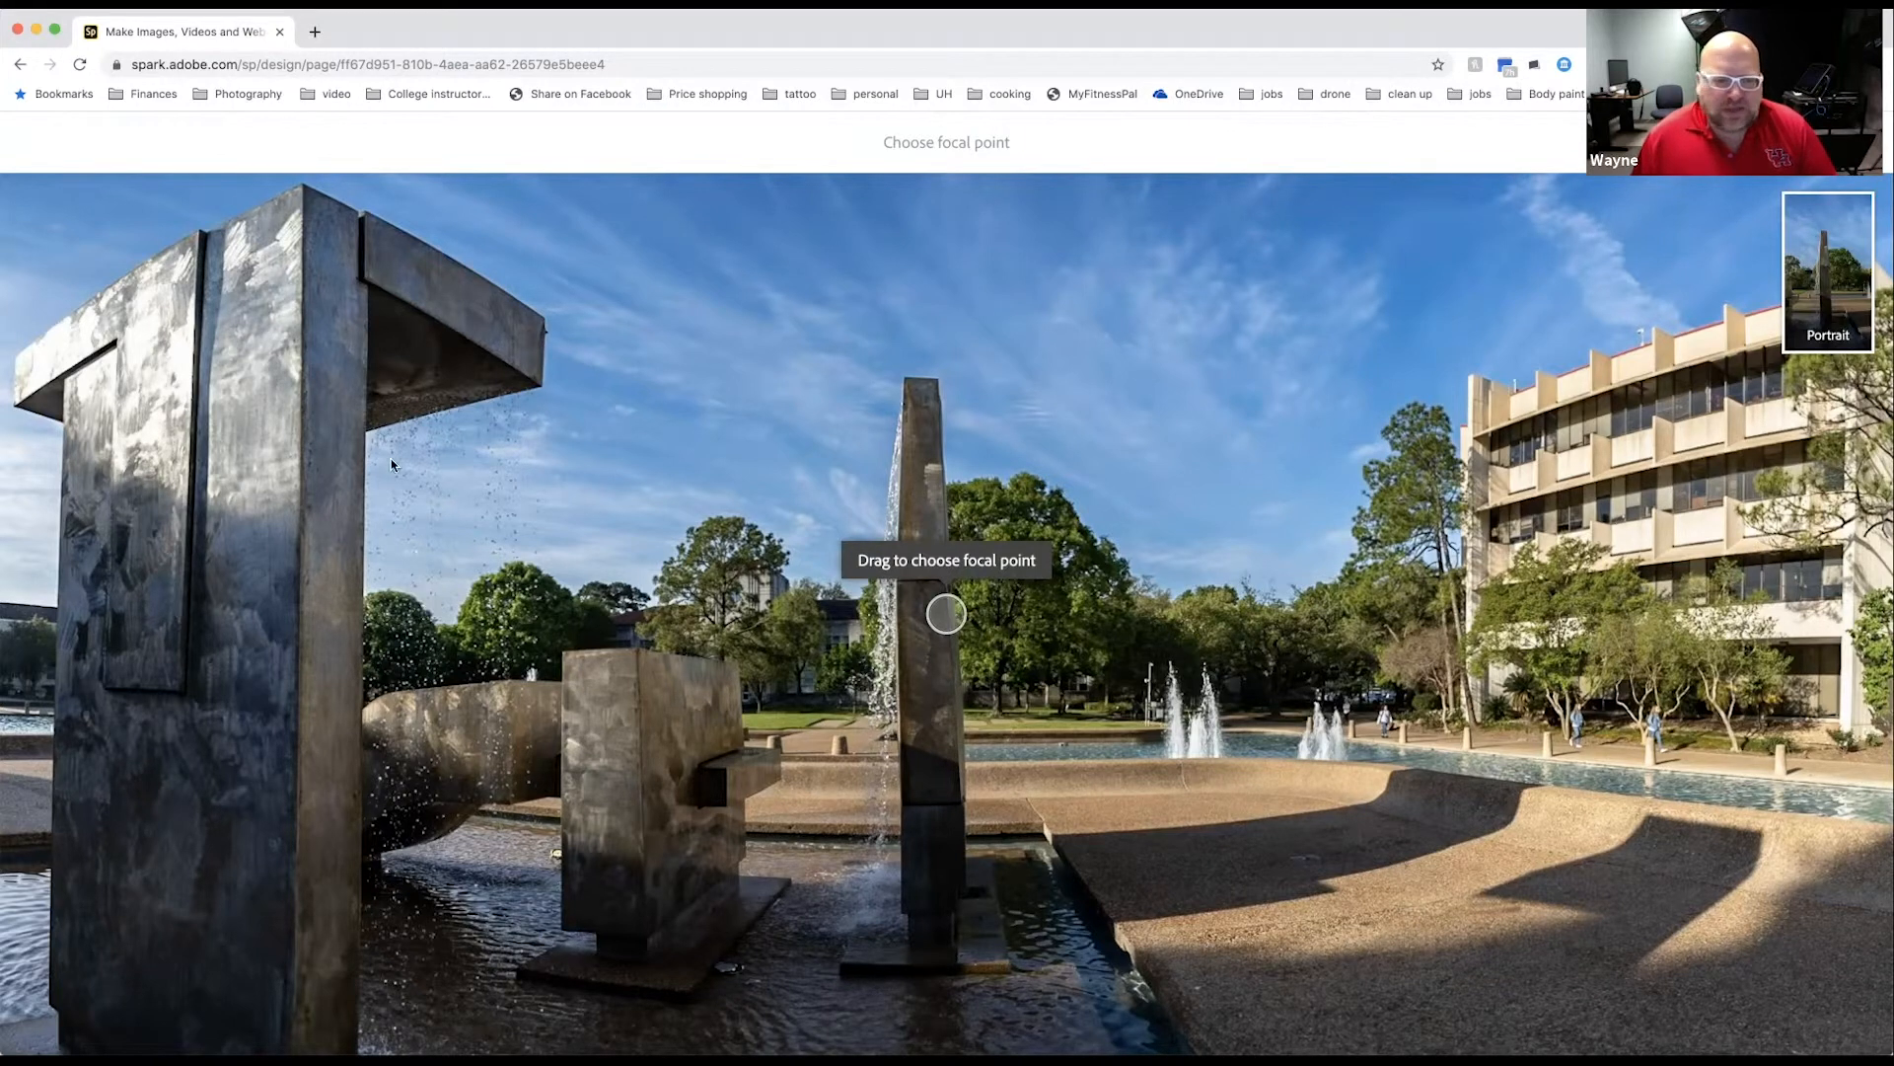
left_click_drag(955, 610, 242, 624)
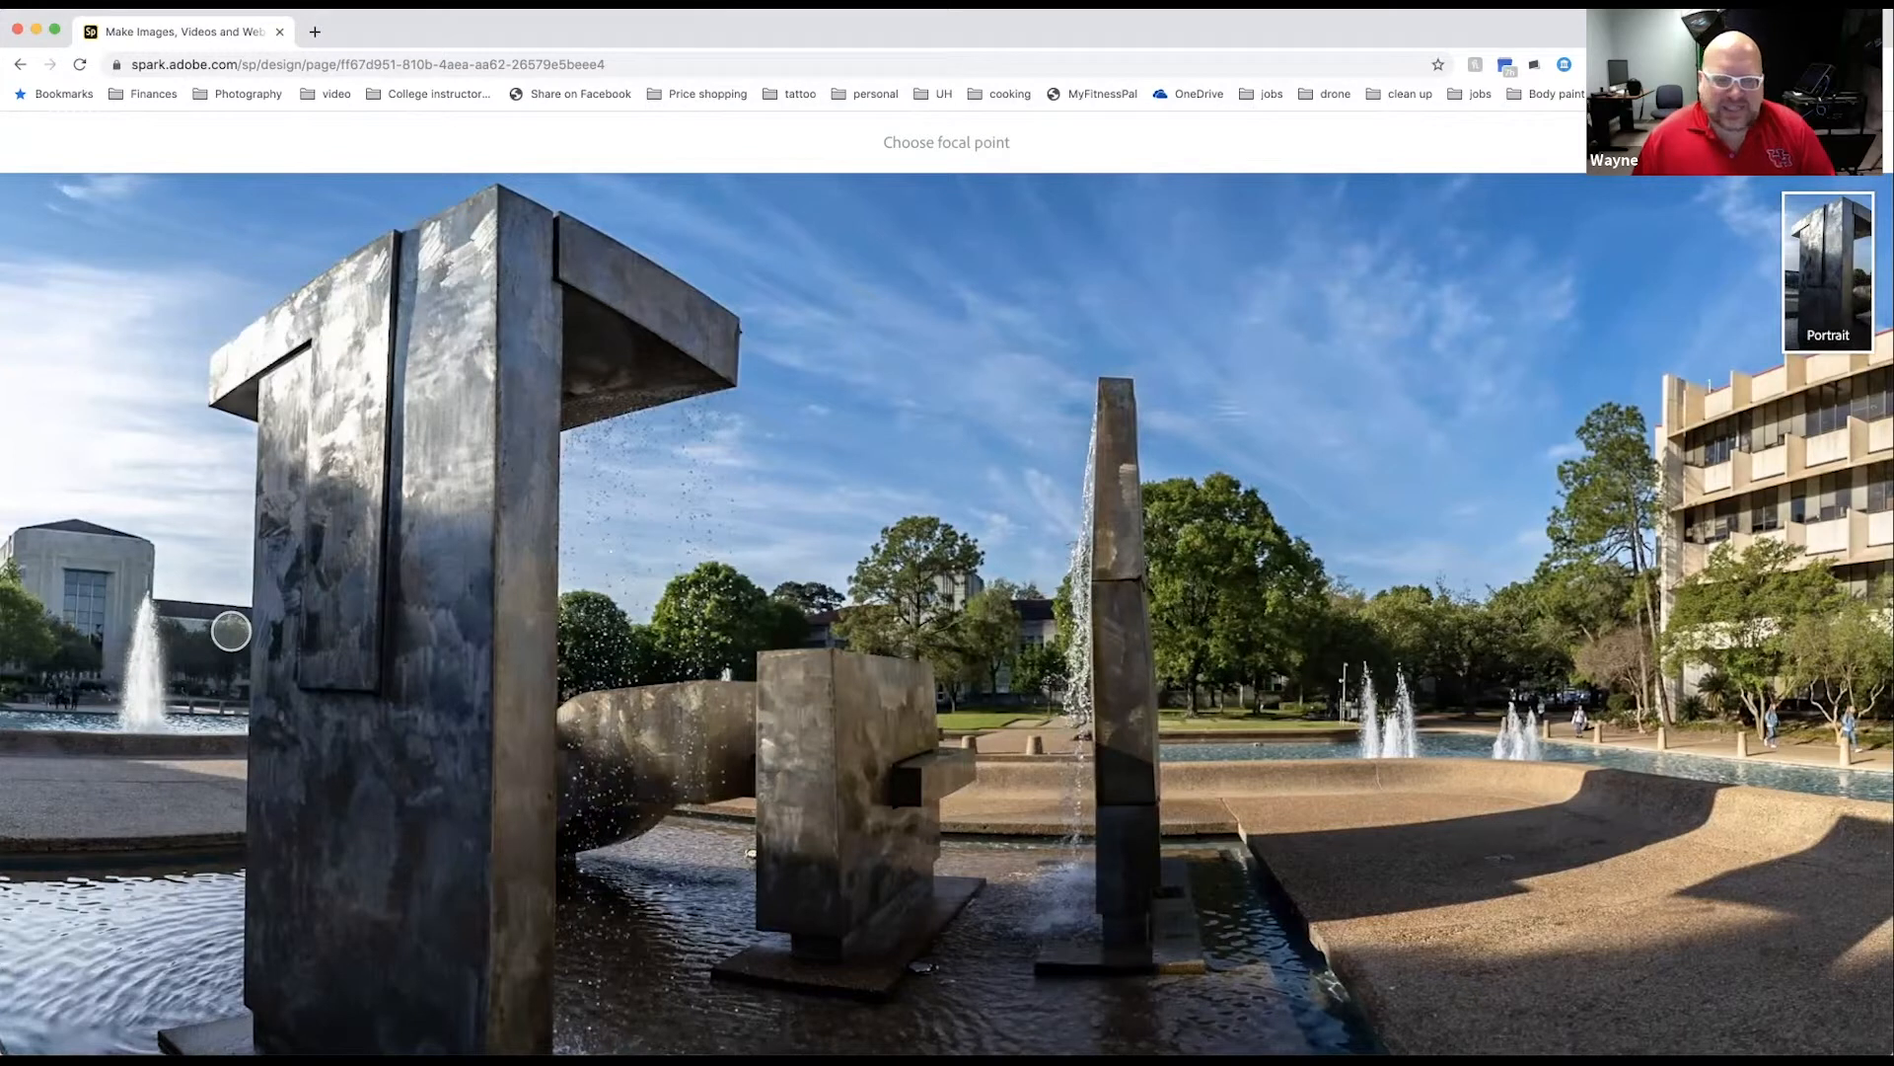
left_click(1835, 142)
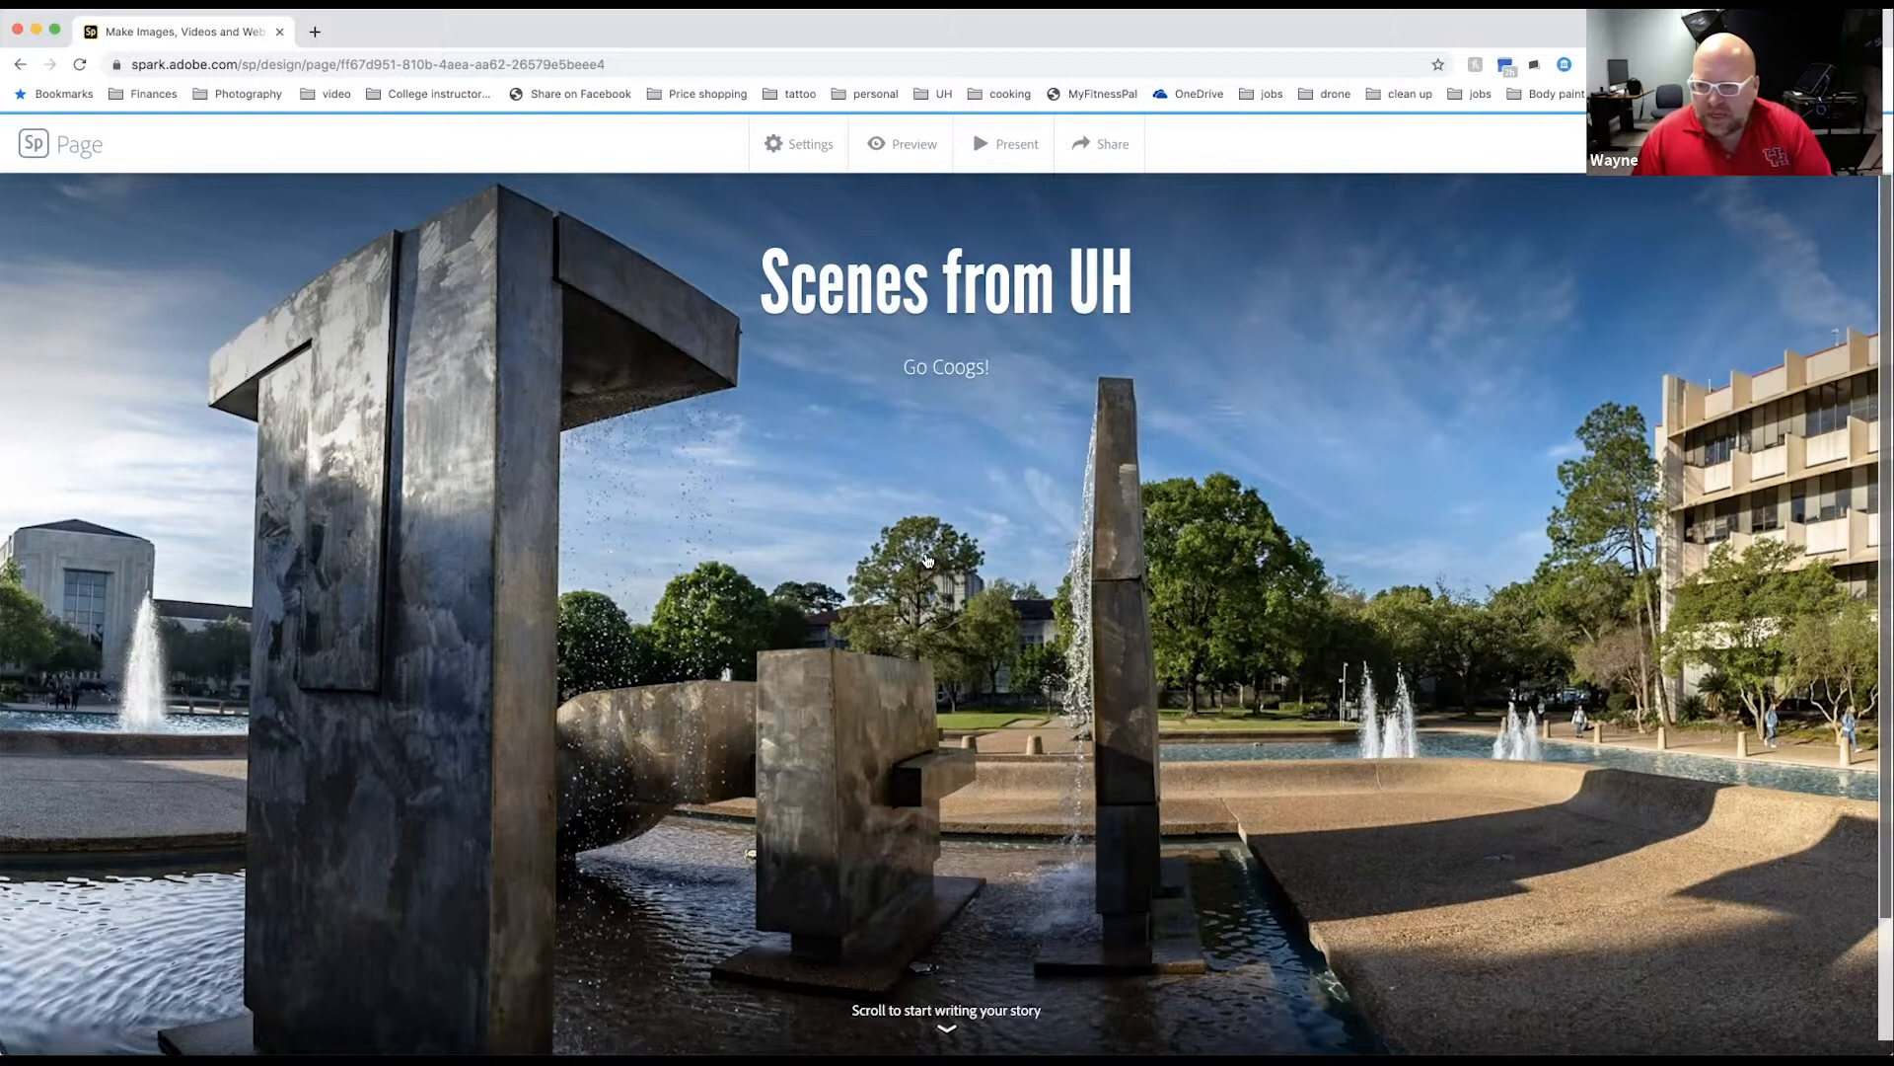
Step: Add a photo section below the title by uploading DSC06836.jpg from the Spark folder
scroll(927, 560, "down", 3)
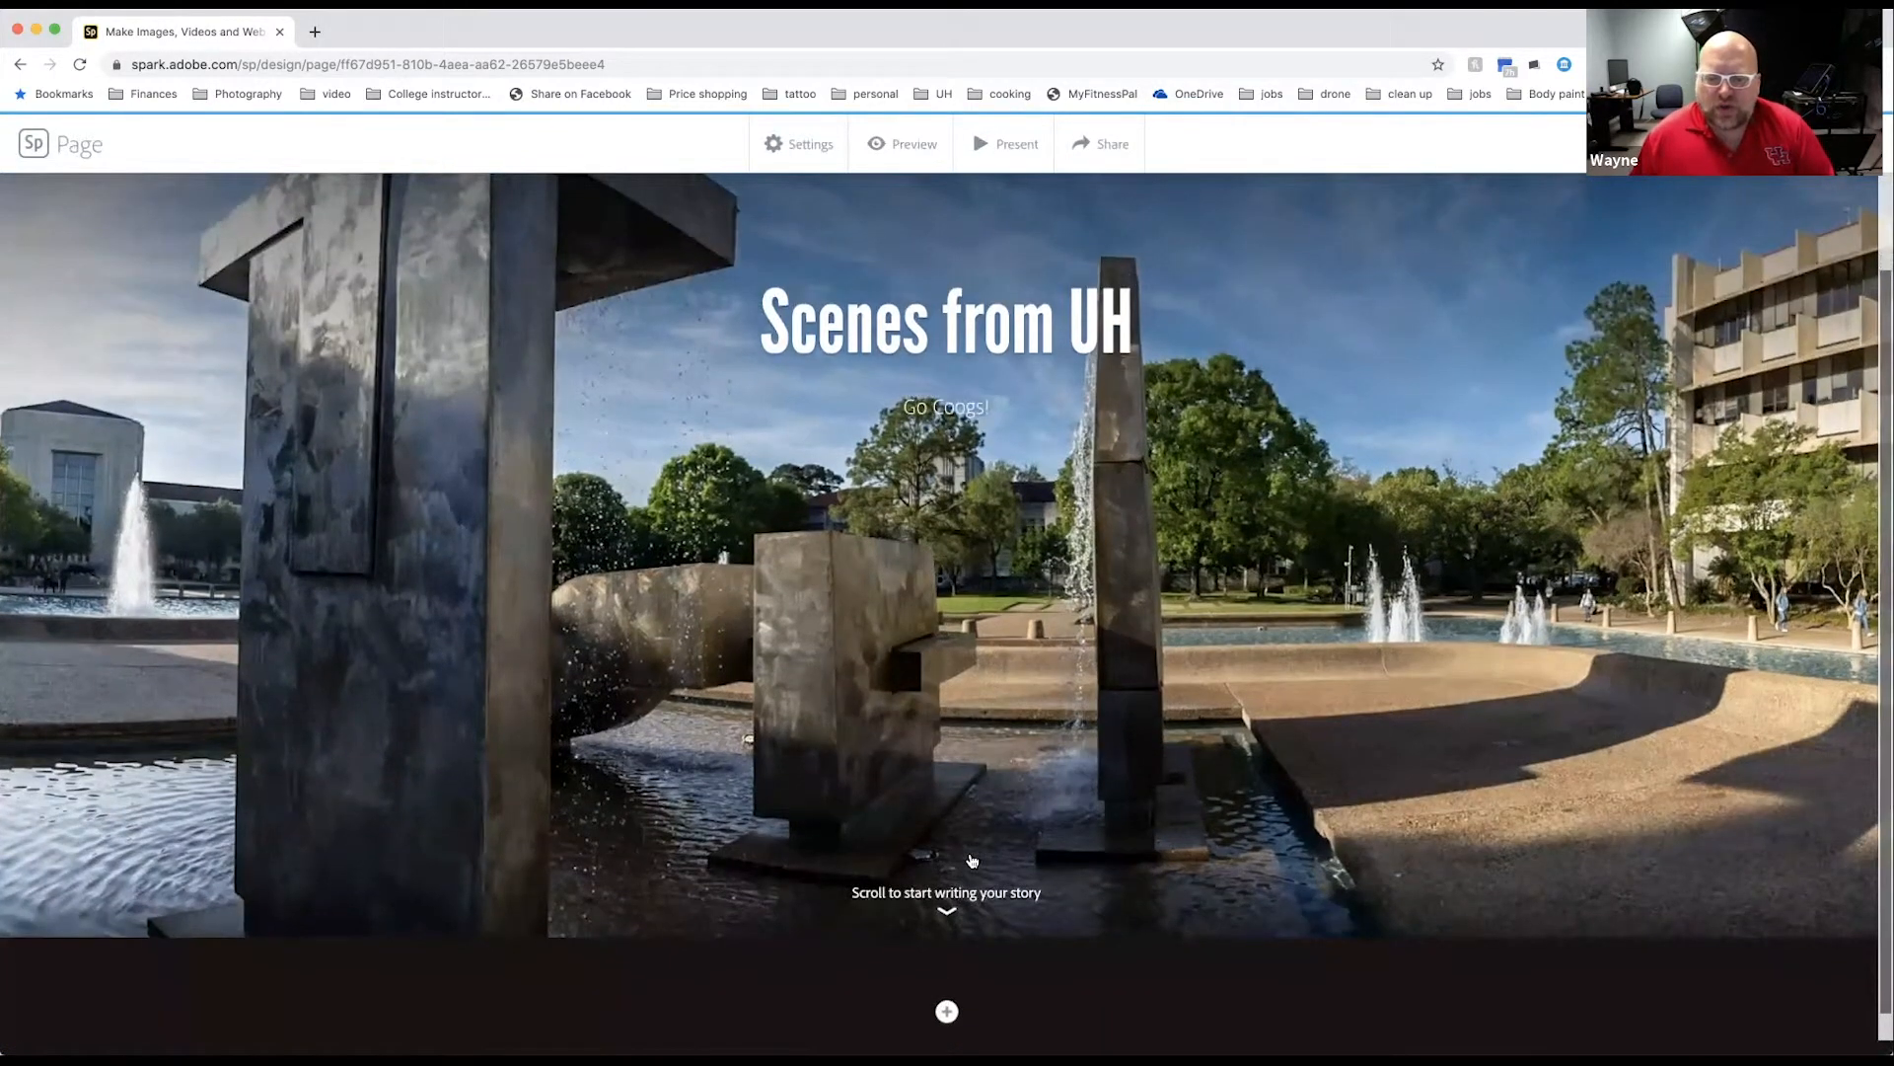
scroll(972, 861, "down", 1)
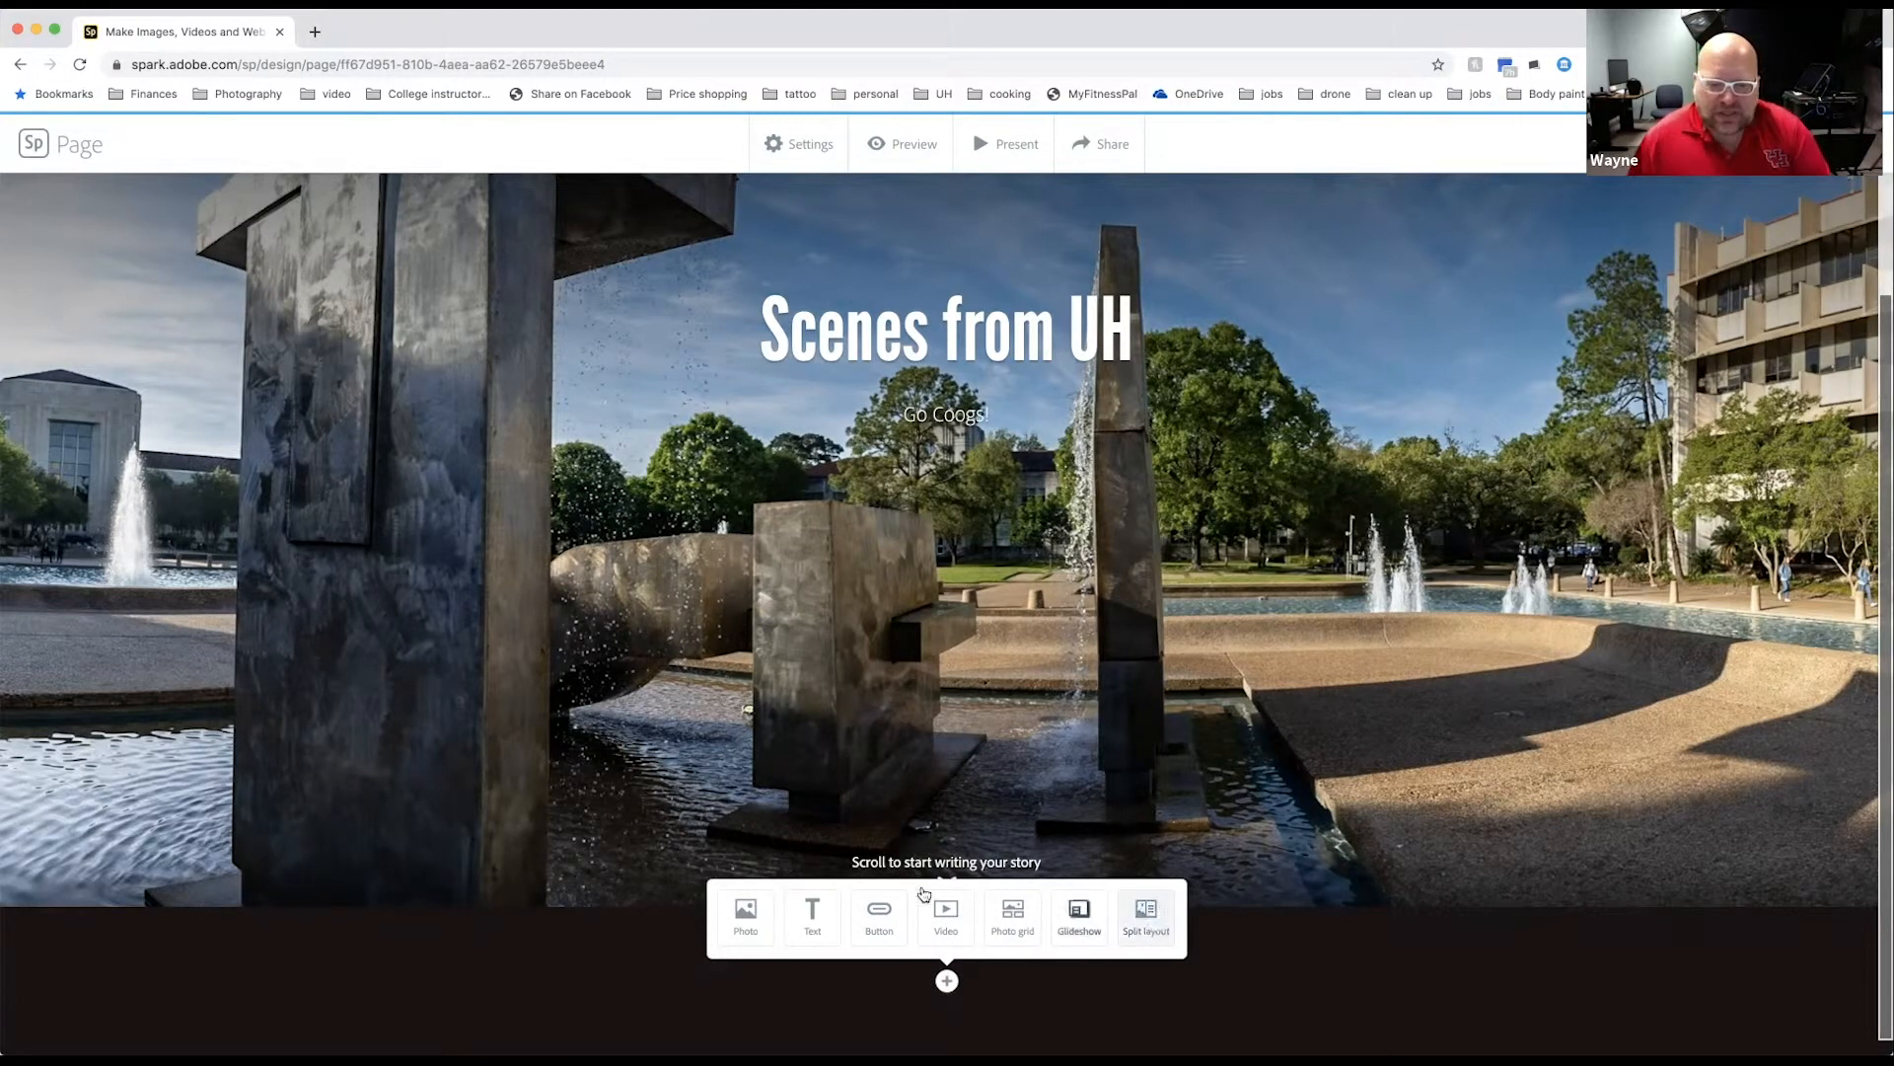
left_click(741, 917)
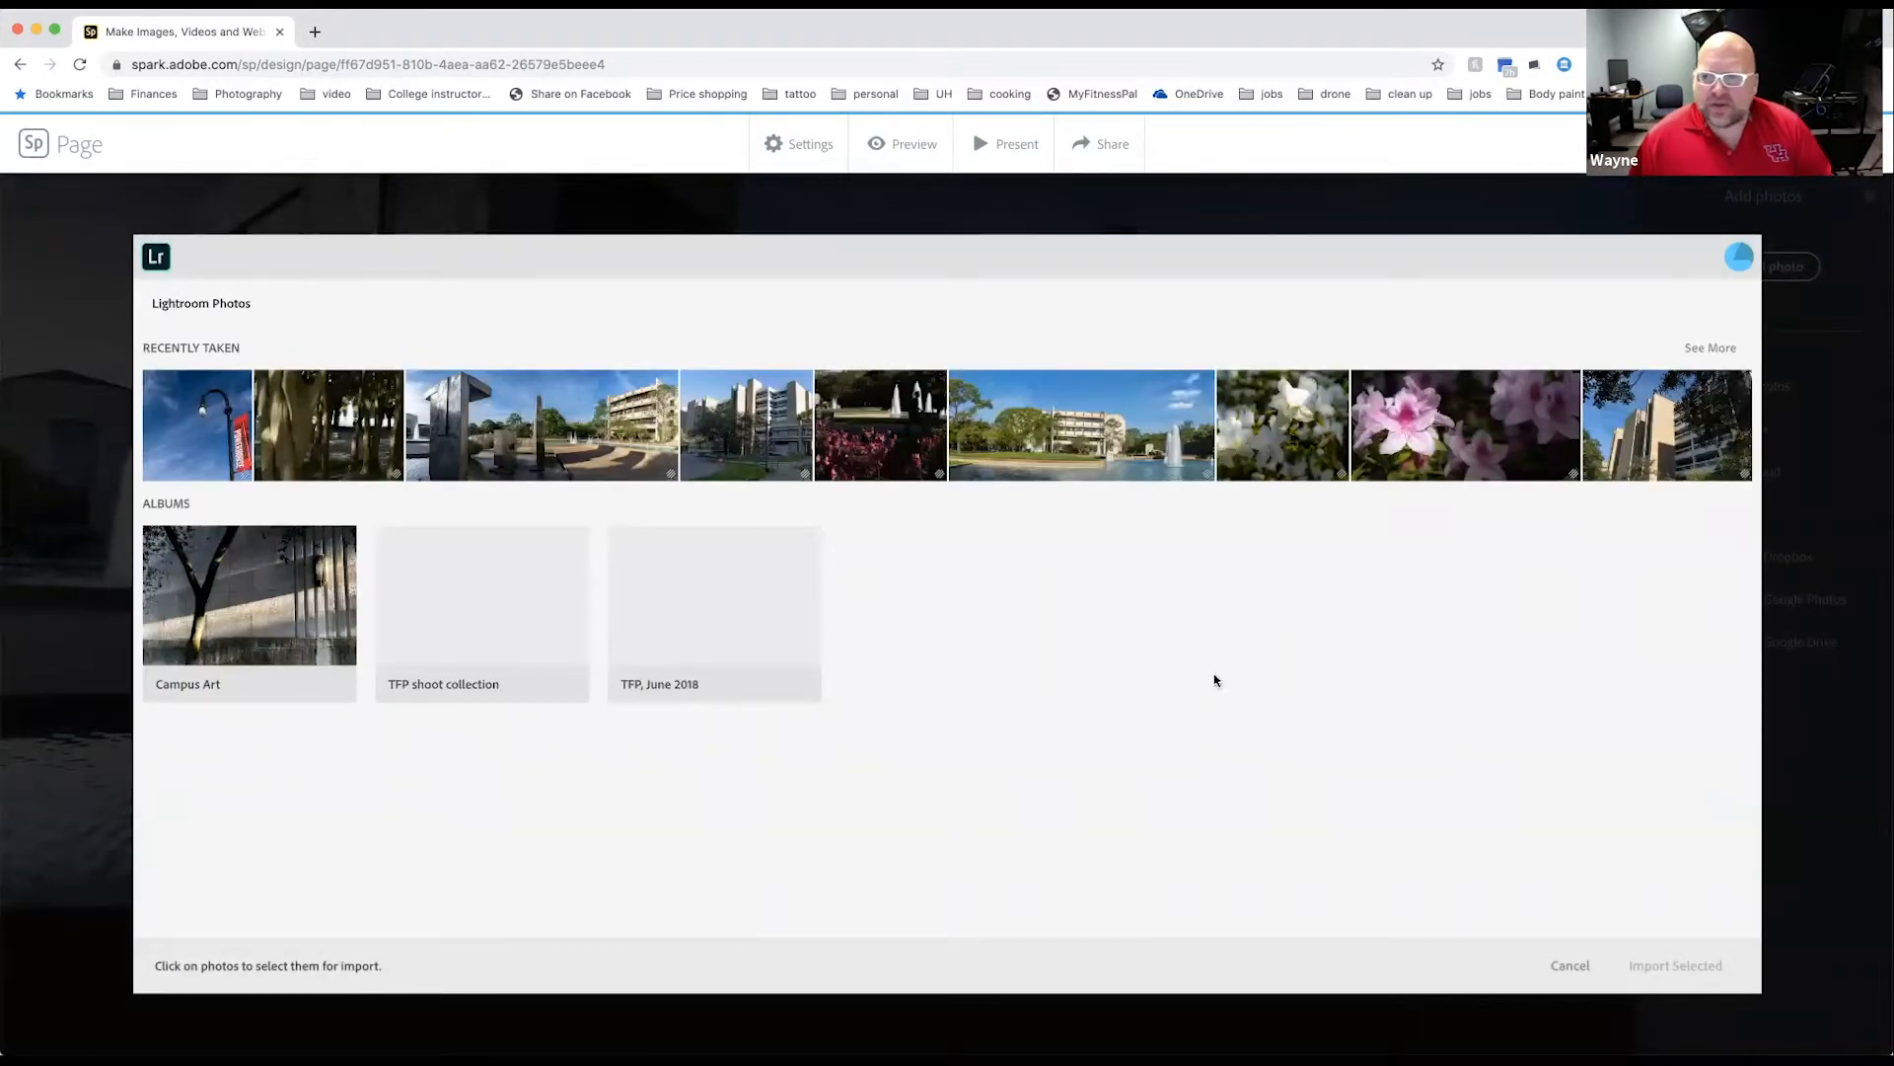
left_click(1570, 967)
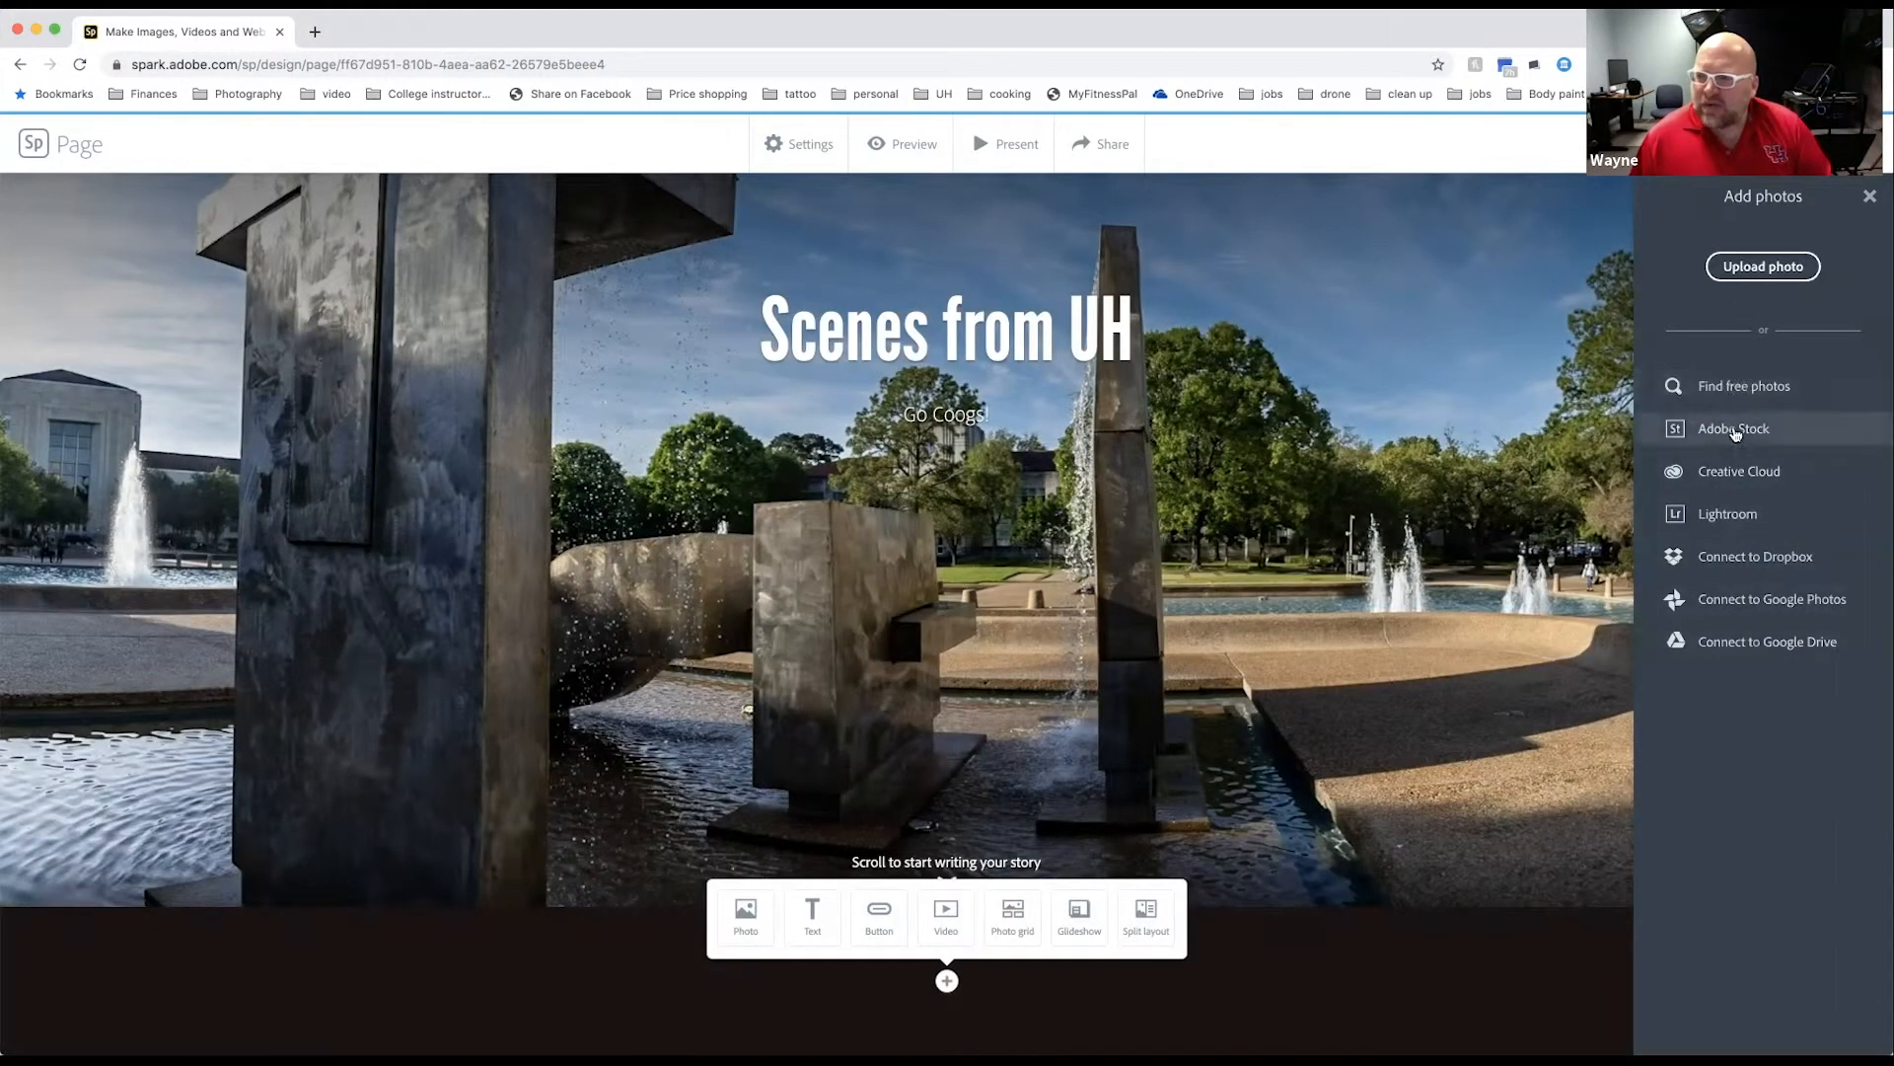
left_click(1779, 267)
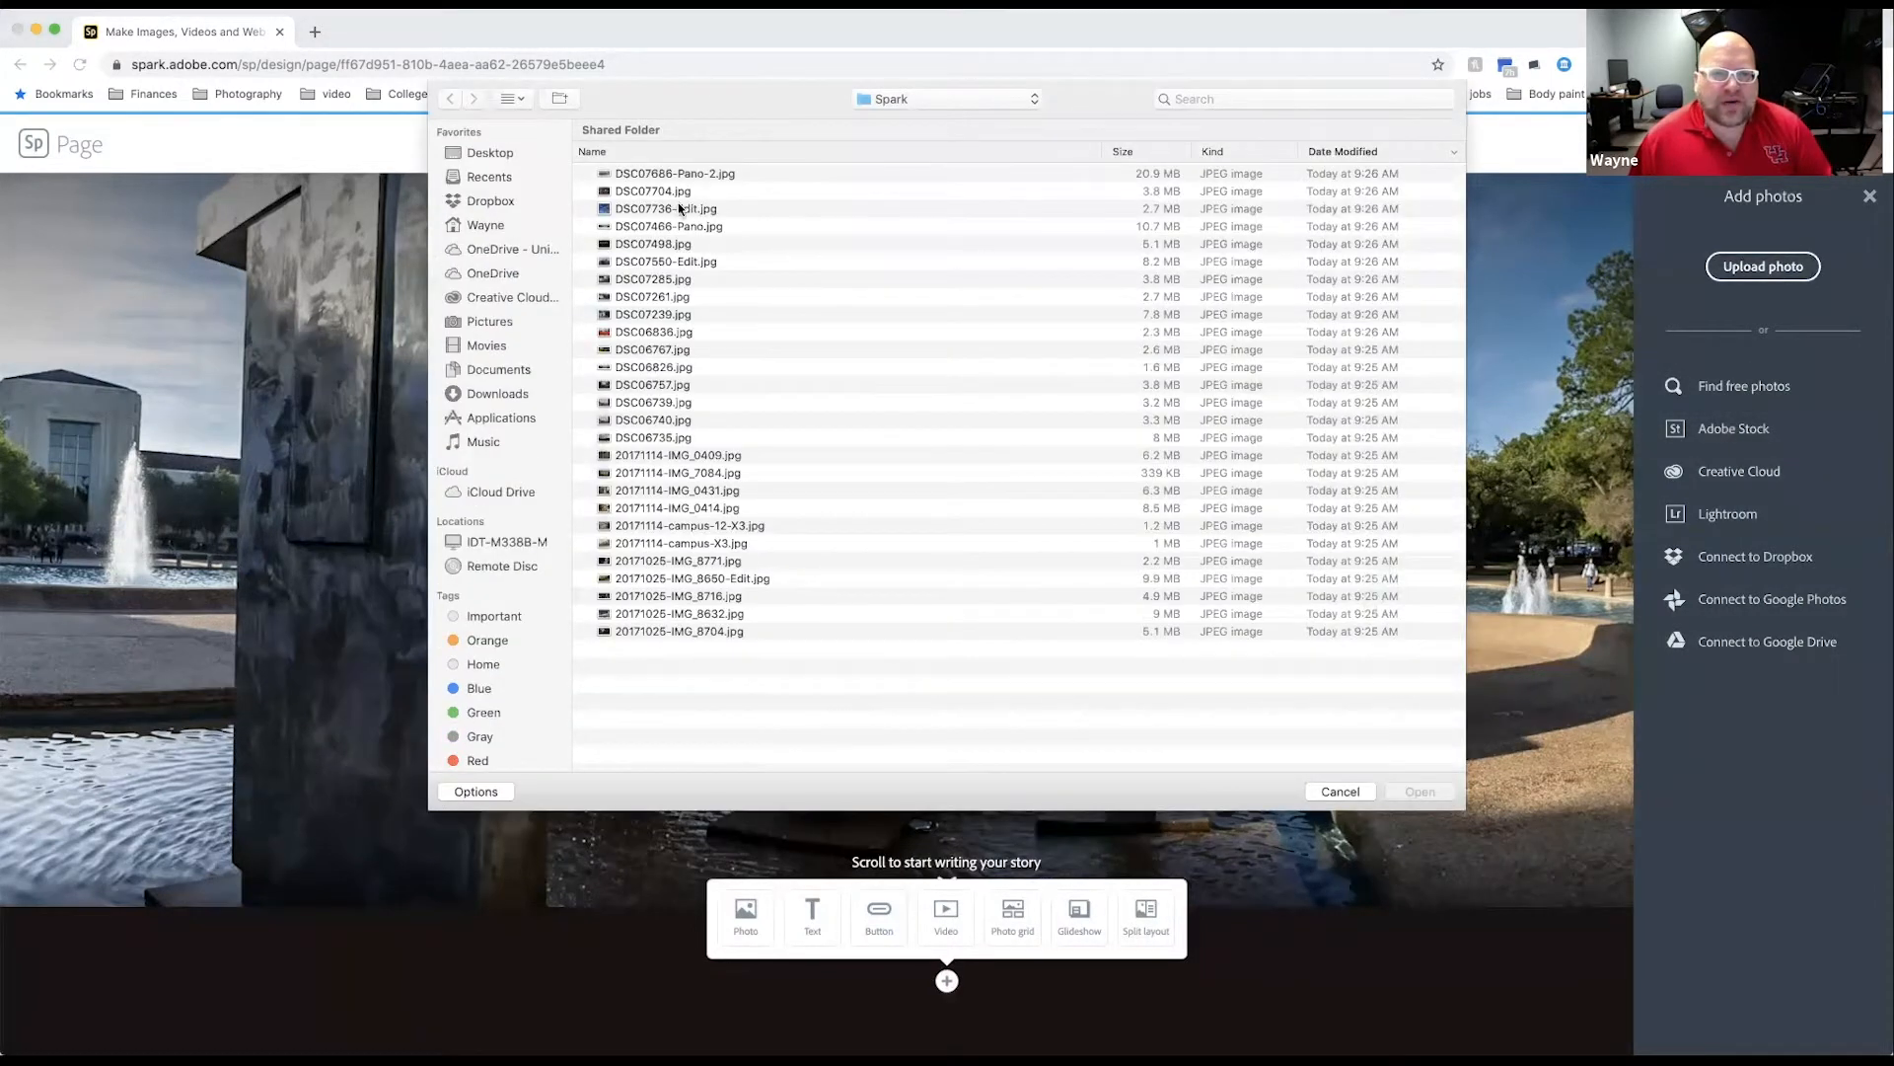
left_click(515, 100)
left_click(525, 164)
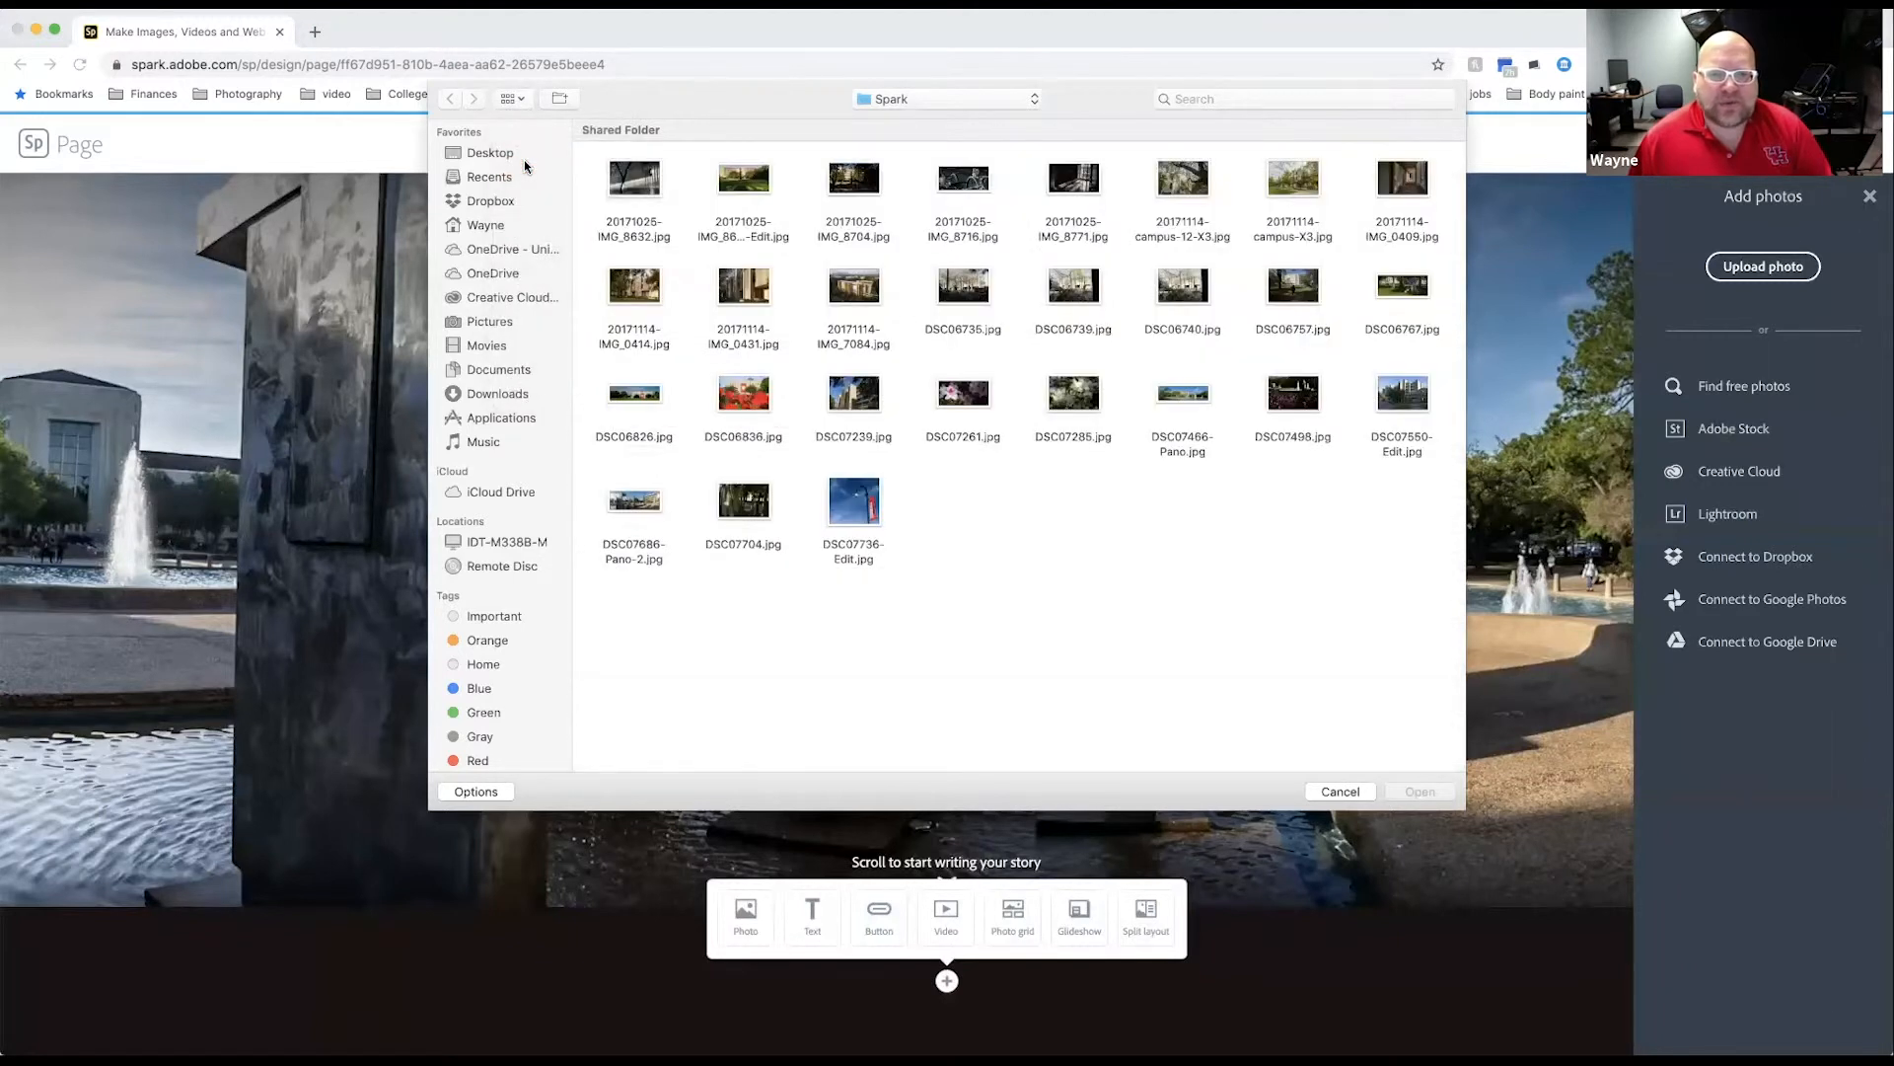
left_click(743, 395)
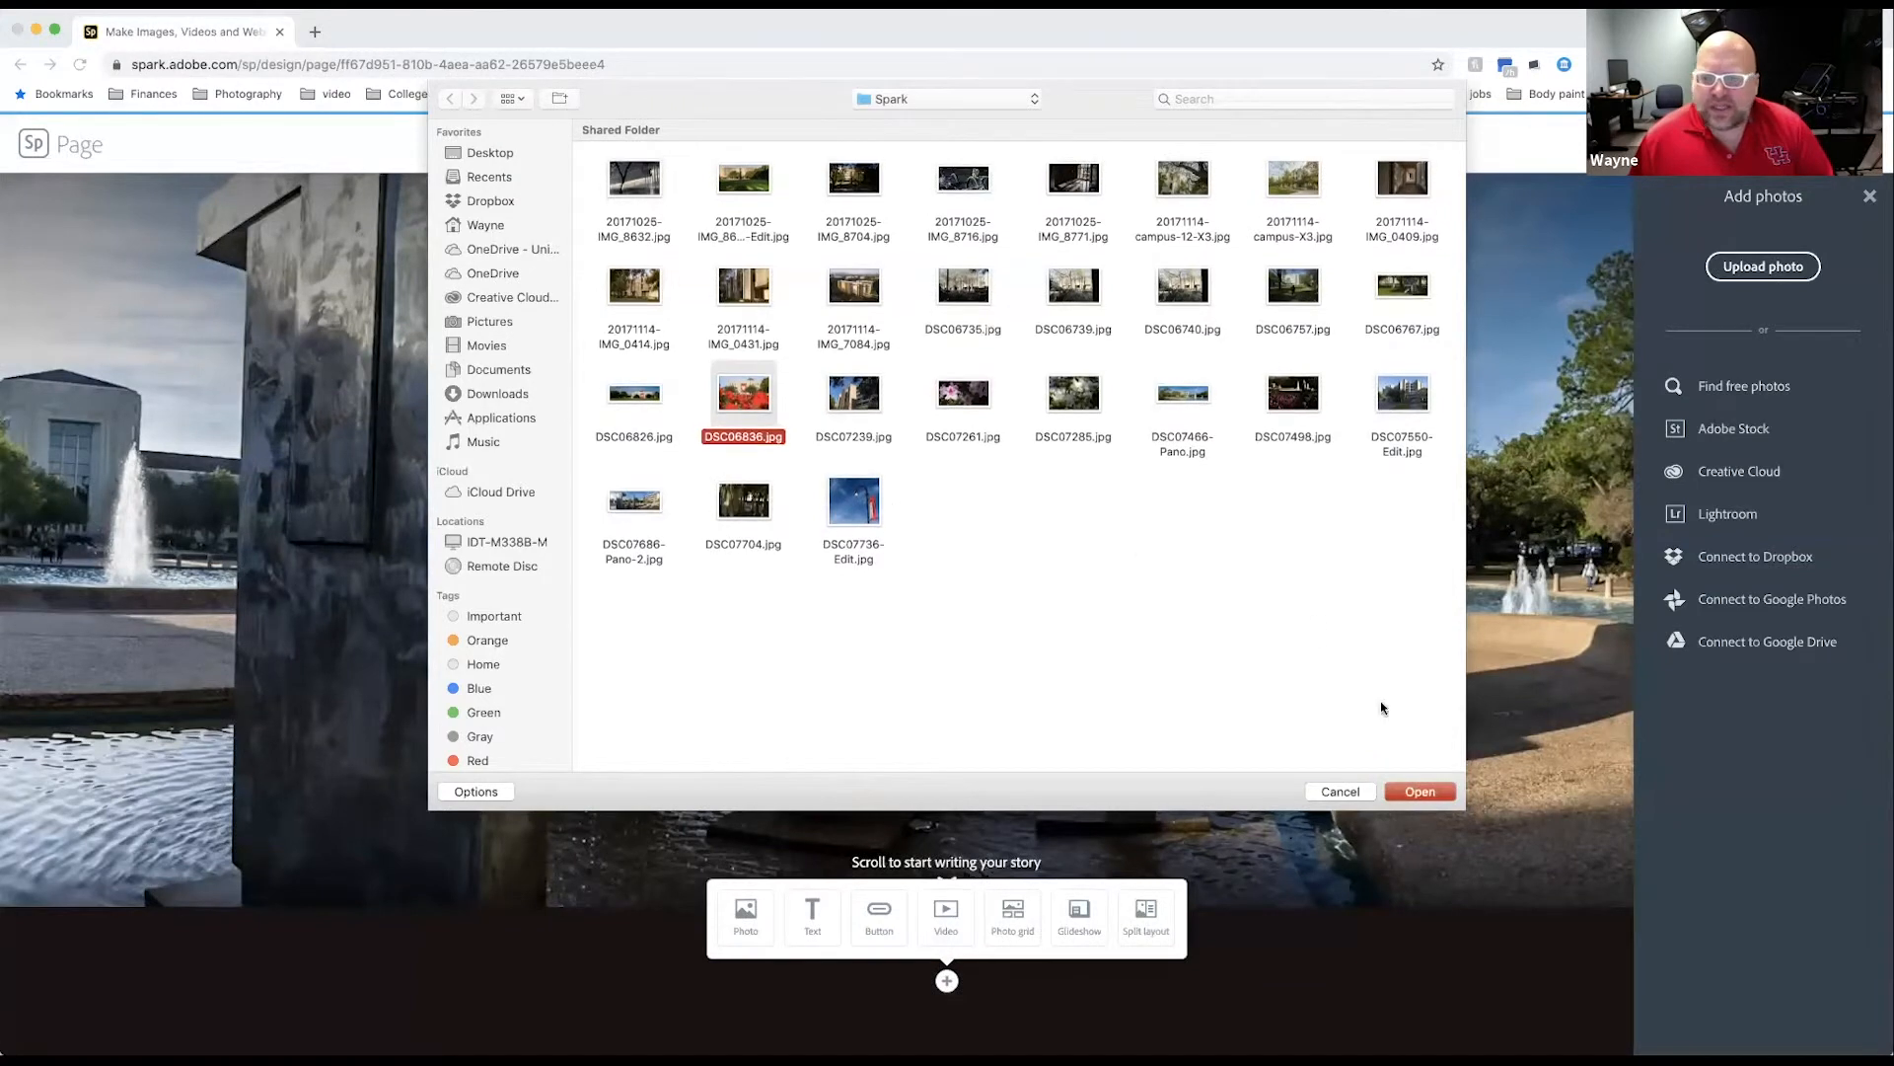
left_click(1421, 791)
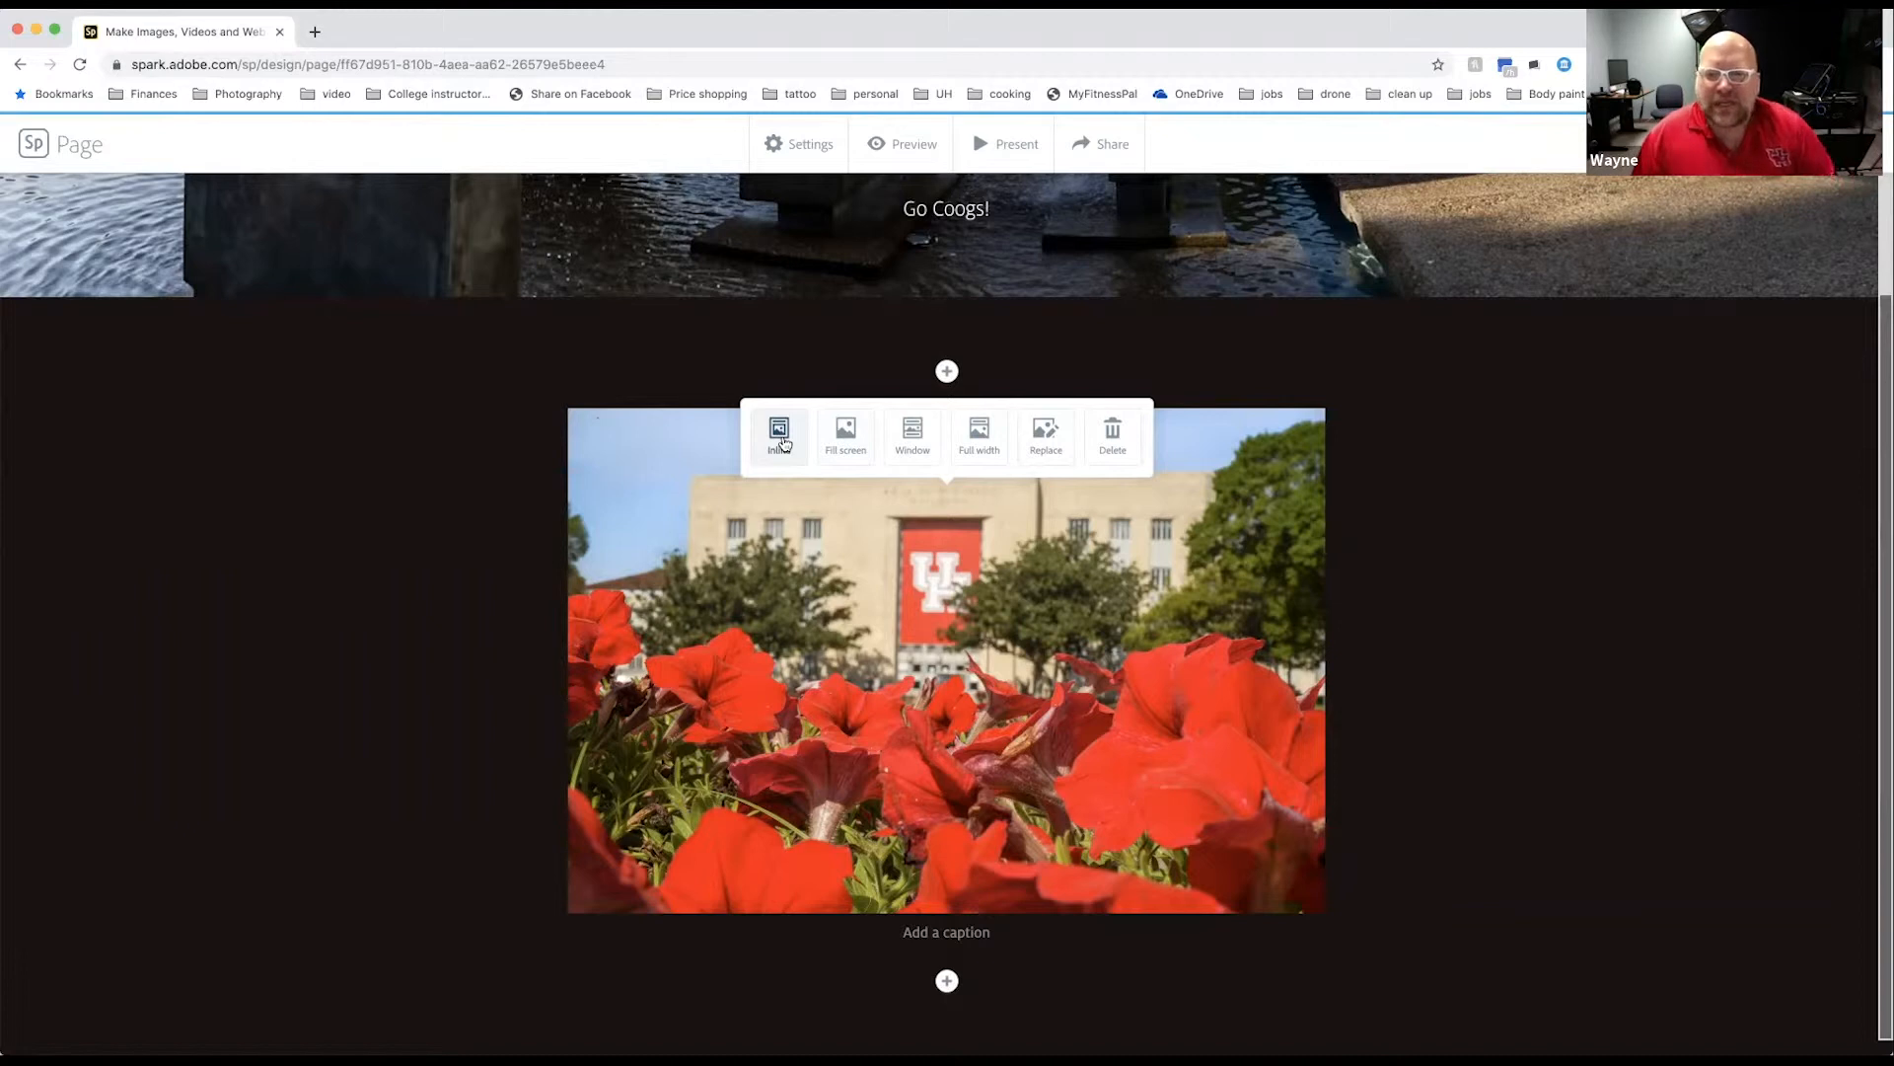
Step: Set the red flower photo's layout to Fill screen and check how it looks
left_click(846, 437)
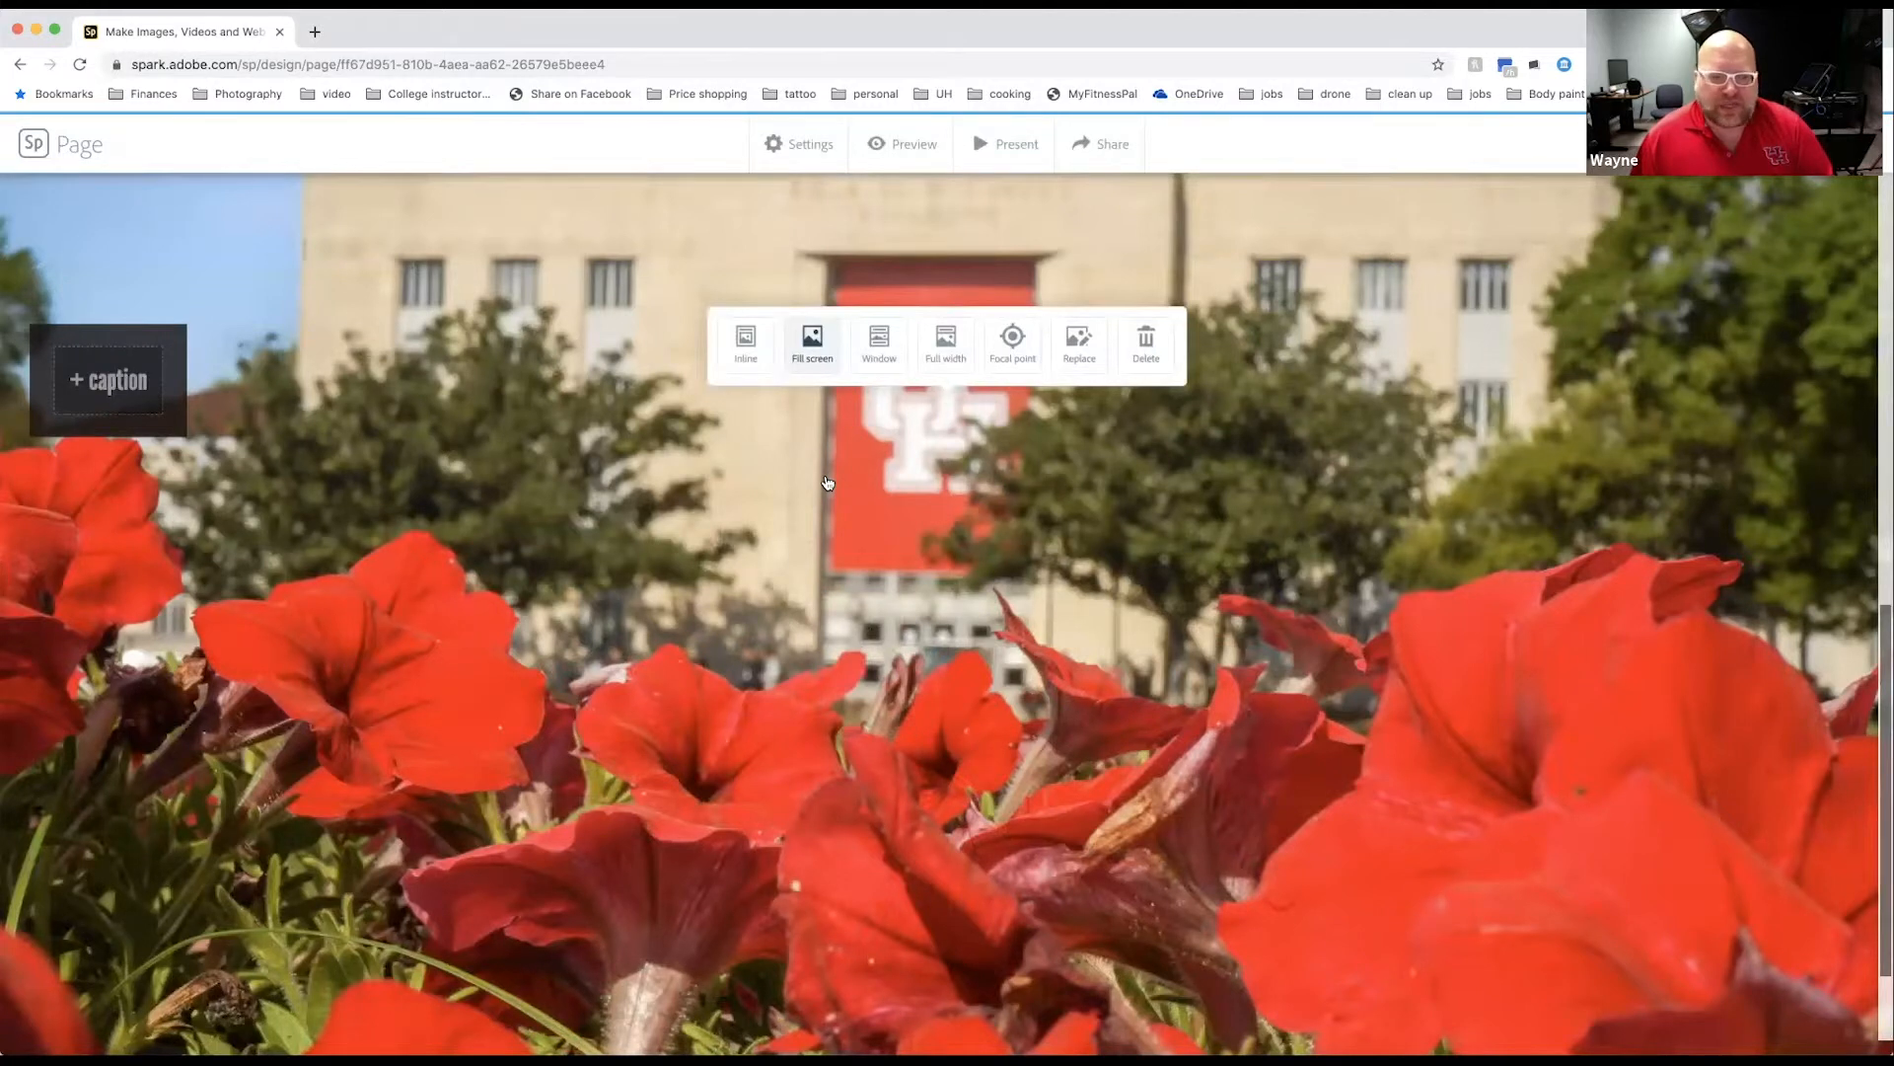
scroll(828, 484, "down", 1)
scroll(828, 483, "up", 1)
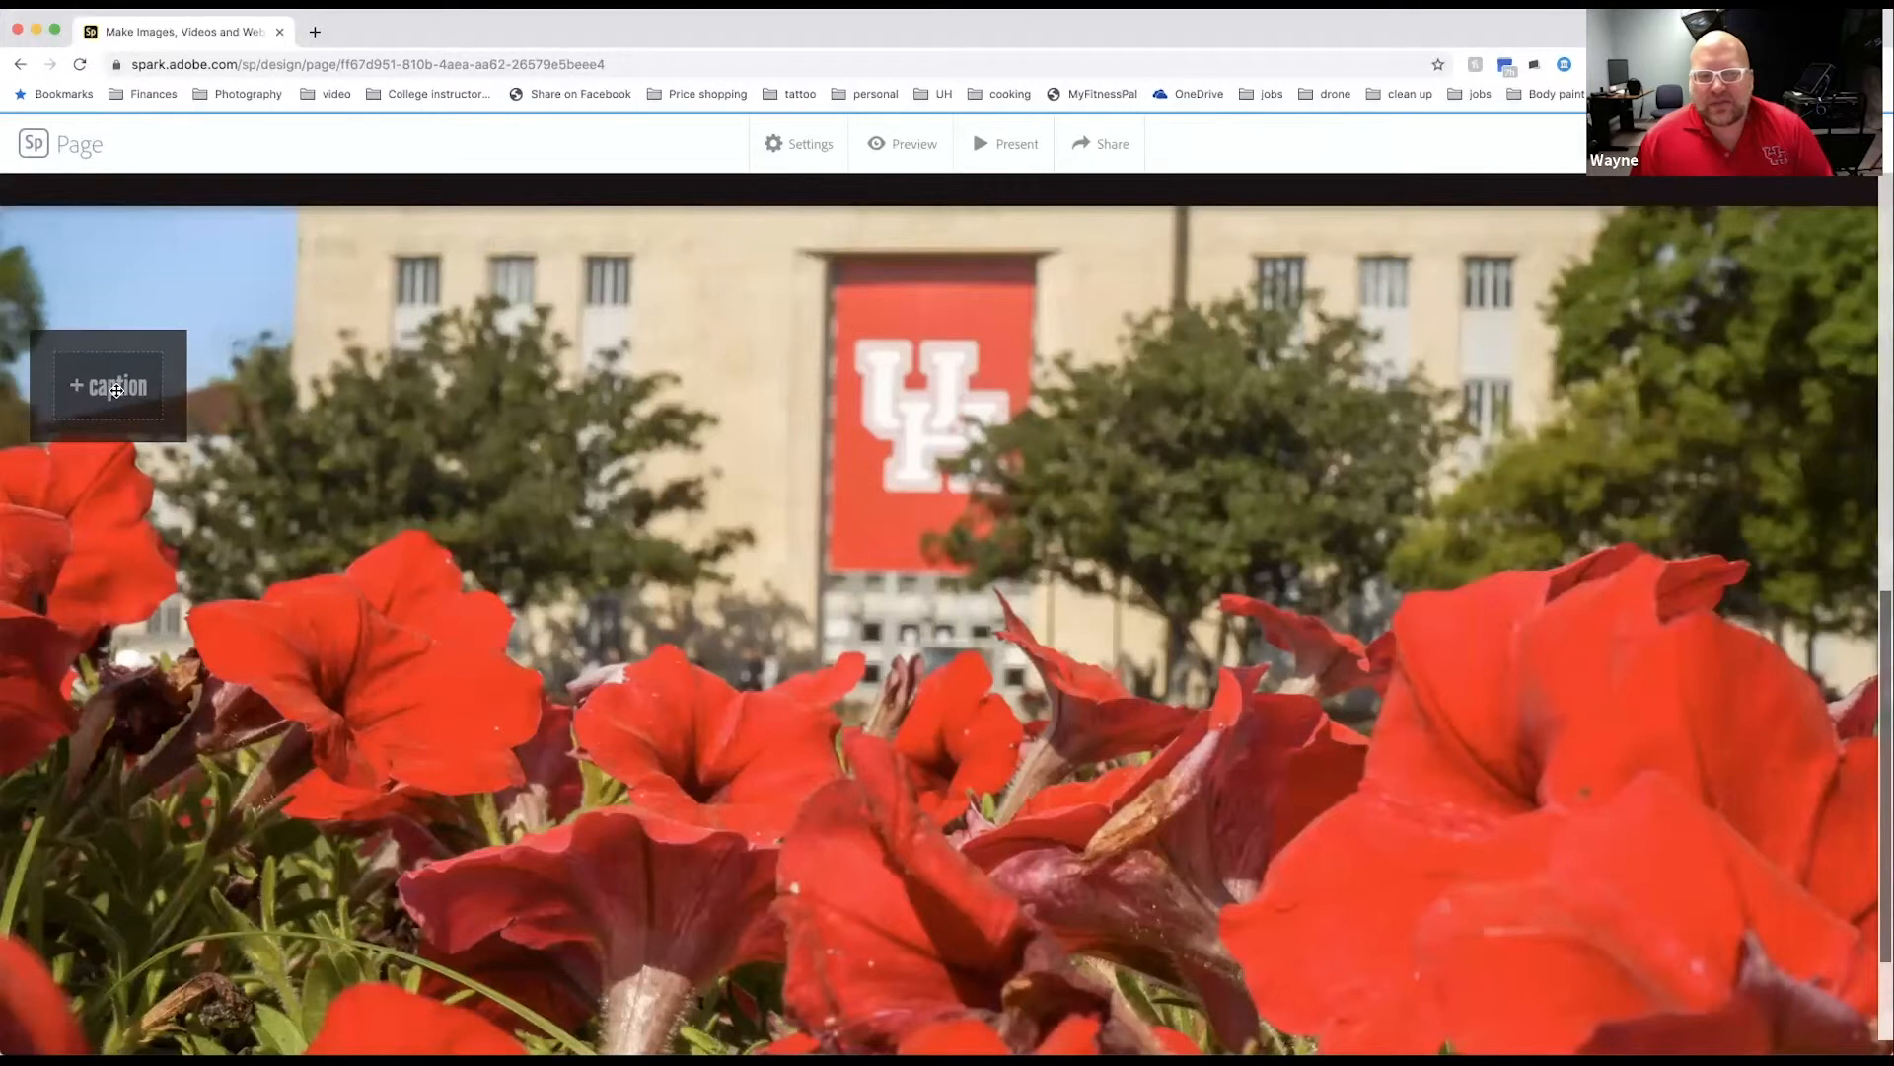
scroll(947, 419, "down", 1)
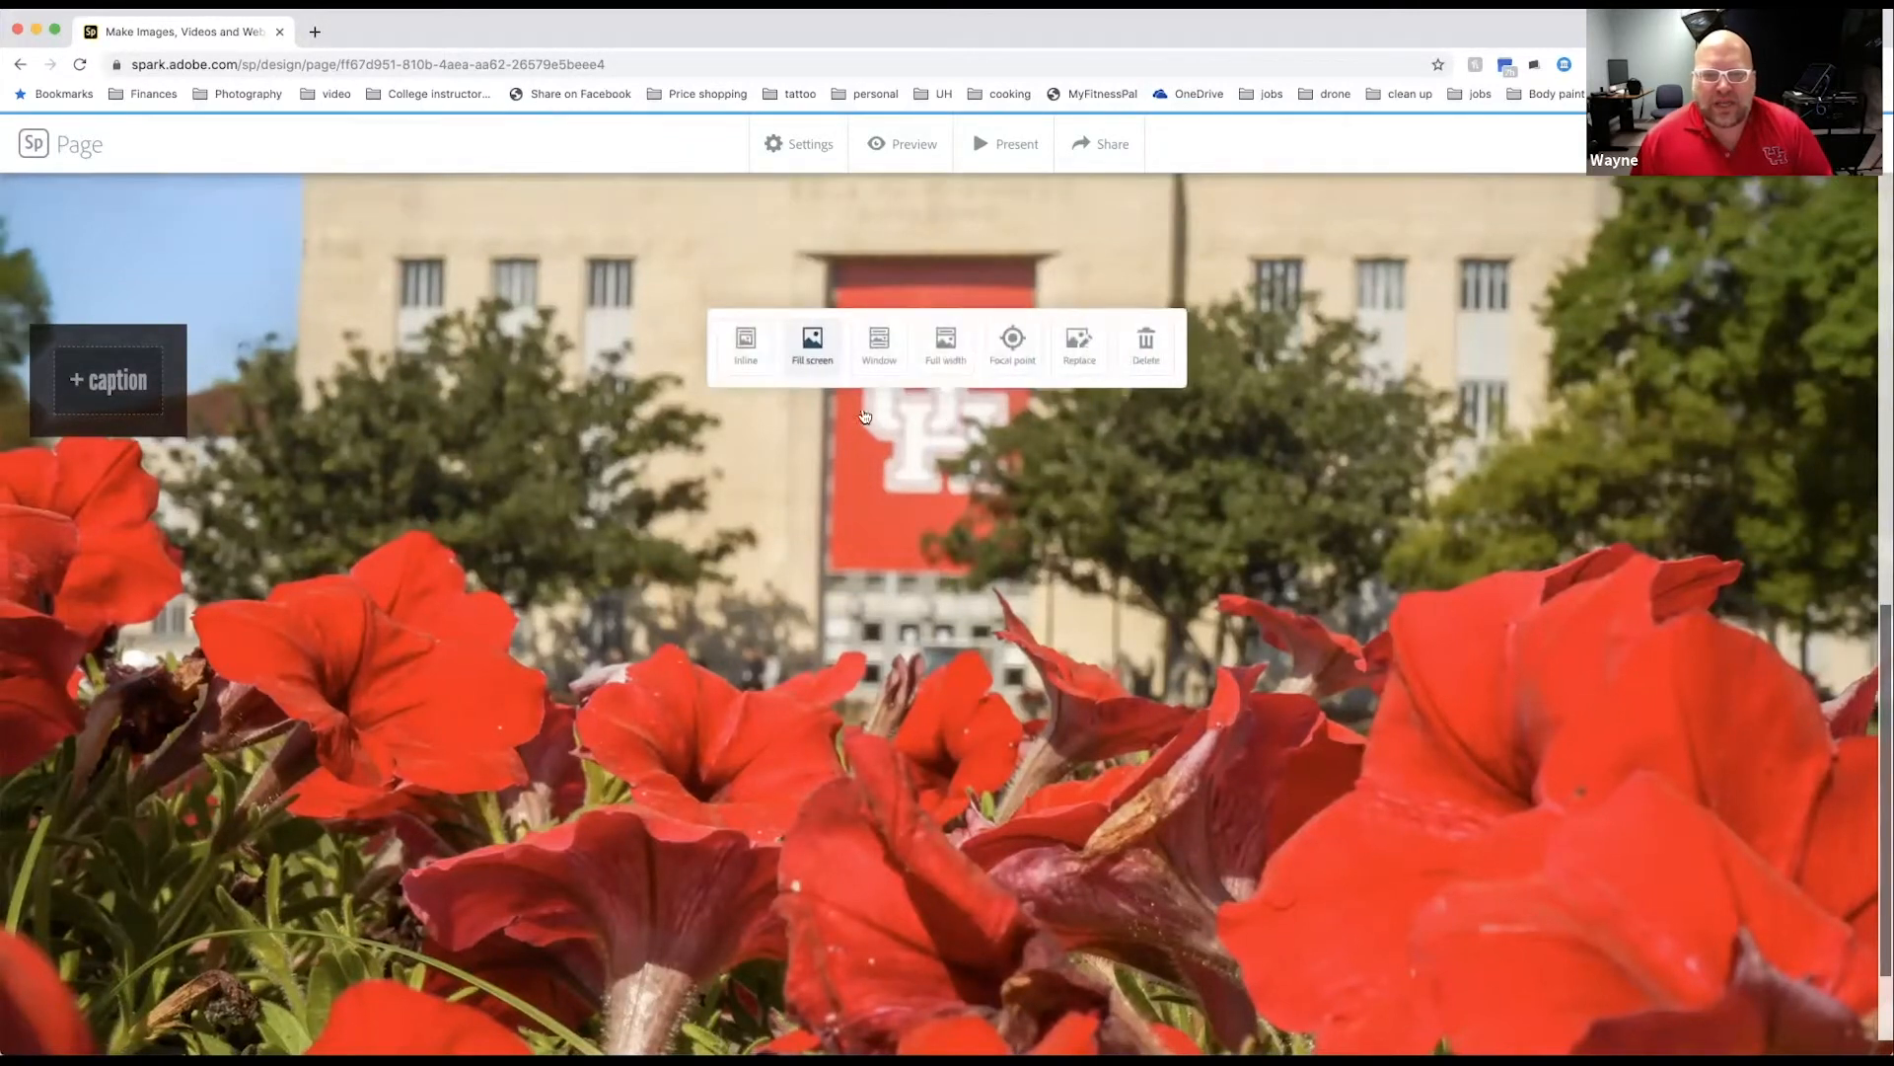
Step: Switch the red flower photo to the Window layout and examine its scrolling effect
left_click(893, 345)
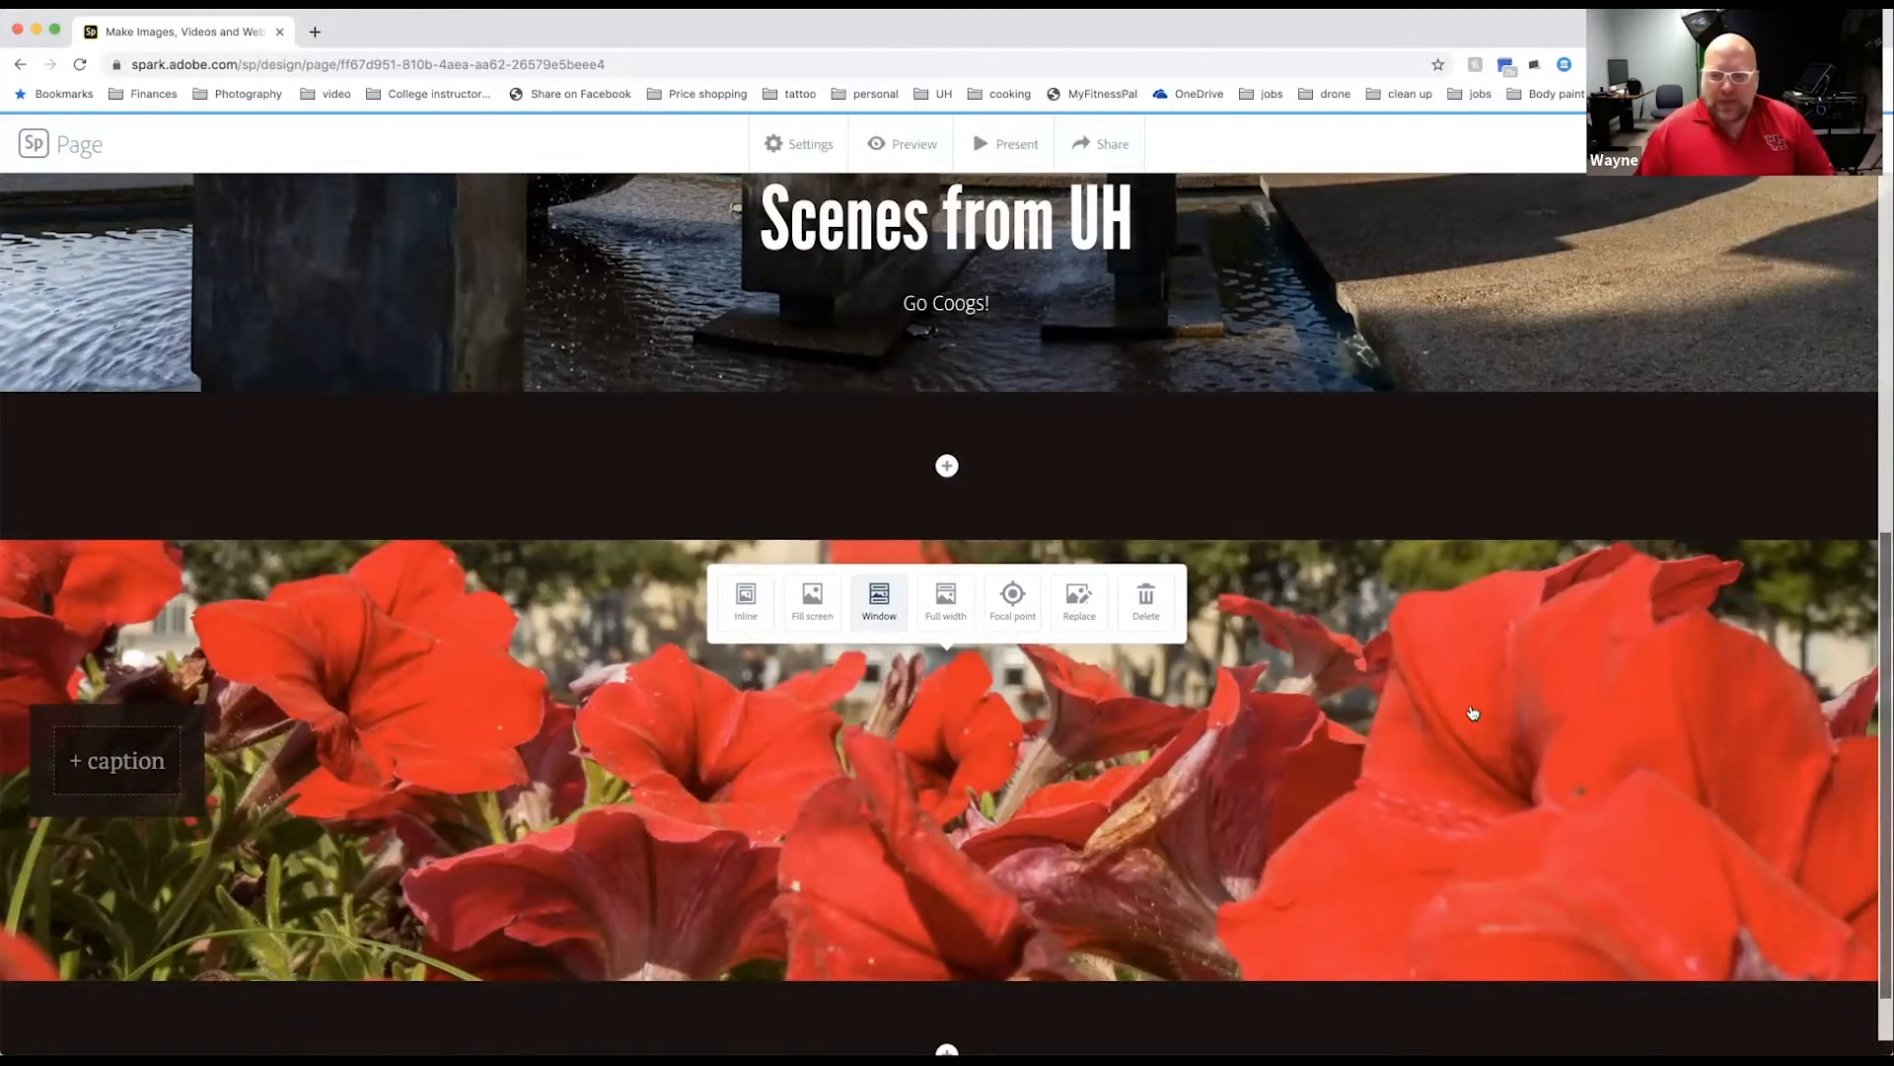
scroll(1473, 714, "down", 1)
scroll(1473, 713, "up", 2)
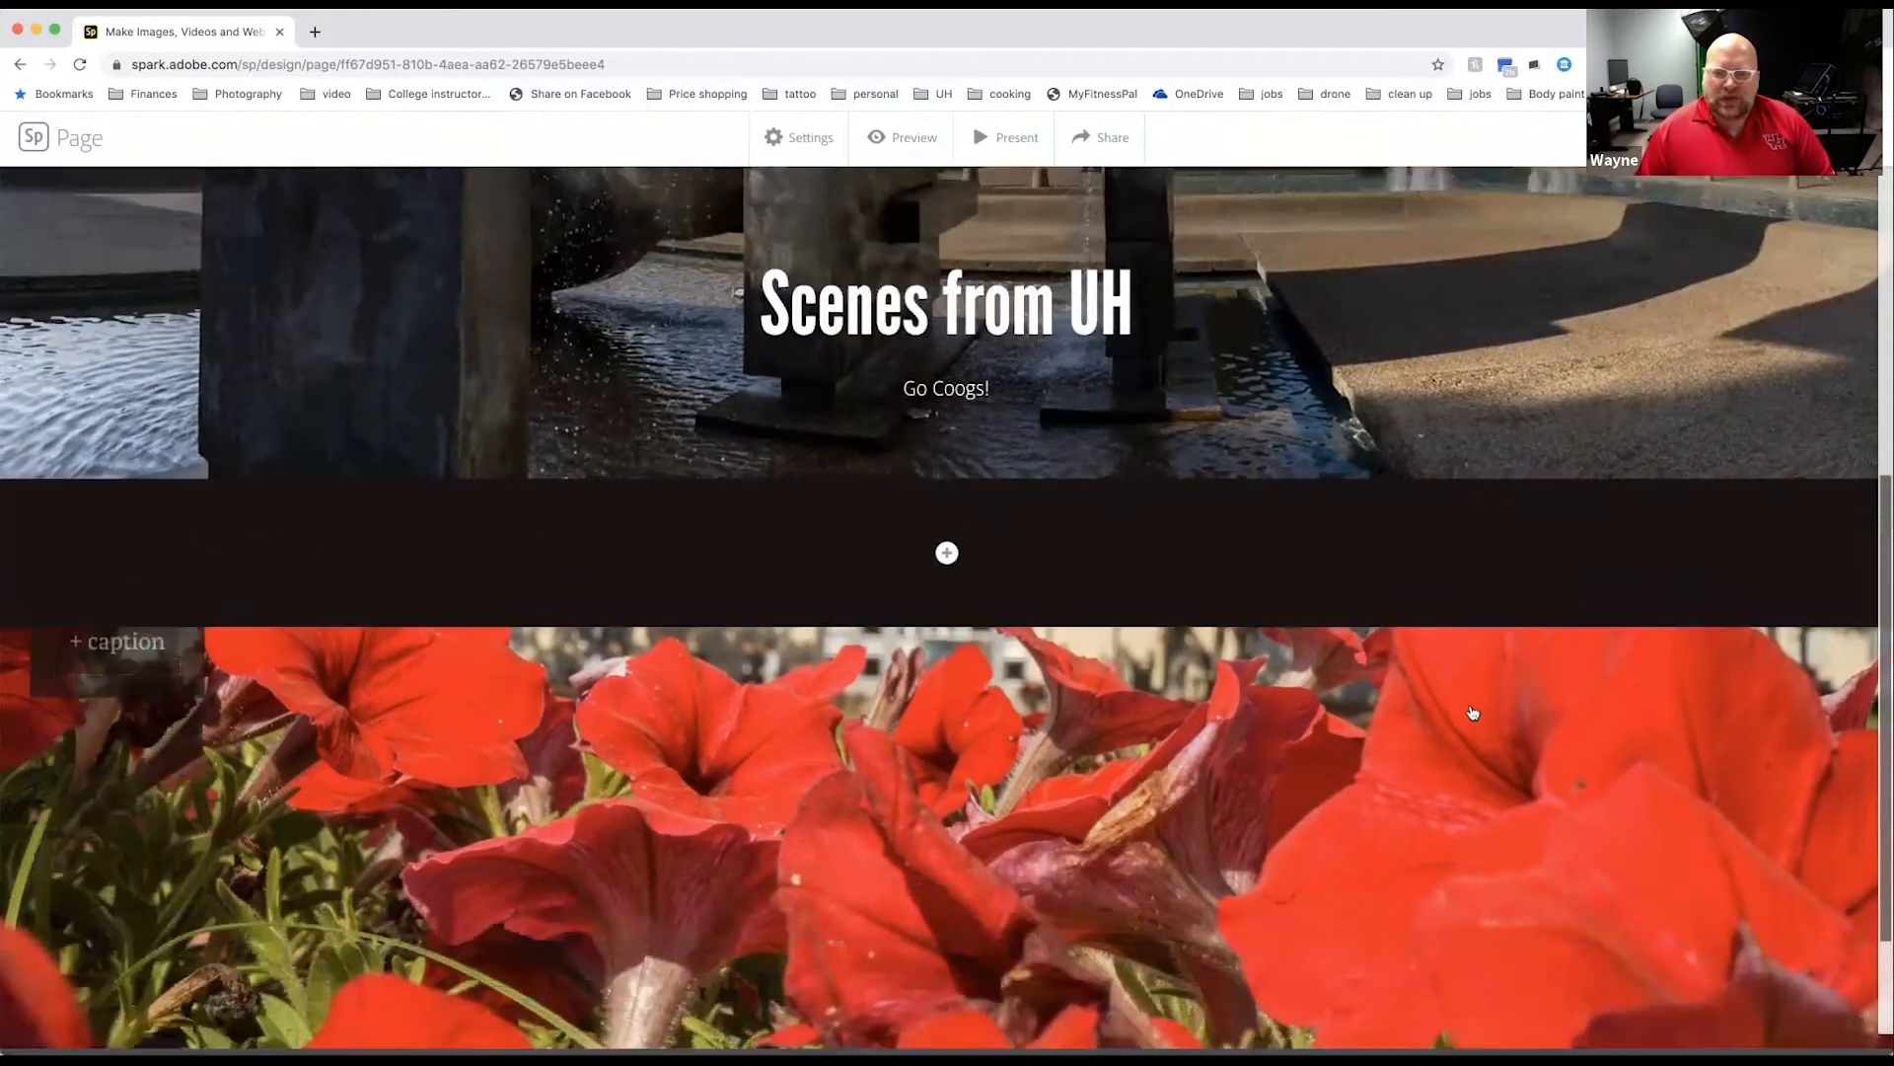
scroll(1473, 713, "down", 2)
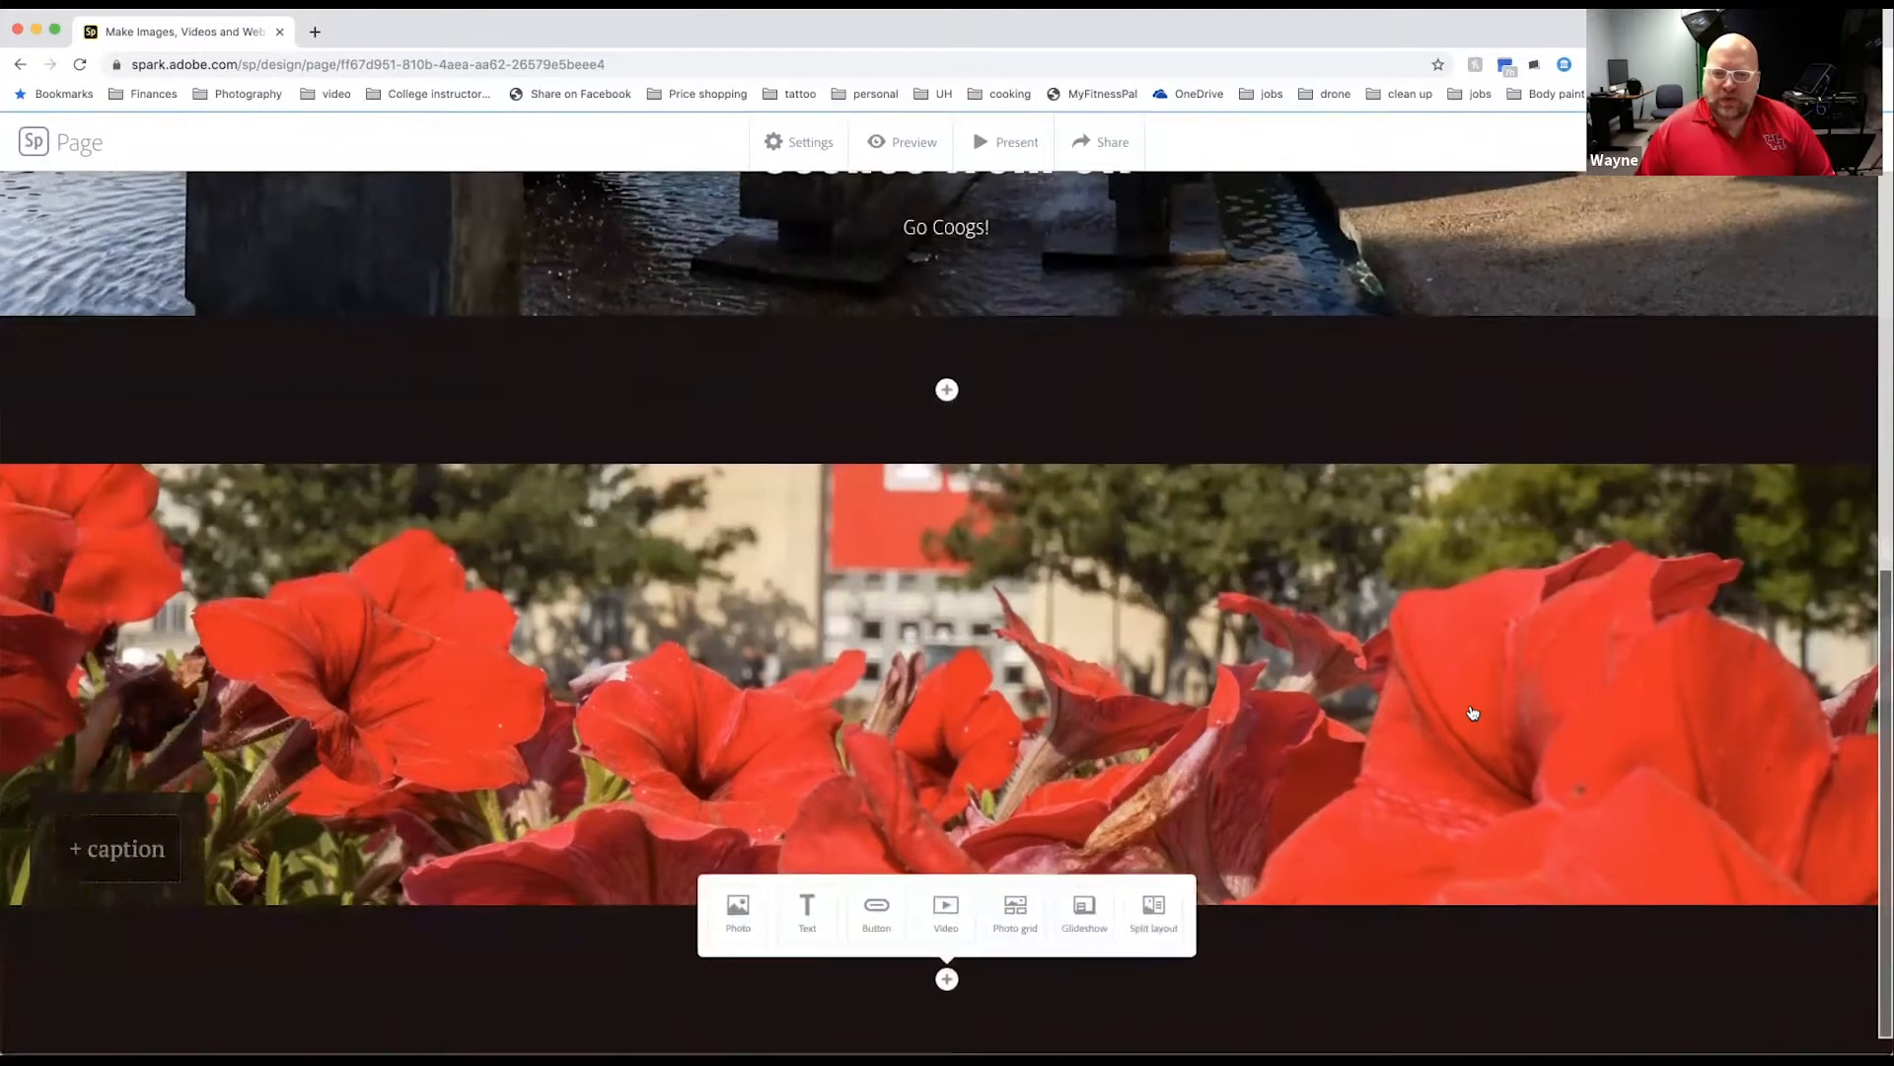
scroll(1473, 713, "up", 2)
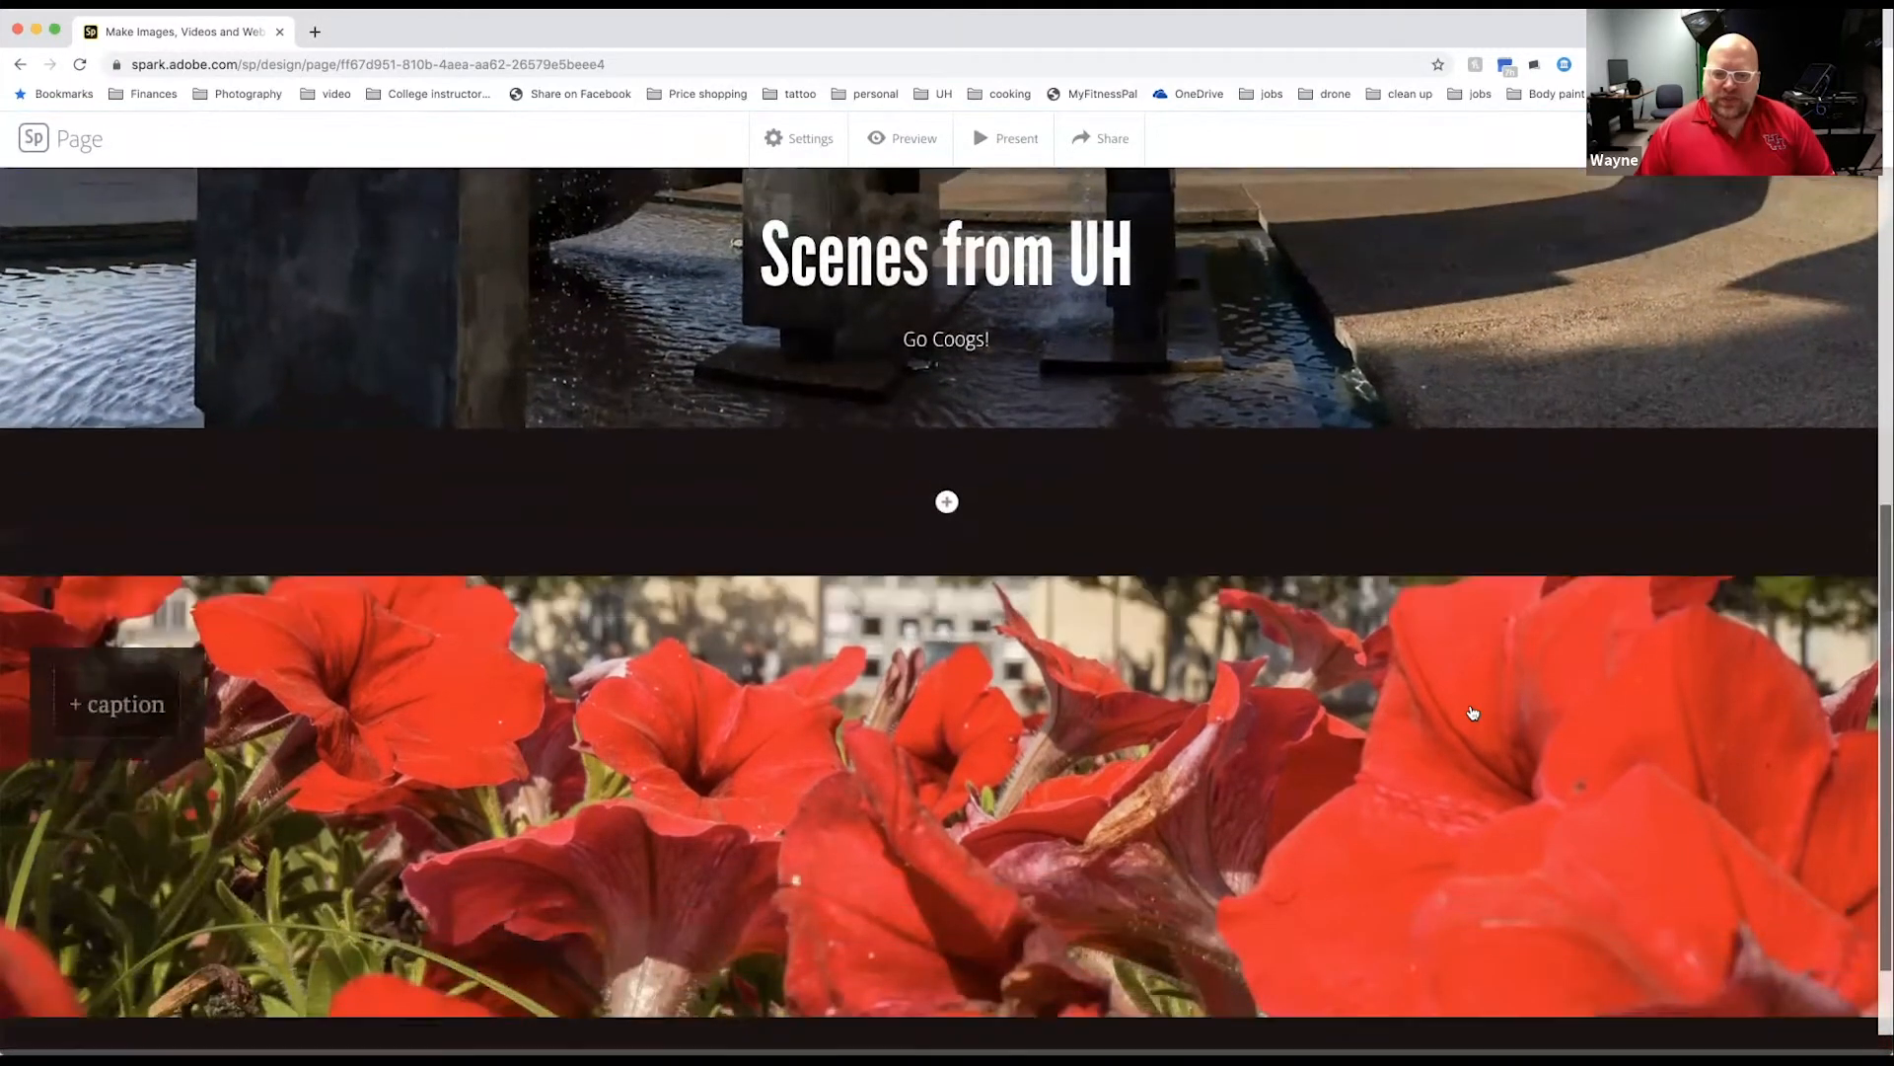
scroll(1473, 713, "down", 2)
scroll(1473, 713, "up", 2)
scroll(1473, 713, "down", 1)
scroll(1473, 713, "down", 2)
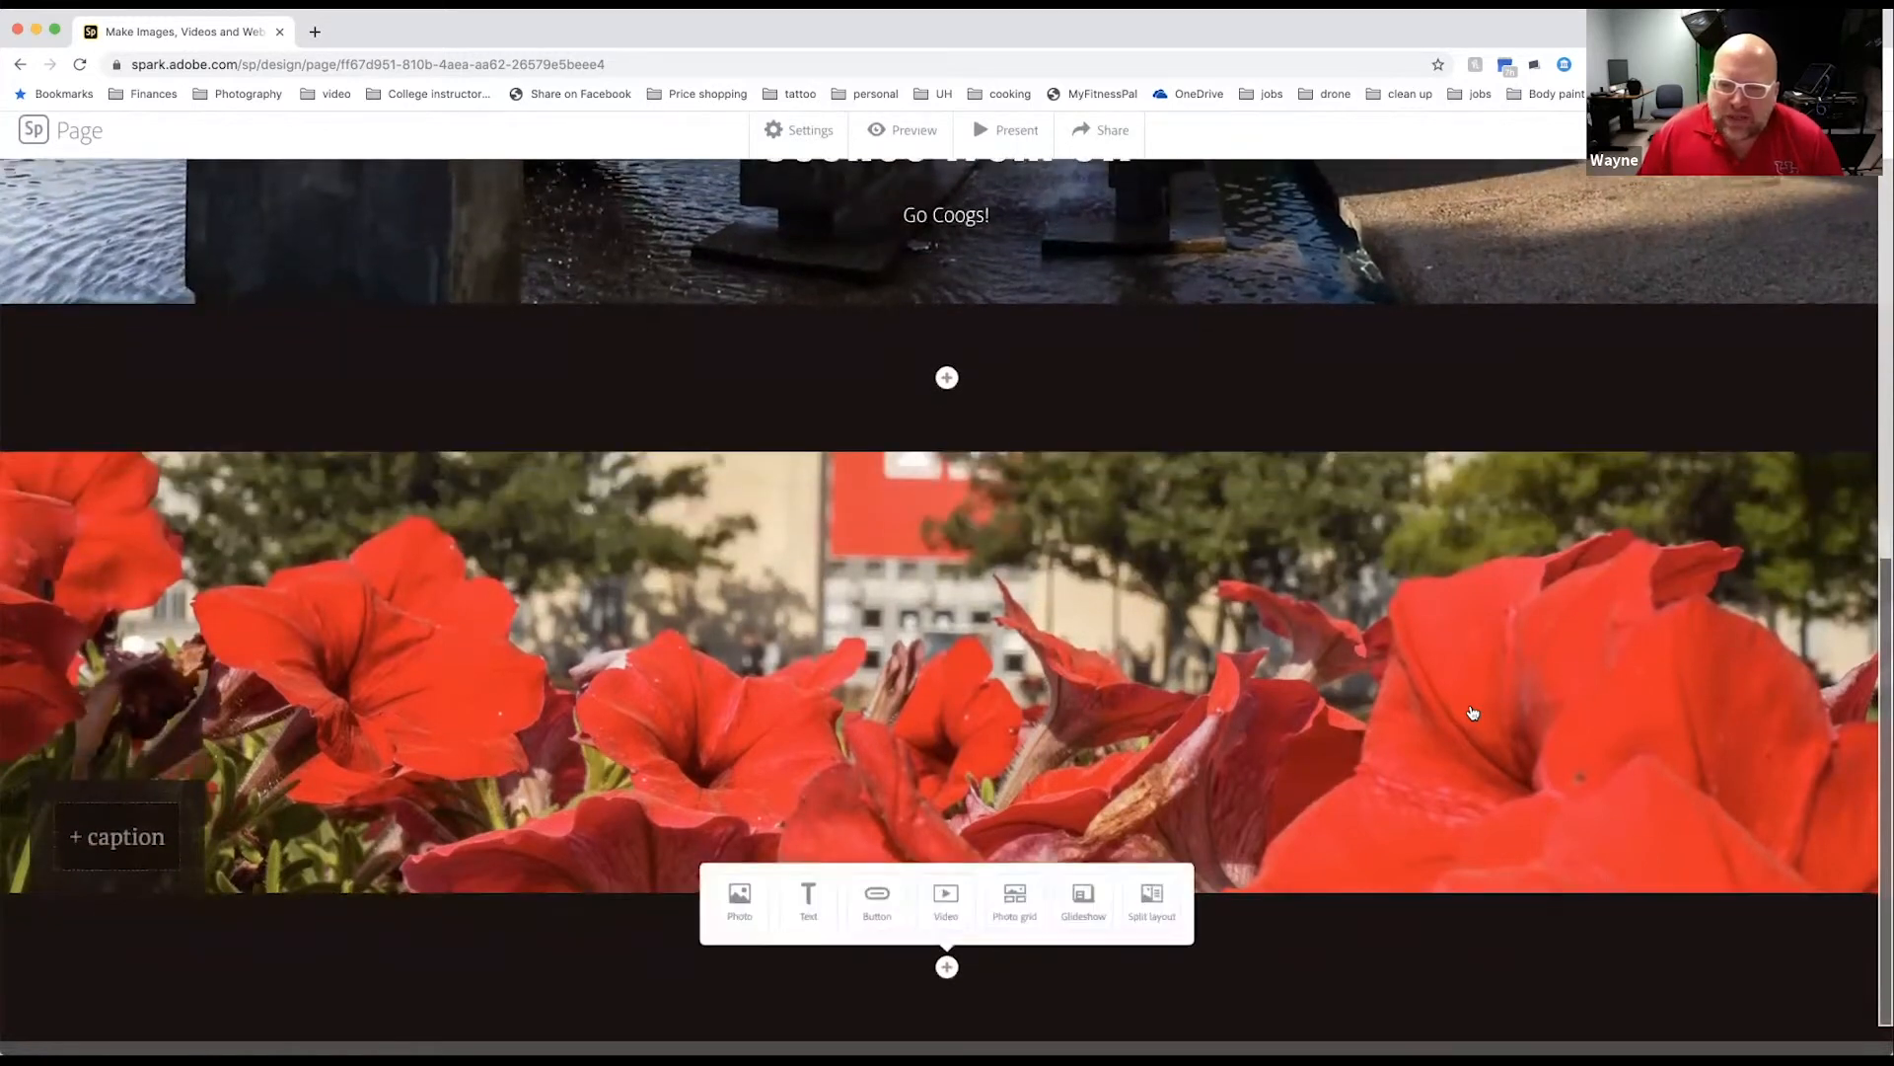
scroll(1473, 713, "up", 1)
scroll(1473, 713, "up", 2)
scroll(1473, 714, "down", 2)
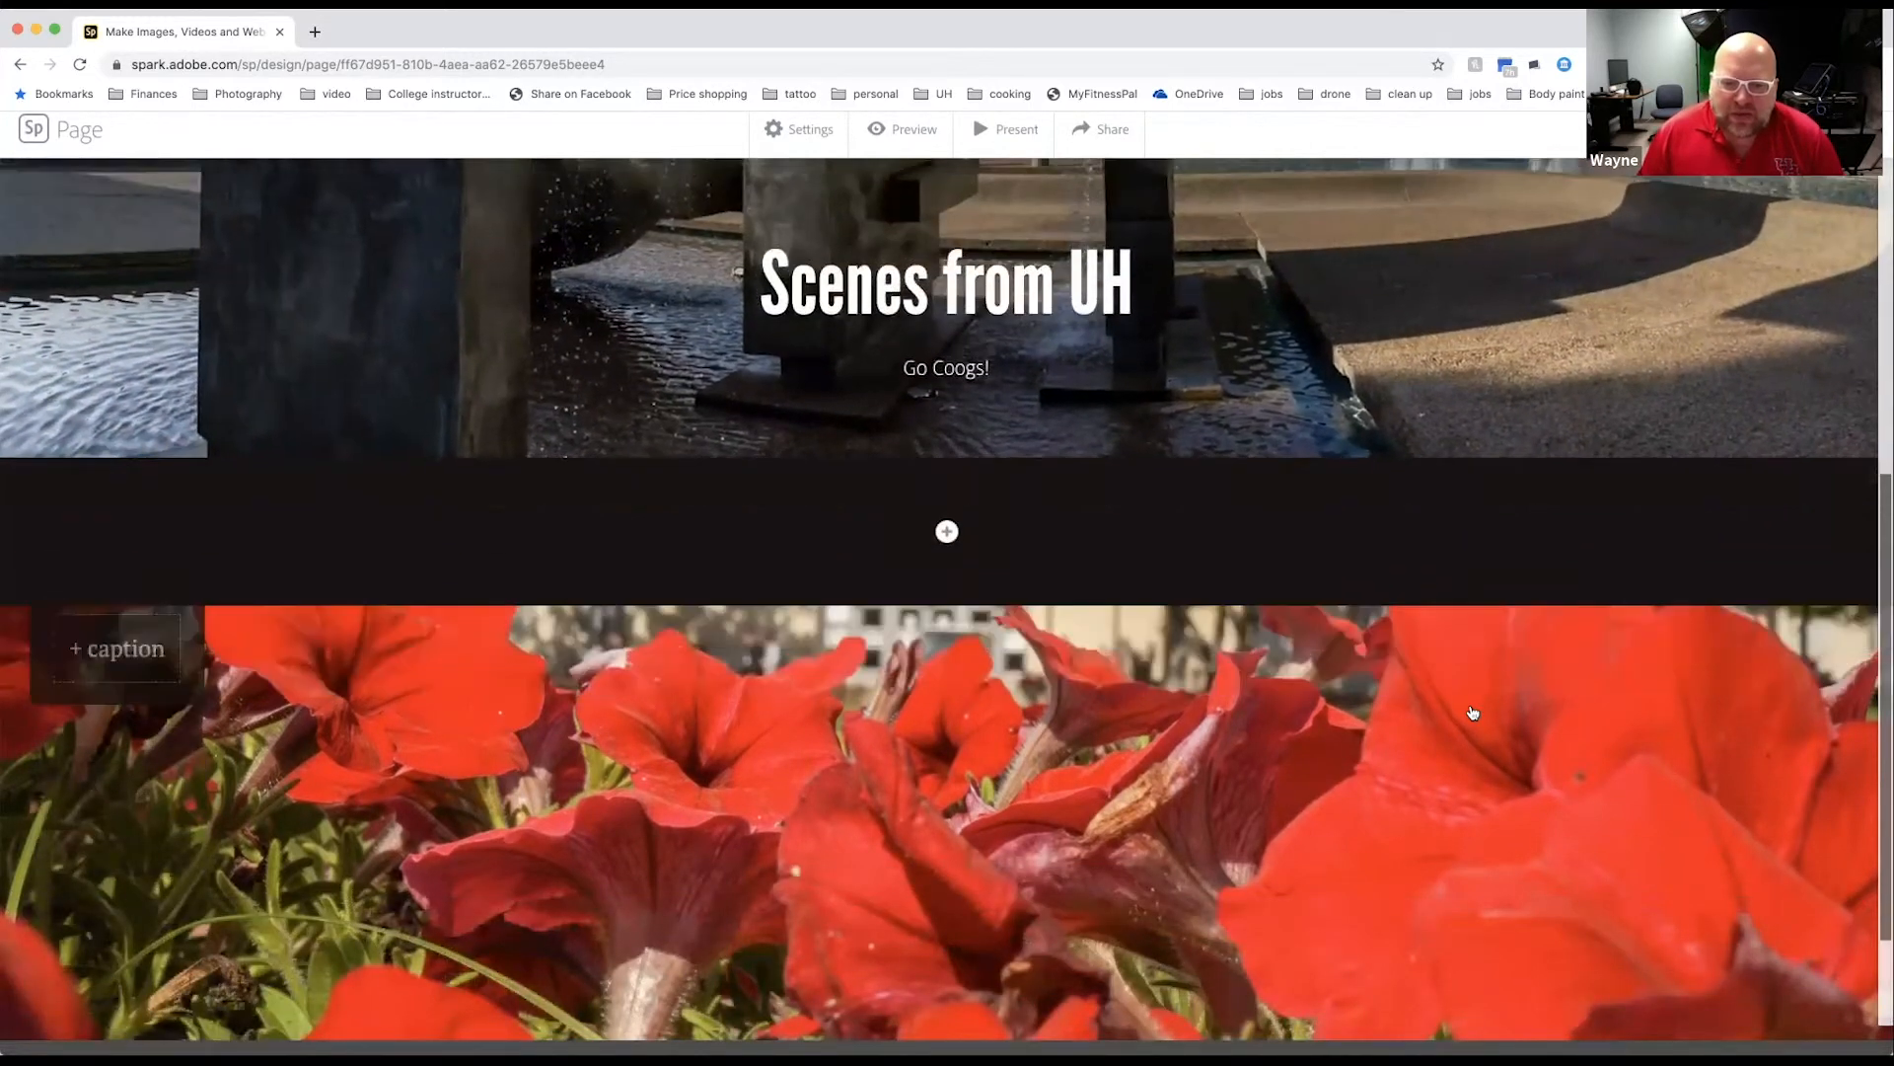
scroll(1473, 713, "down", 1)
scroll(1473, 714, "up", 3)
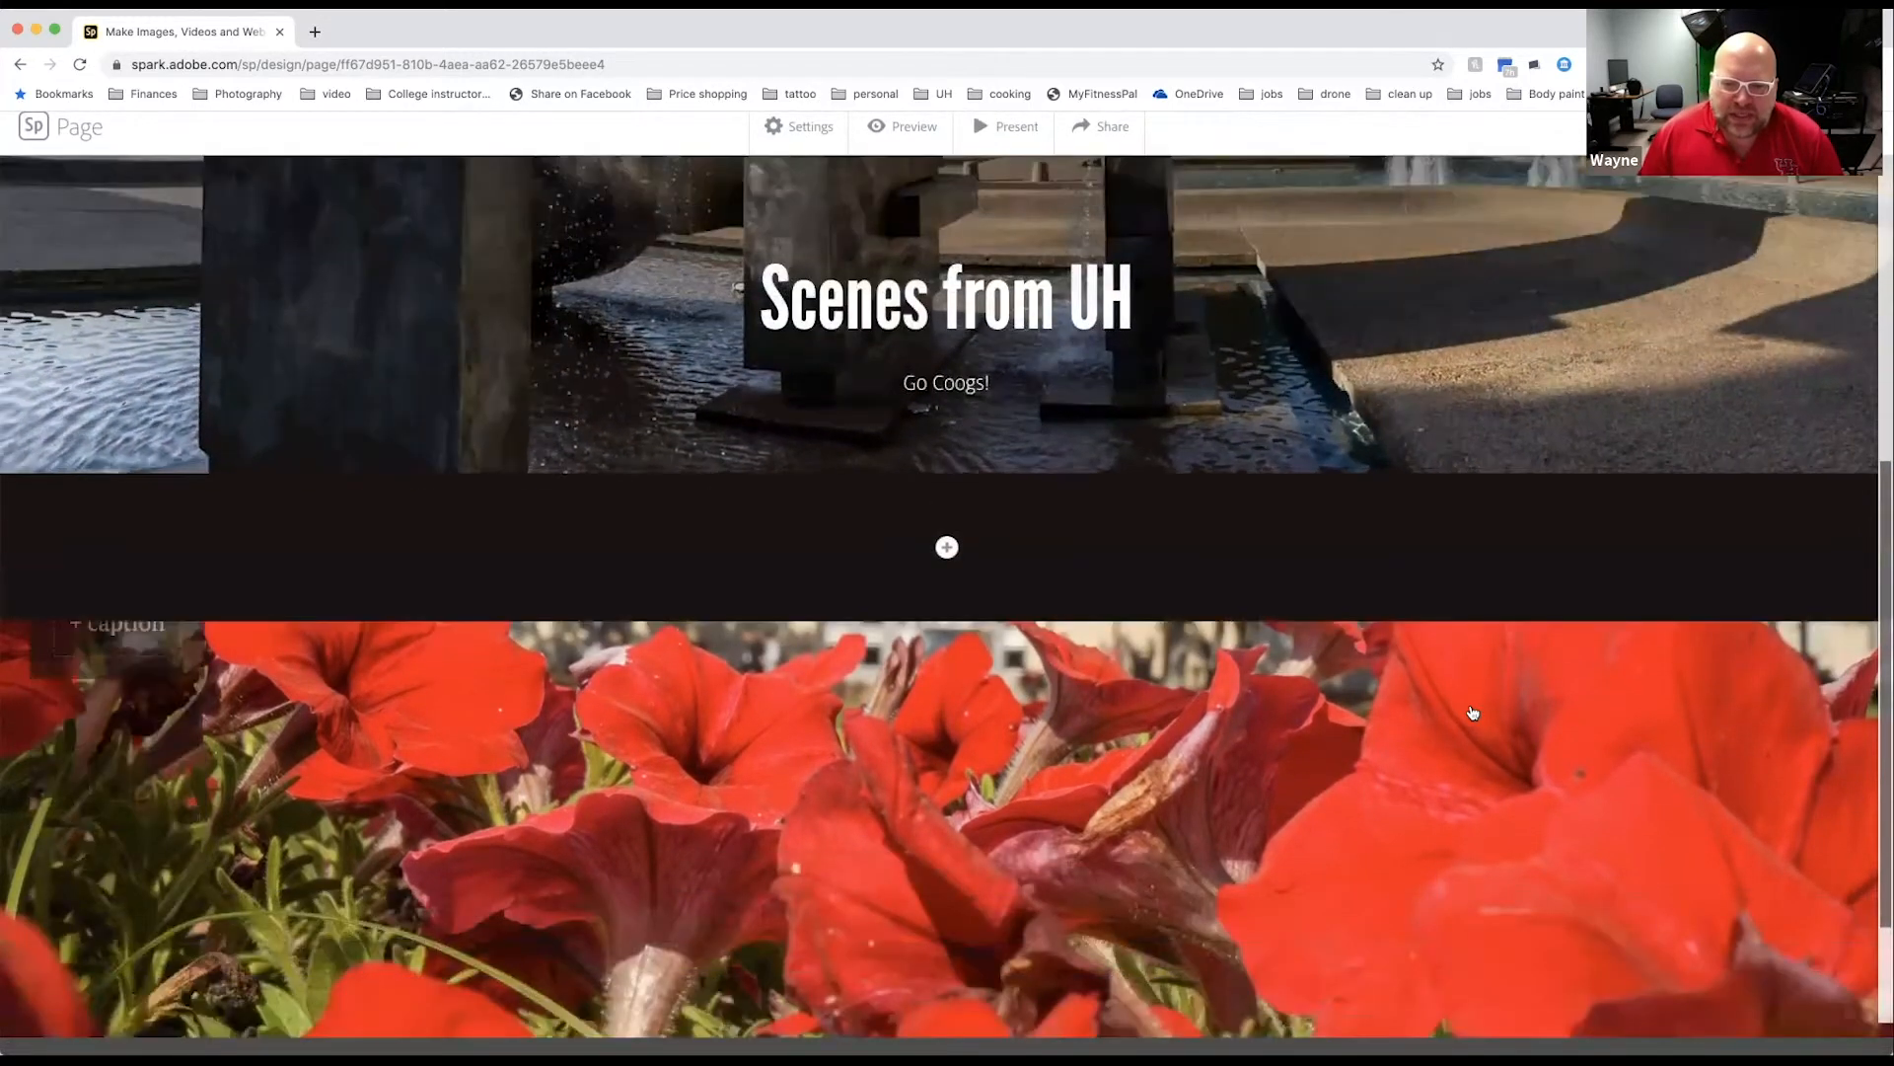
scroll(1473, 713, "down", 3)
scroll(1499, 710, "up", 1)
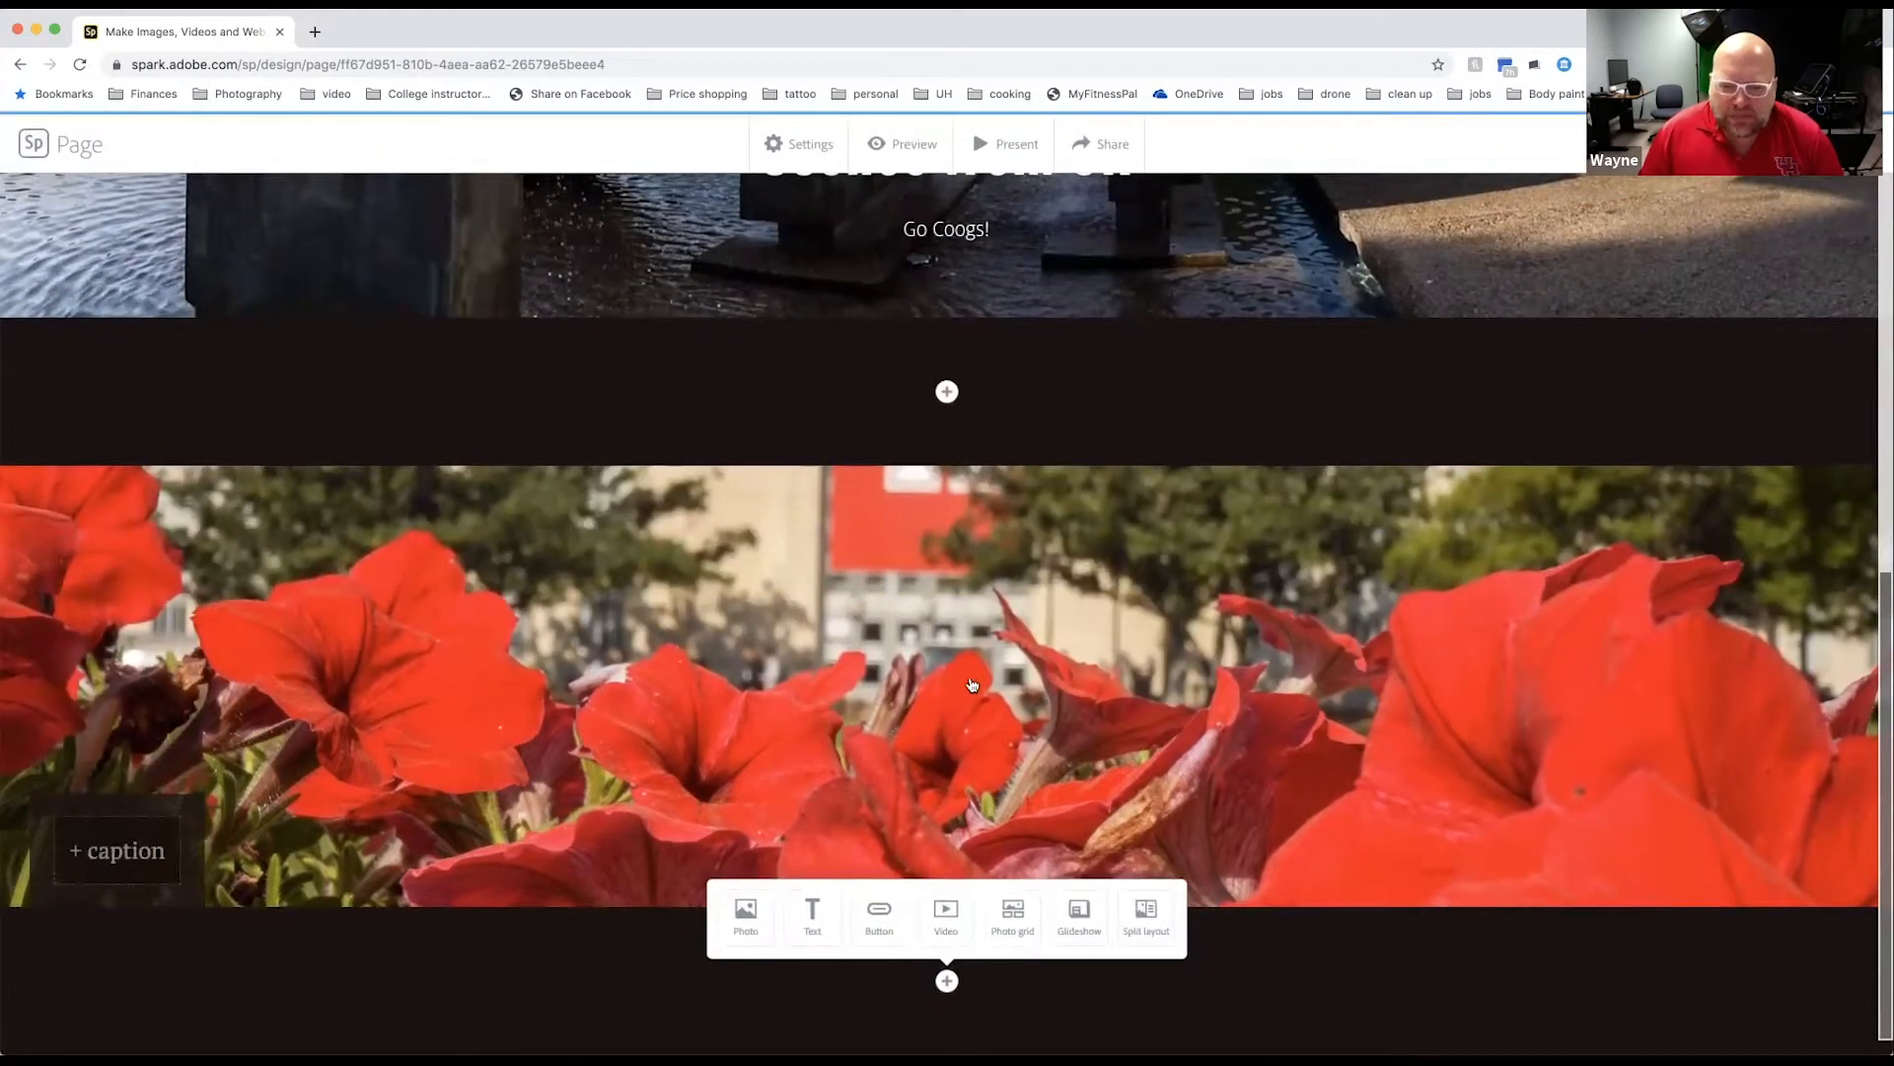
Step: Change the red flower photo's layout to Full width and review the whole image
left_click(740, 908)
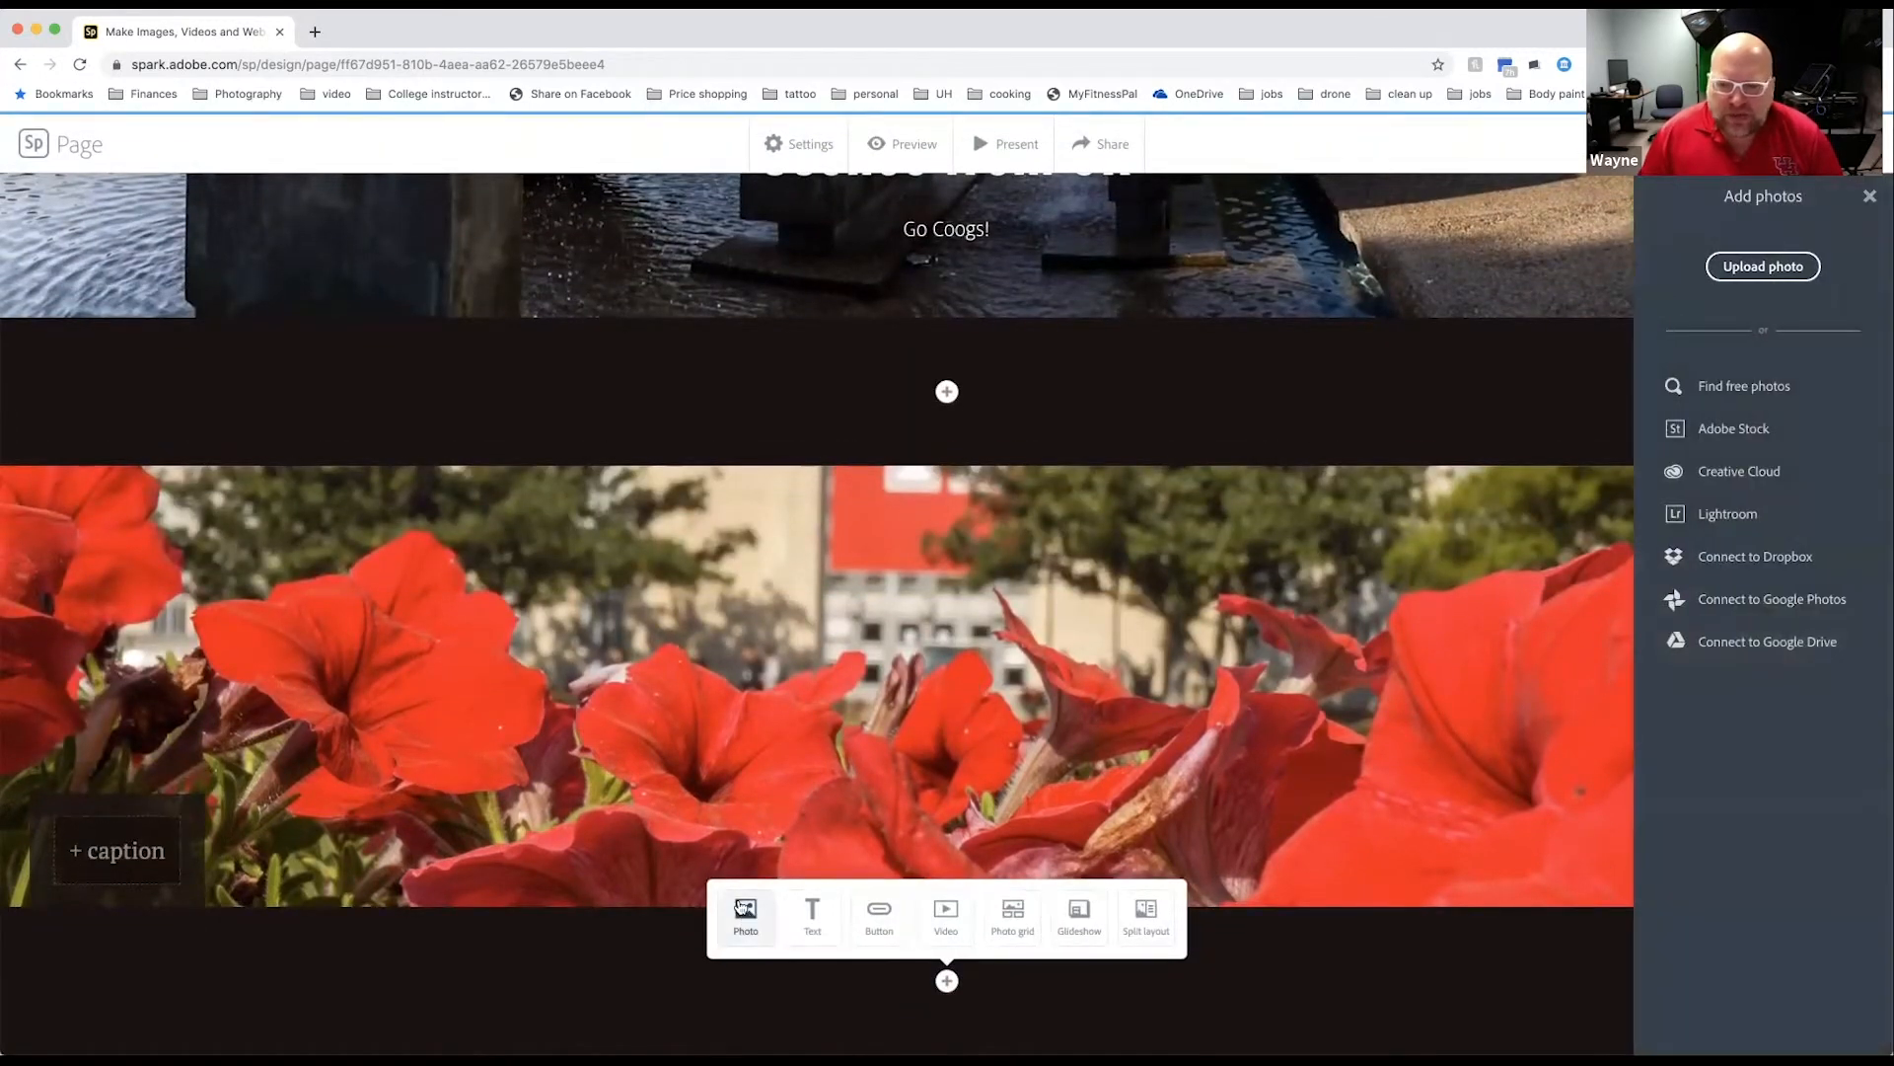
left_click(914, 592)
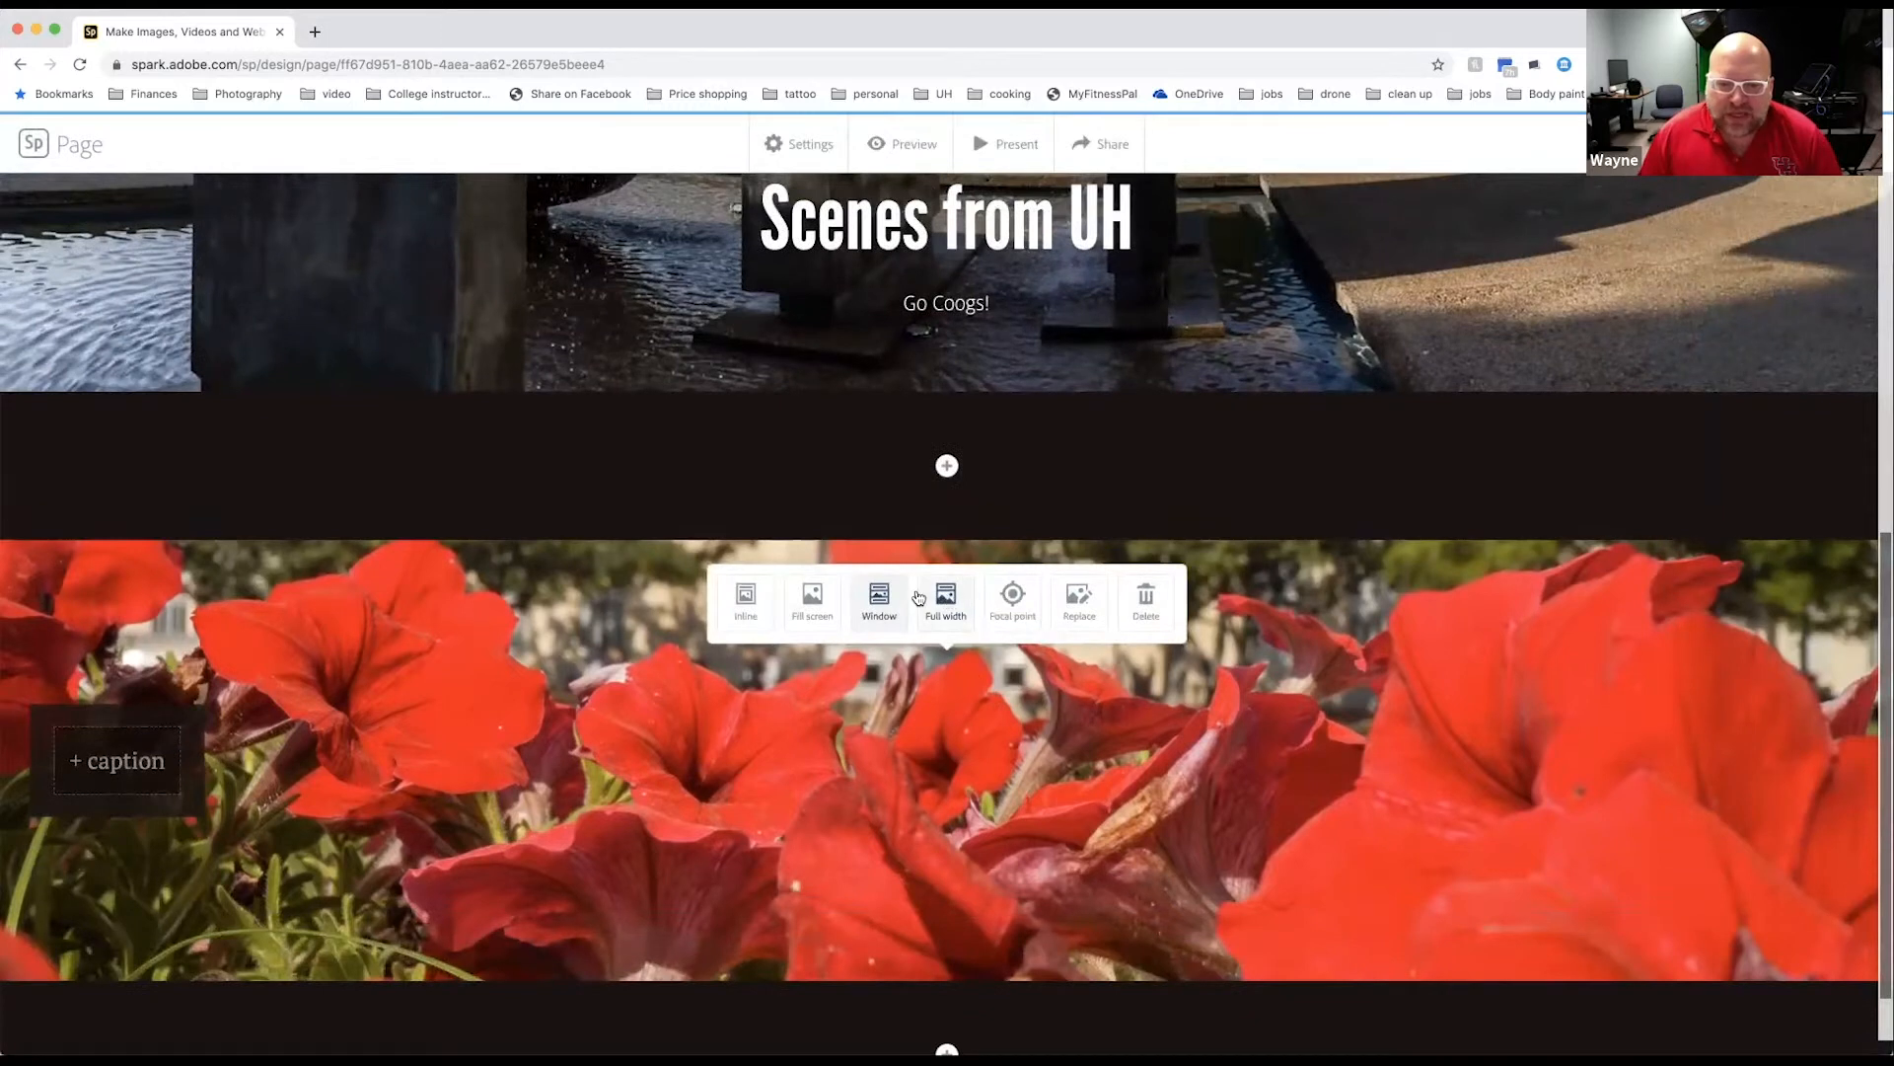
left_click(953, 600)
scroll(987, 612, "down", 3)
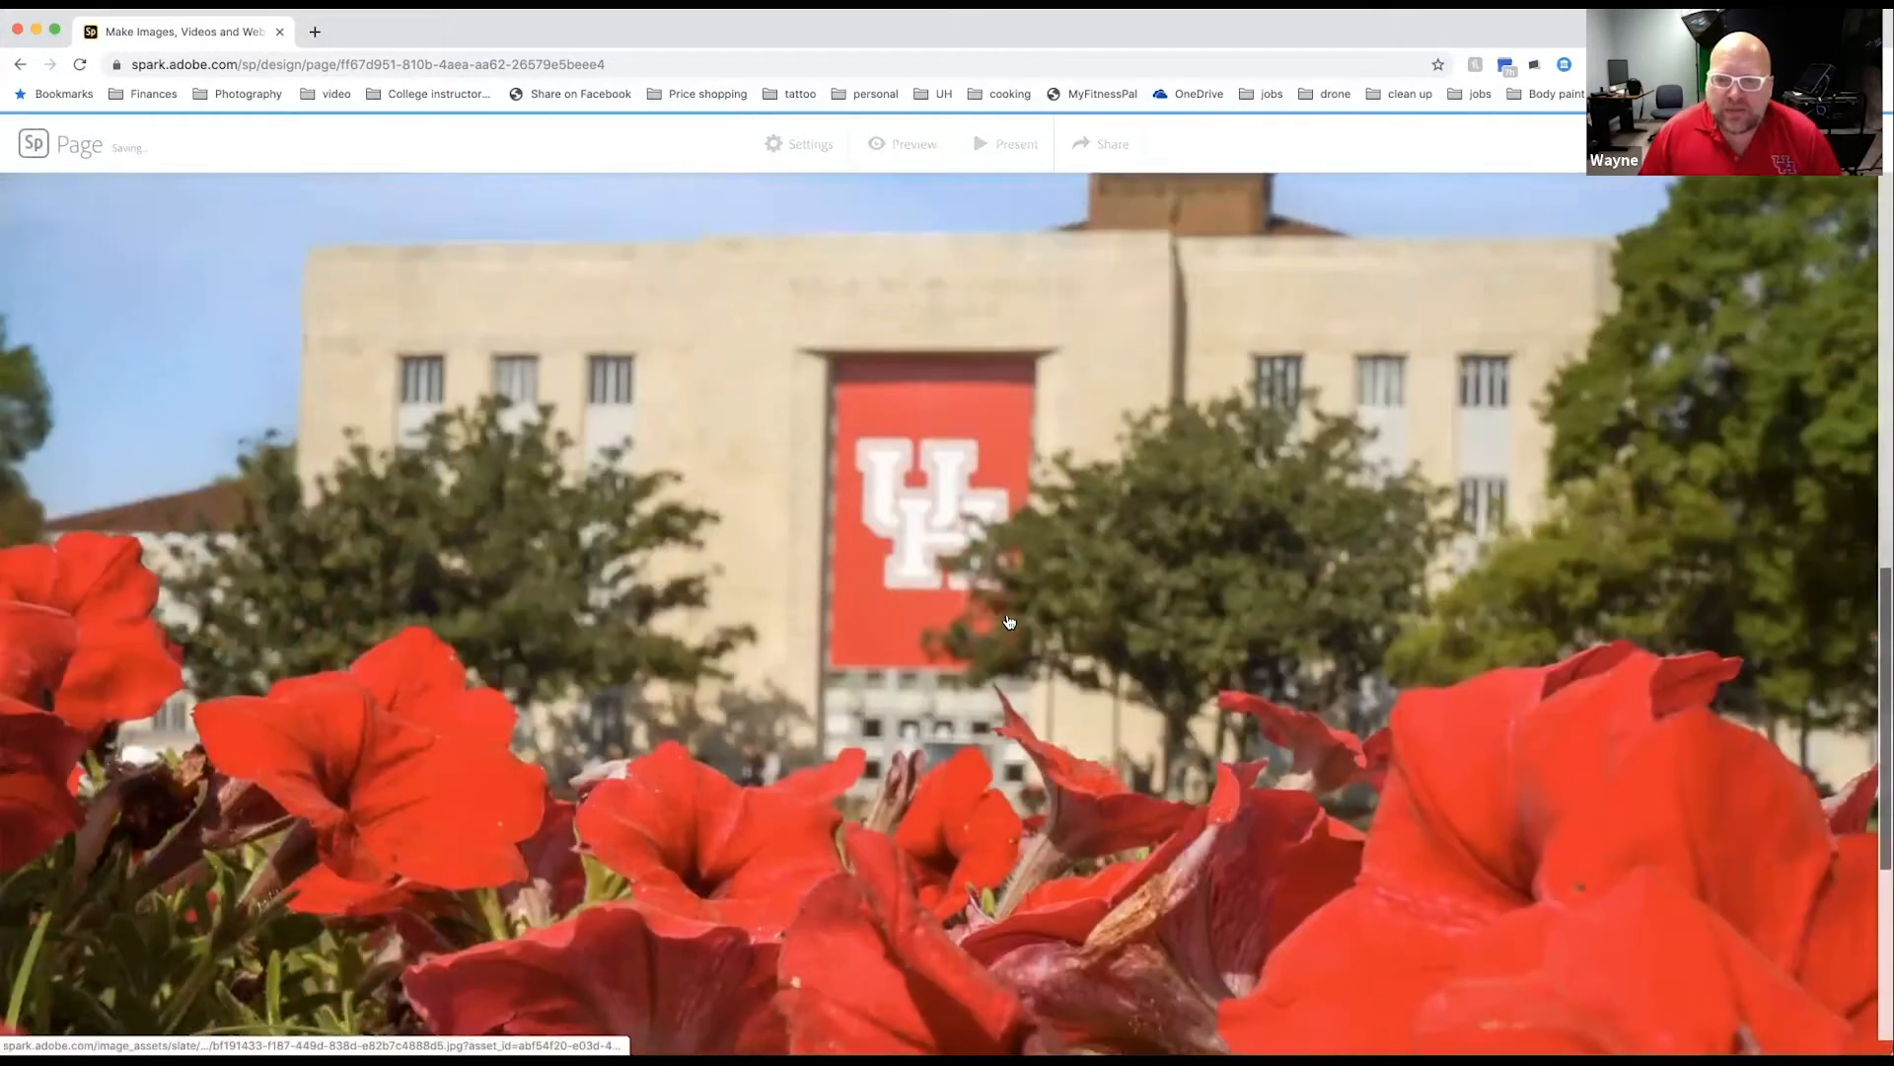
scroll(1008, 621, "up", 6)
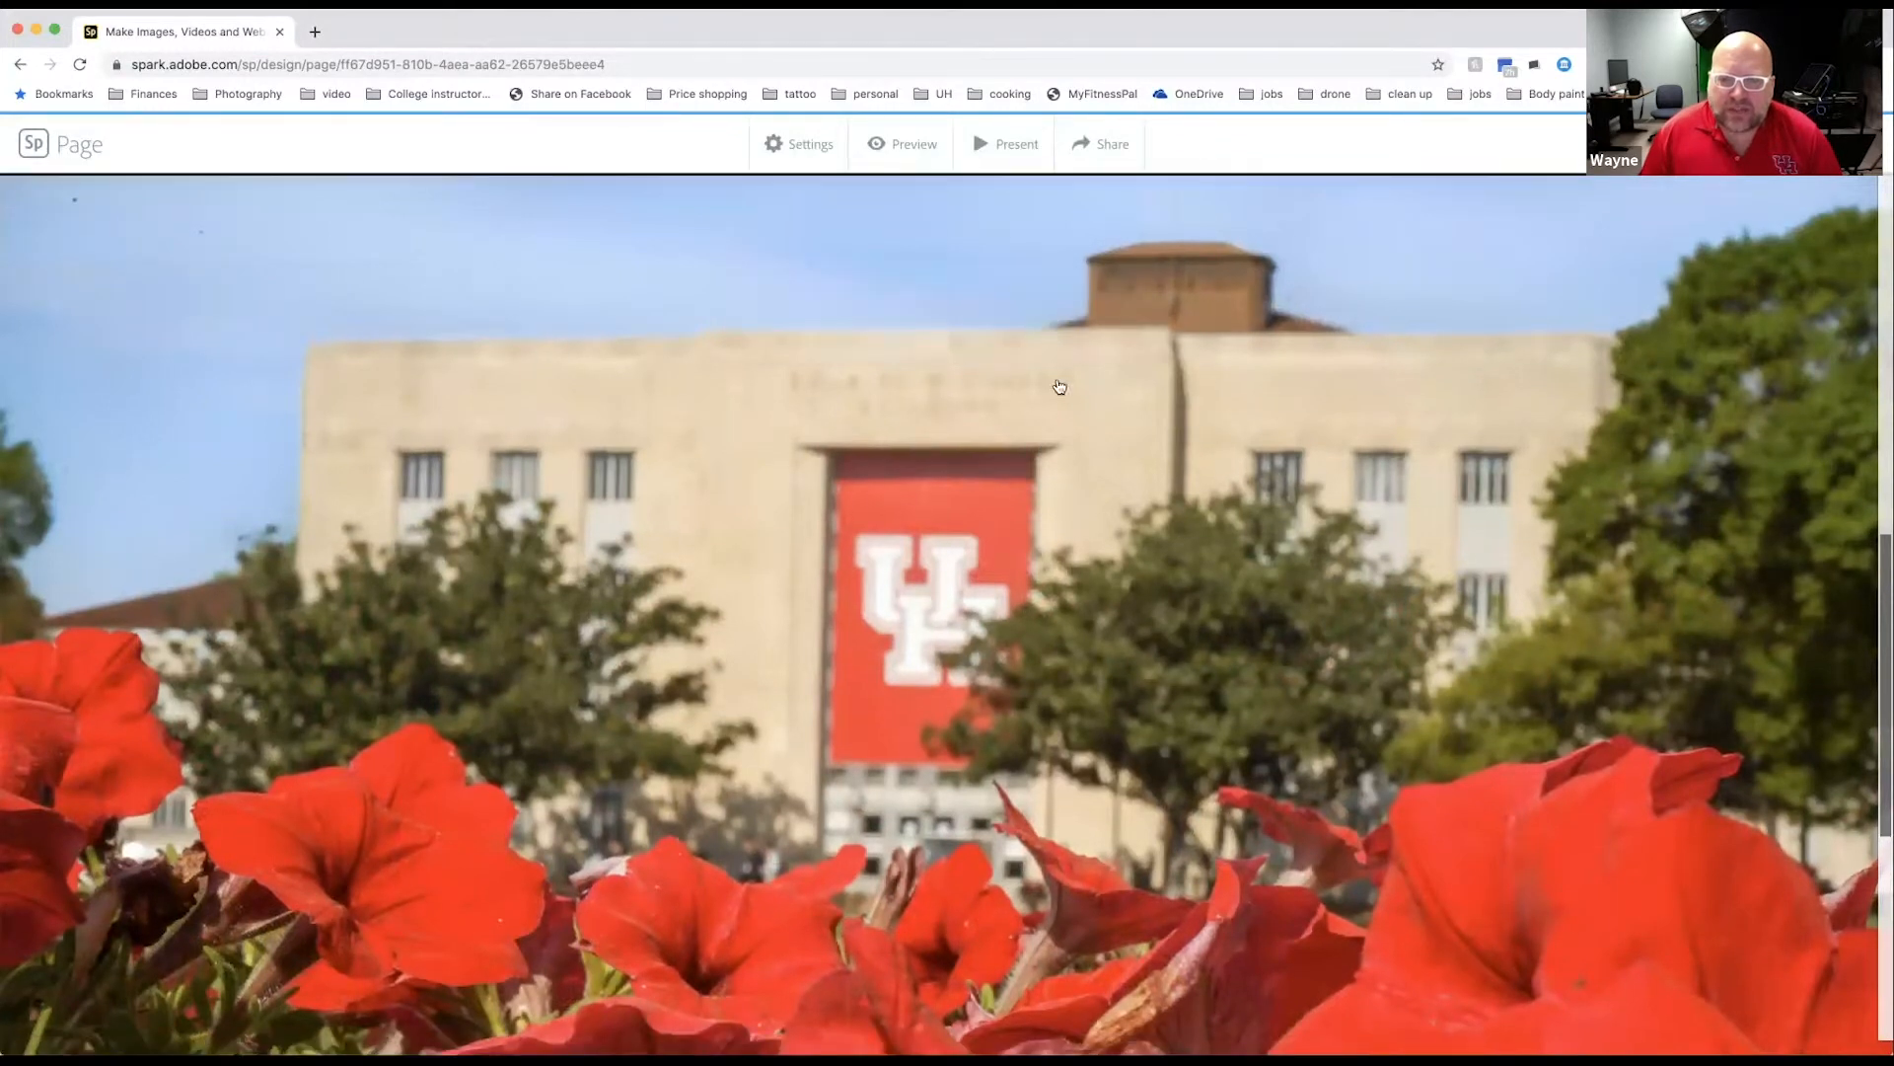
scroll(1046, 437, "down", 3)
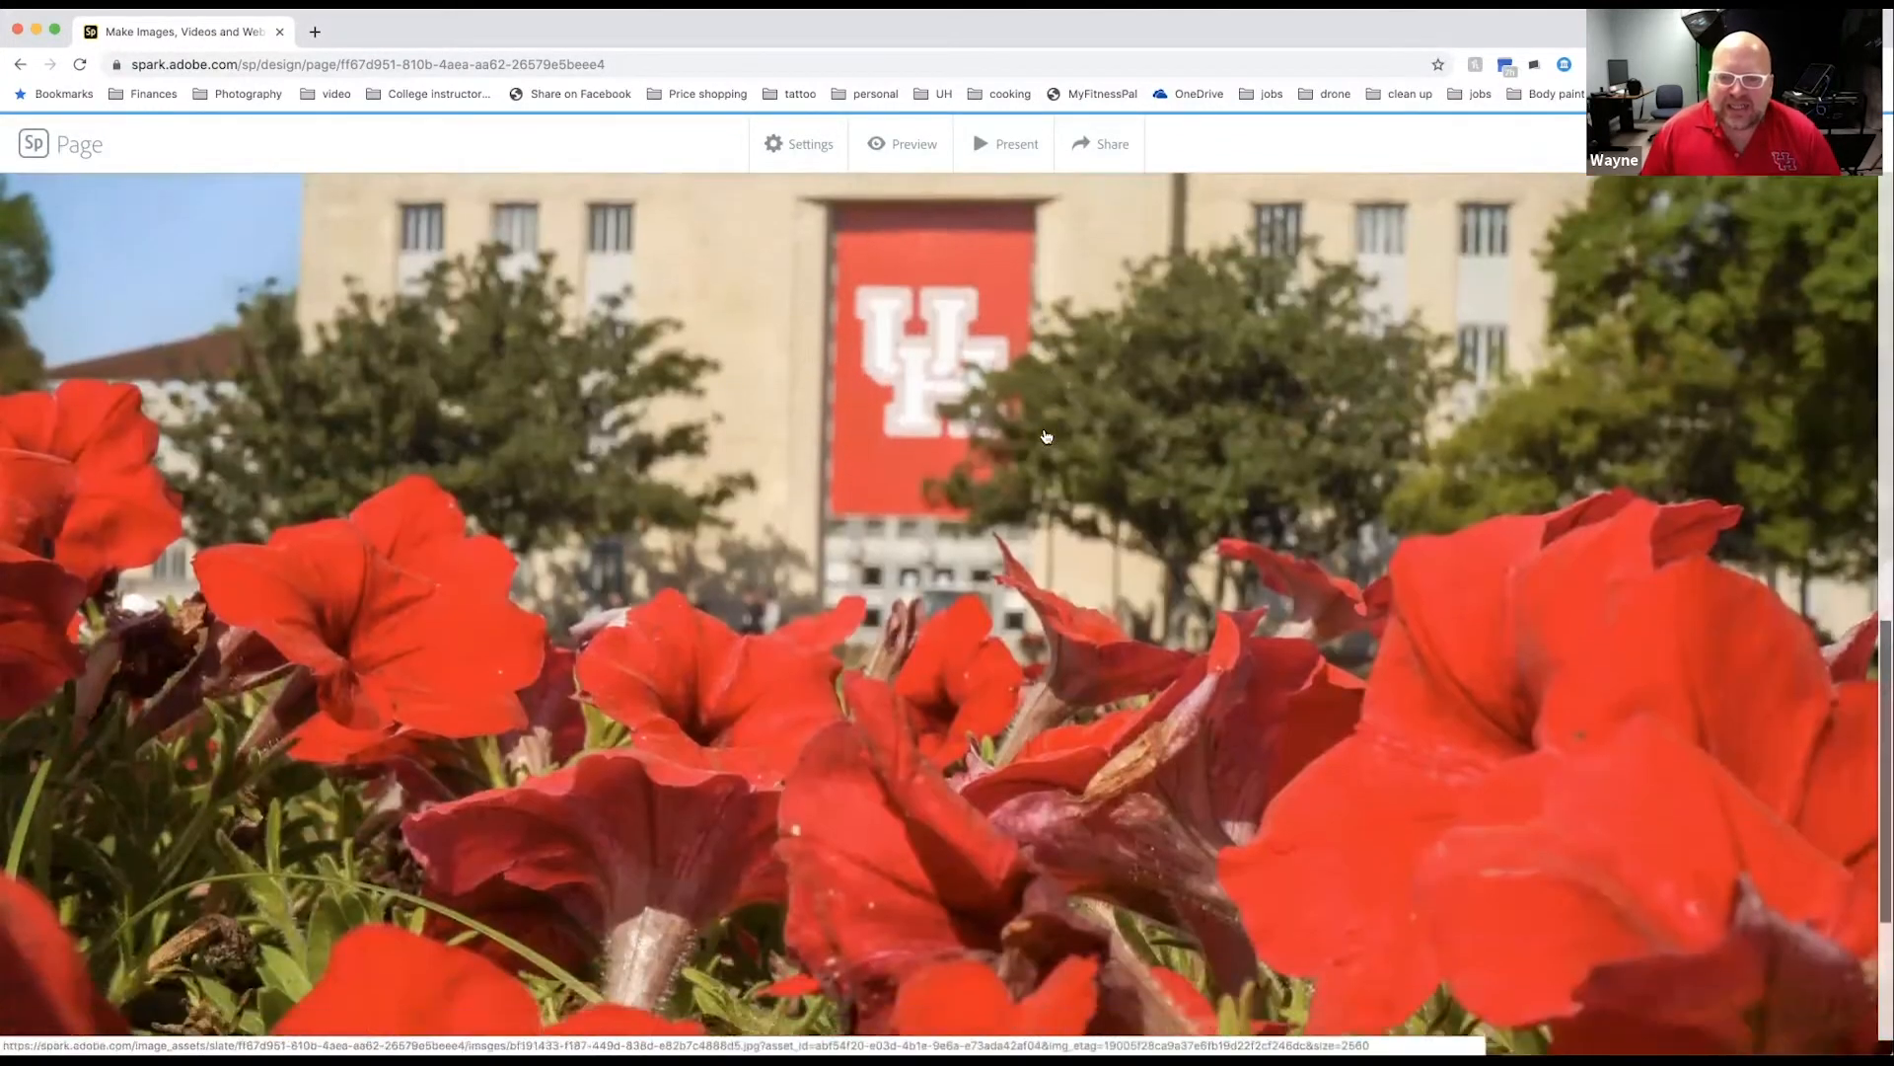
scroll(1046, 437, "up", 3)
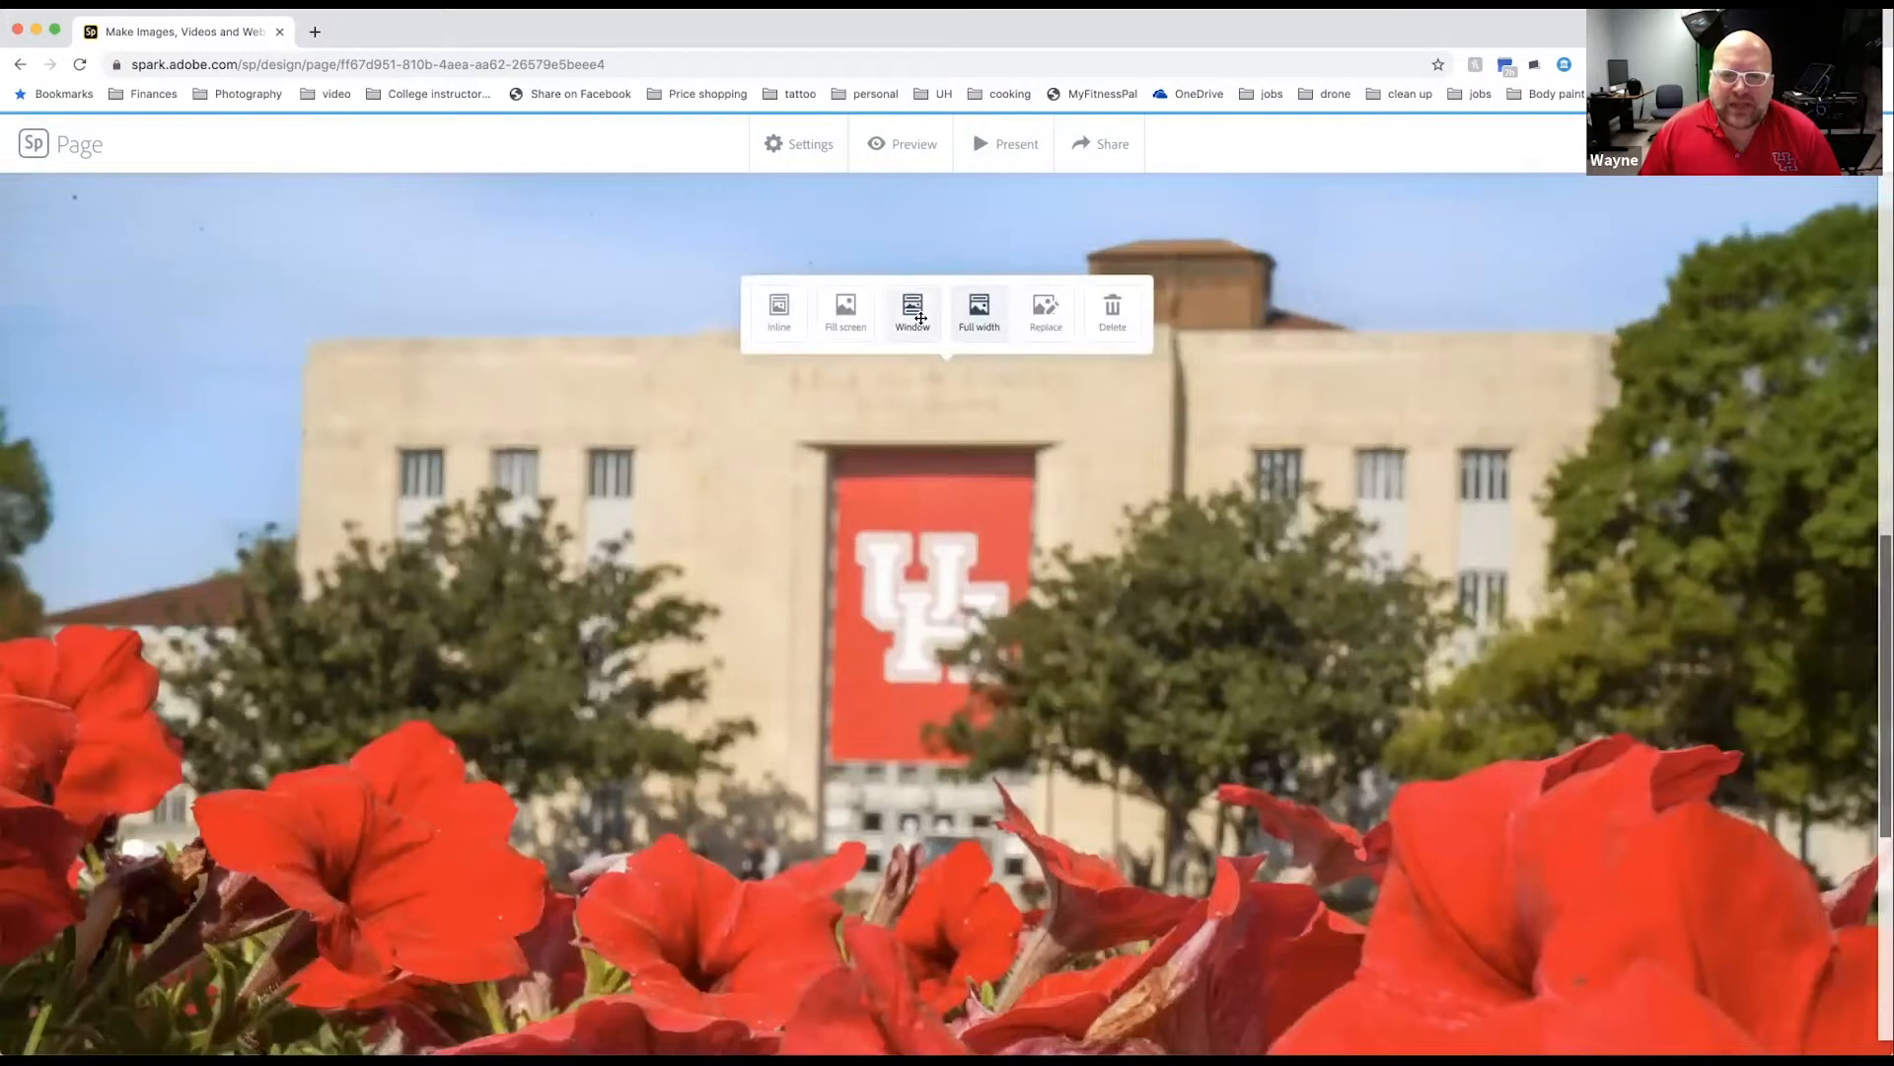
Step: Return the red flower photo to the Window layout and check it against the title section
left_click(913, 314)
scroll(1342, 644, "down", 1)
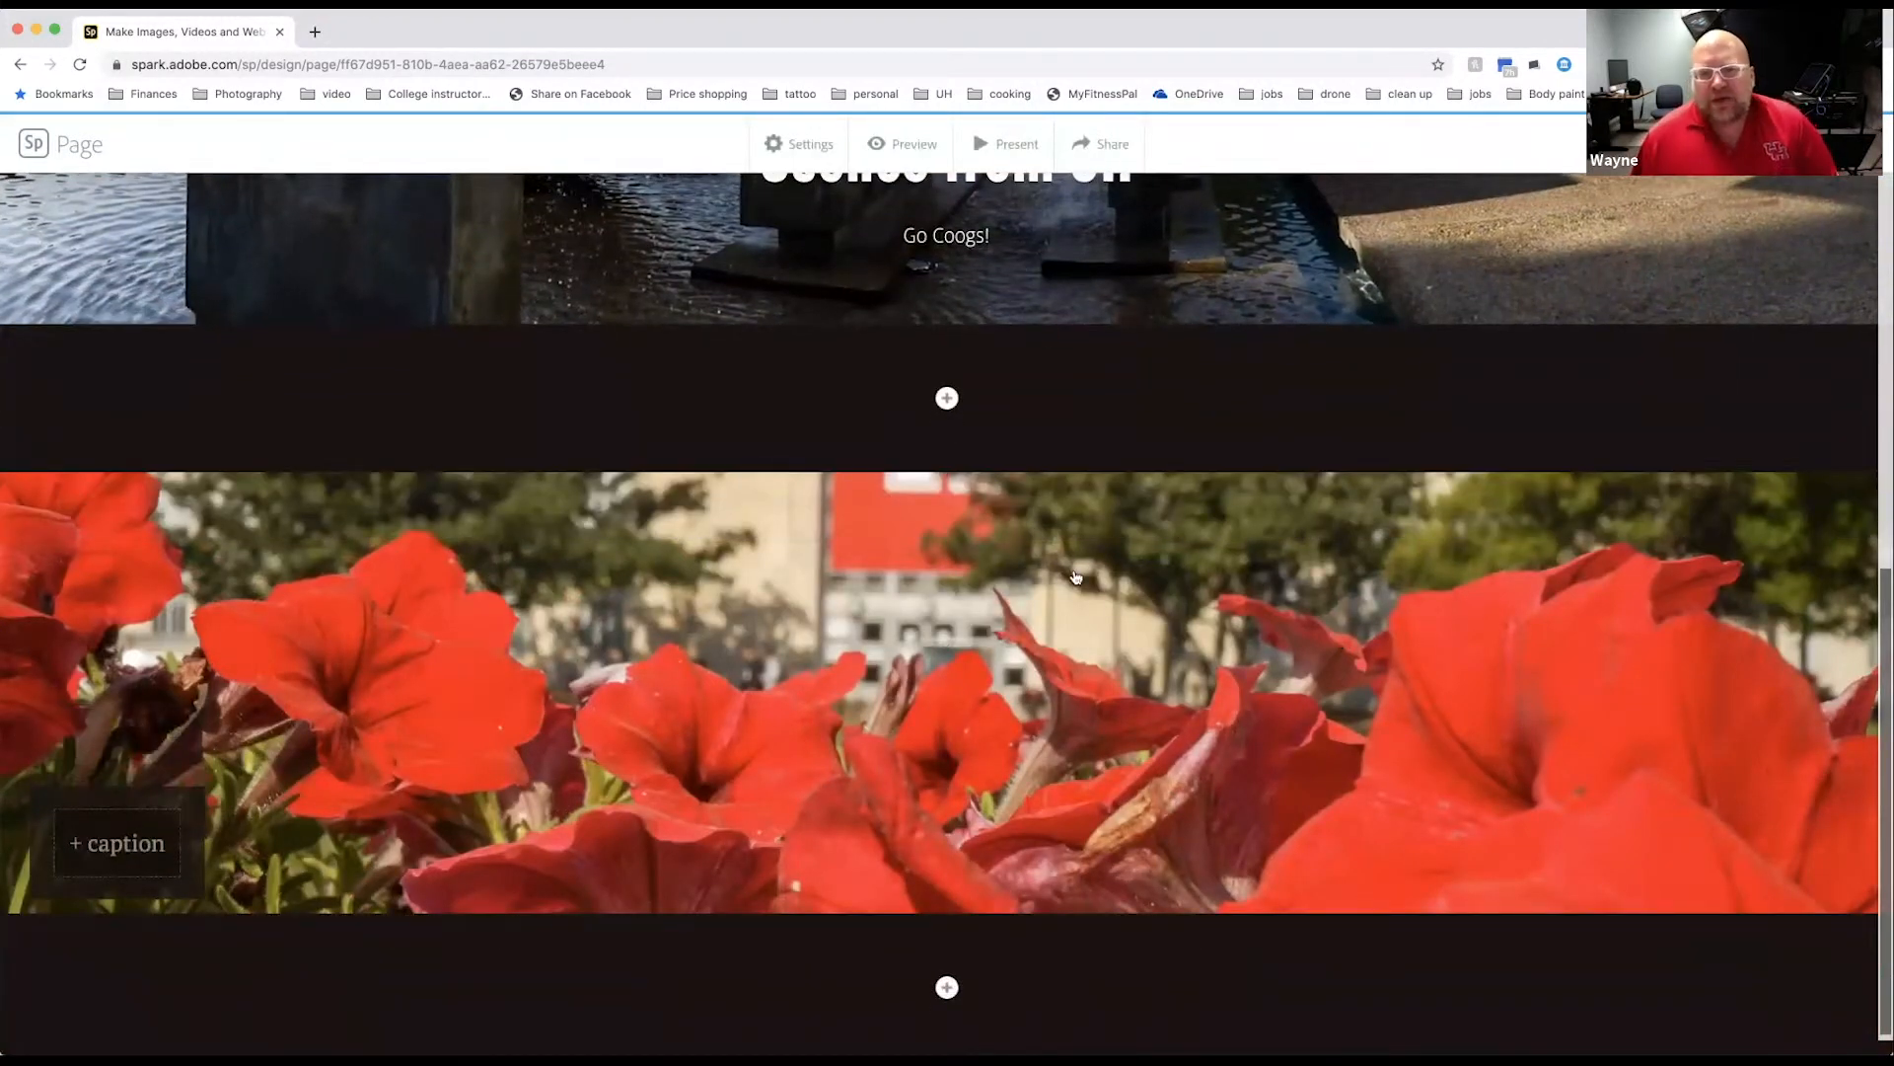
scroll(1076, 577, "up", 8)
scroll(1073, 575, "down", 7)
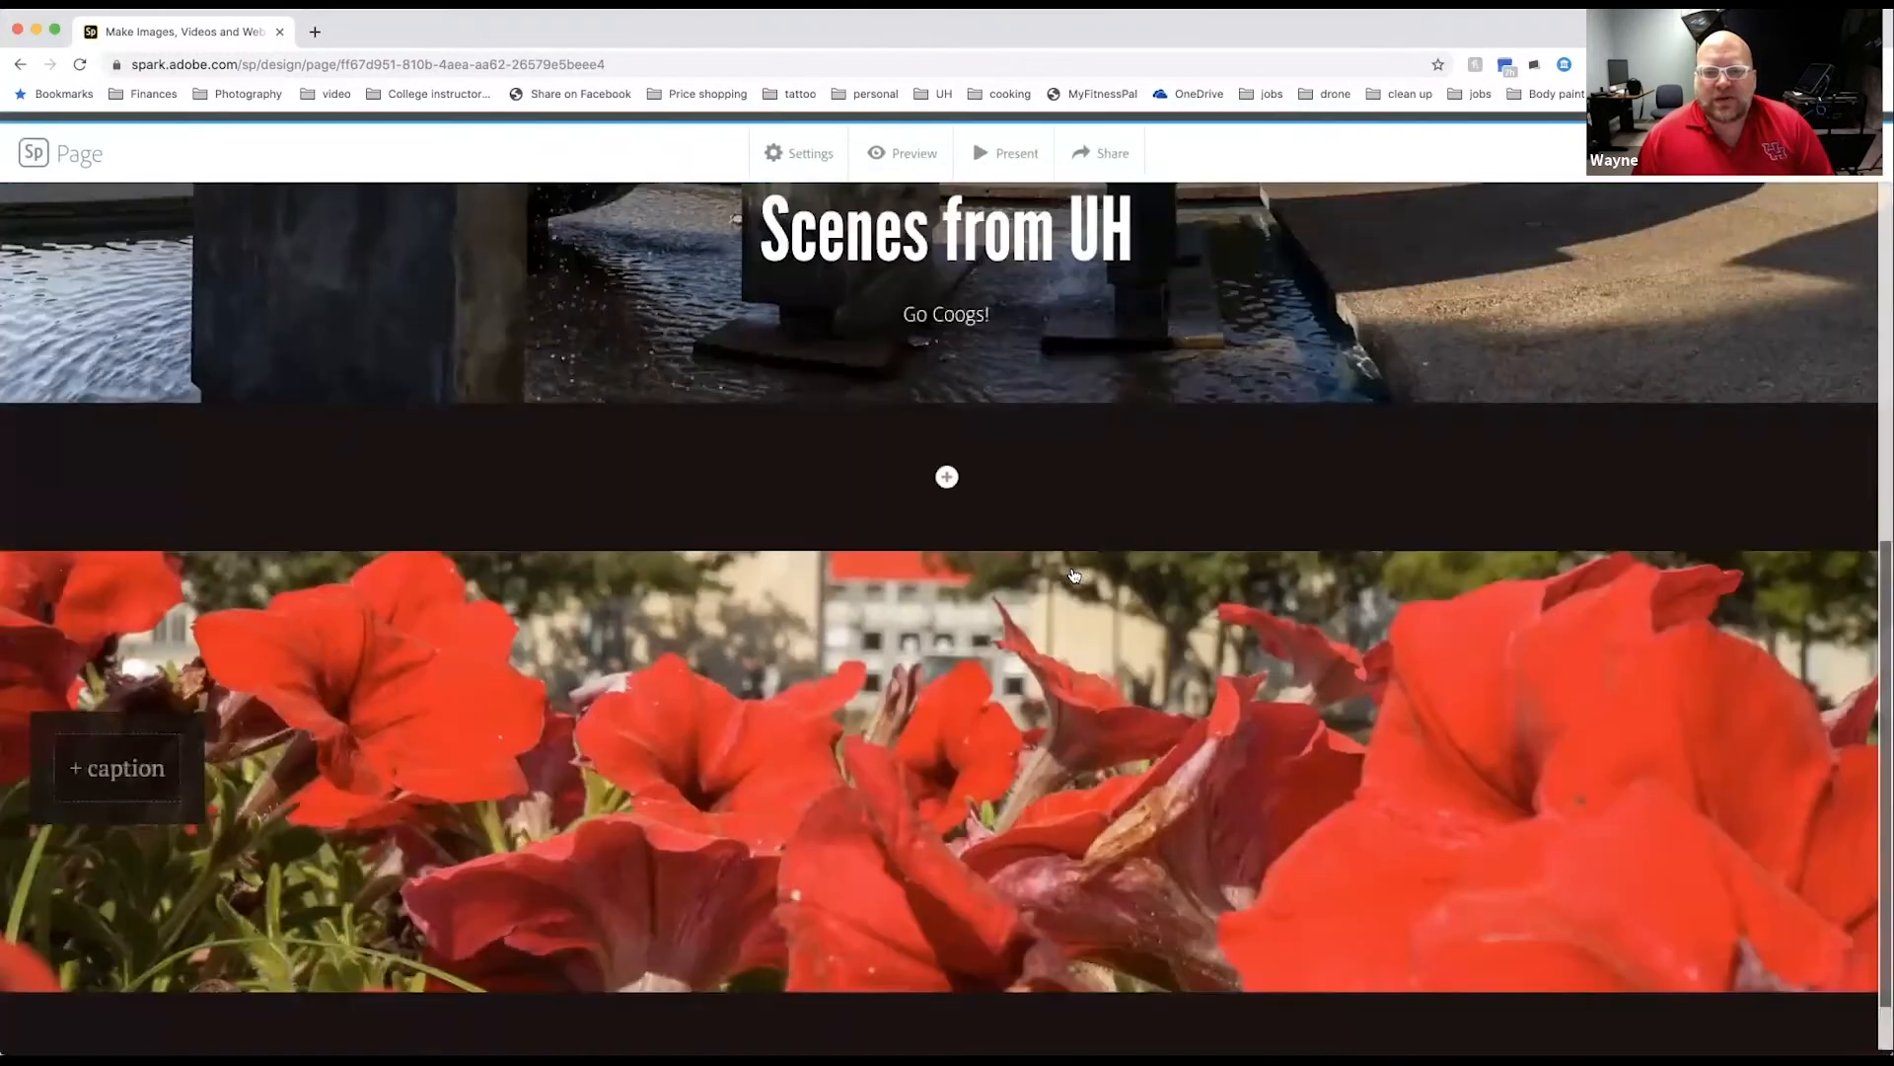
scroll(1075, 575, "down", 2)
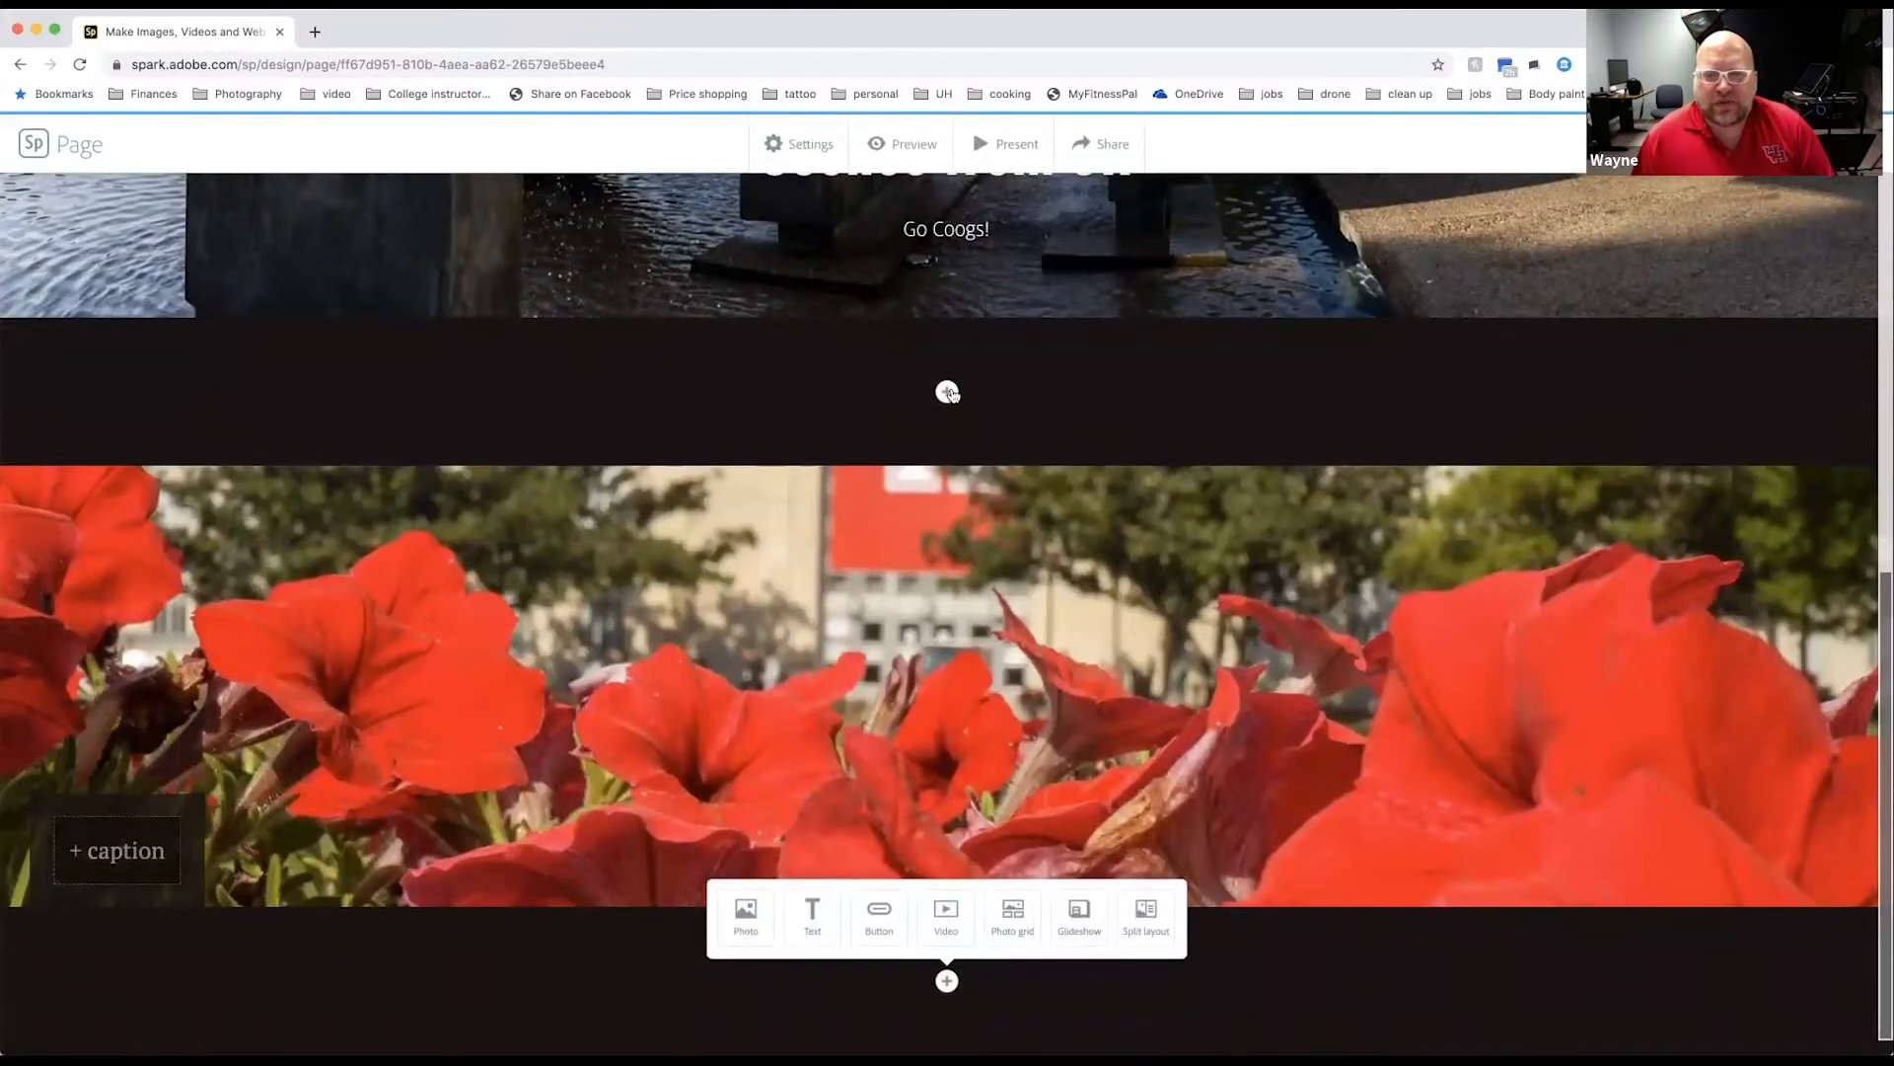
Step: Insert a text section between the title section and the red flower photo
left_click(947, 392)
left_click(804, 373)
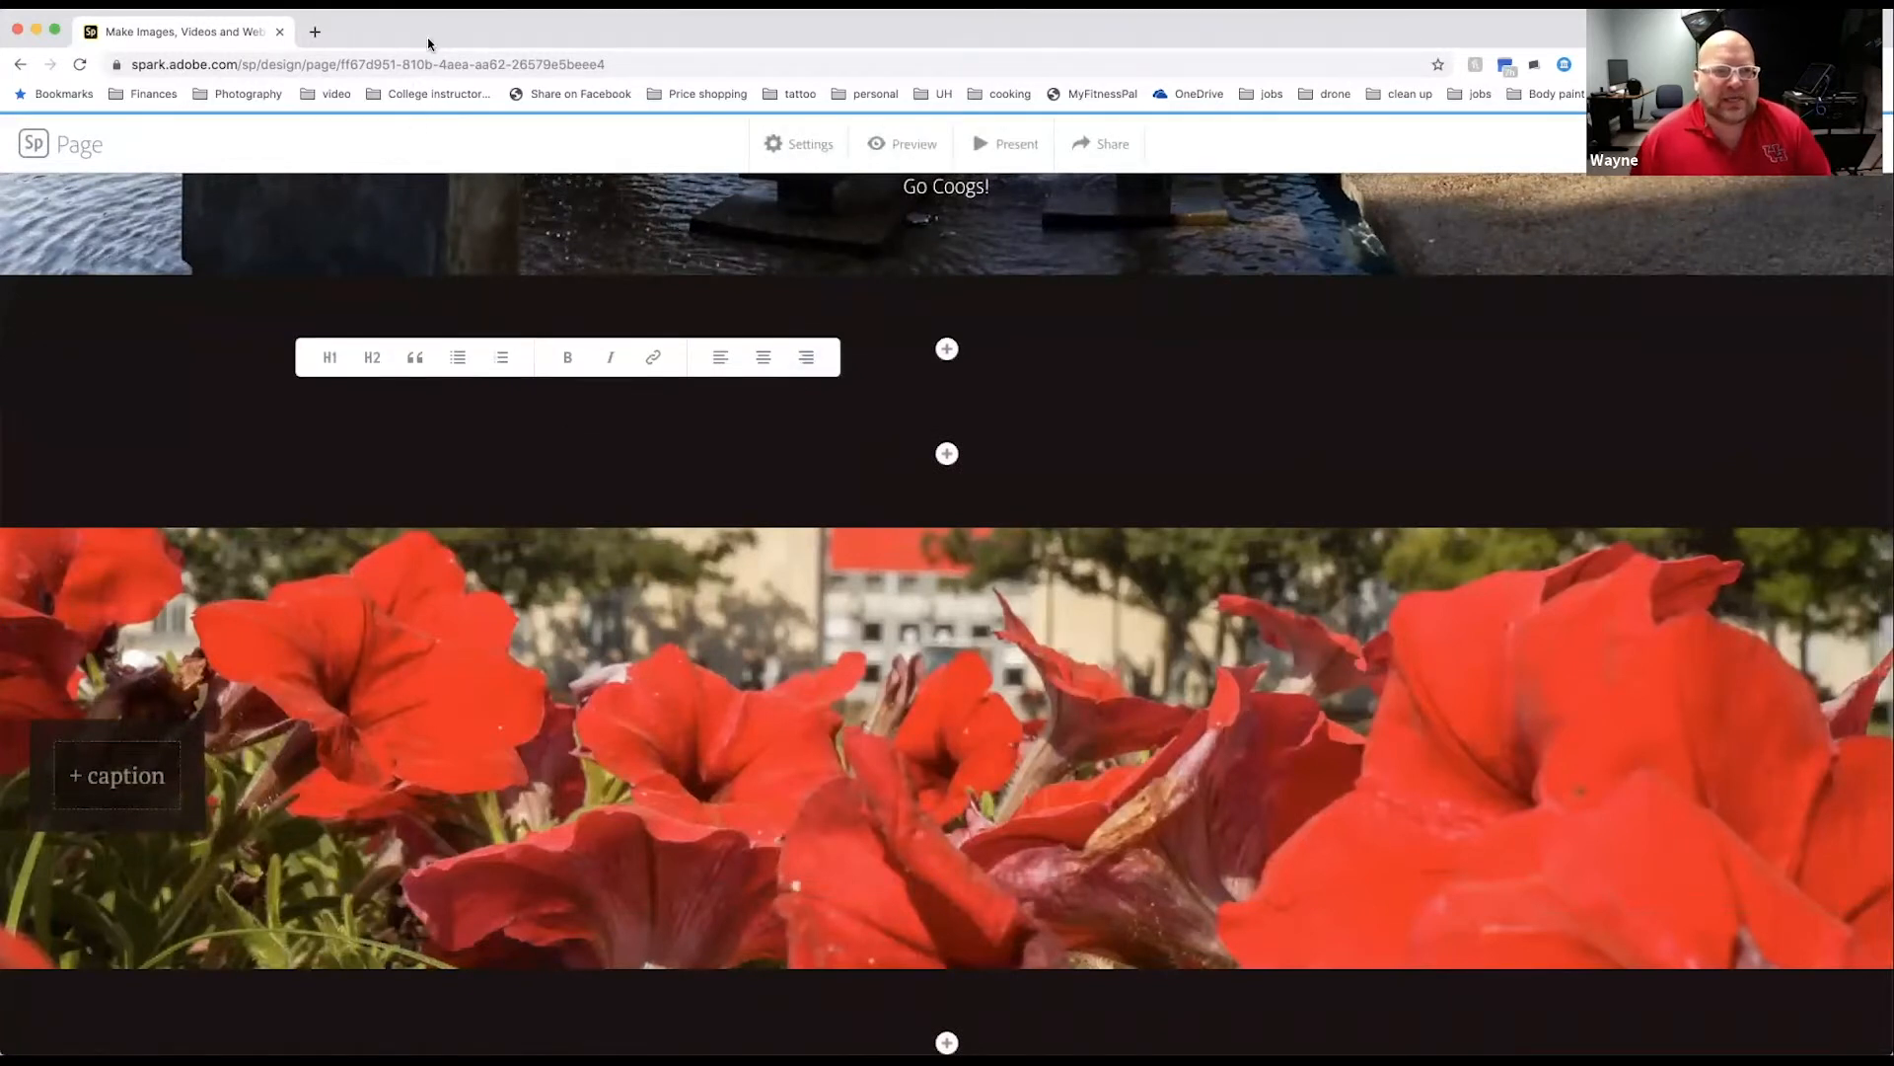
Step: Open uh.edu/about in a new browser tab, locate the welcome text, and return to the Adobe Spark page
left_click(315, 31)
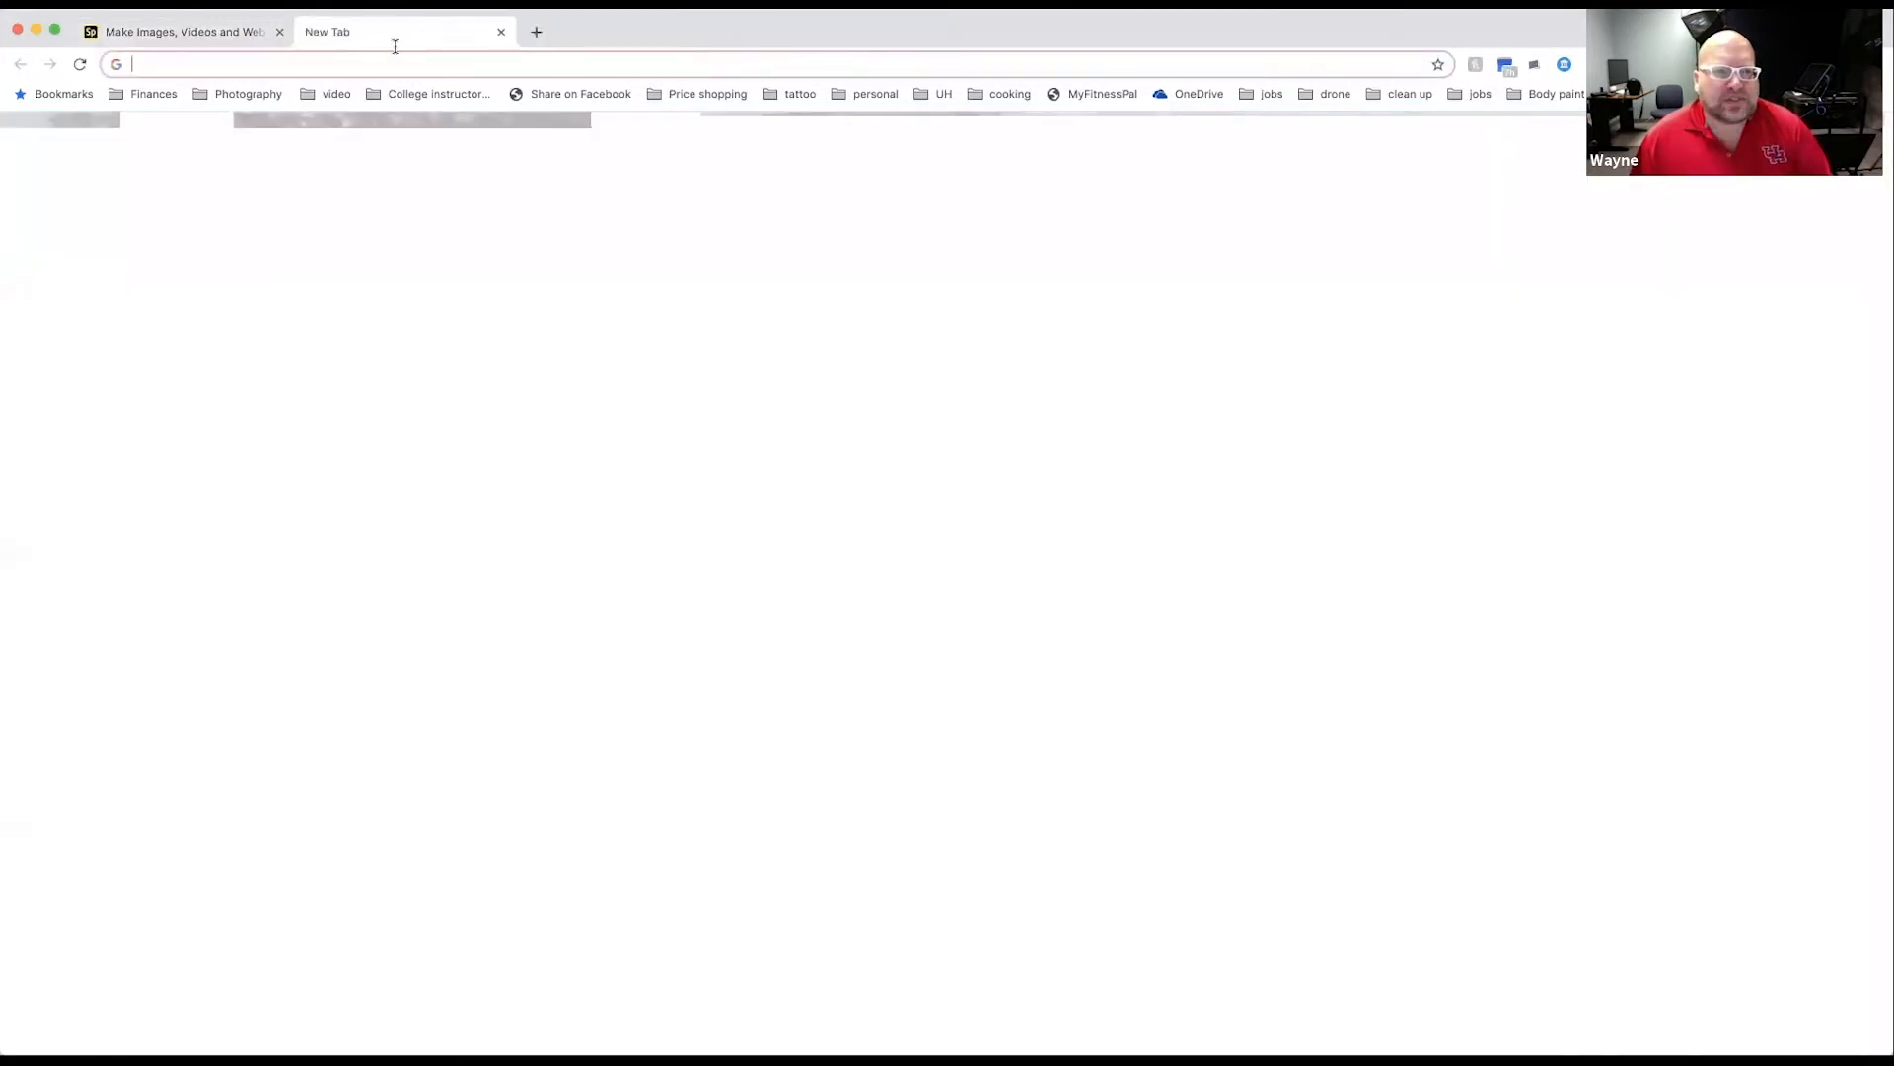
type("uh.edu")
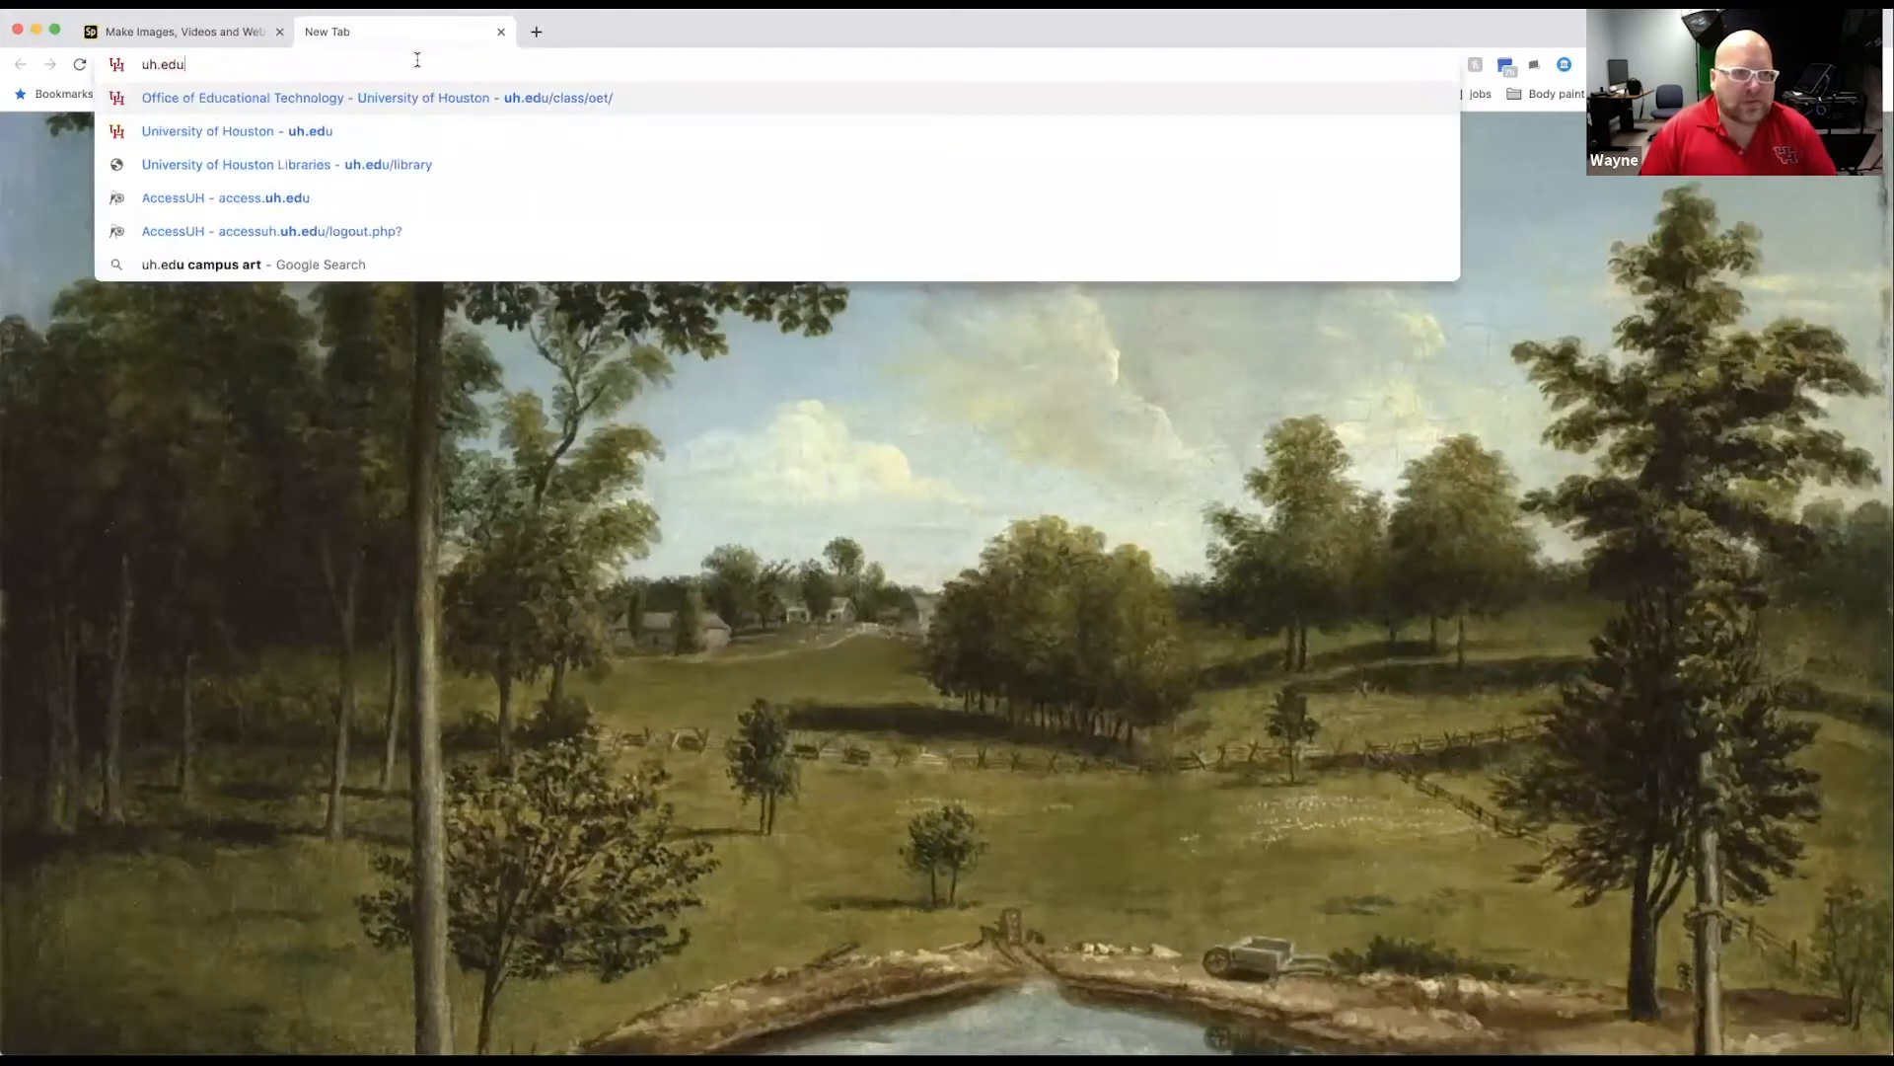
type("/about")
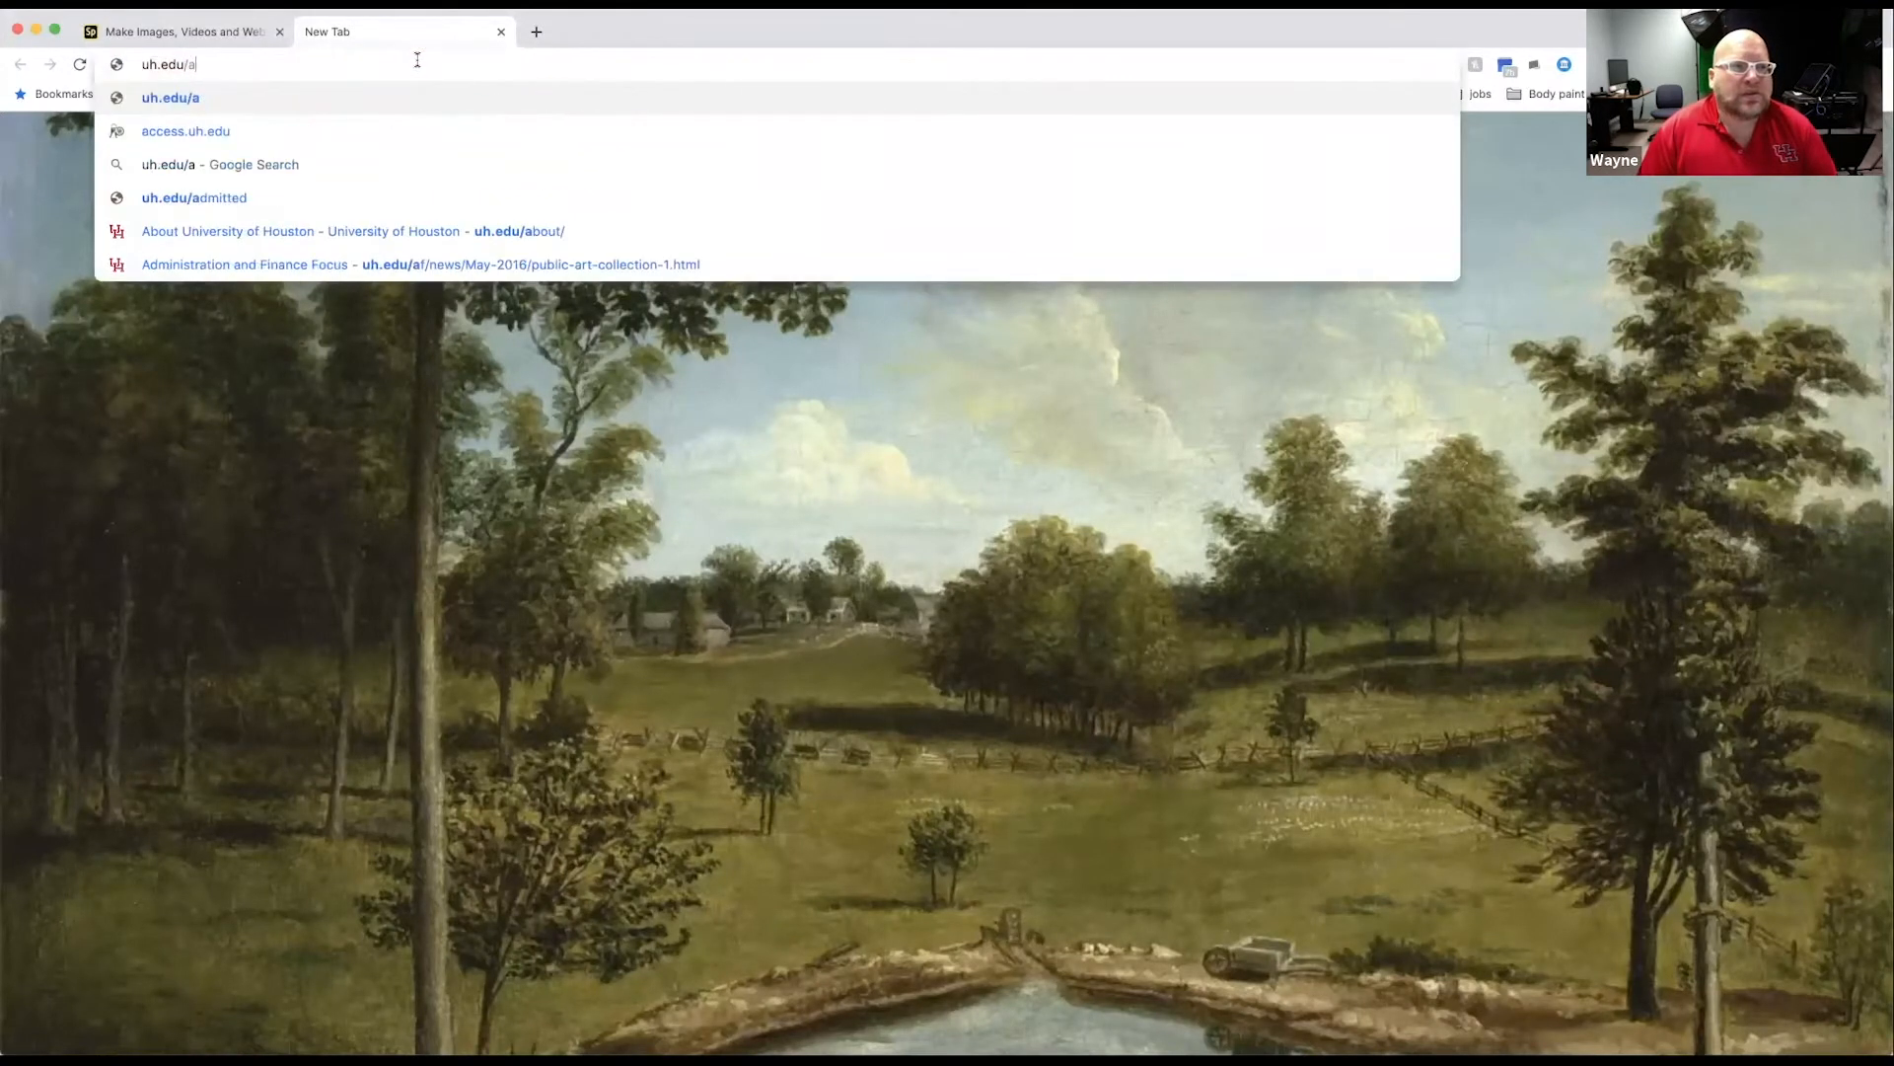
key("Return")
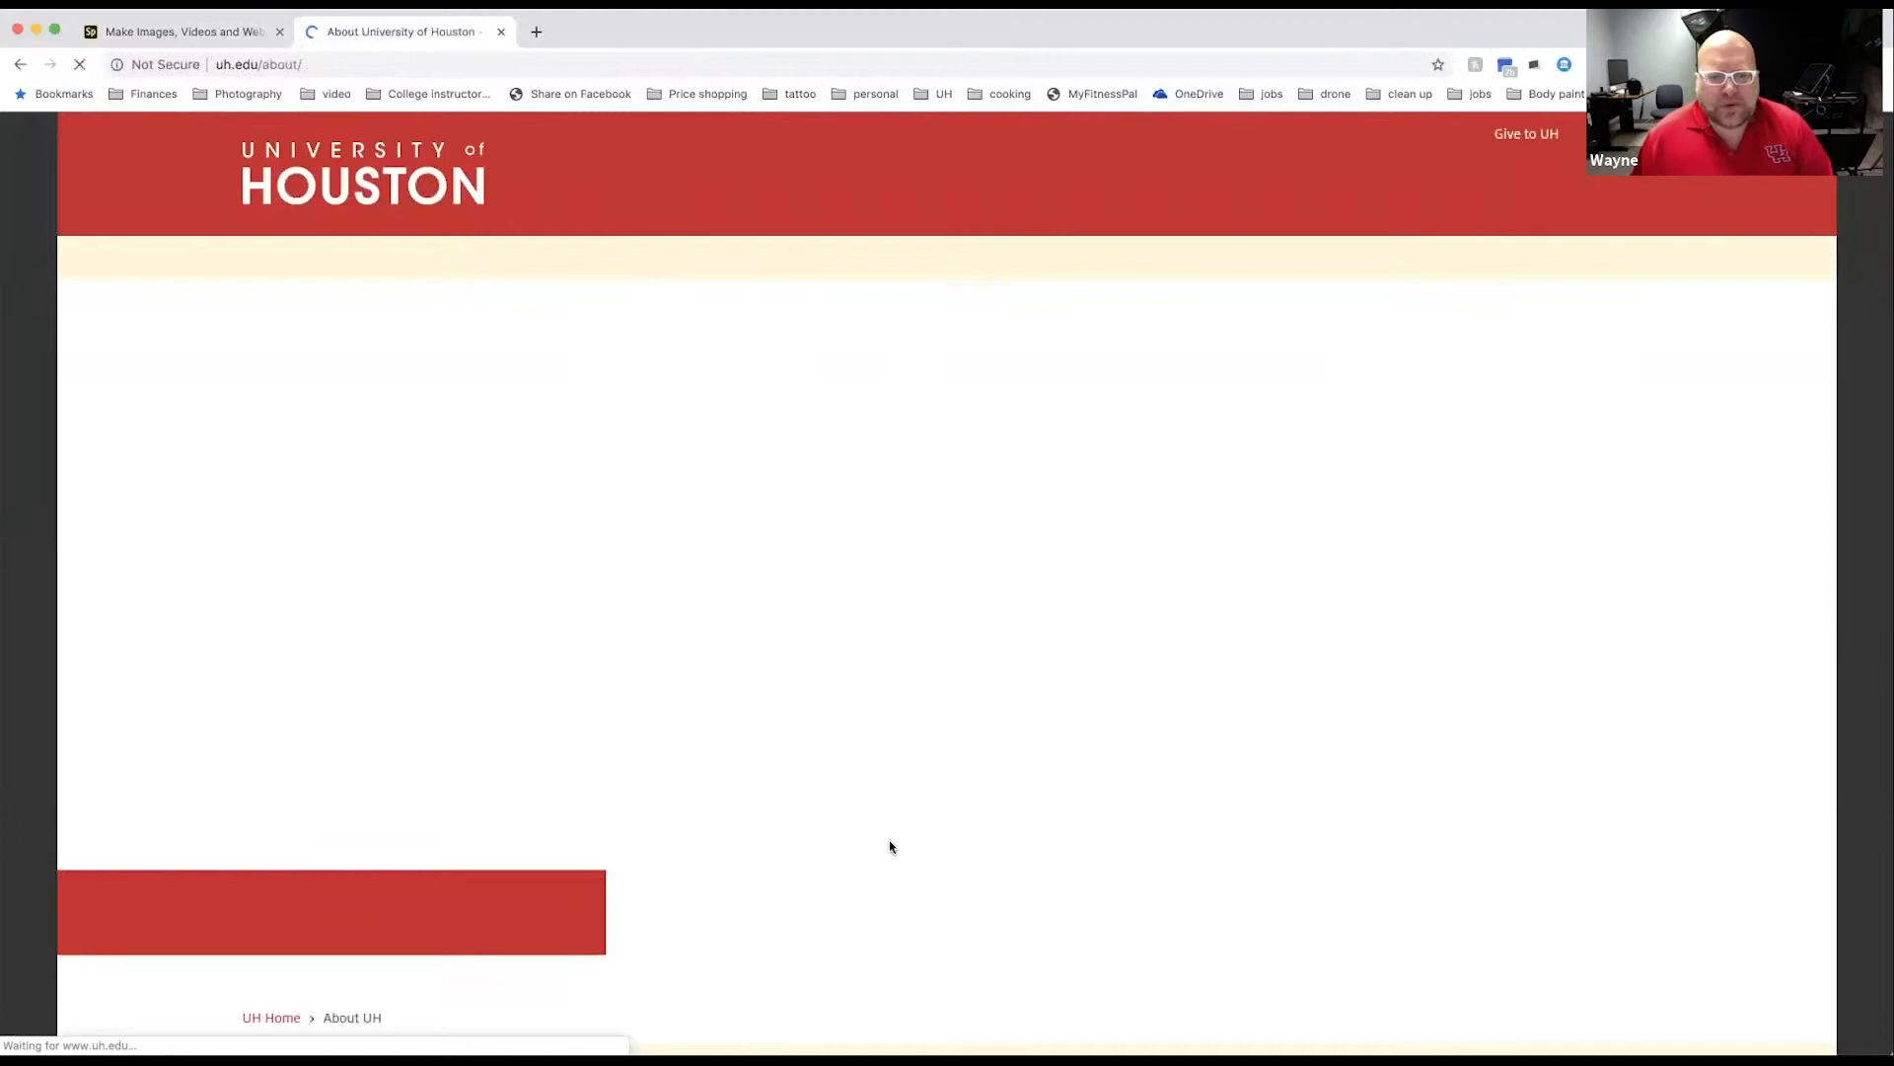
scroll(890, 846, "down", 4)
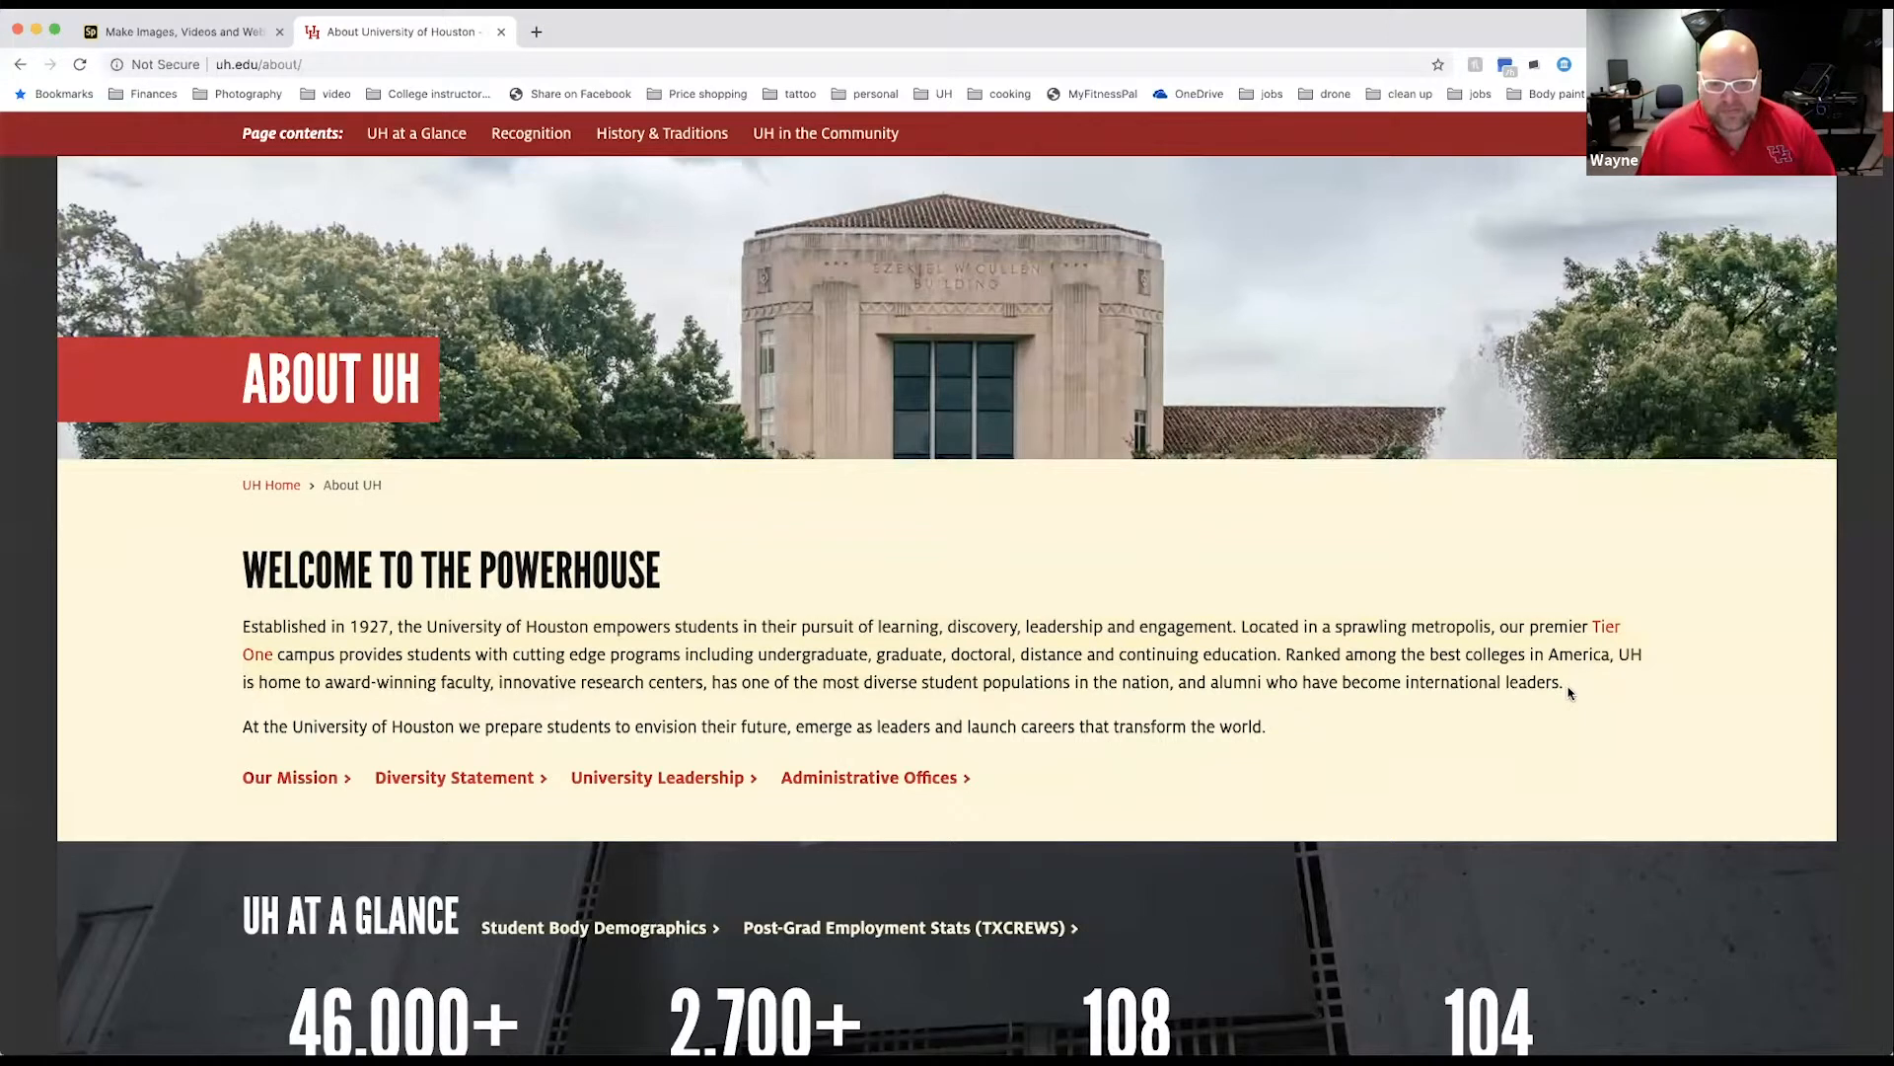
left_click(173, 31)
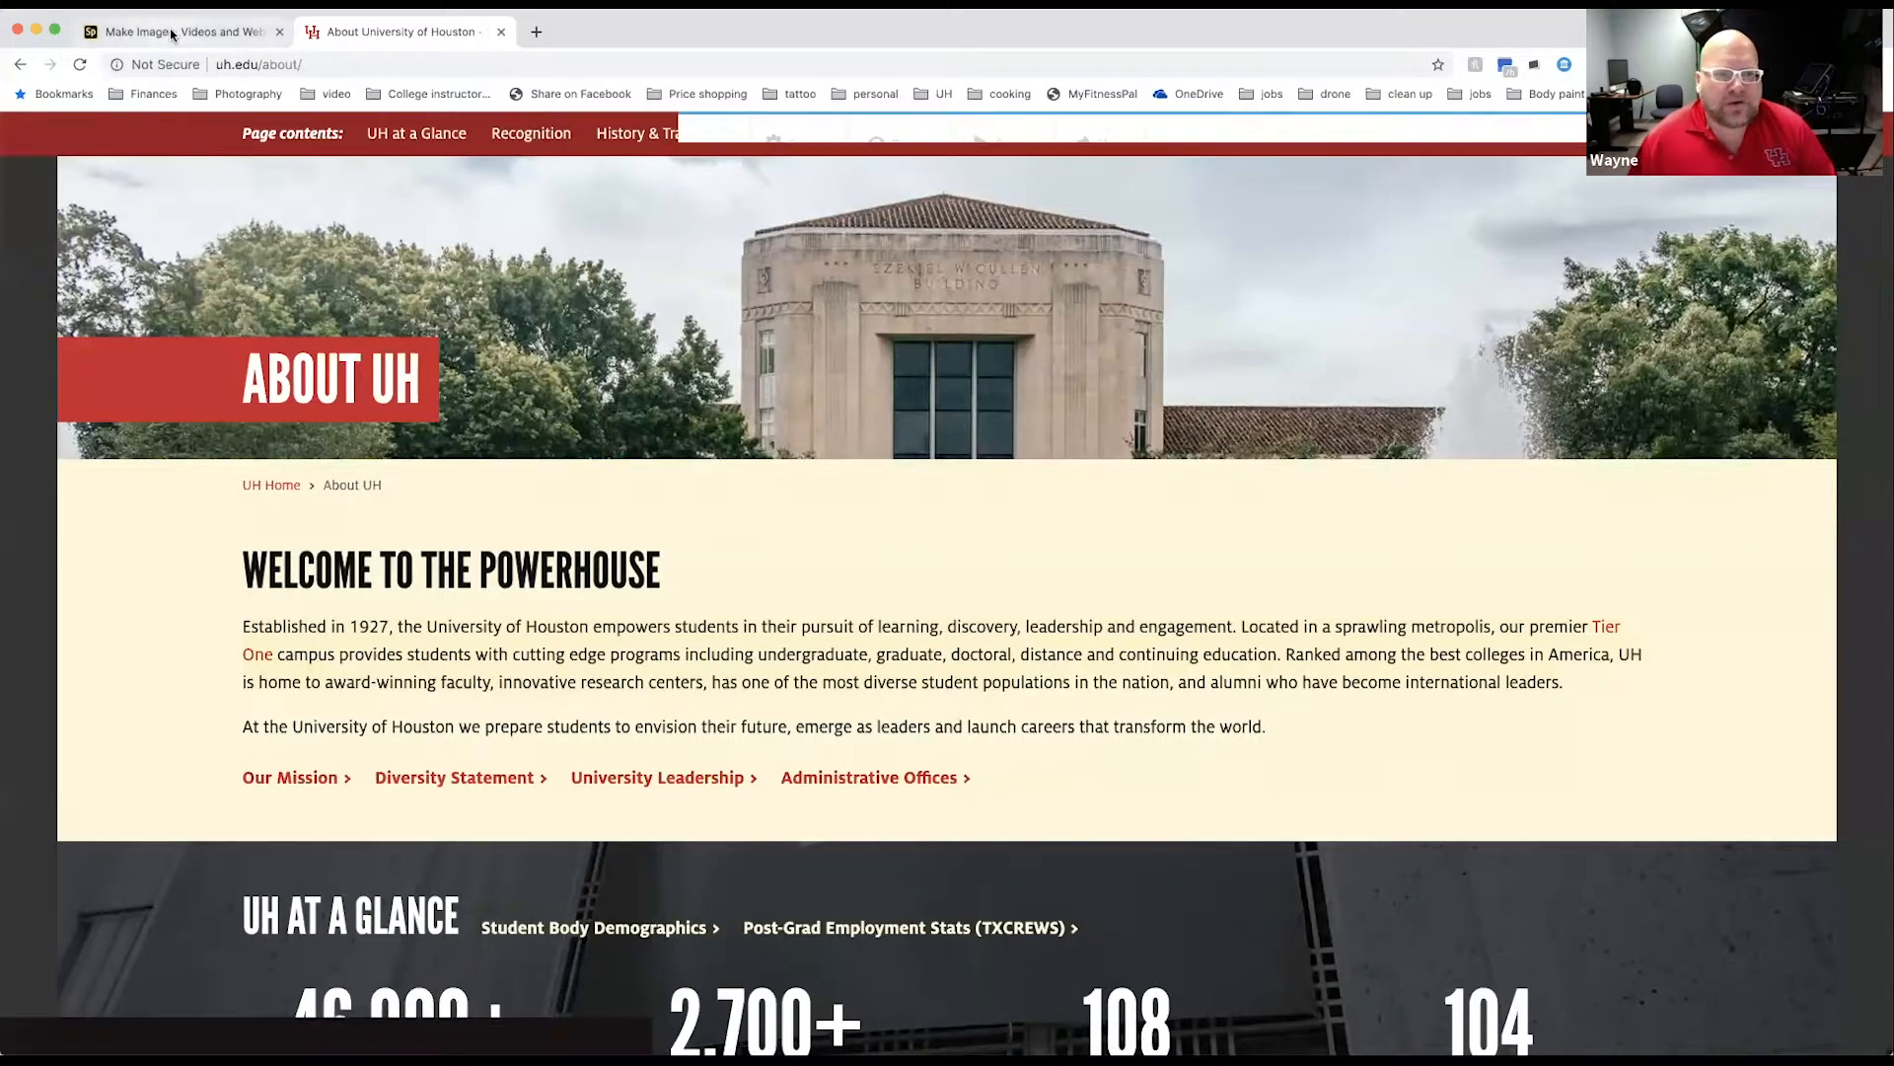
Step: Add a text block between the title section and the red flower photo, styled as a quote, containing the "Established in 1927, the University of Houston…" paragraph
left_click(952, 446)
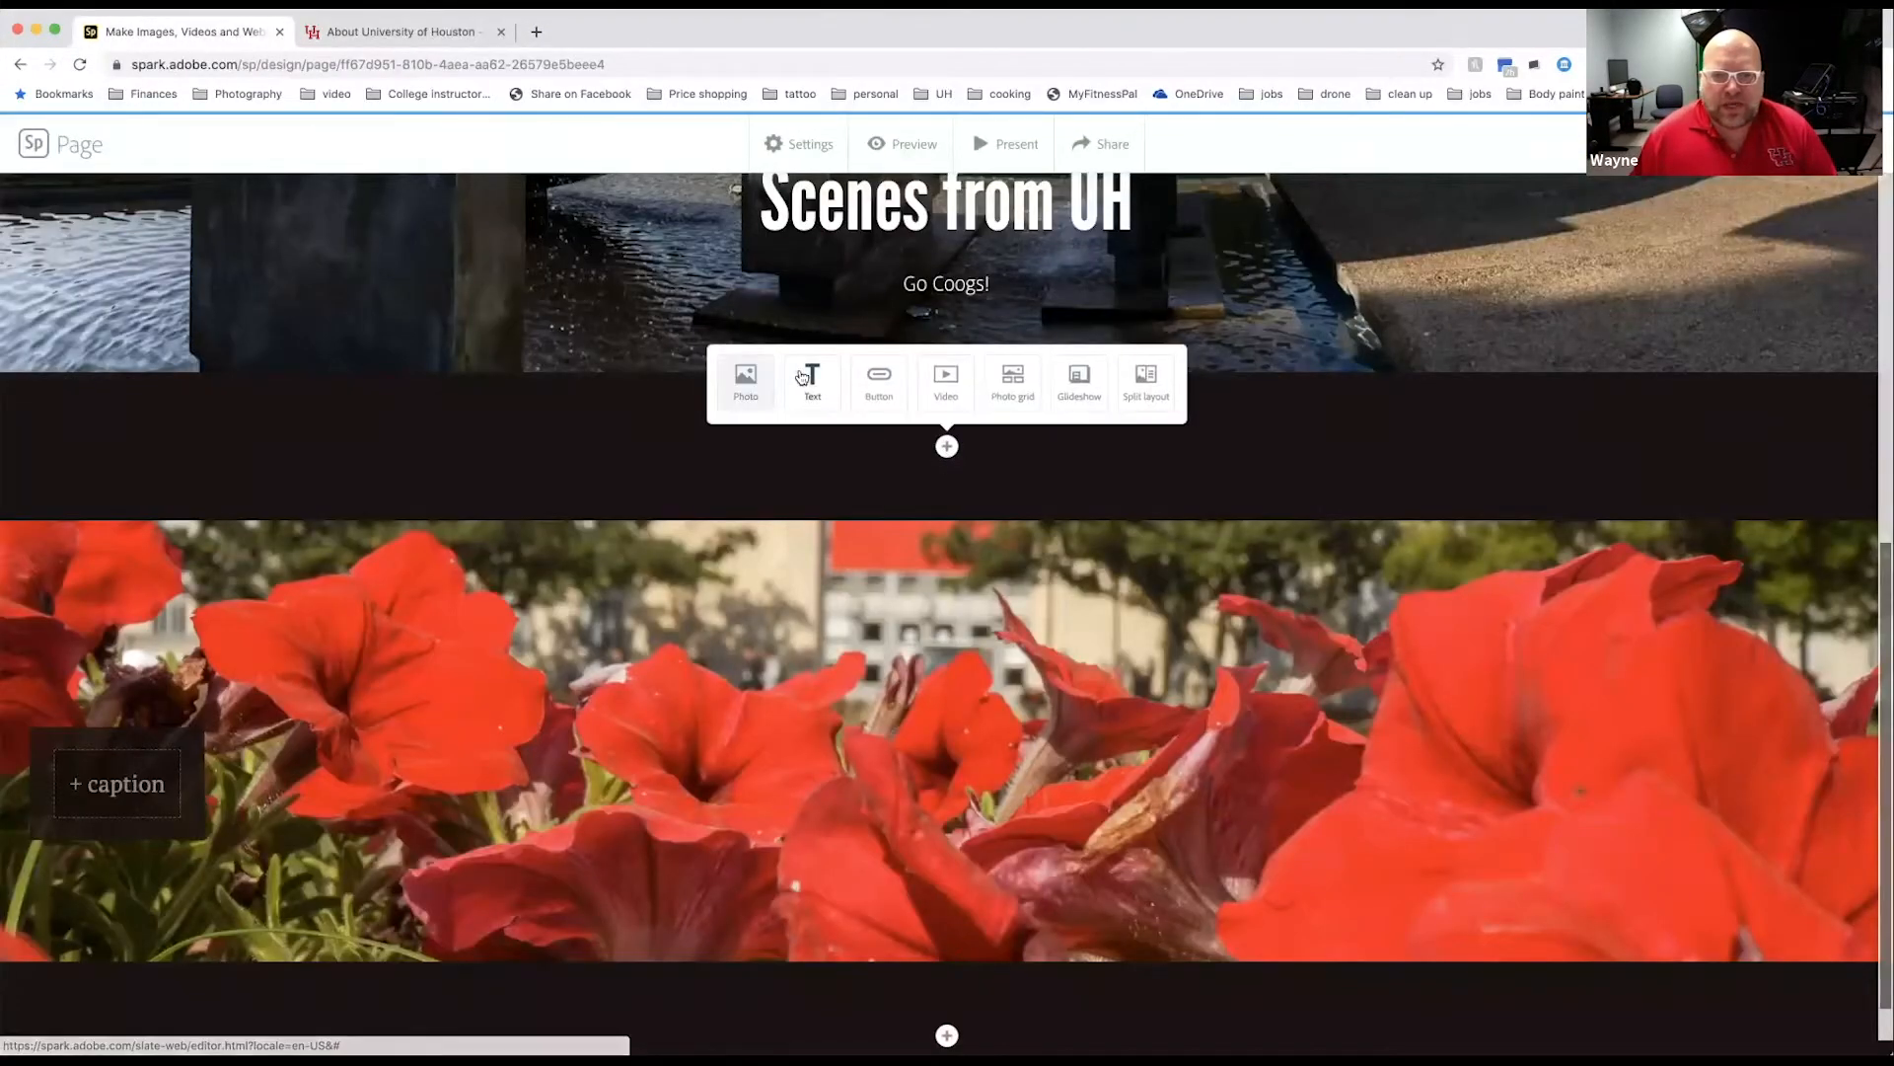
left_click(803, 373)
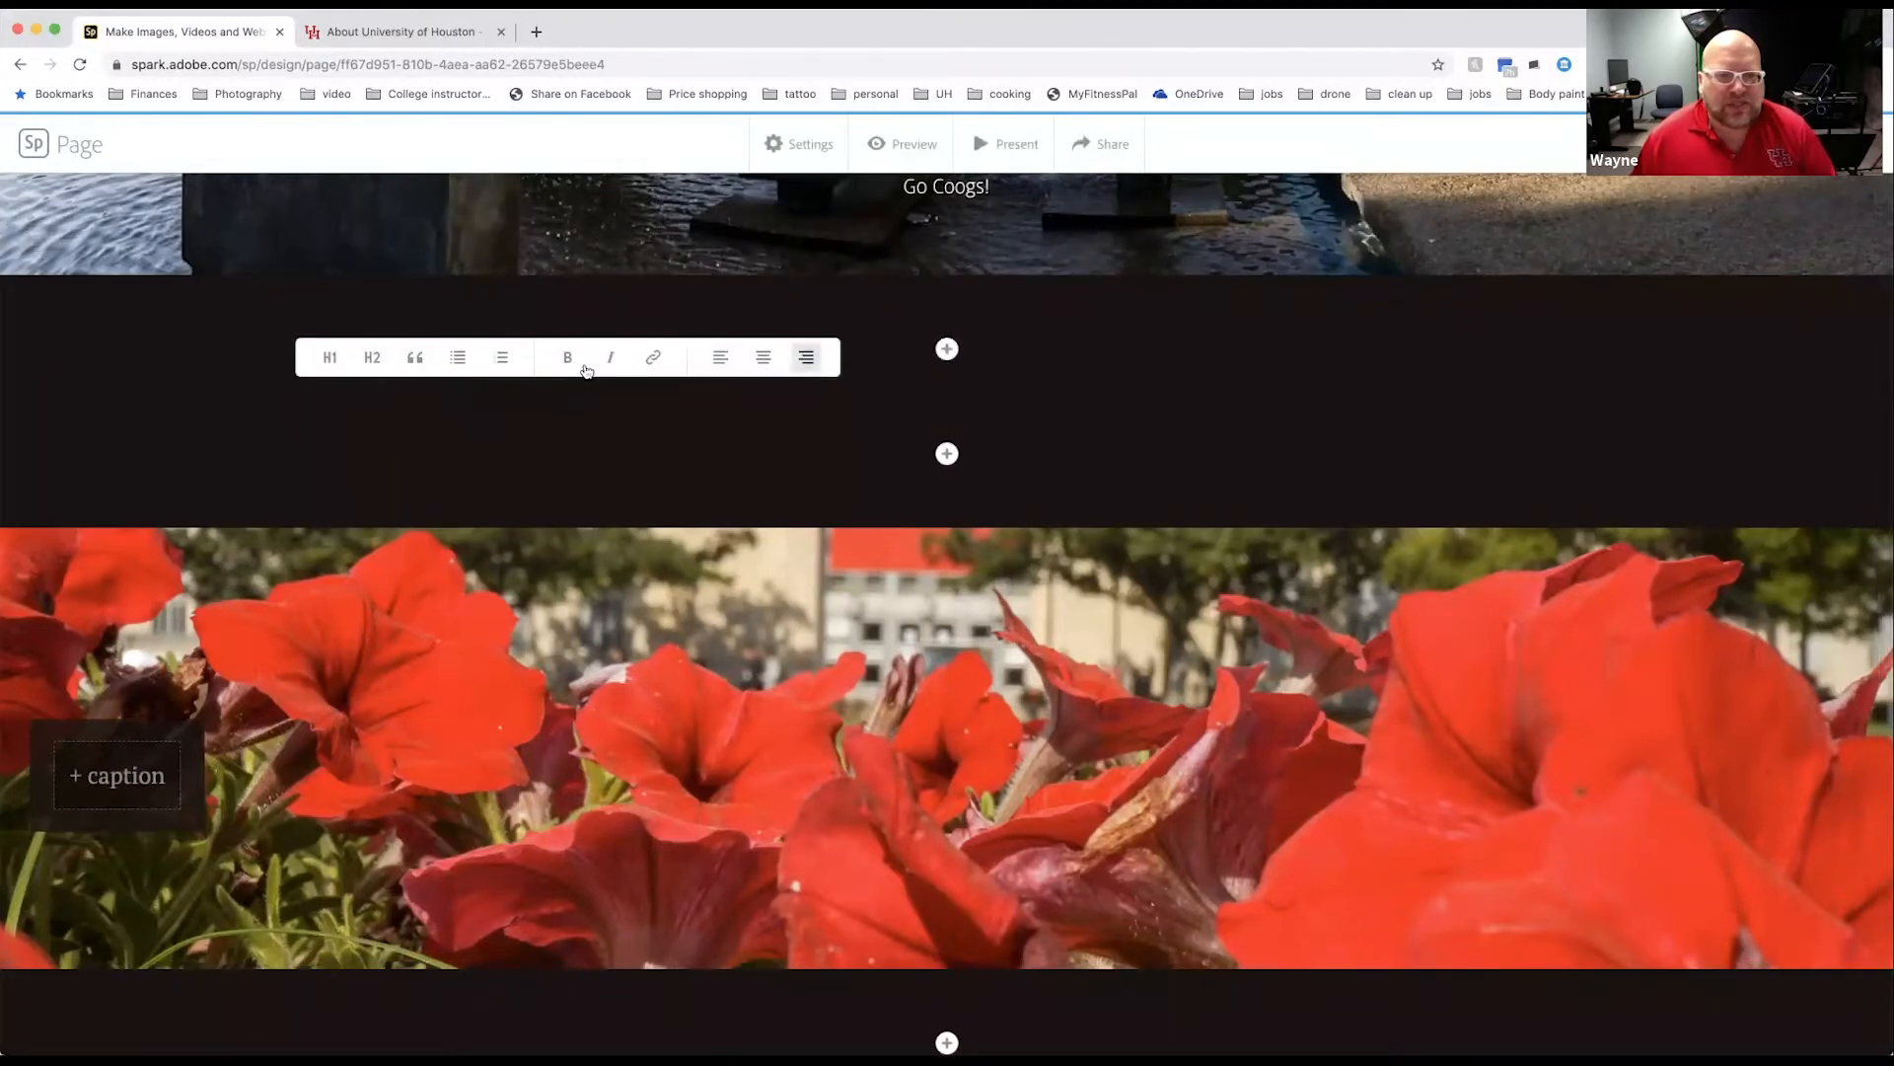
left_click(416, 361)
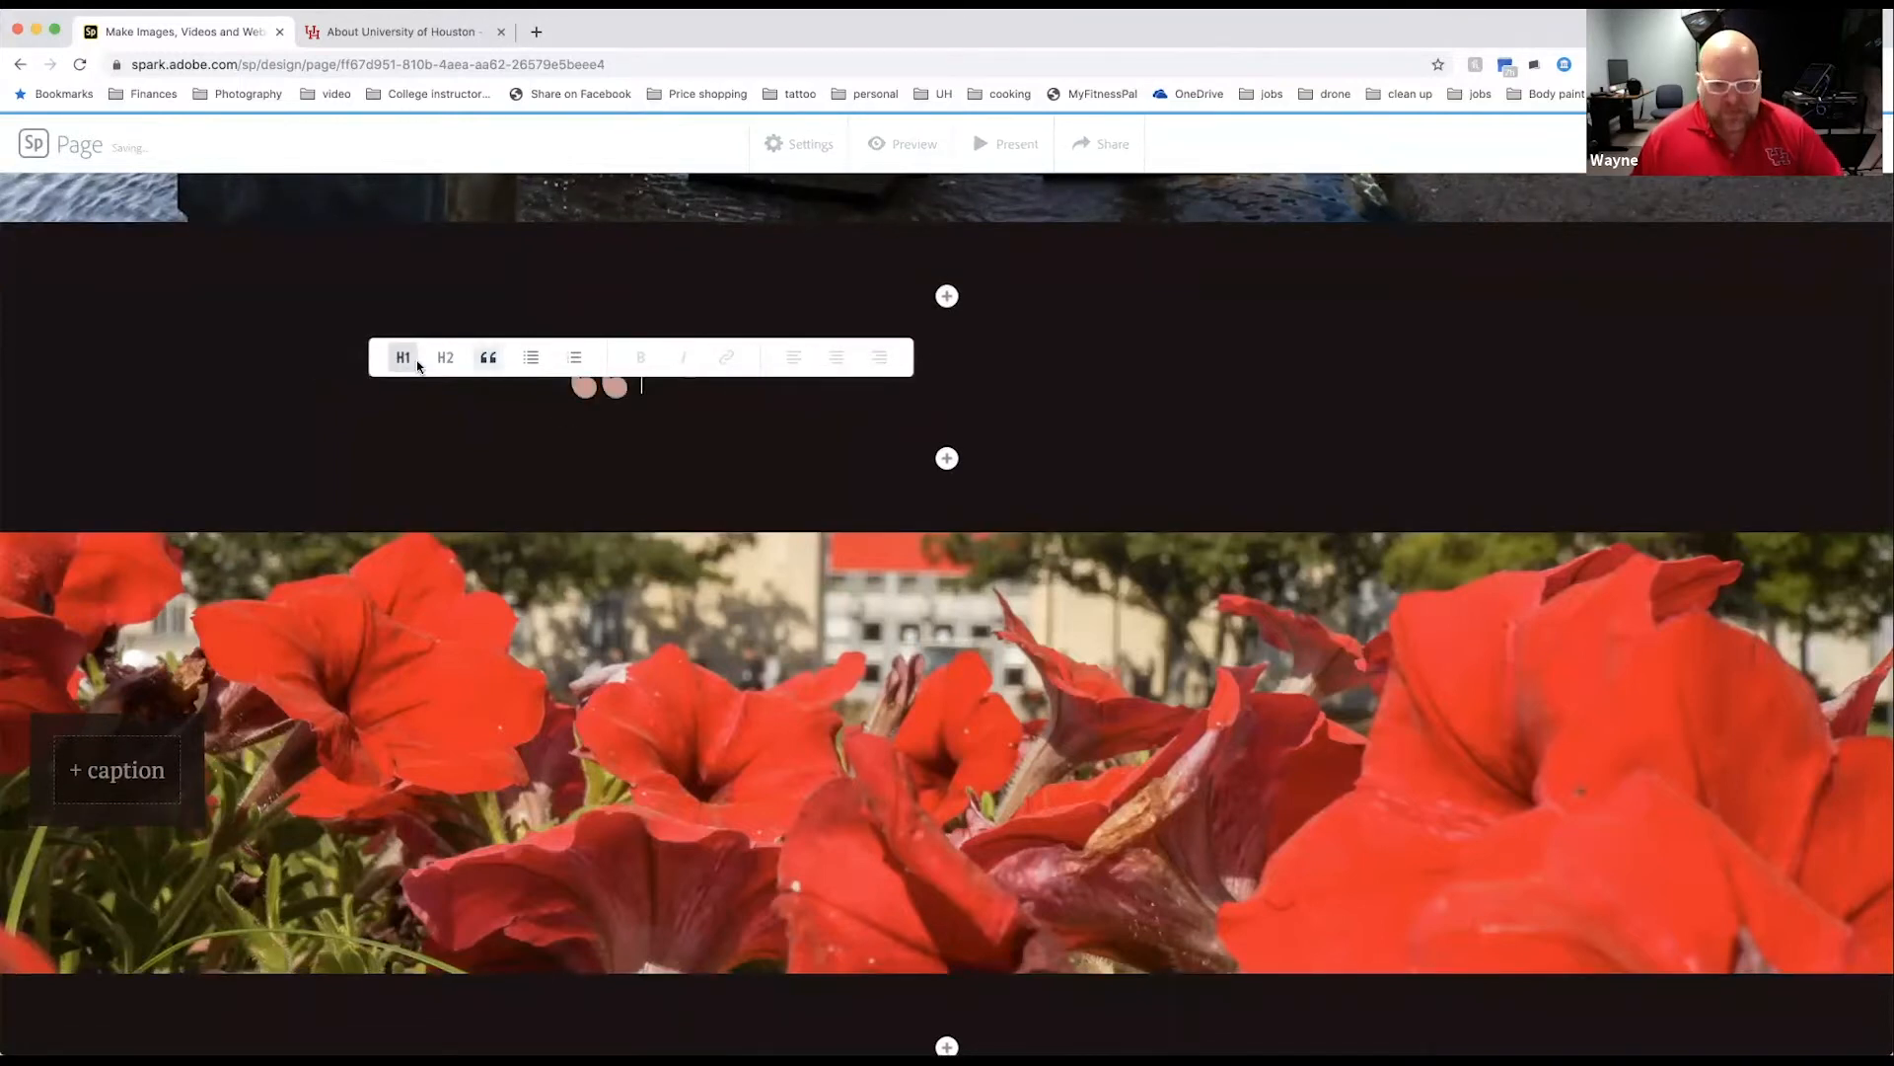
type("Established in 1927, the University of Houston empowers students in their pursuit of learning, discovery, leadership and engagement. Located in a sprawling metropolis, our premier Tier One campus provides students with cutting edge programs including undergraduate, graduate, doctoral, distance and continuing education. Ranked among the best colleges in America, UH is home to award-winning faculty, innovative research centers, has one of the most diverse student populations in the nation, and alumni who have become international leaders.")
scroll(870, 345, "up", 2)
scroll(870, 346, "down", 3)
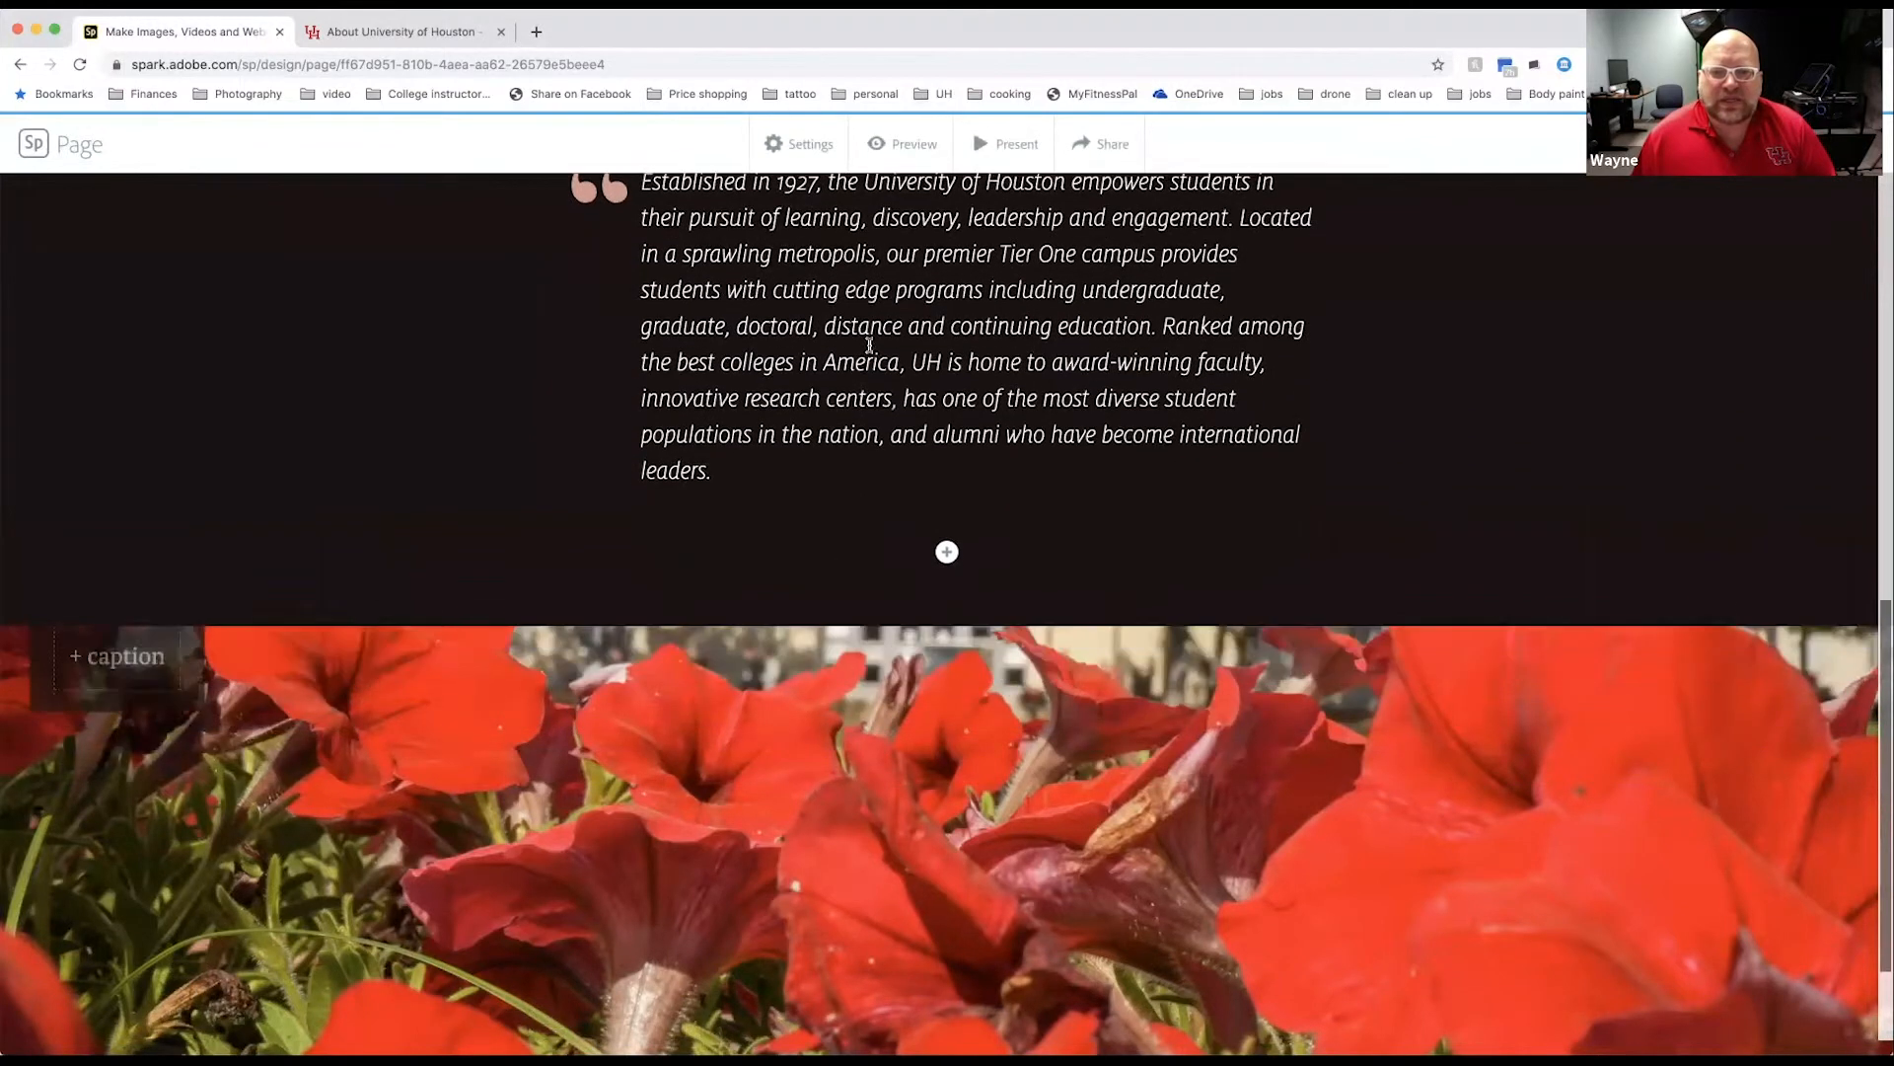
Step: Import the pink flower photo from Lightroom as a new photo section below the red flower photo
scroll(869, 344, "down", 3)
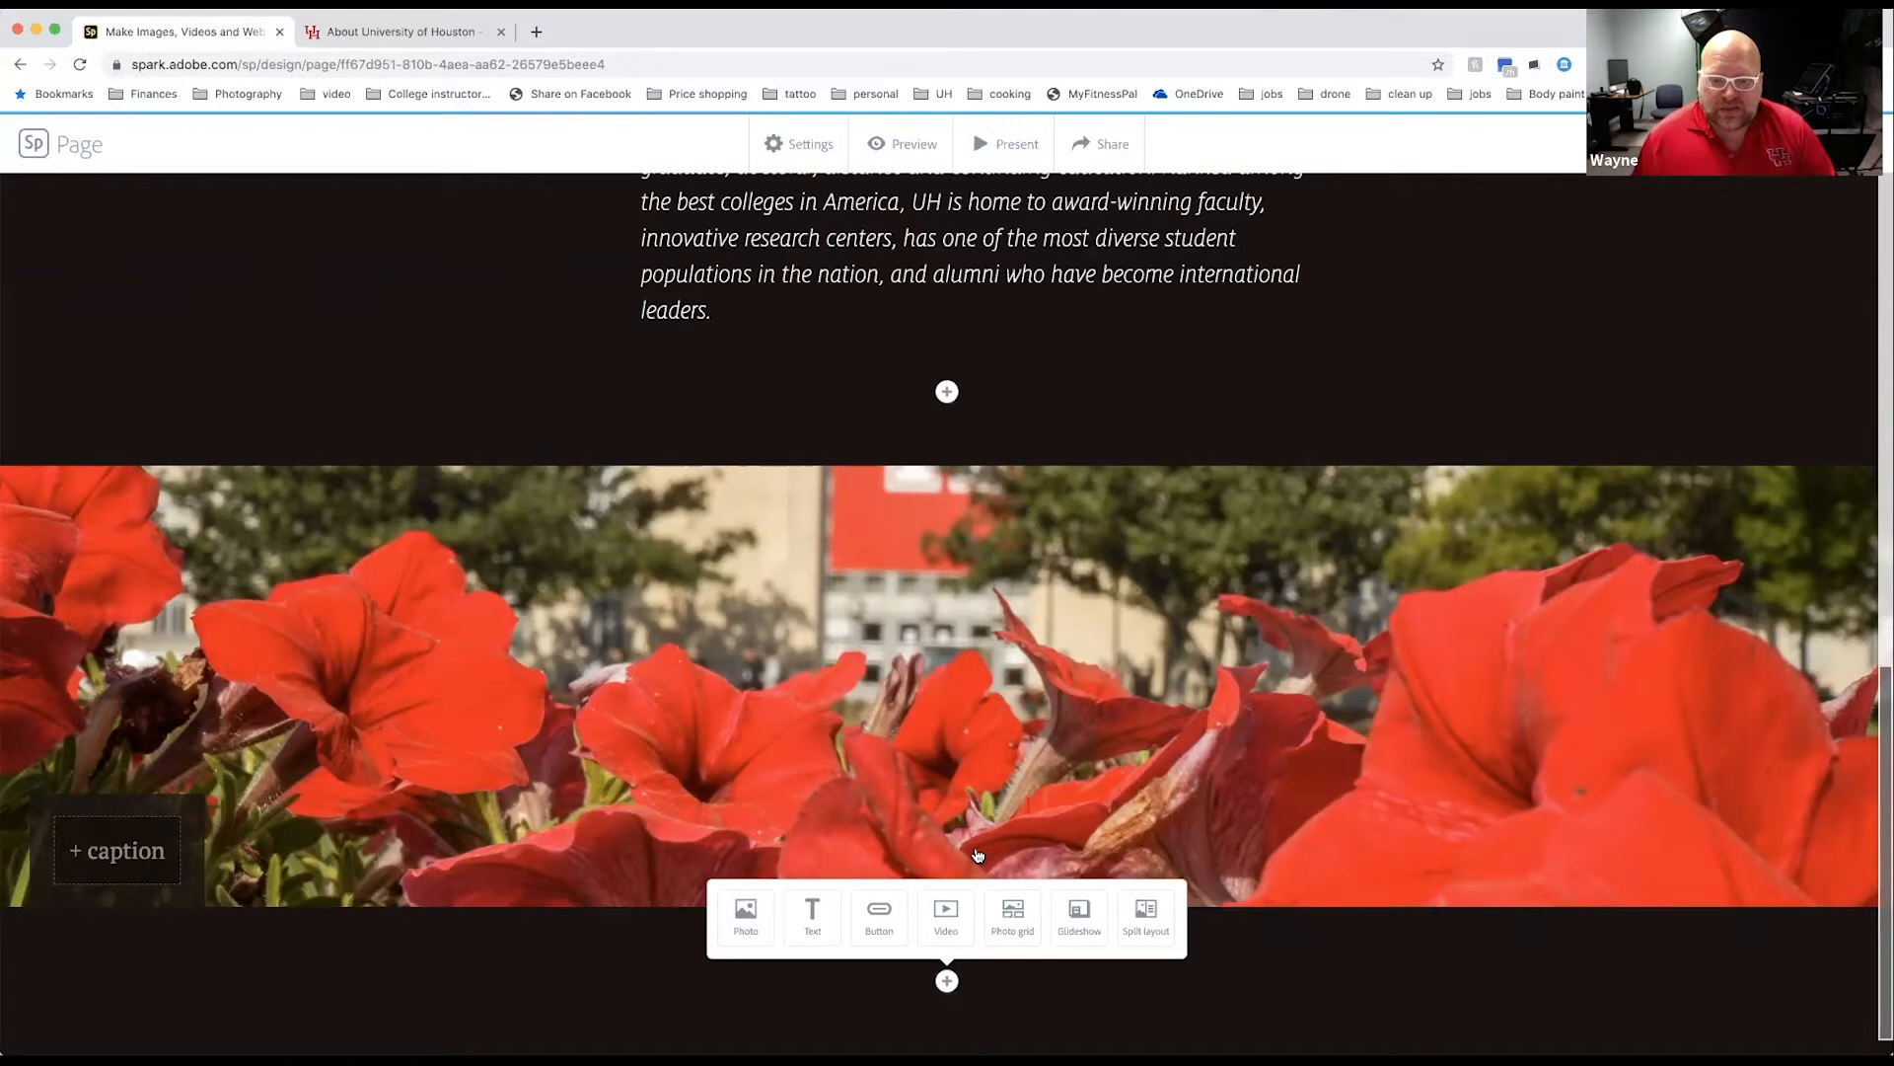
left_click(746, 933)
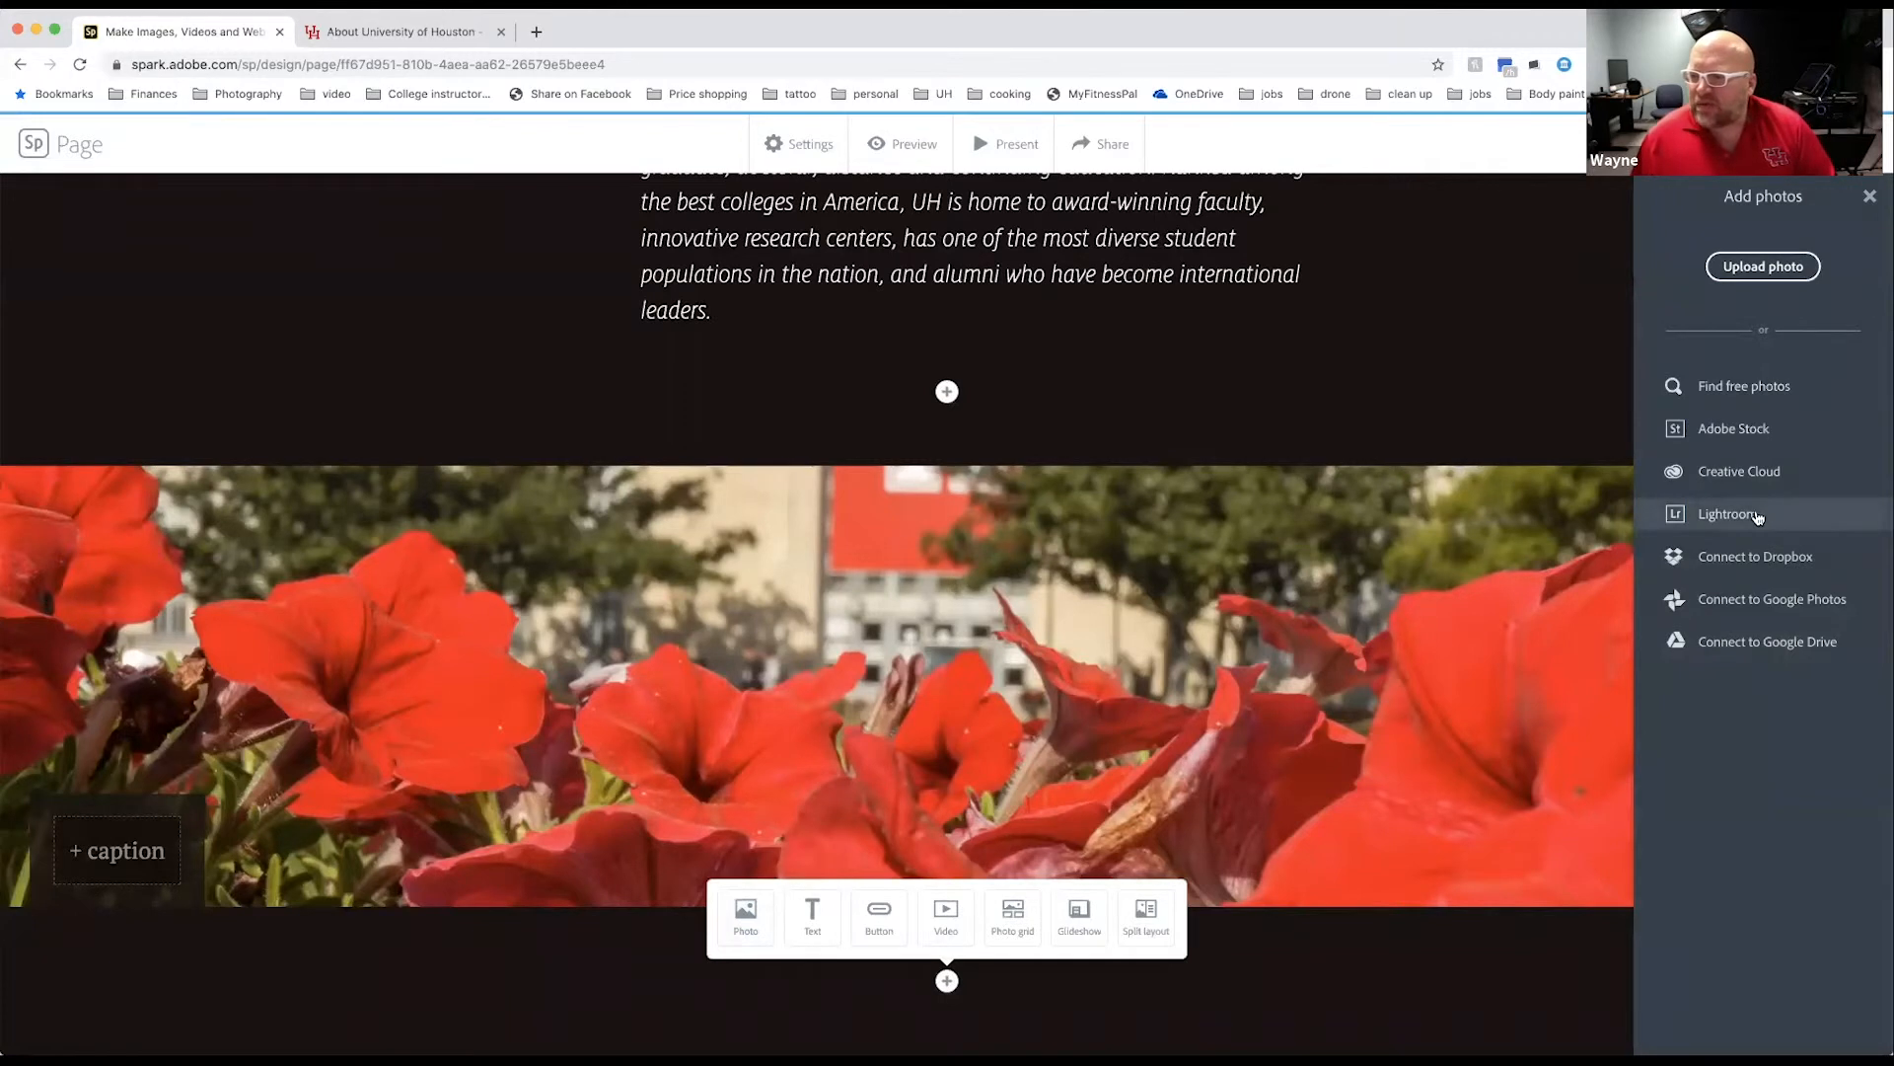
left_click(1728, 514)
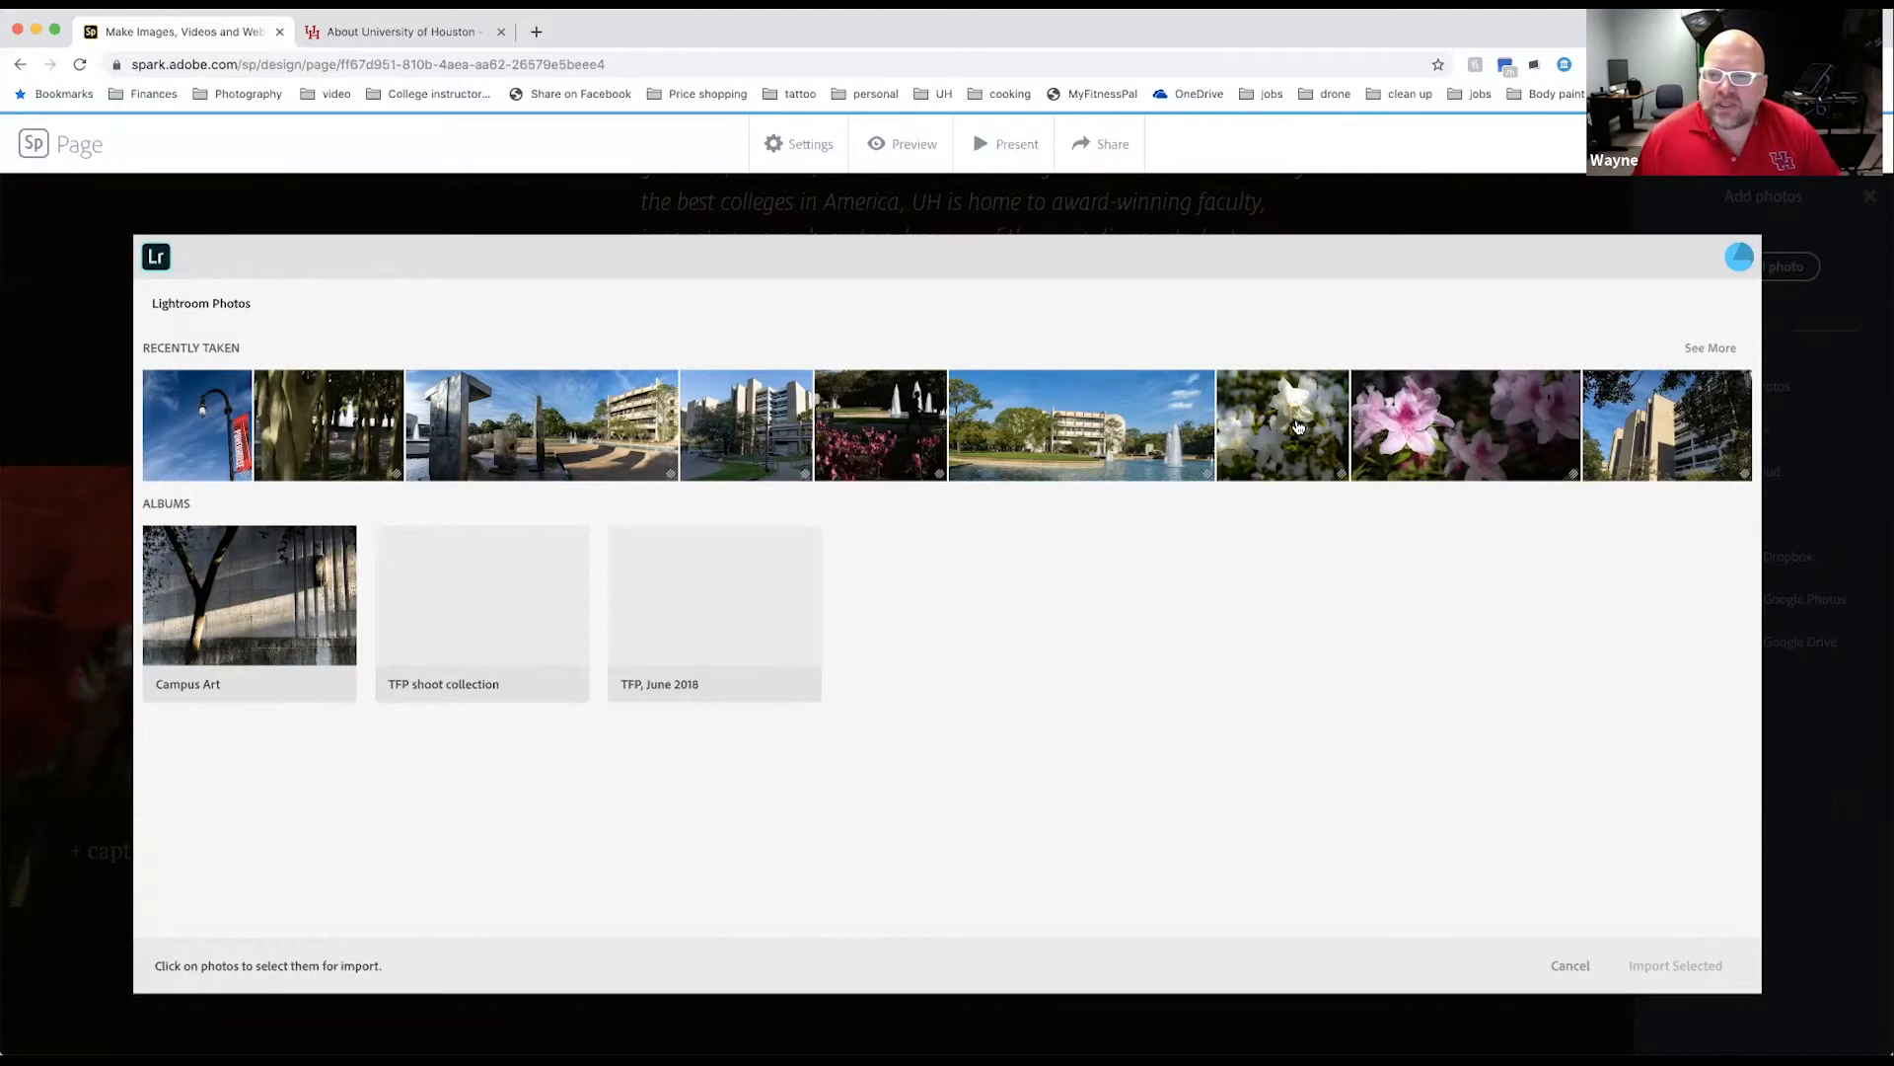
left_click(1517, 433)
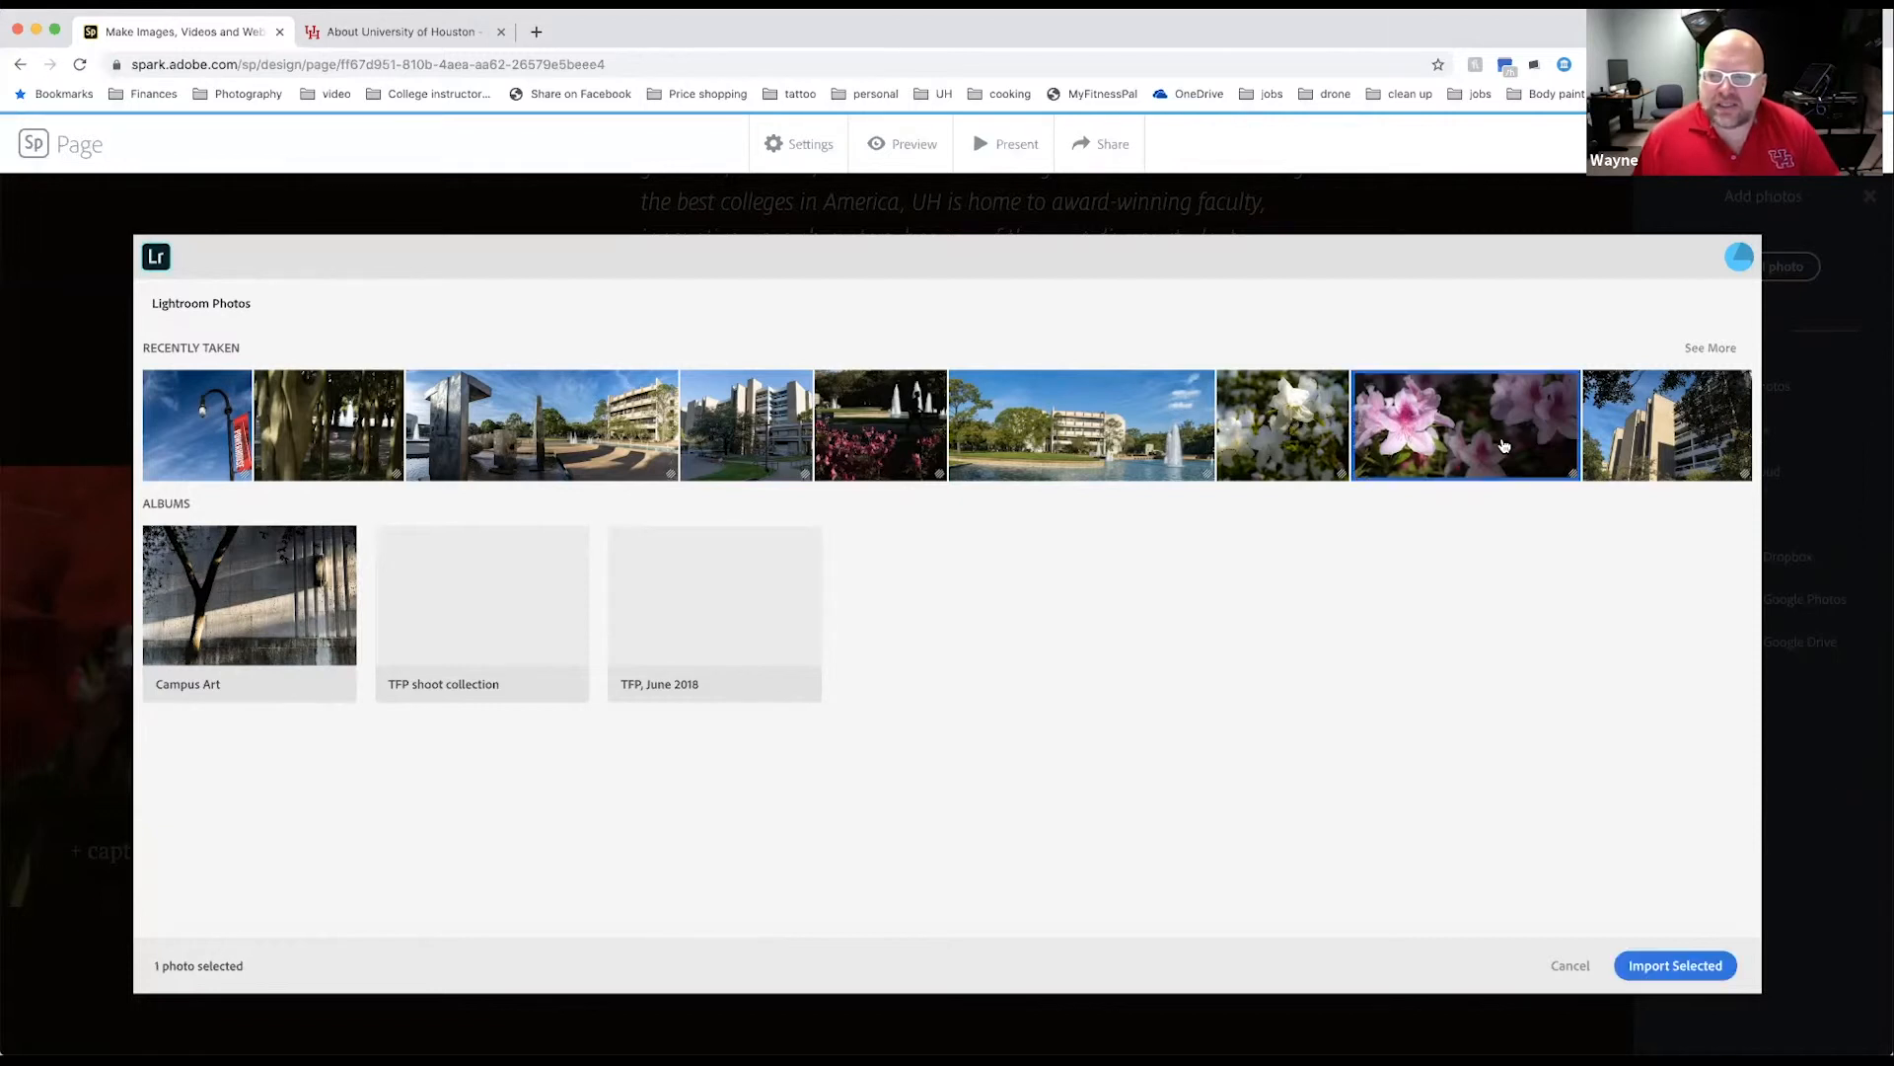
left_click(1685, 963)
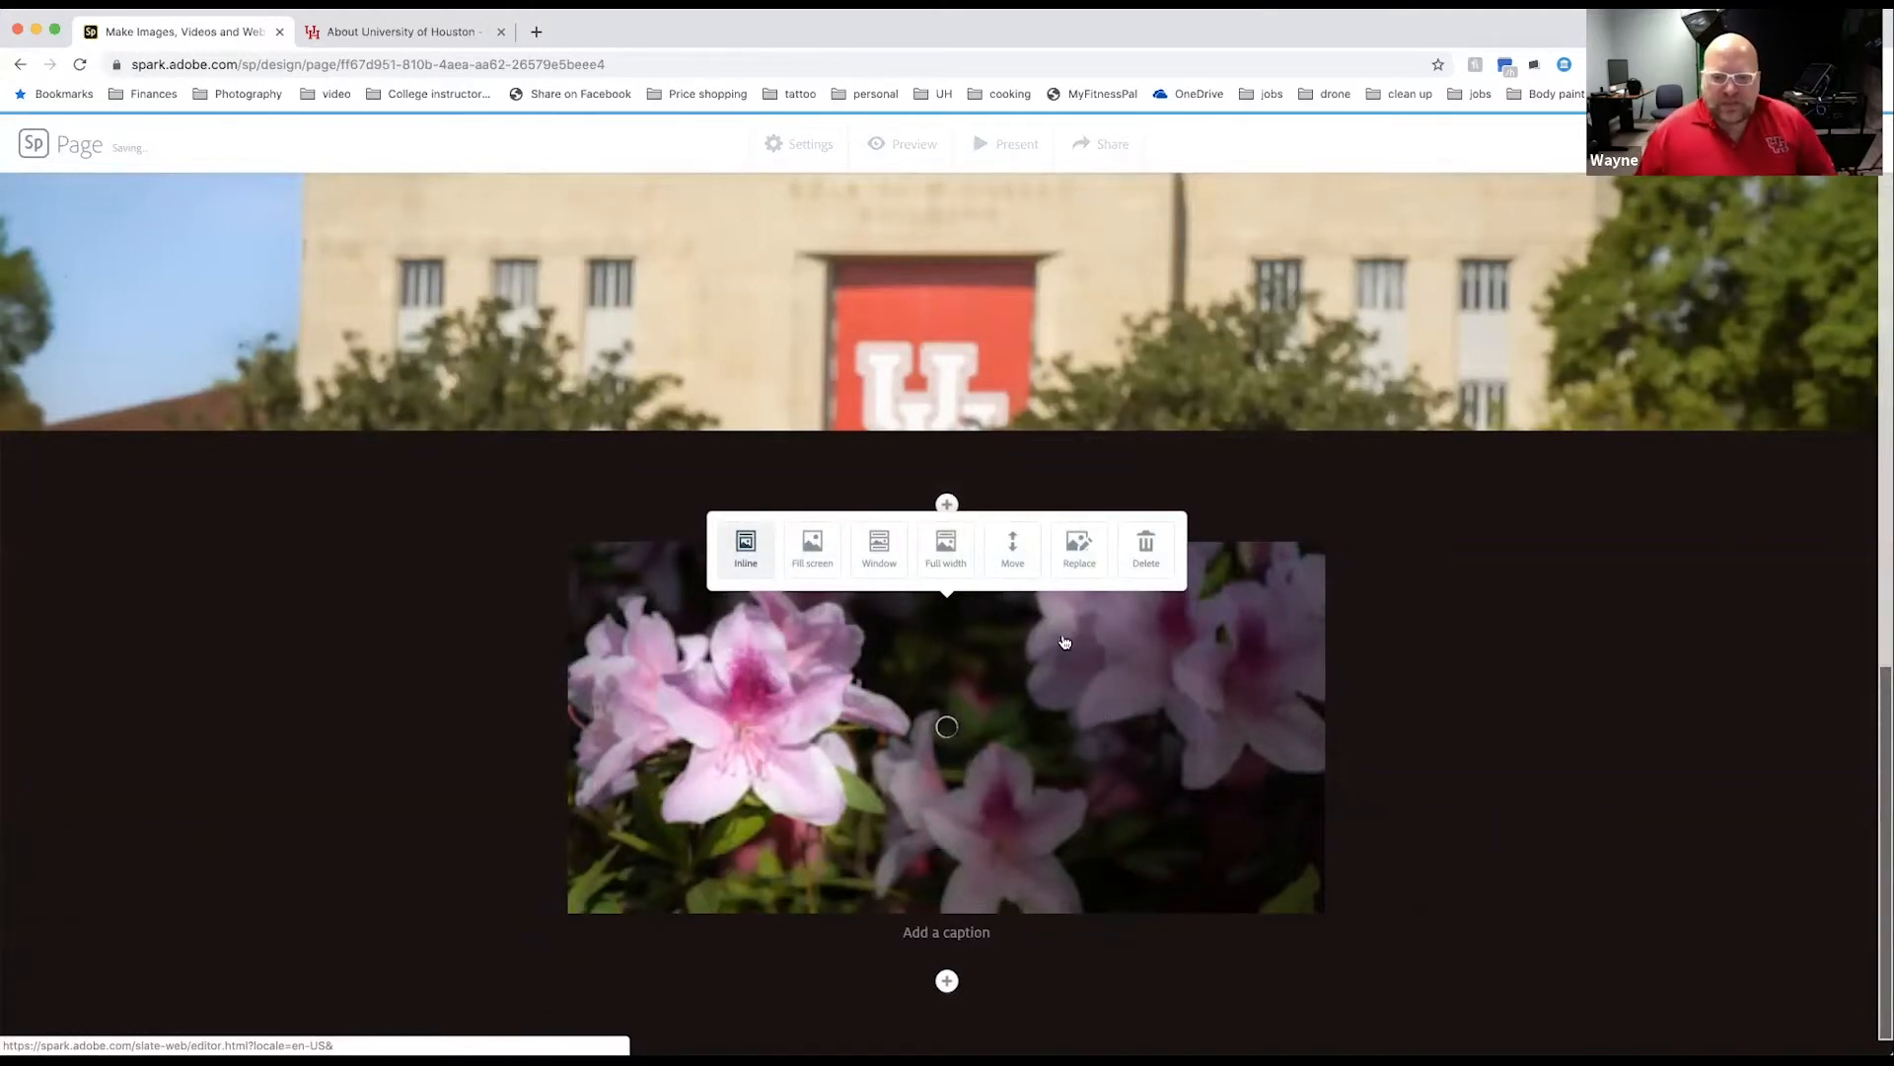
scroll(1258, 657, "up", 5)
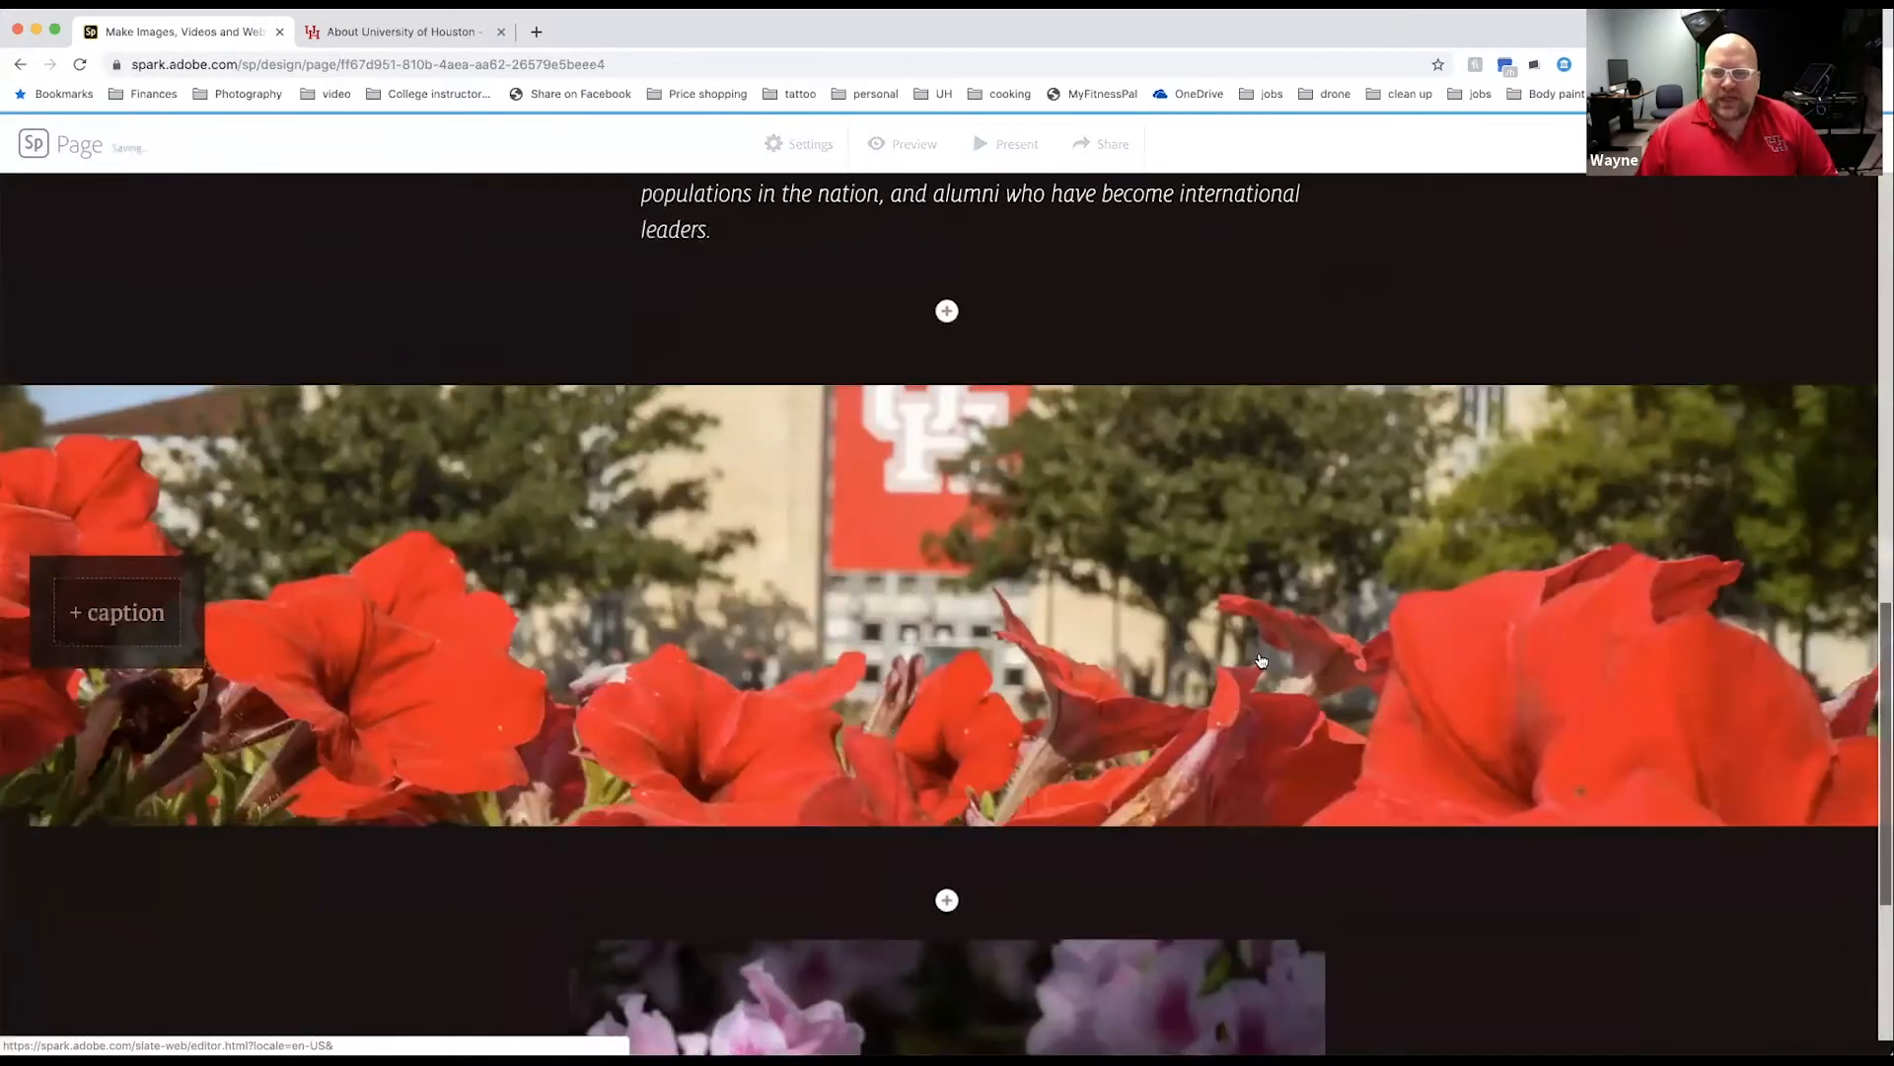
scroll(1261, 659, "down", 5)
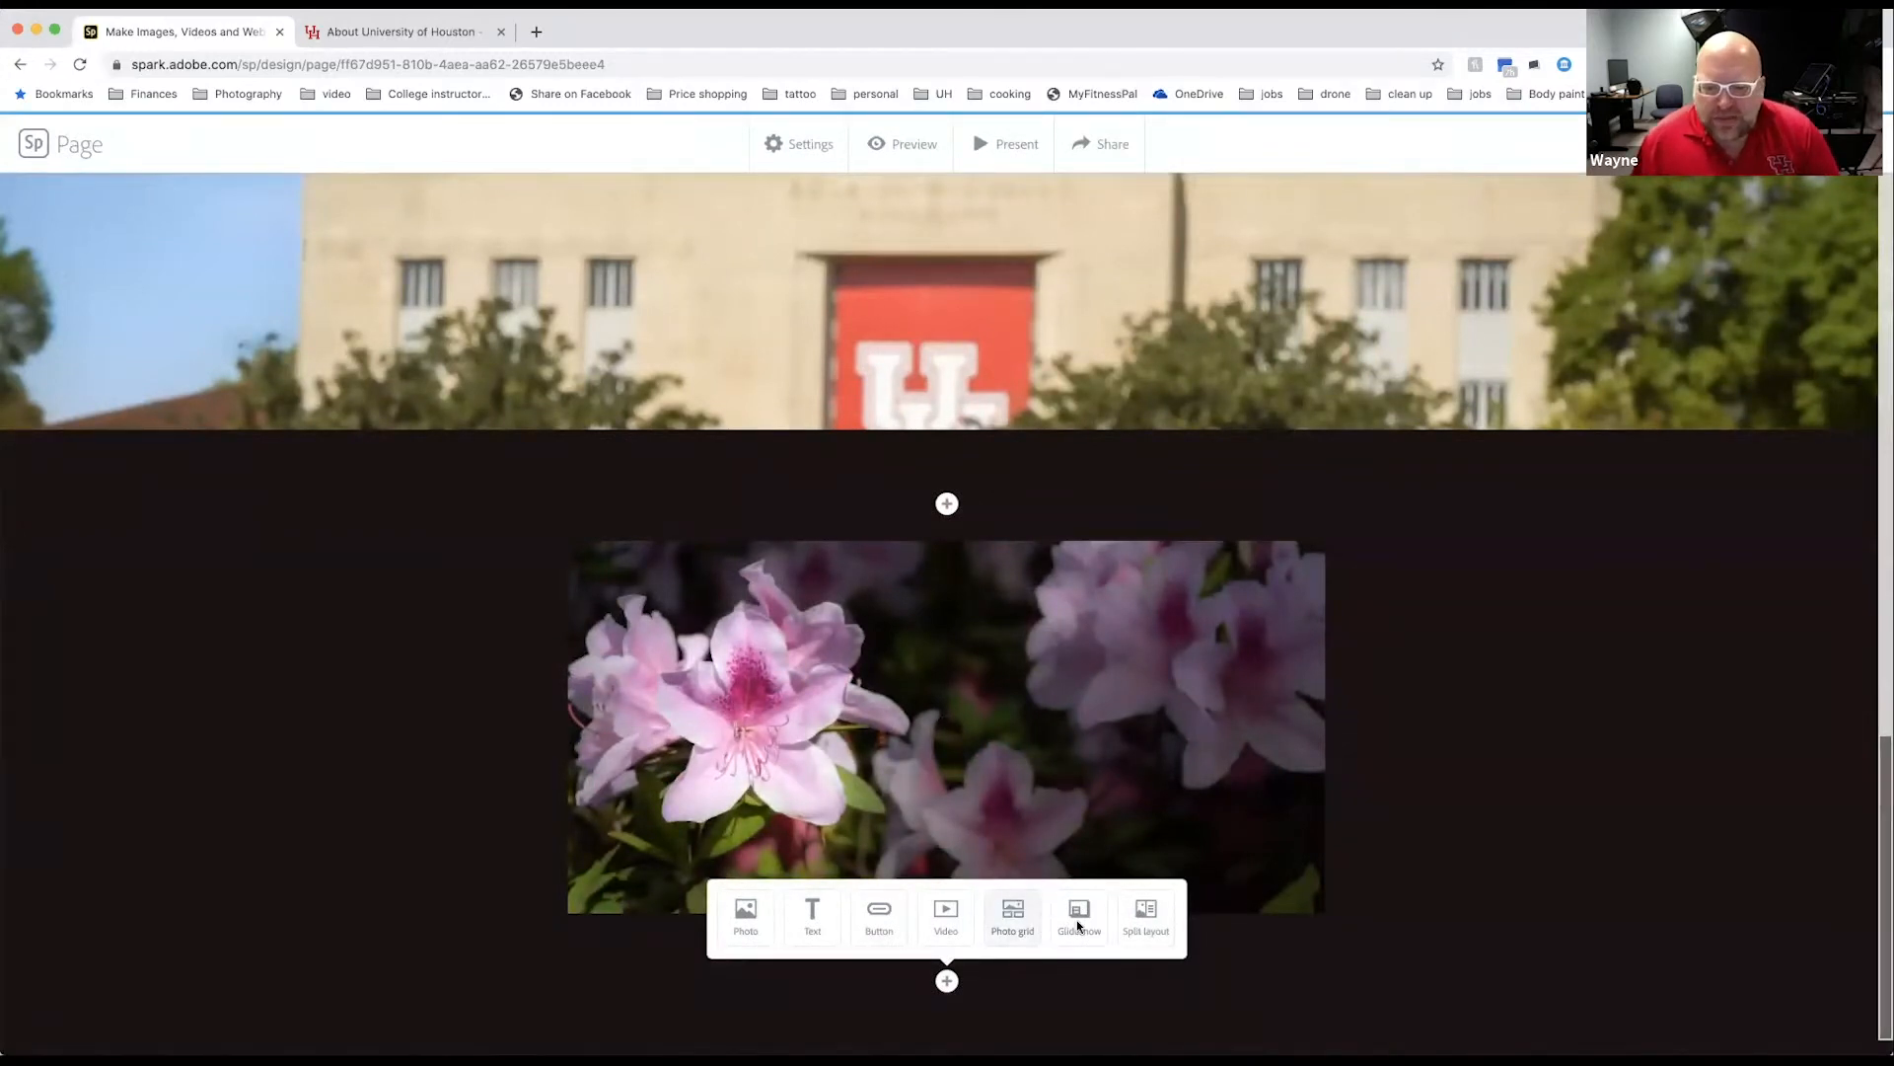
Step: Add a split layout section at the end of the page and delete the pink flower photo above it
left_click(1148, 915)
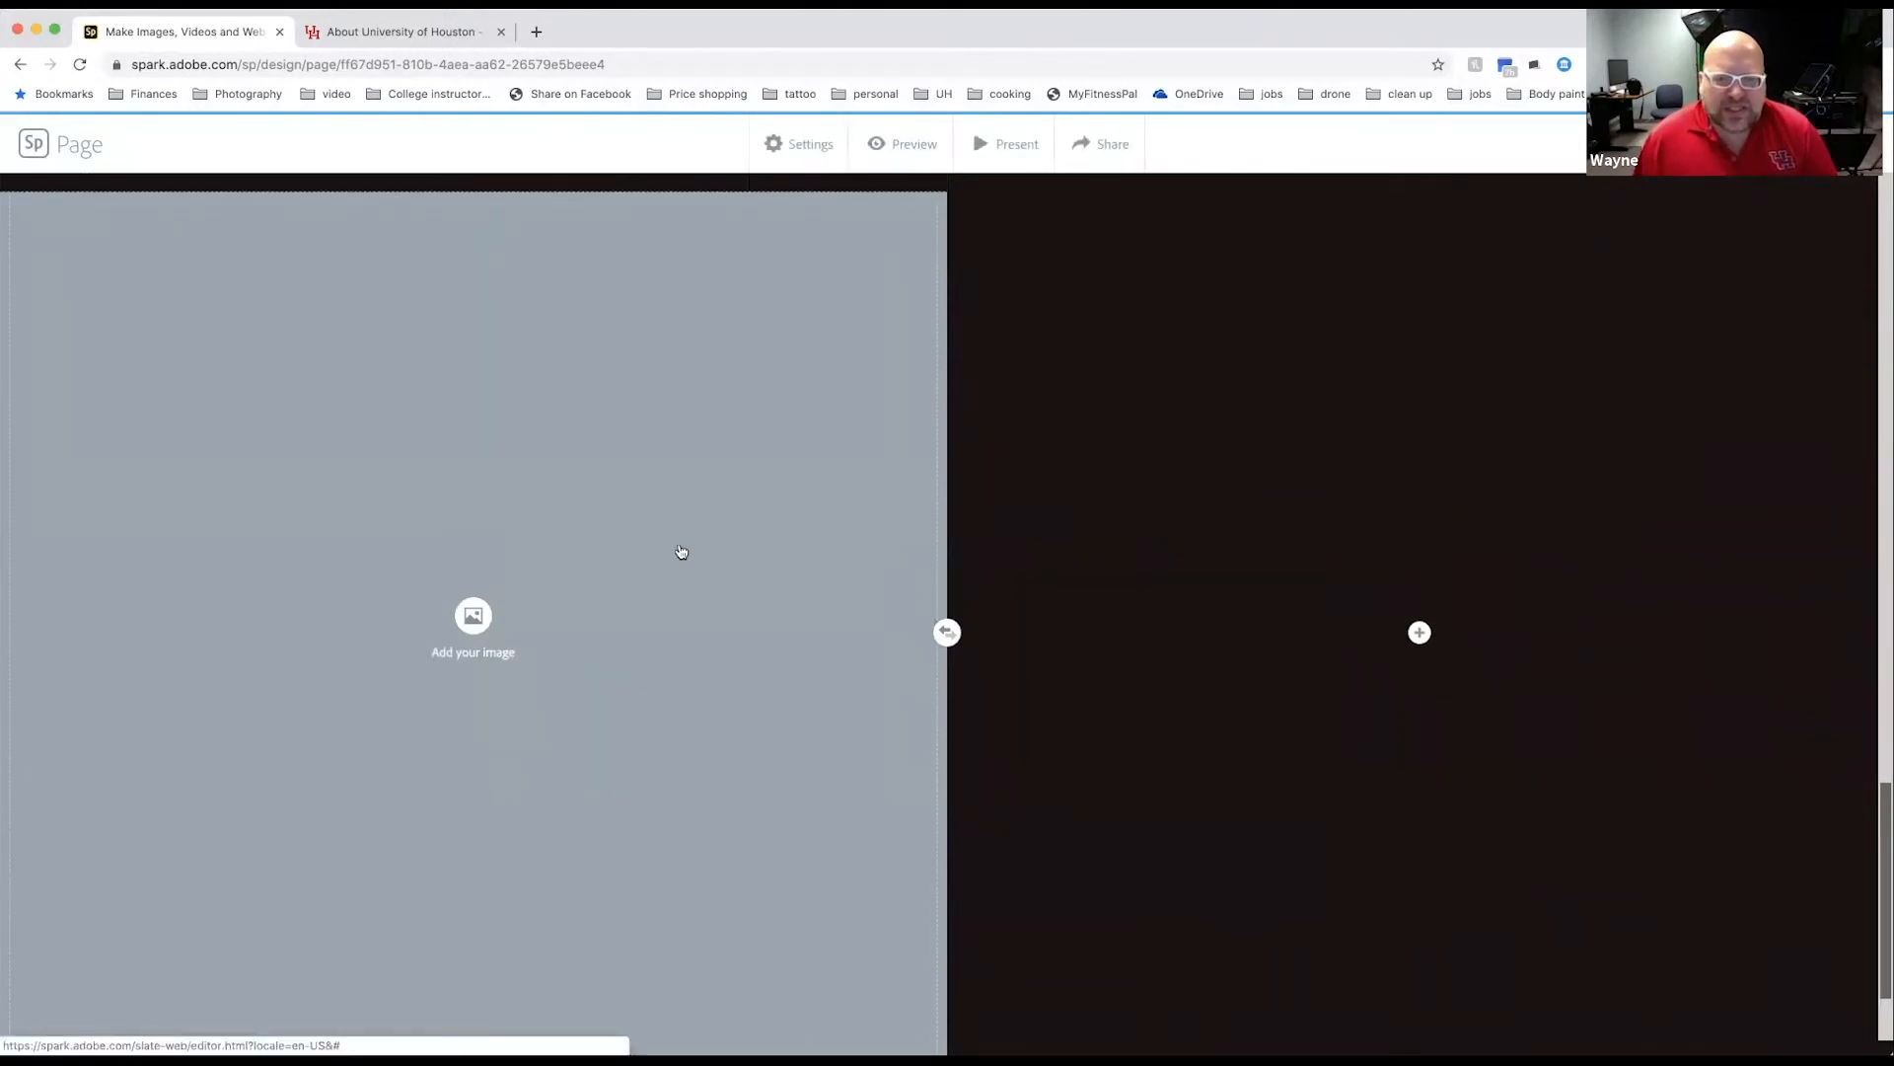
scroll(677, 550, "up", 3)
scroll(692, 579, "up", 3)
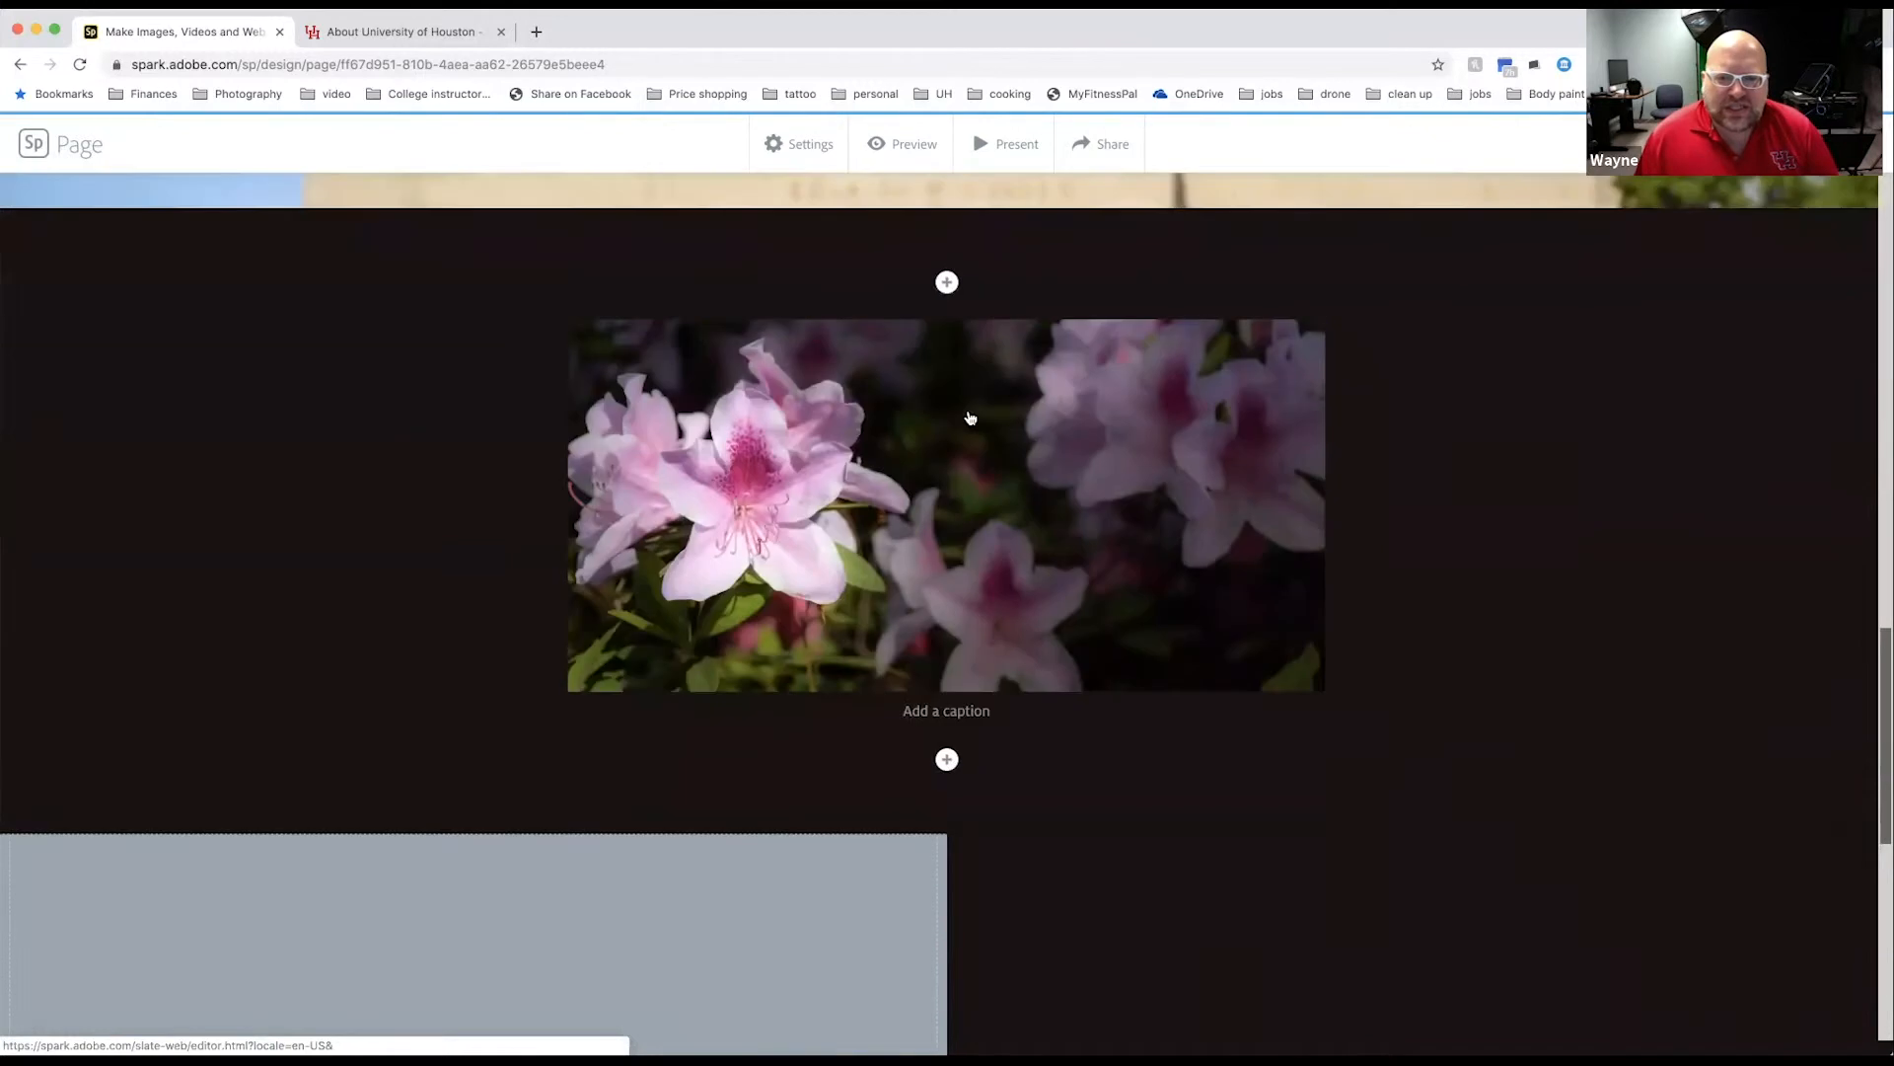
left_click(968, 415)
left_click(1148, 326)
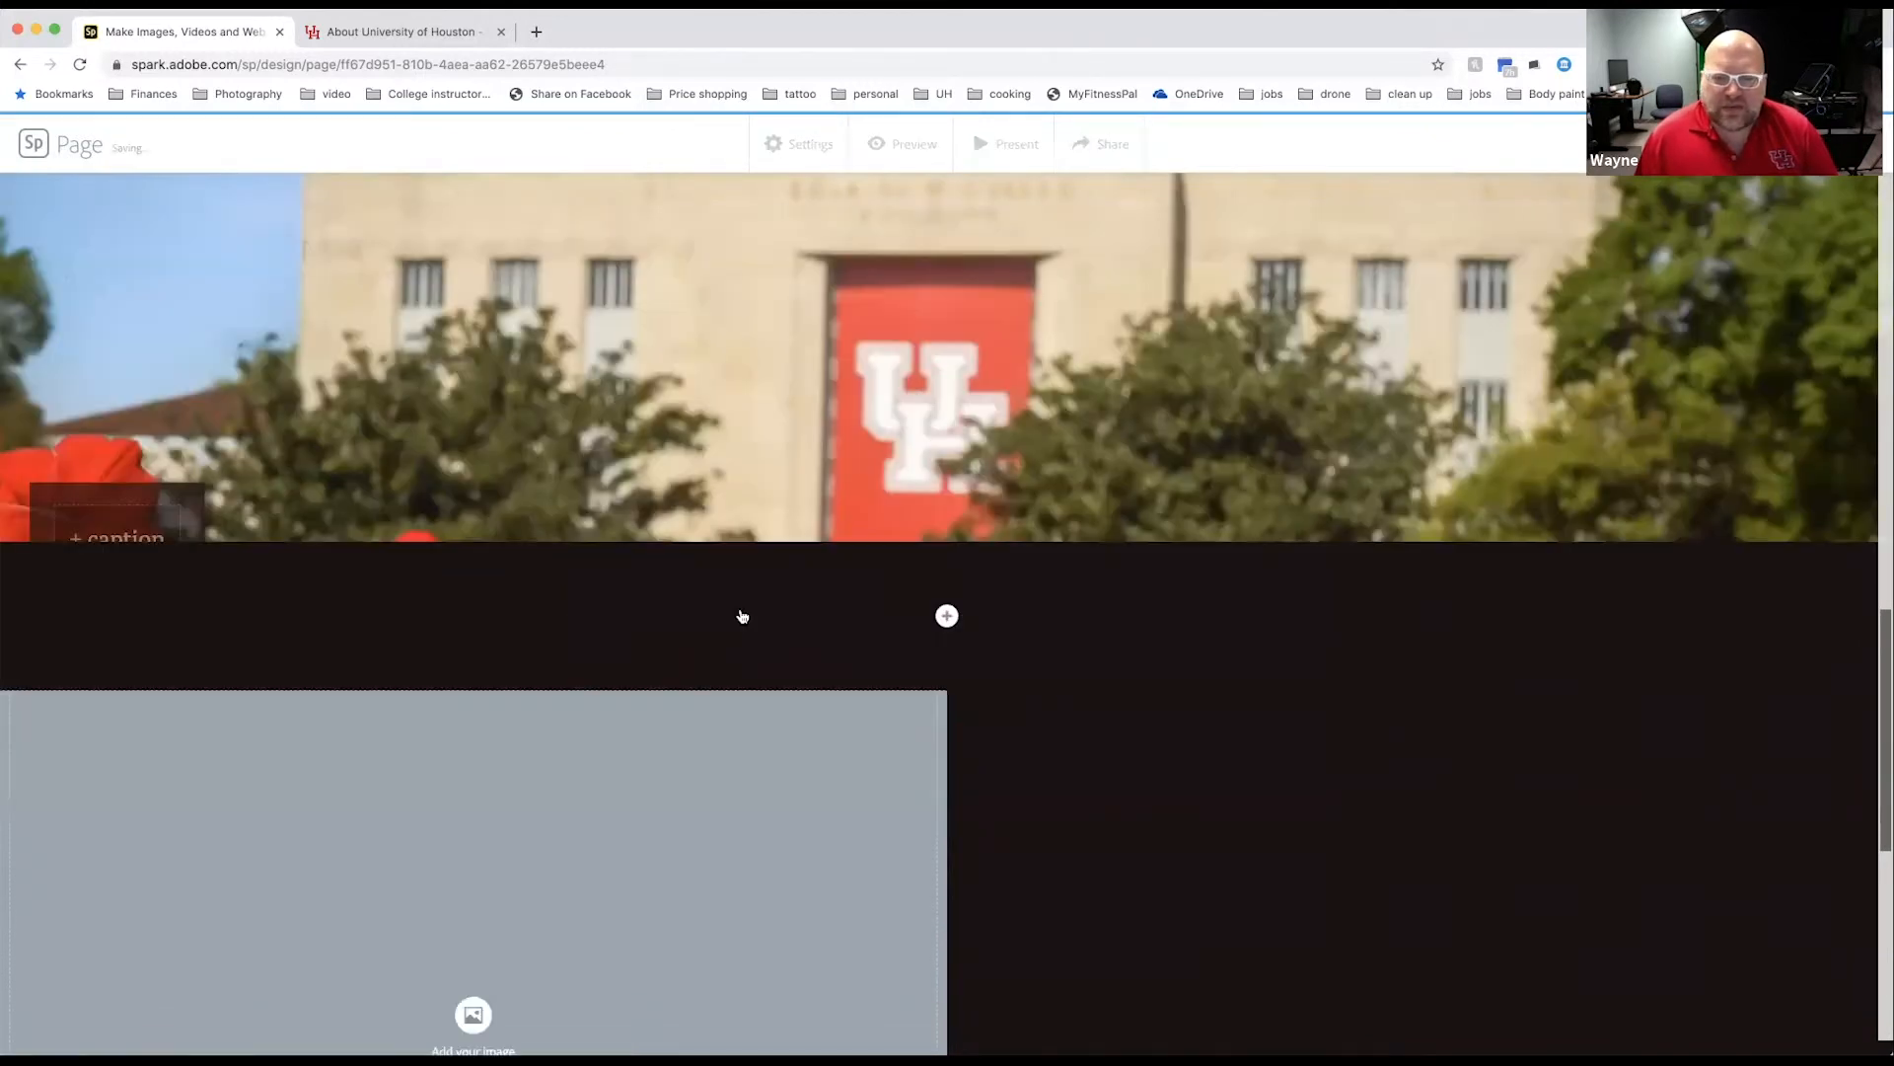
Step: Fill the image half of the split layout with the white flower photo from Lightroom
scroll(605, 896, "down", 4)
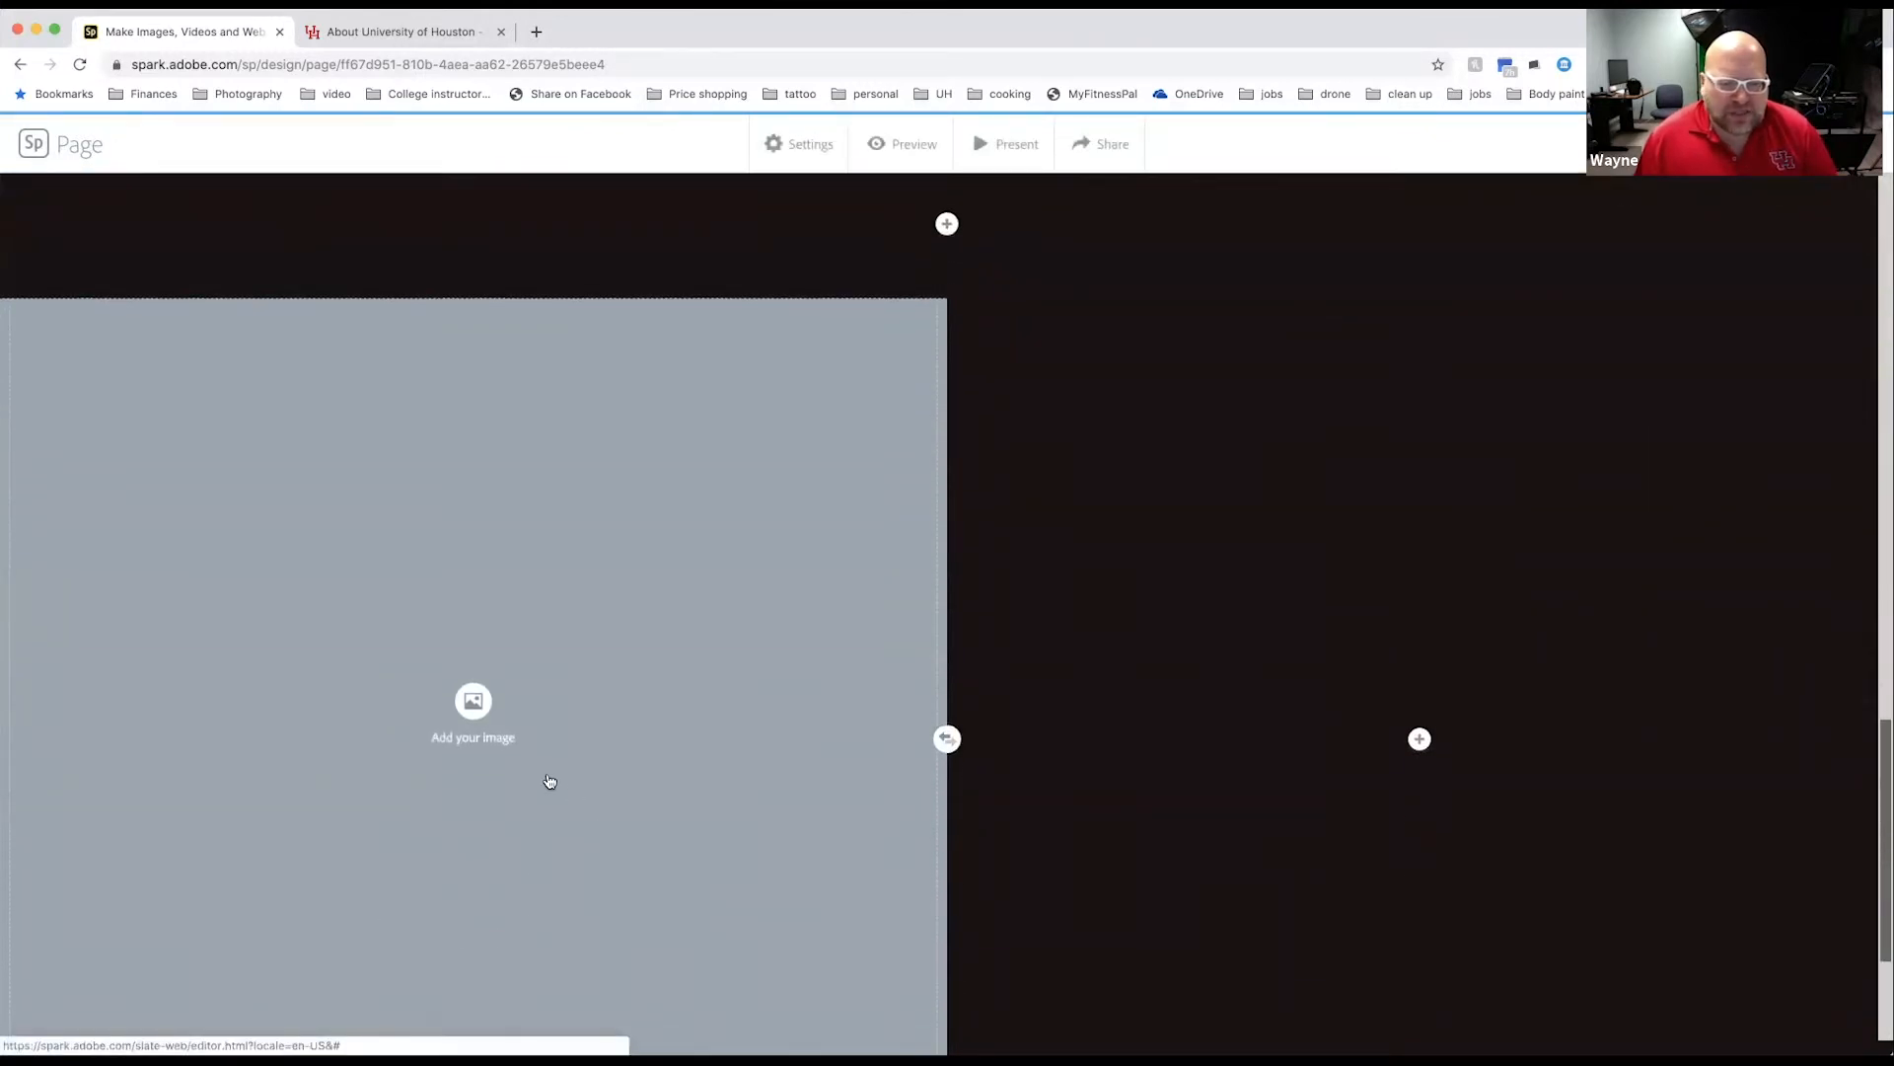
left_click(480, 702)
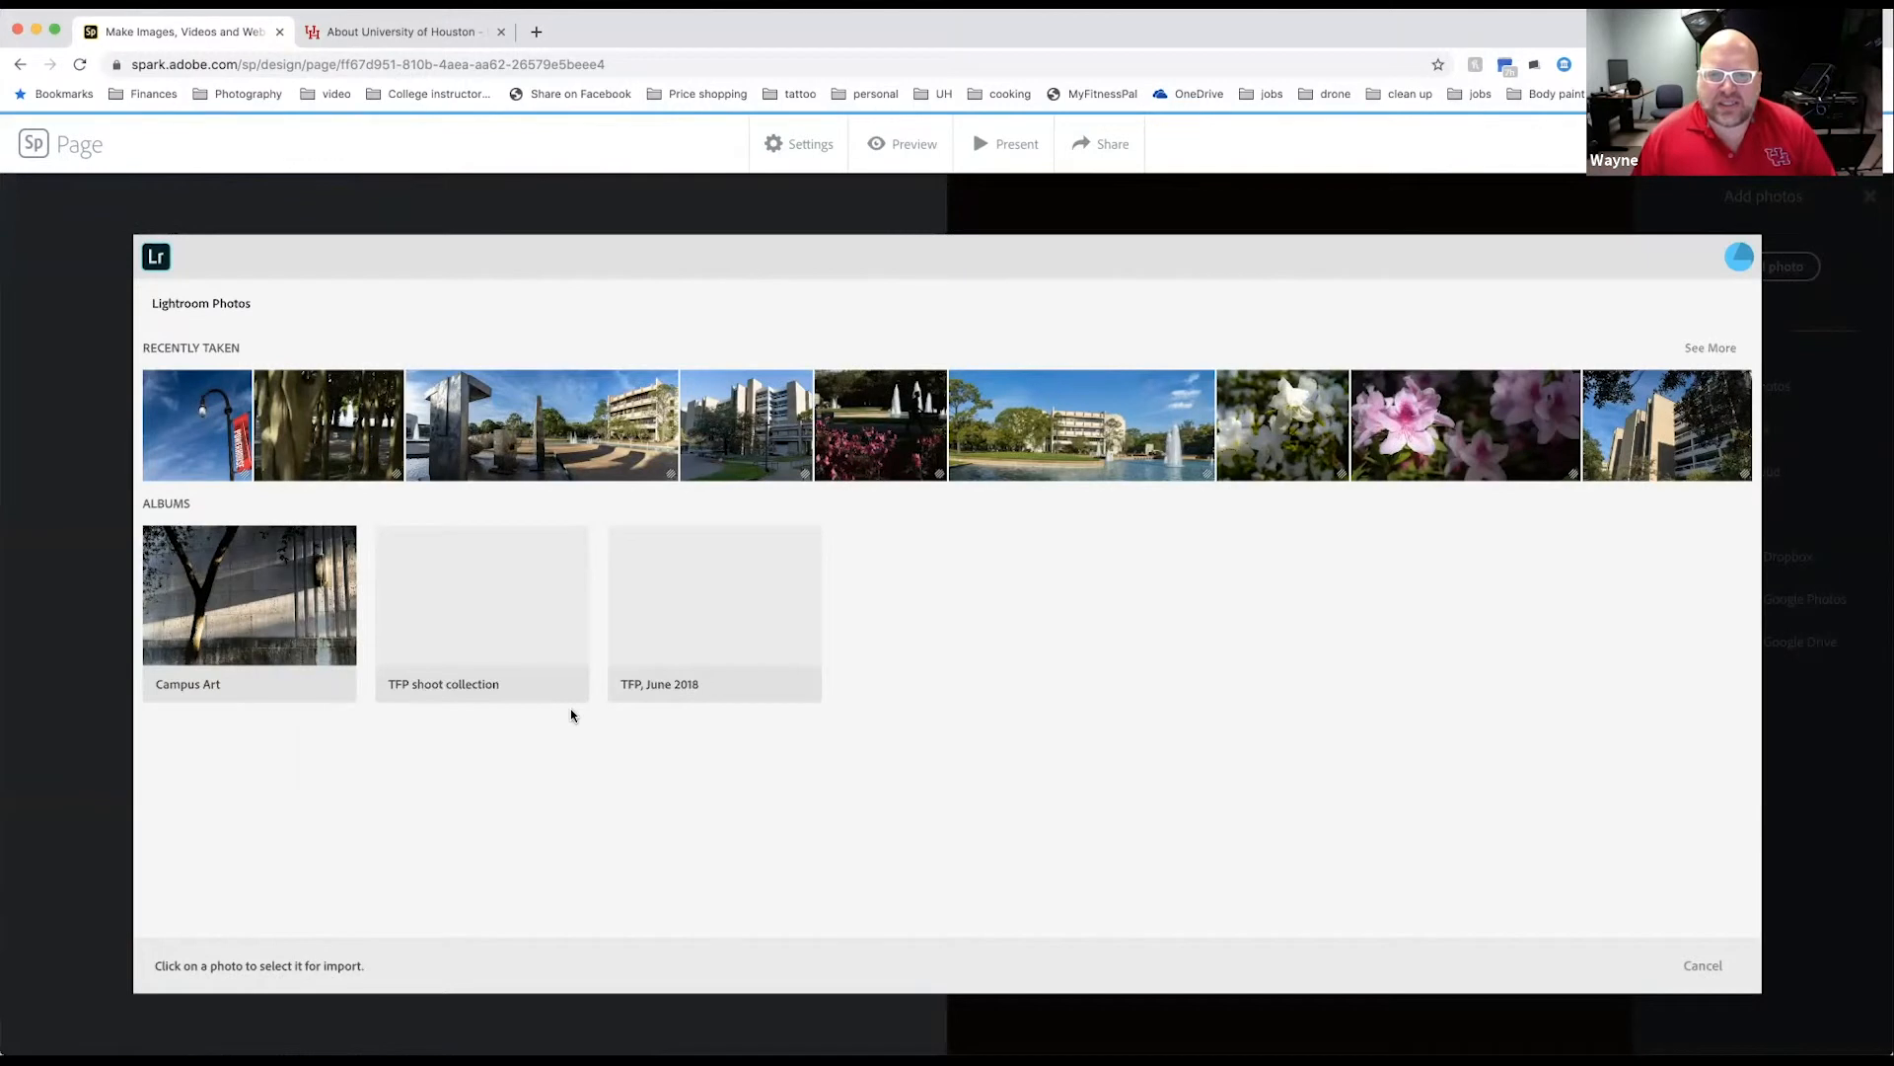
left_click(1295, 430)
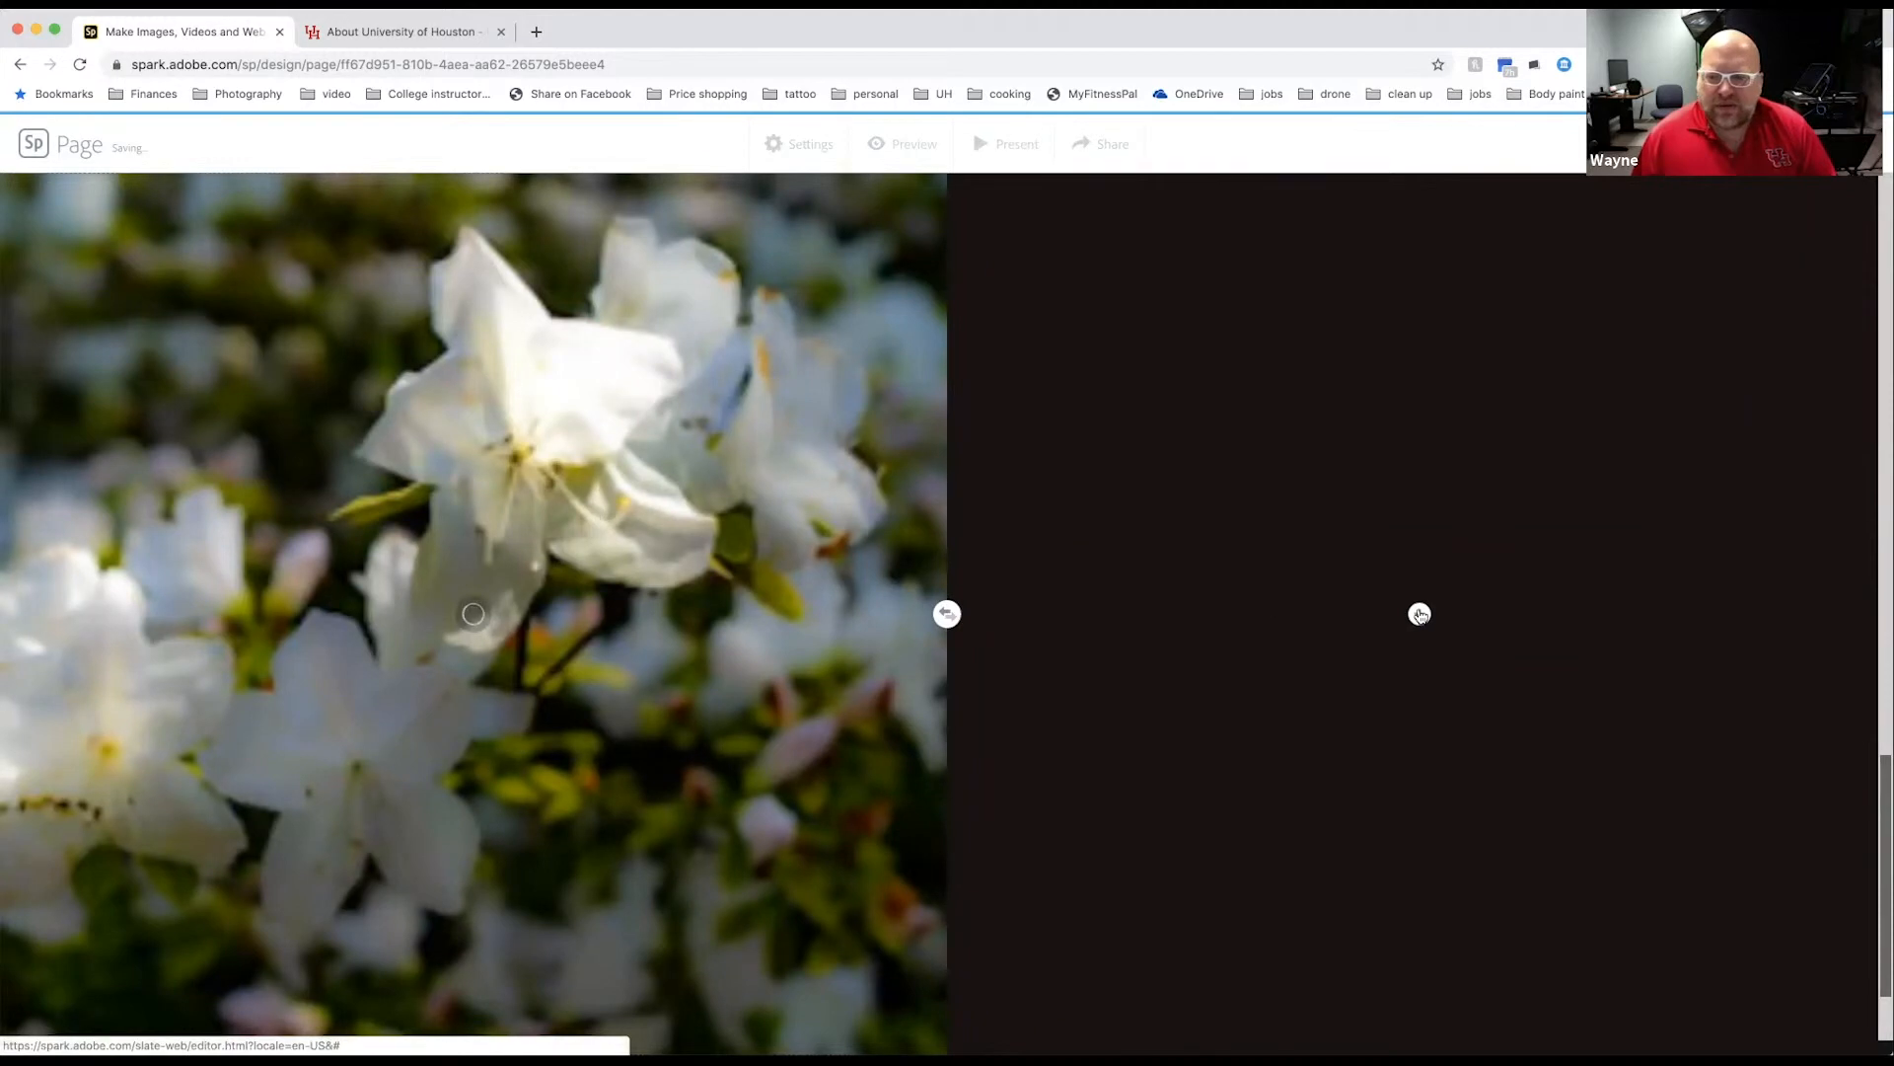
Step: Add a text block to the empty half of the split layout and resolve the conflicting changes by keeping this version
left_click(1419, 613)
left_click(1386, 598)
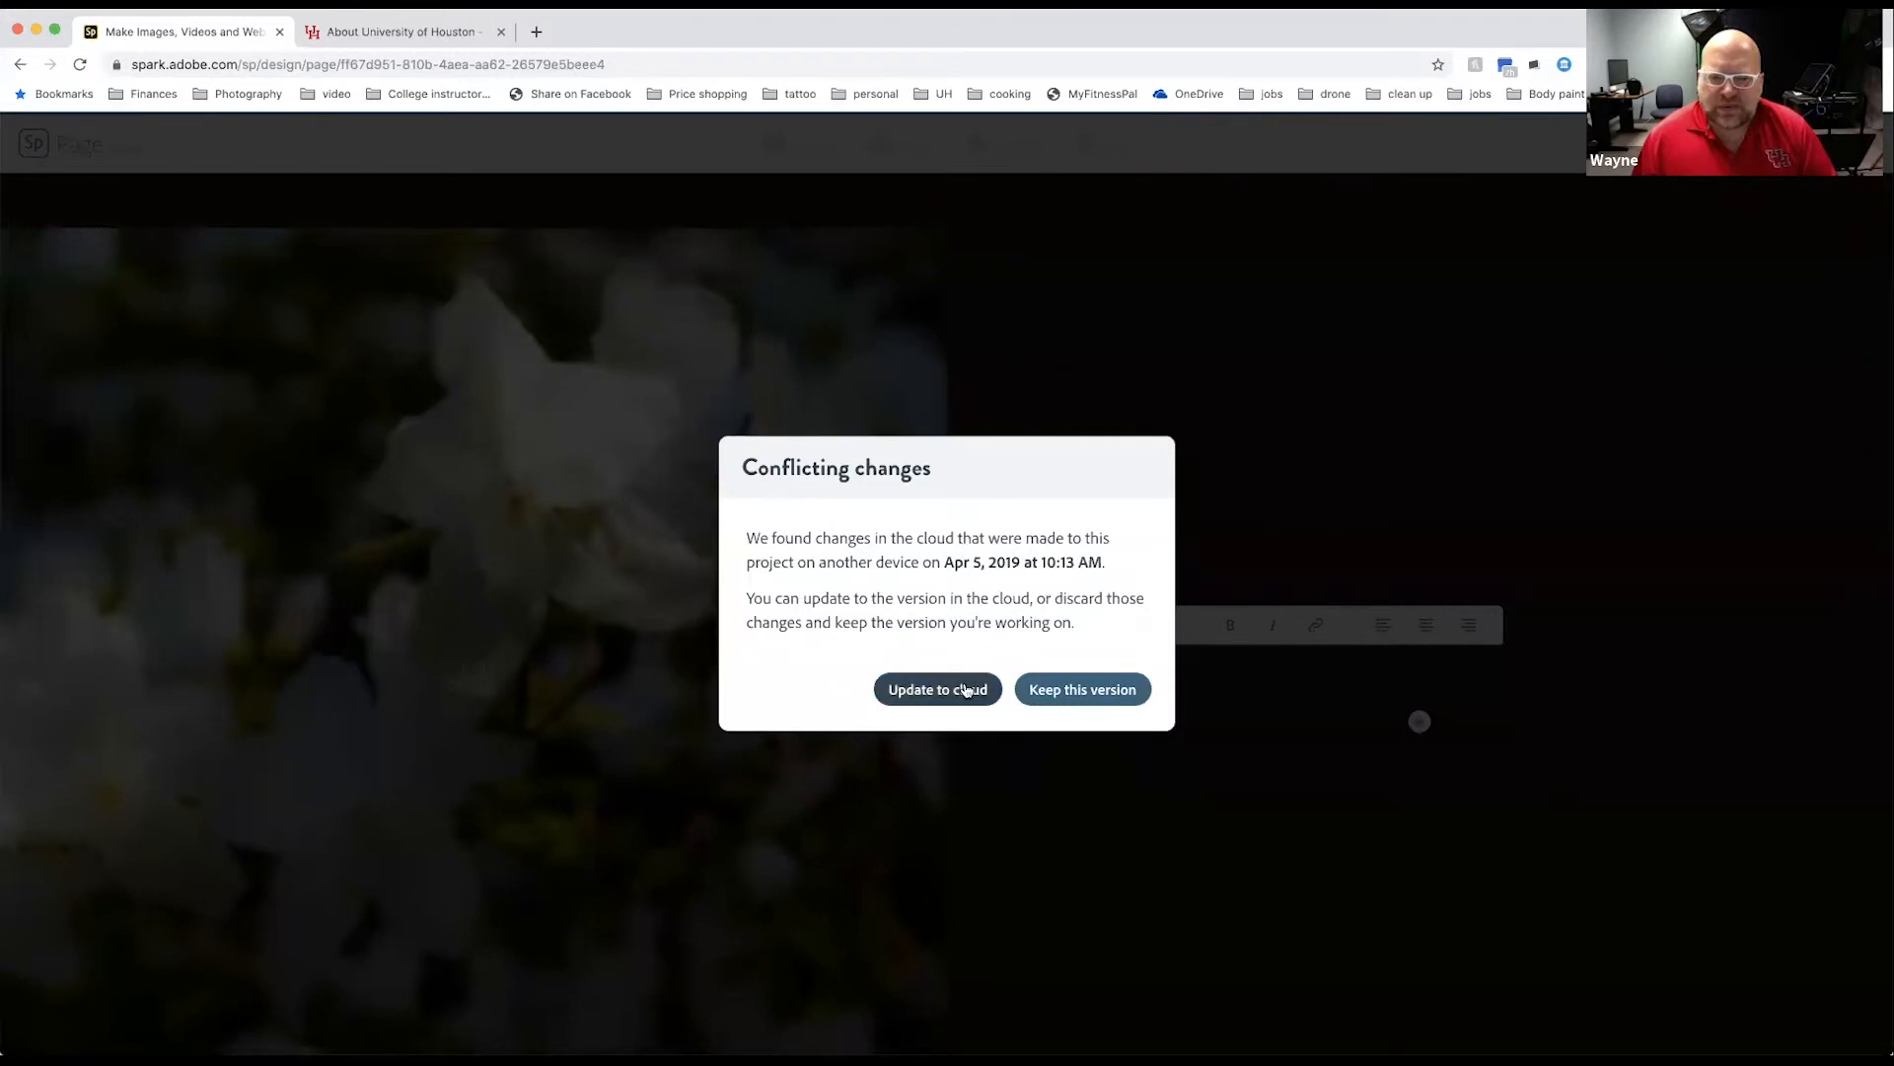
left_click(1098, 690)
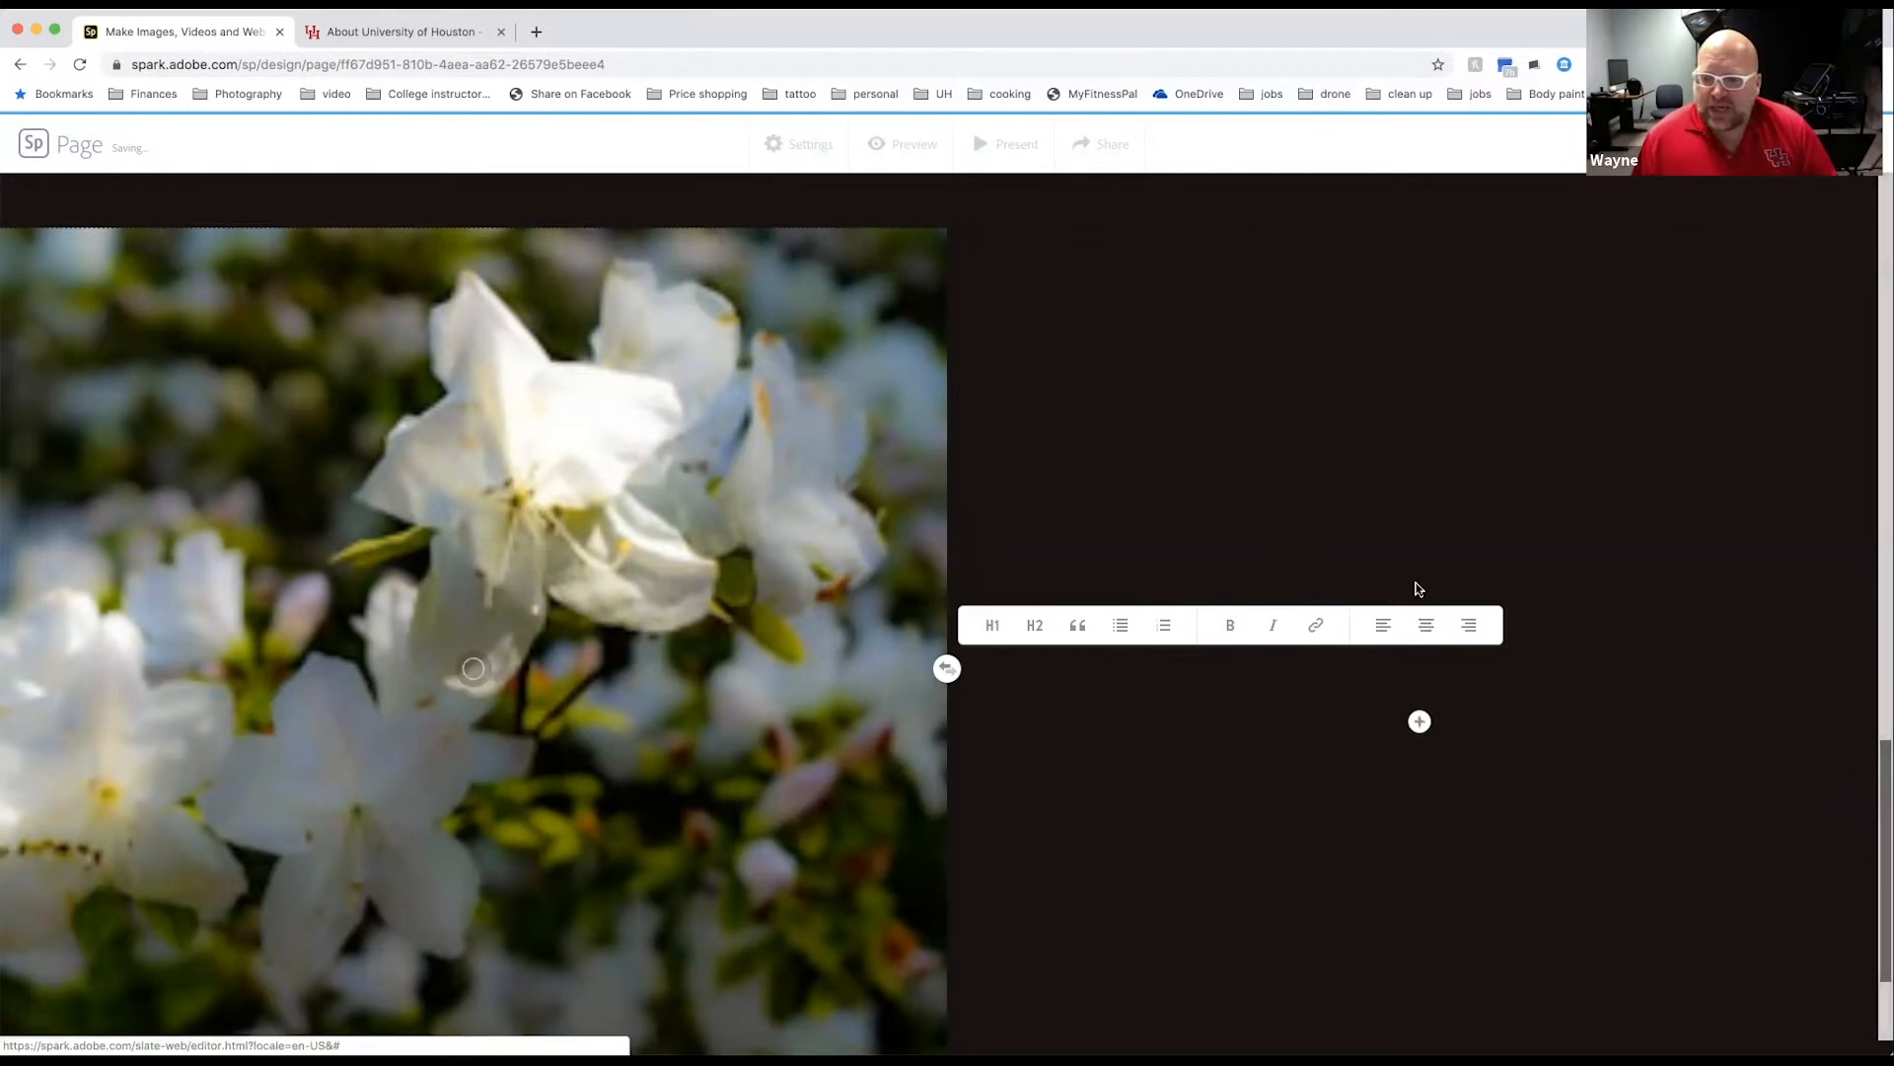
Step: Insert a text block beside the white flower photo containing the "Established in 1927, the University of Houston…" paragraph
scroll(1404, 566, "down", 1)
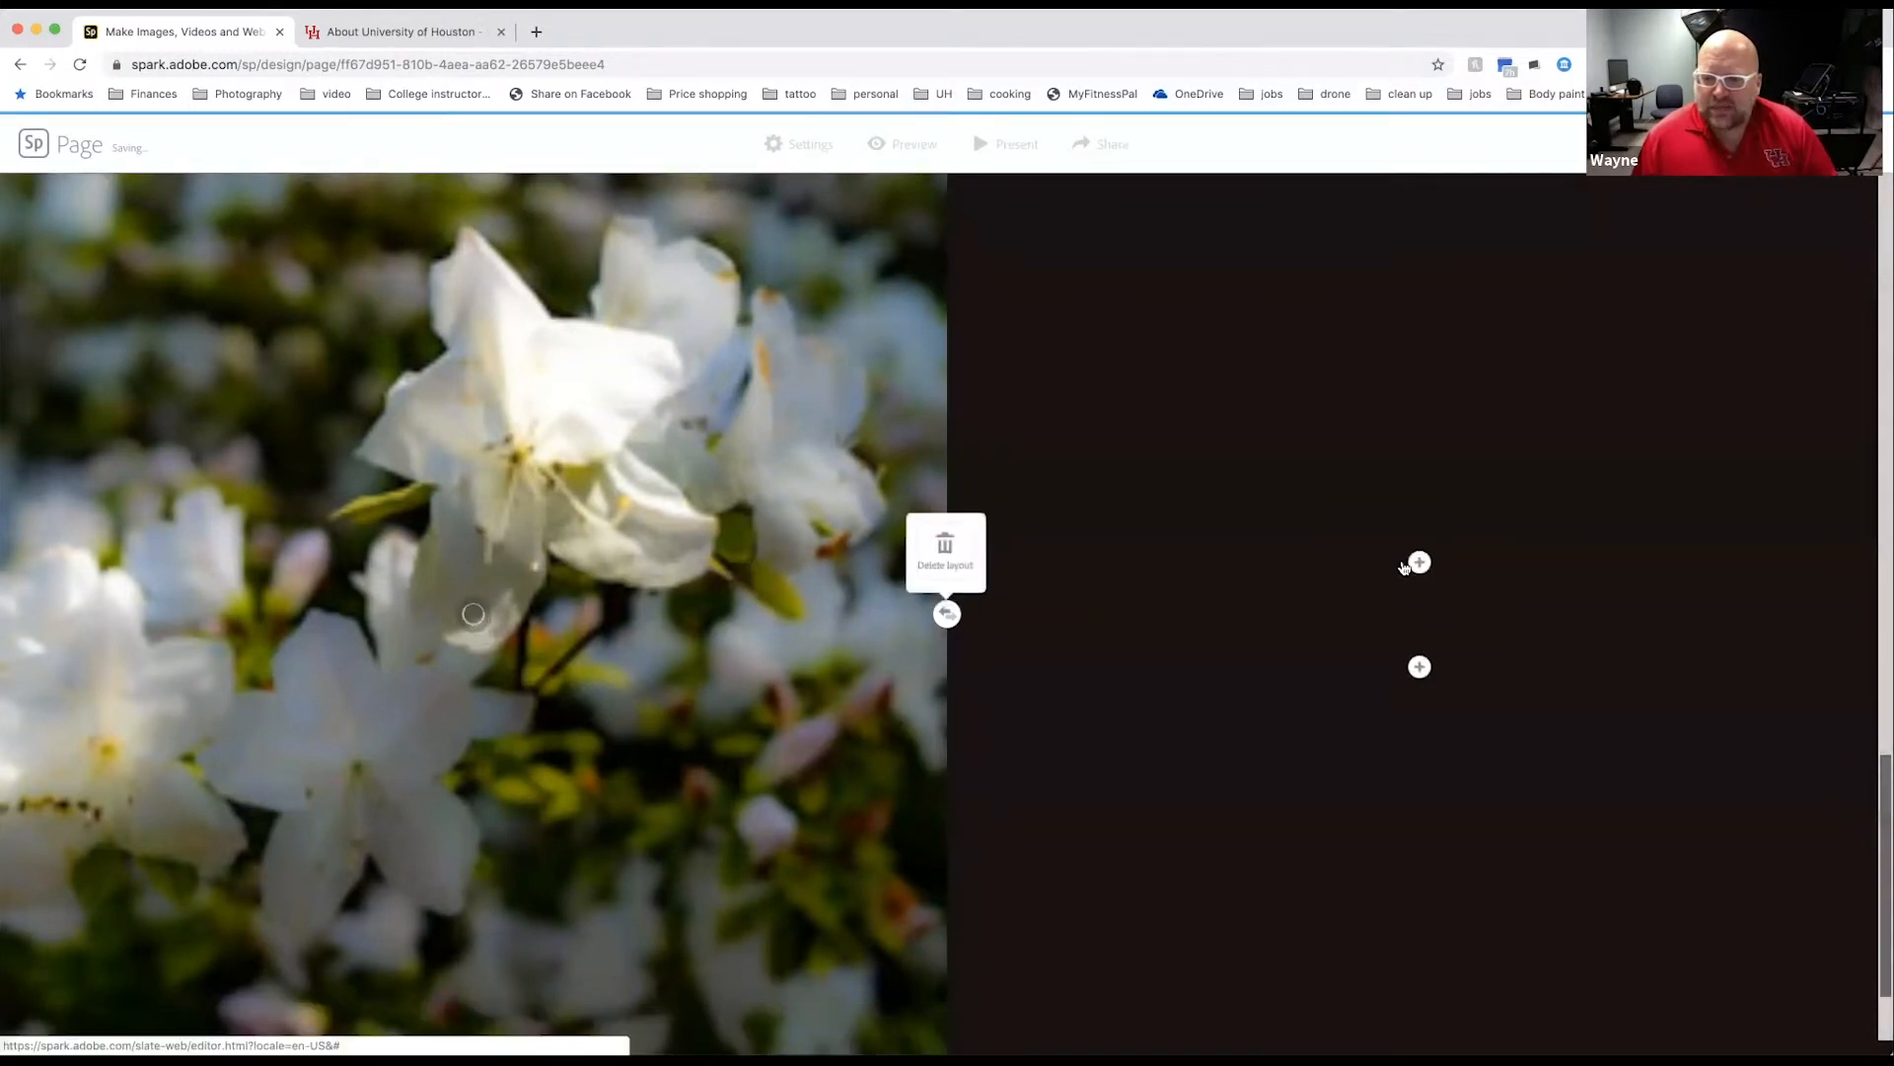
left_click(1420, 564)
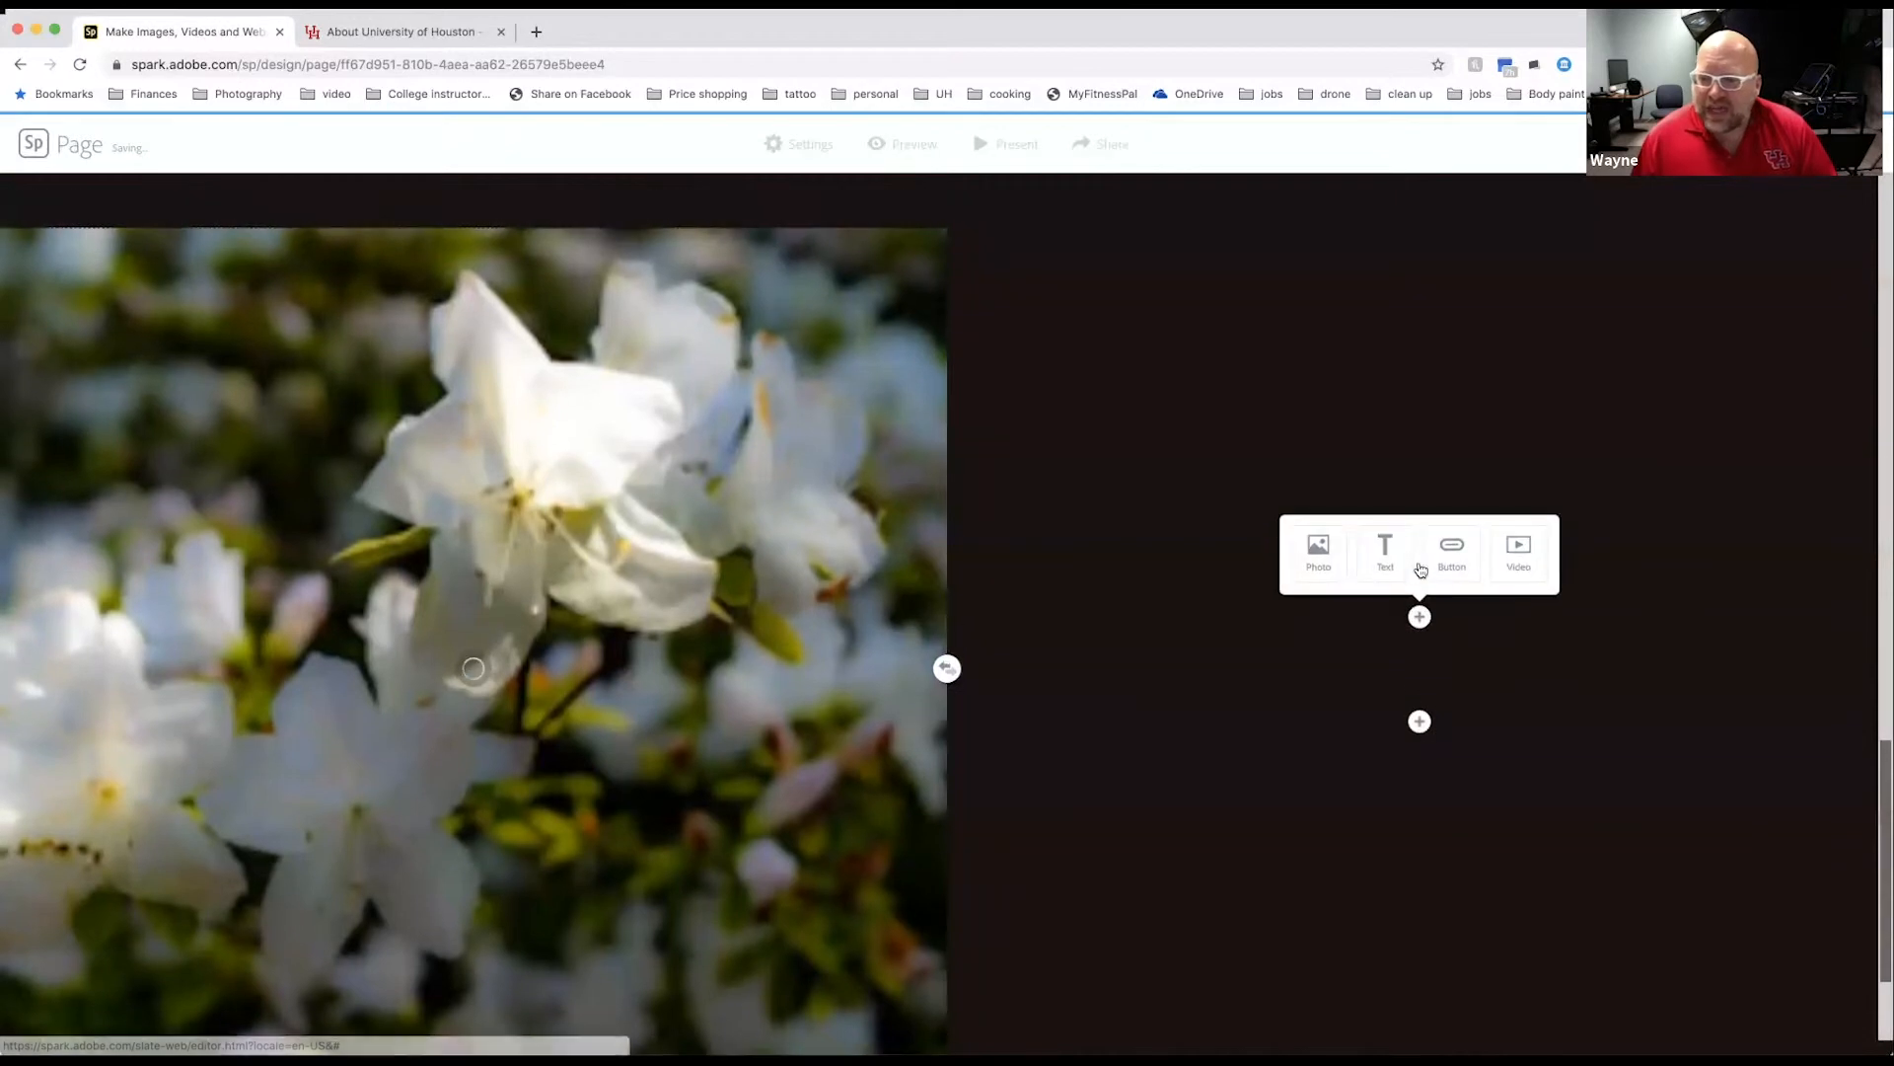
left_click(1386, 548)
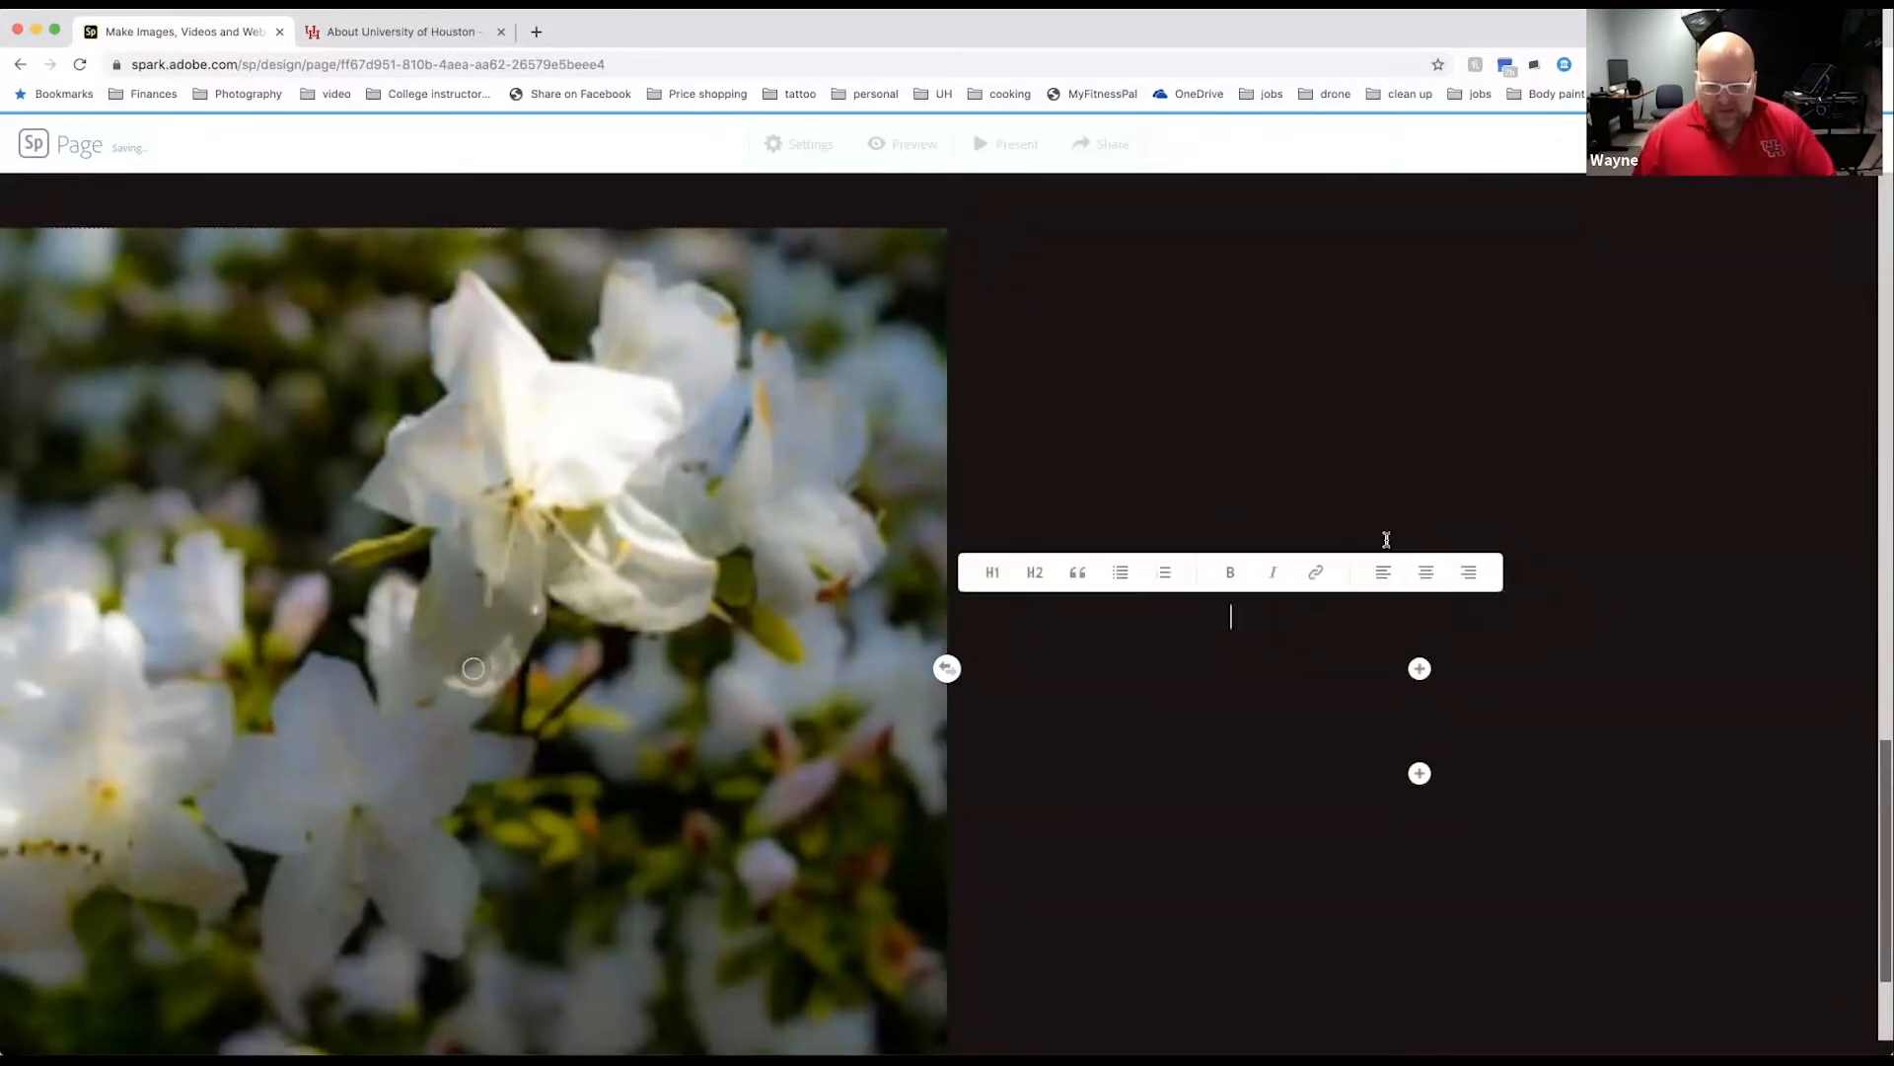
type("Established in 1927, the University of Houston empowers students in their pursuit of learning, discovery, leadership and engagement. Located in a sprawling metropolis, our premier Tier One campus provides students with cutting edge programs including undergraduate, graduate, doctoral, distance and continuing education. Ranked among the best colleges in America, UH is home to award-winning faculty, innovative research centers, has one of the most diverse student populations in the nation, and alumni who have become international leaders.")
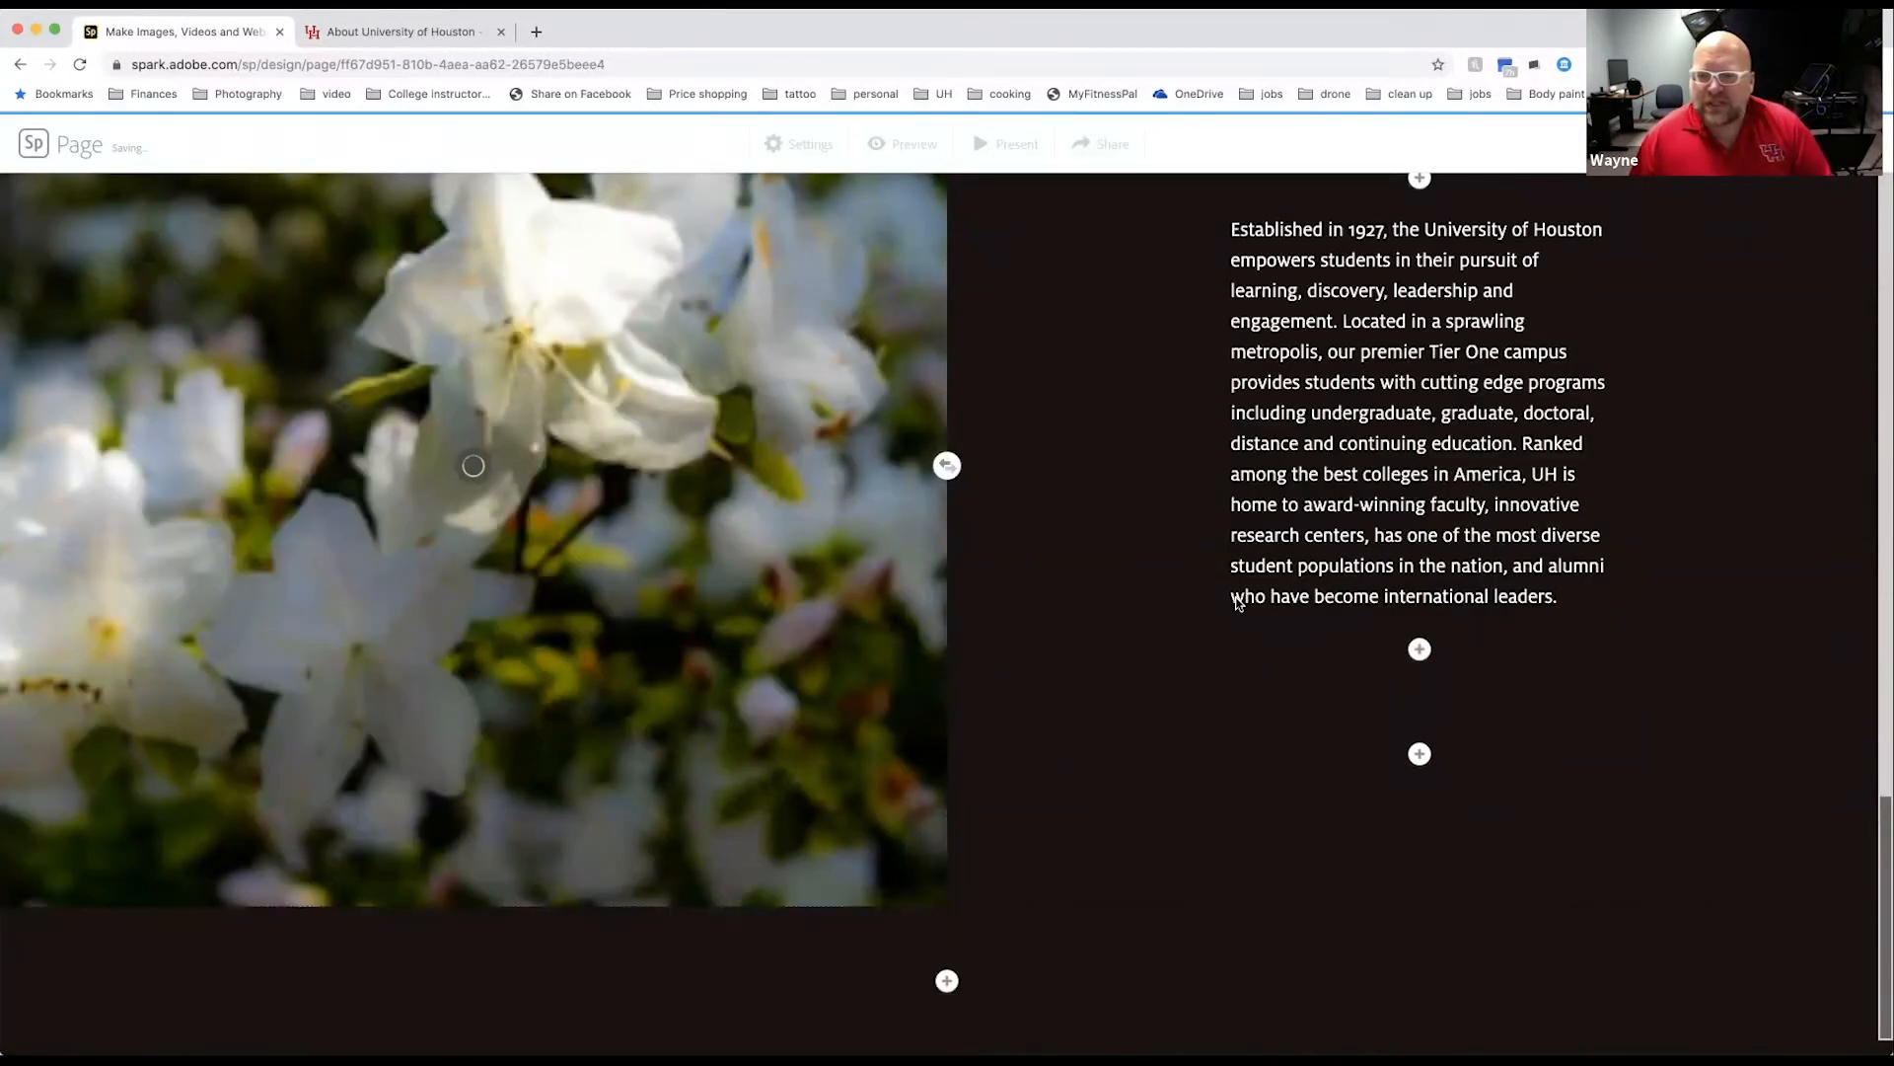
scroll(1372, 533, "up", 2)
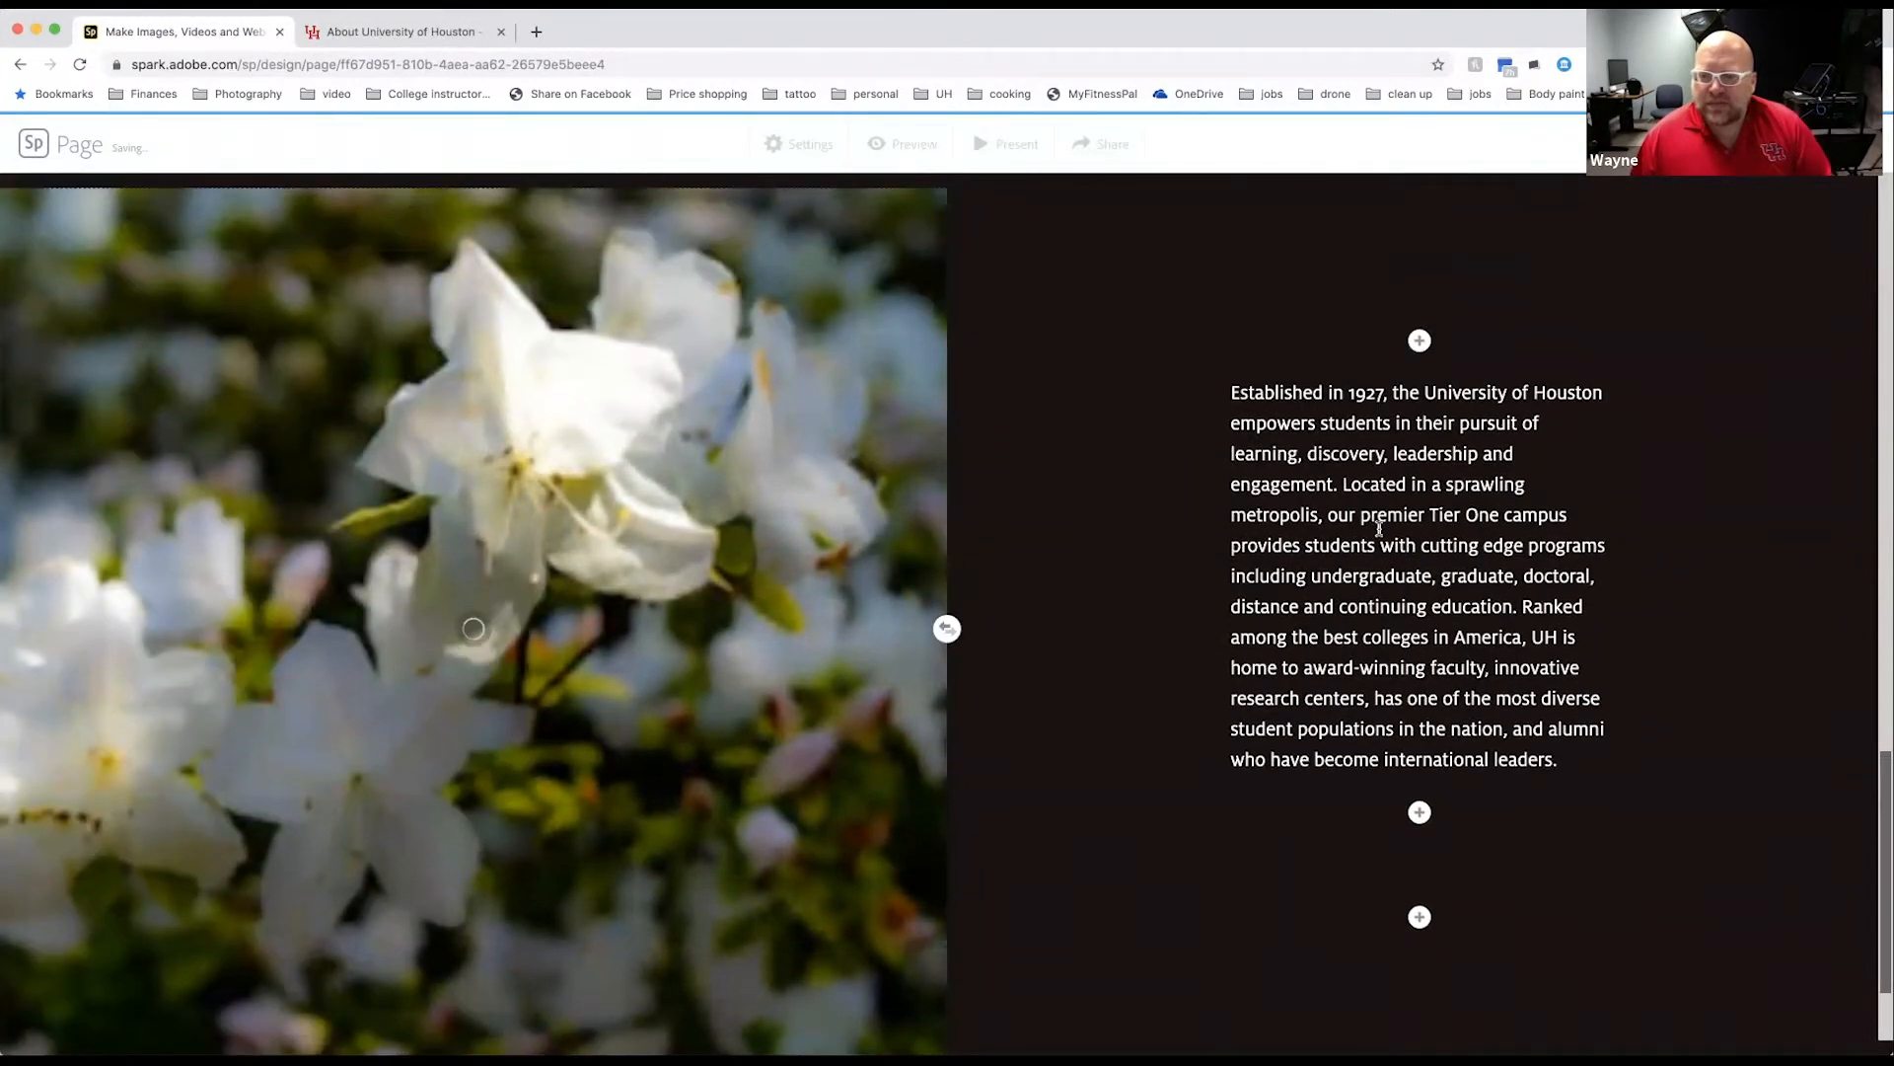
Step: Try the H2 and H1 heading styles on the paragraph beside the white flower photo
left_click(1379, 542)
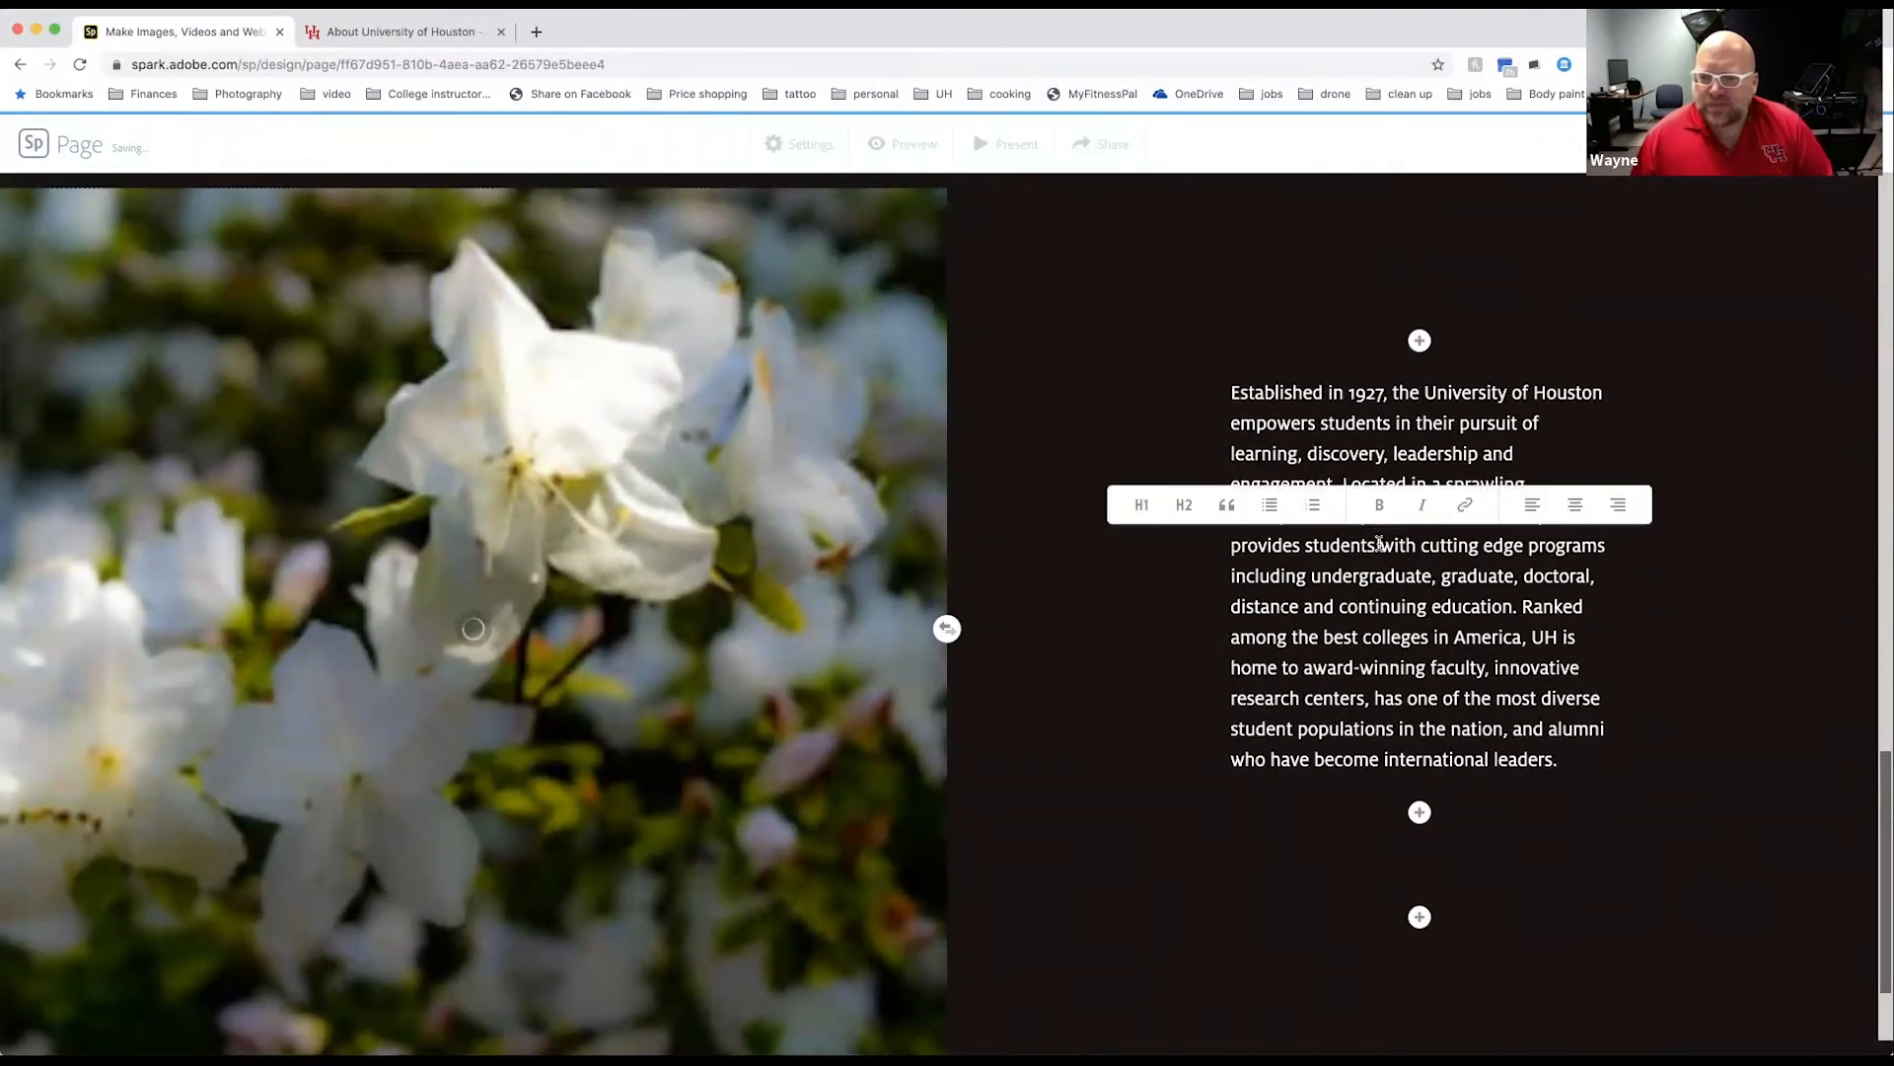
left_click(1185, 505)
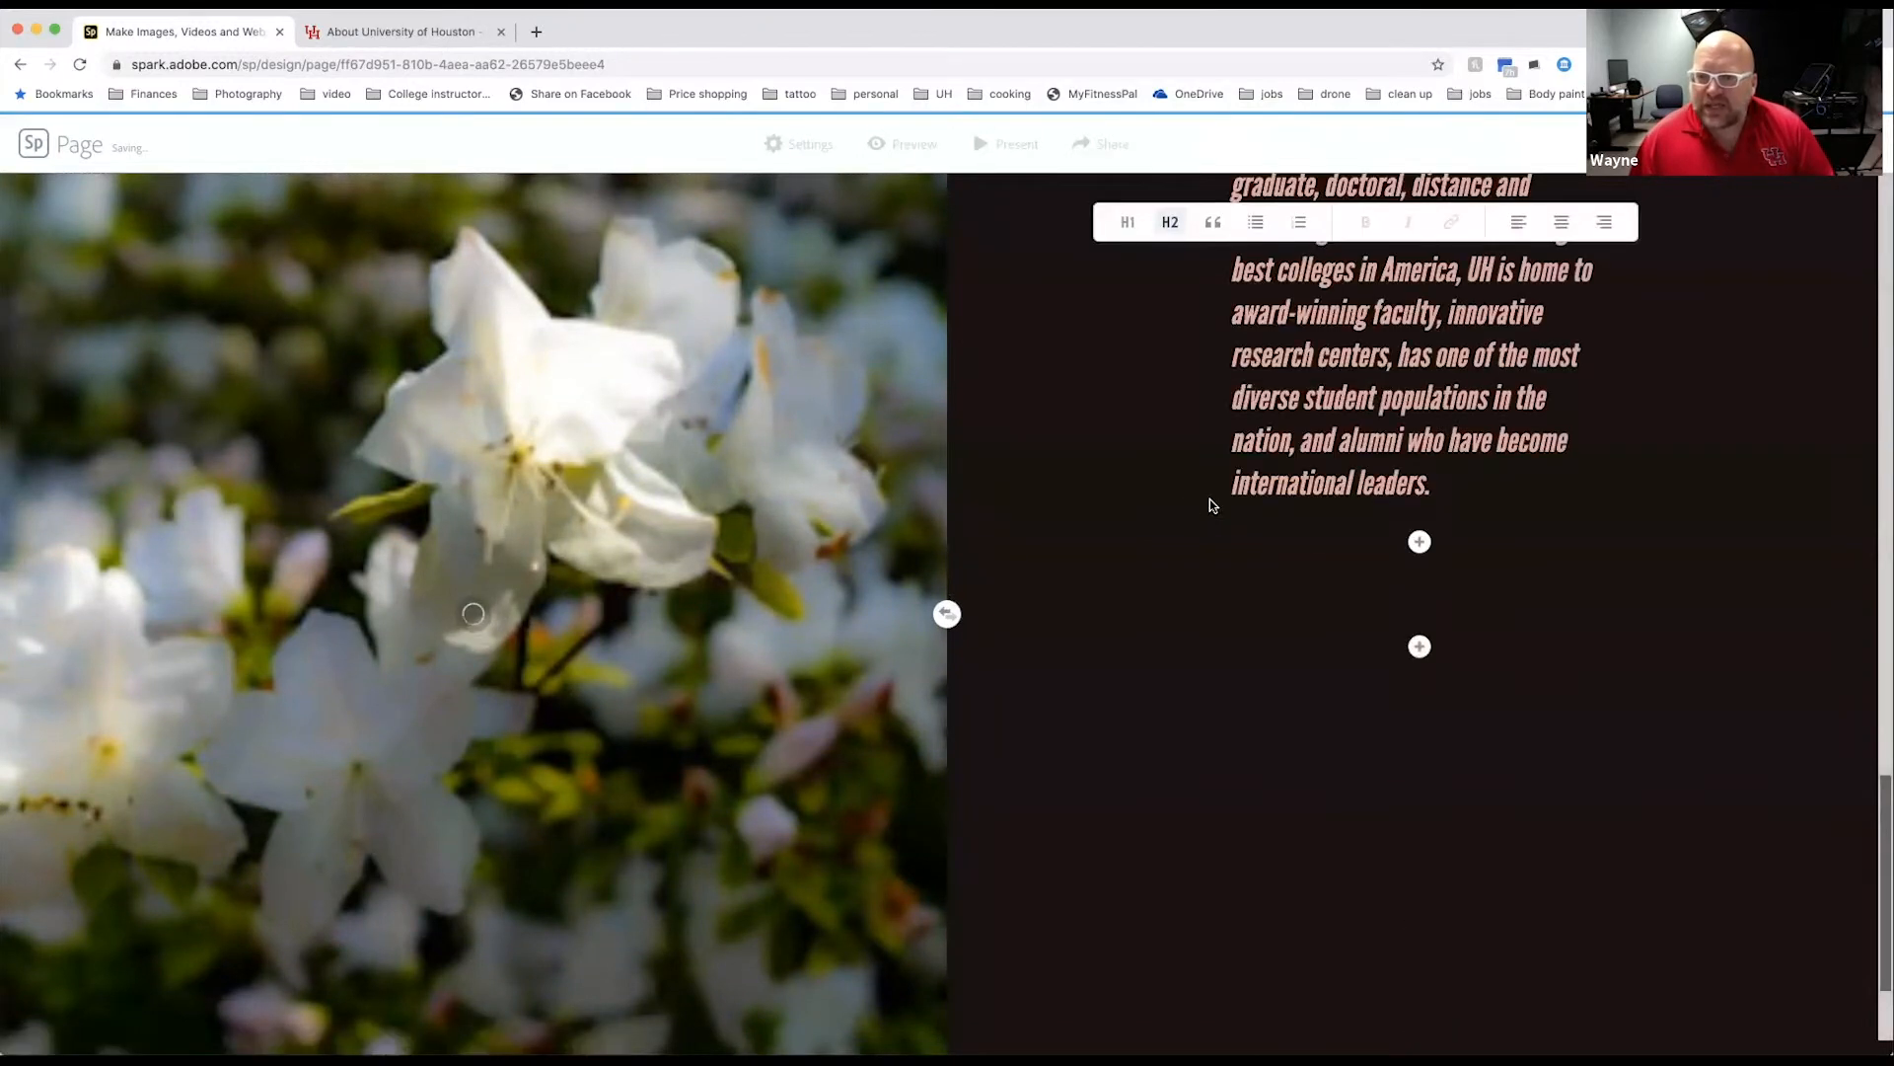
scroll(1320, 527, "up", 5)
left_click(1359, 521)
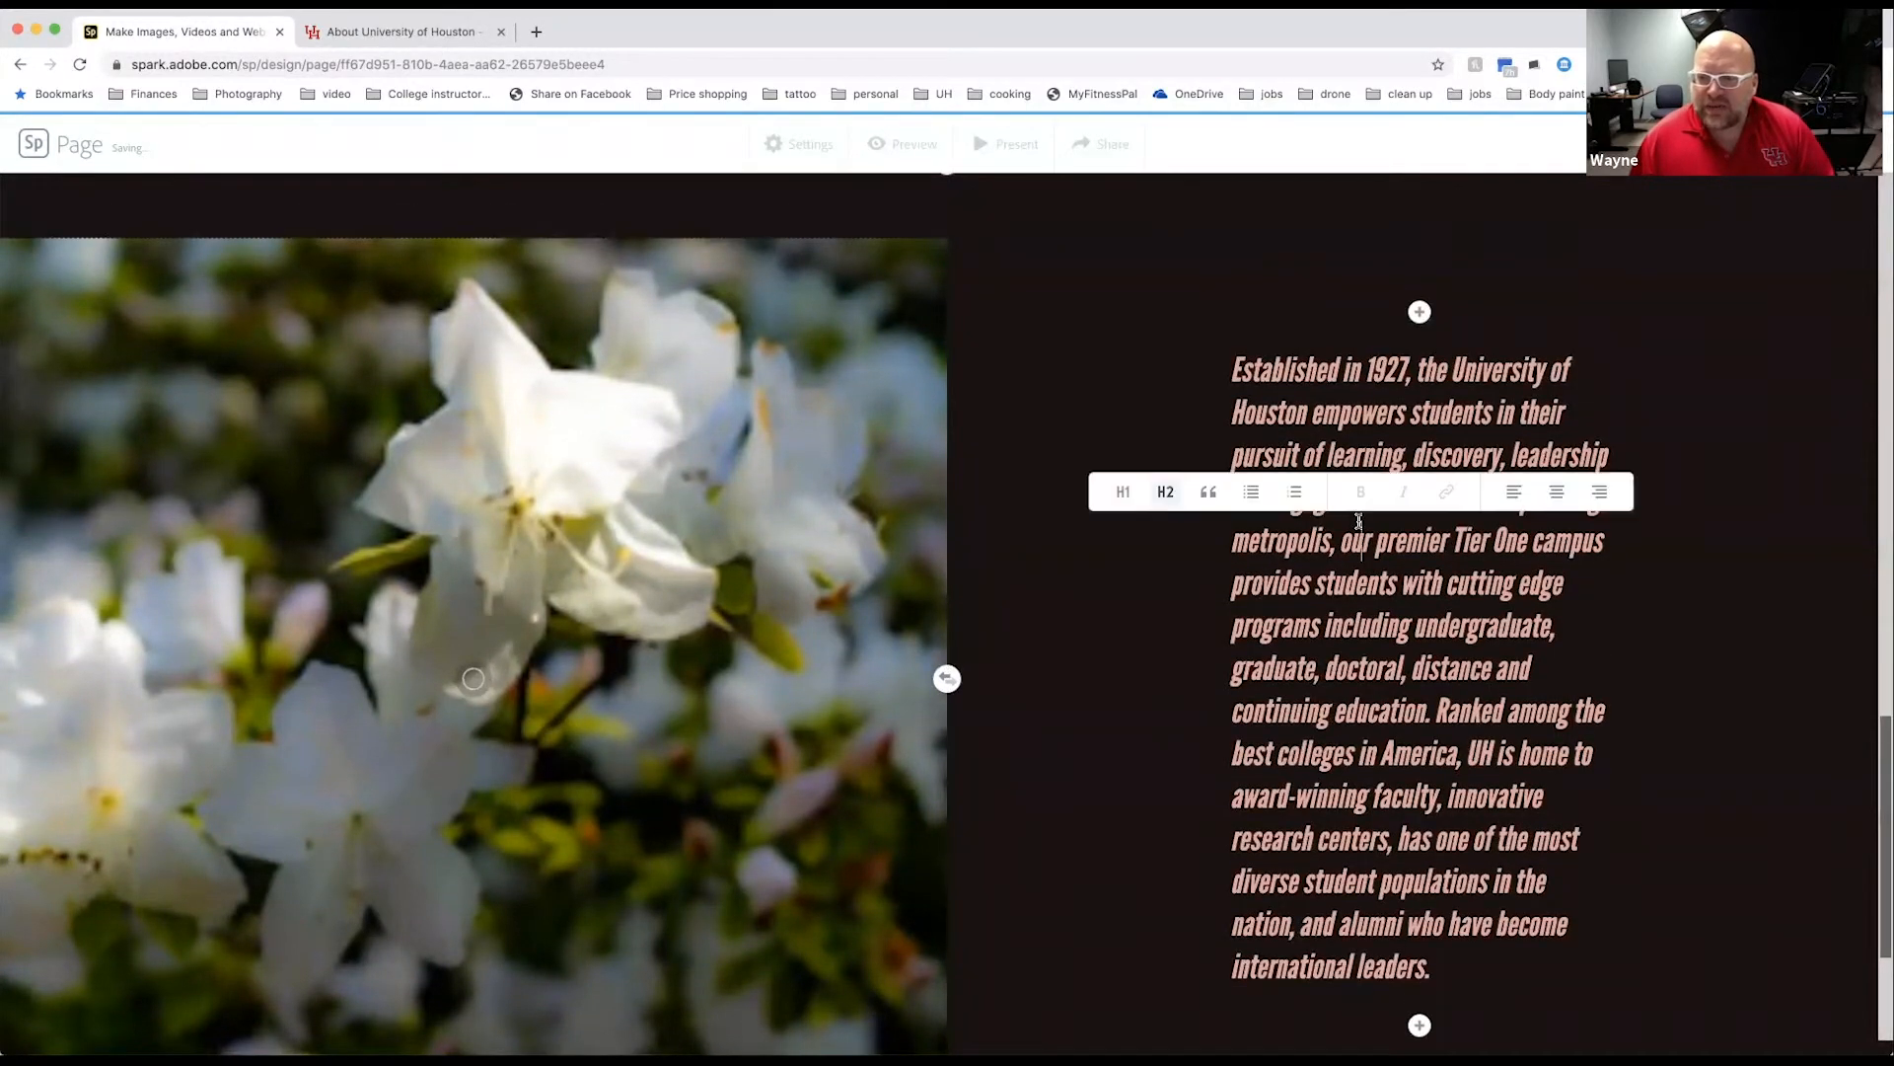
left_click(1137, 493)
scroll(1422, 536, "up", 5)
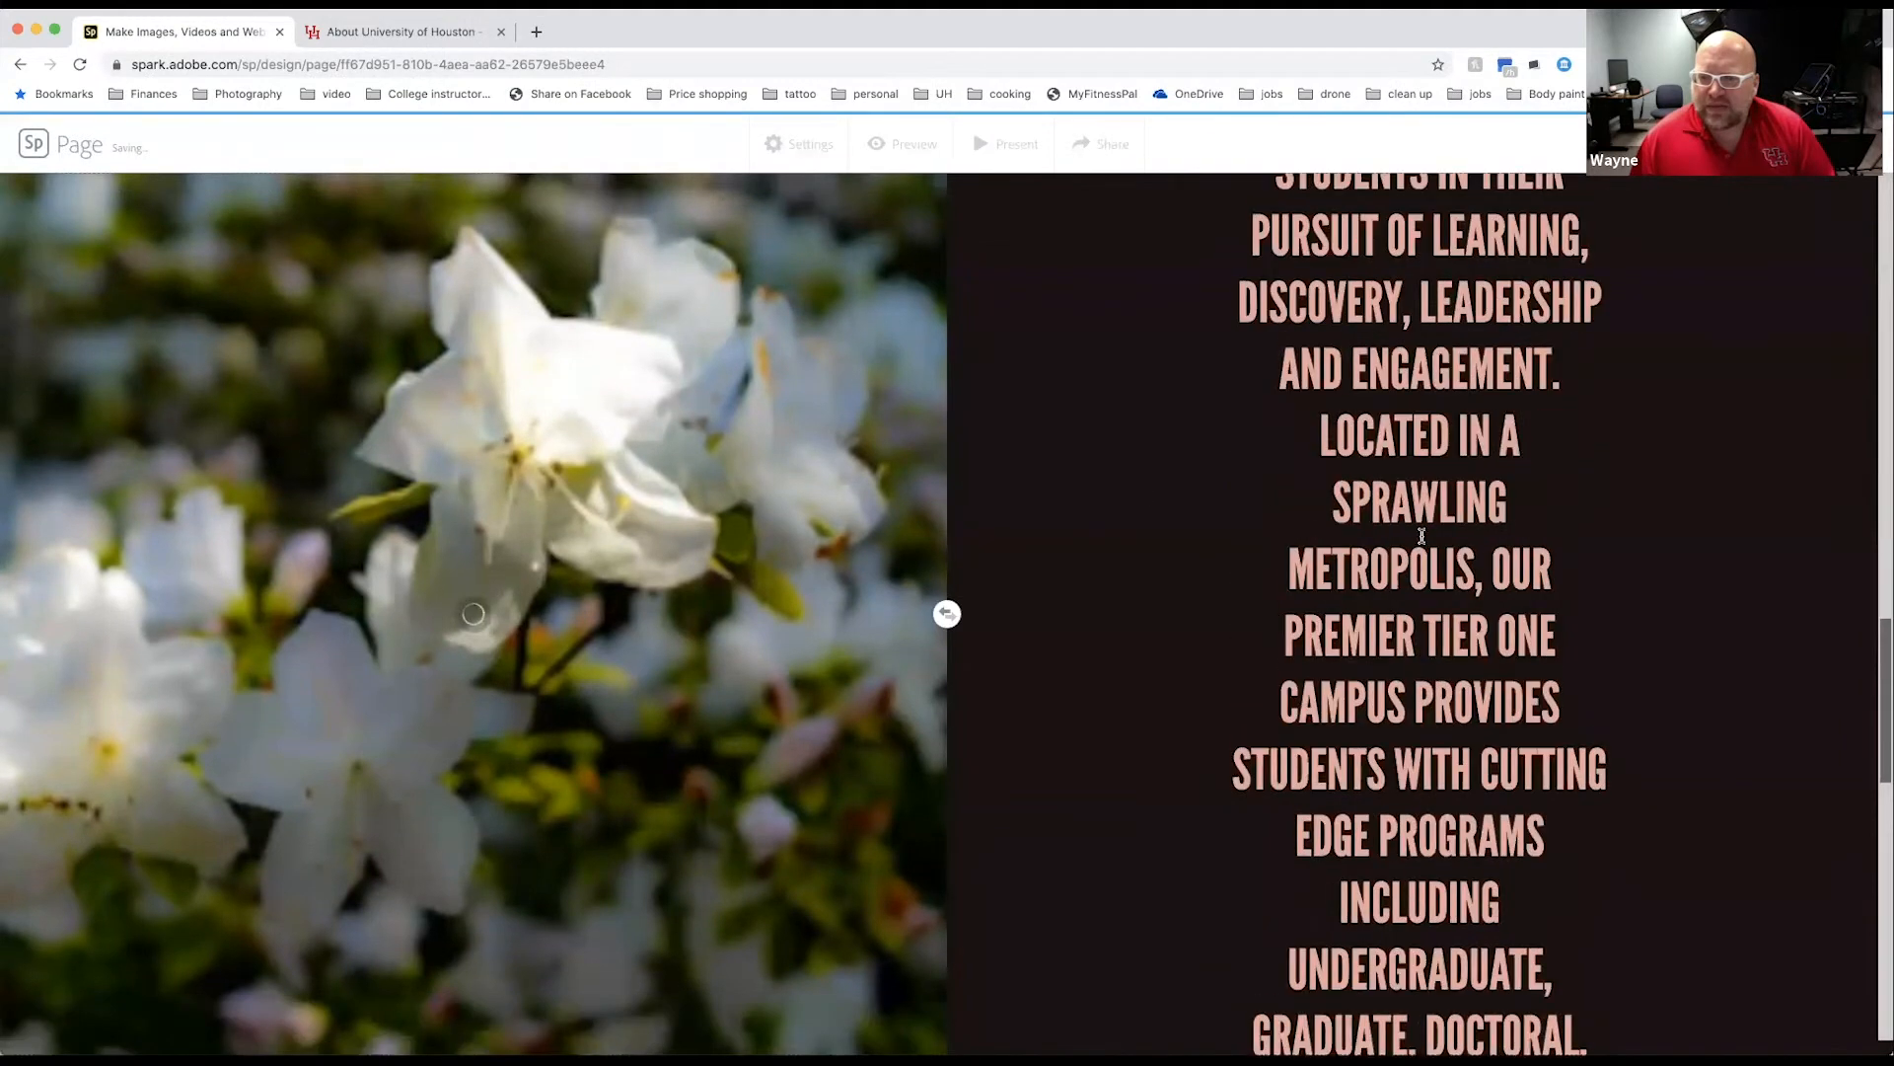
Step: Format the paragraph beside the white flower photo as a bulleted list
left_click(1422, 535)
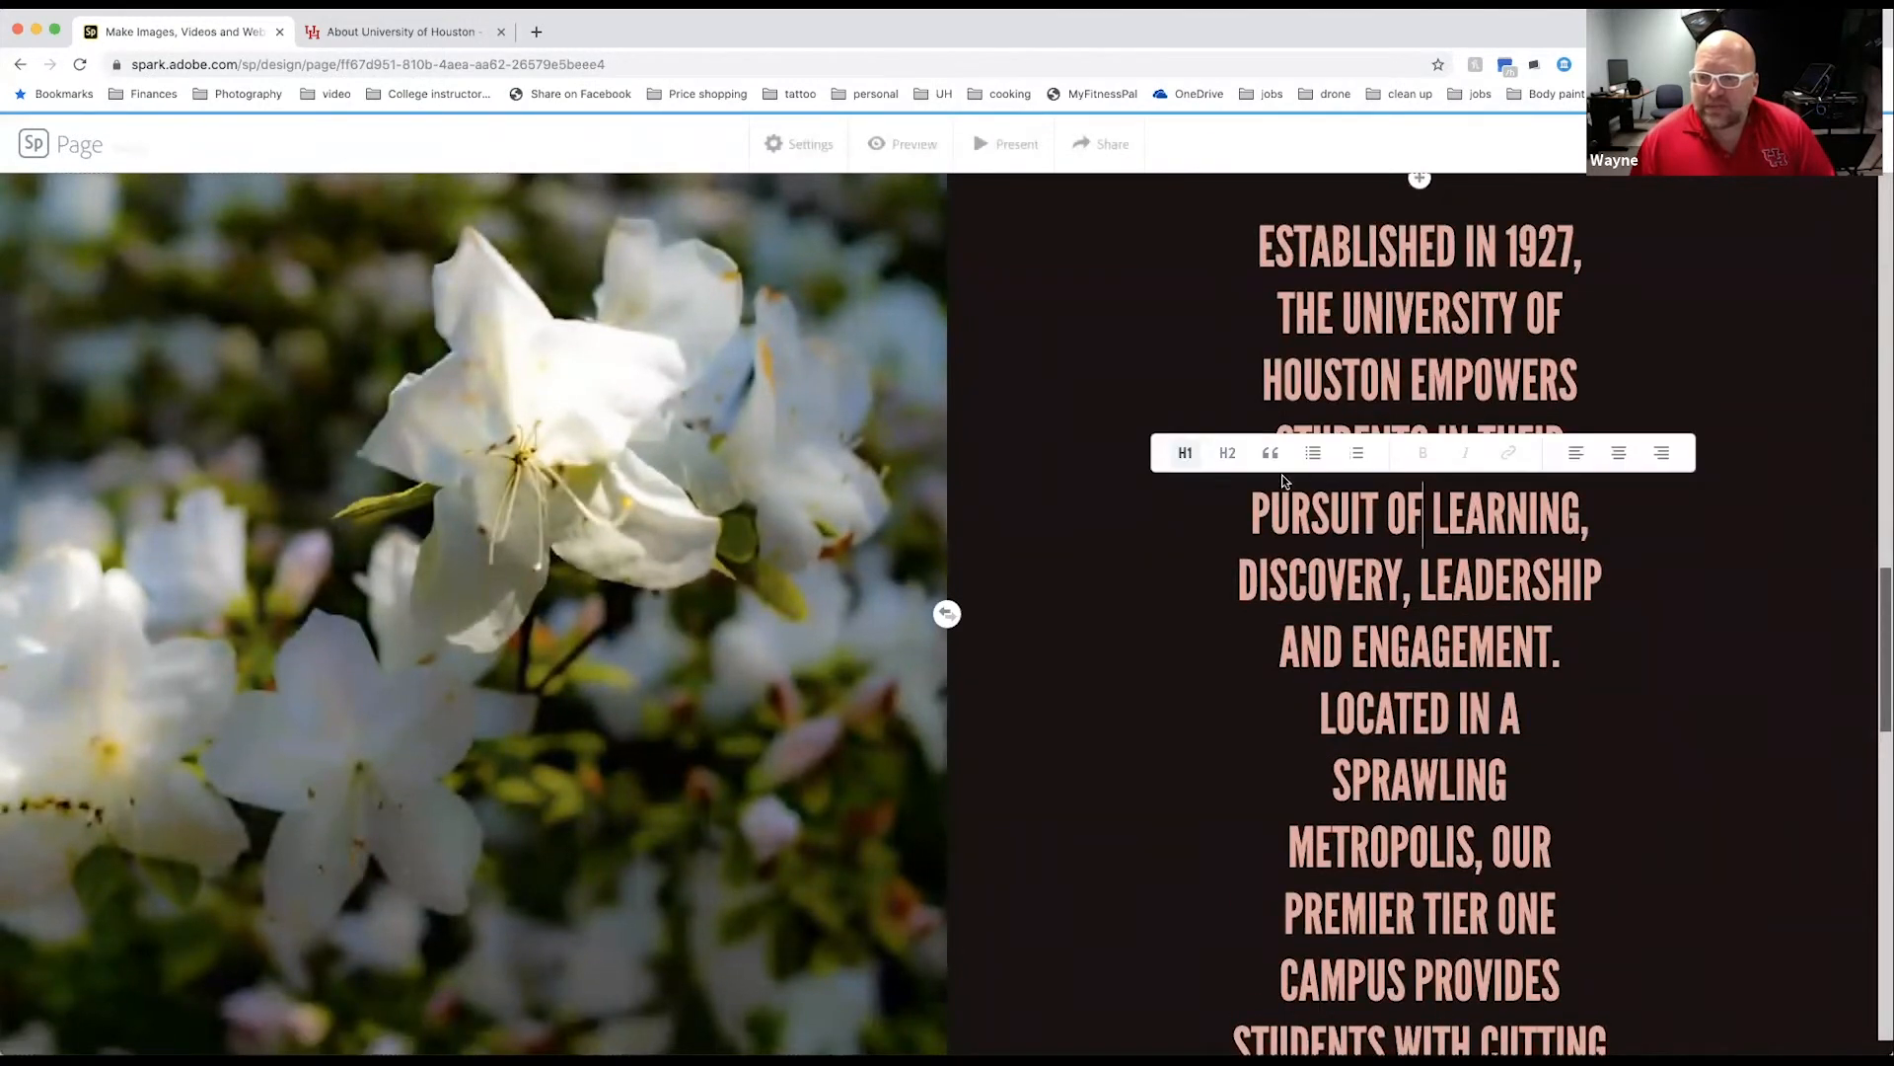
left_click(1314, 454)
scroll(1374, 768, "down", 5)
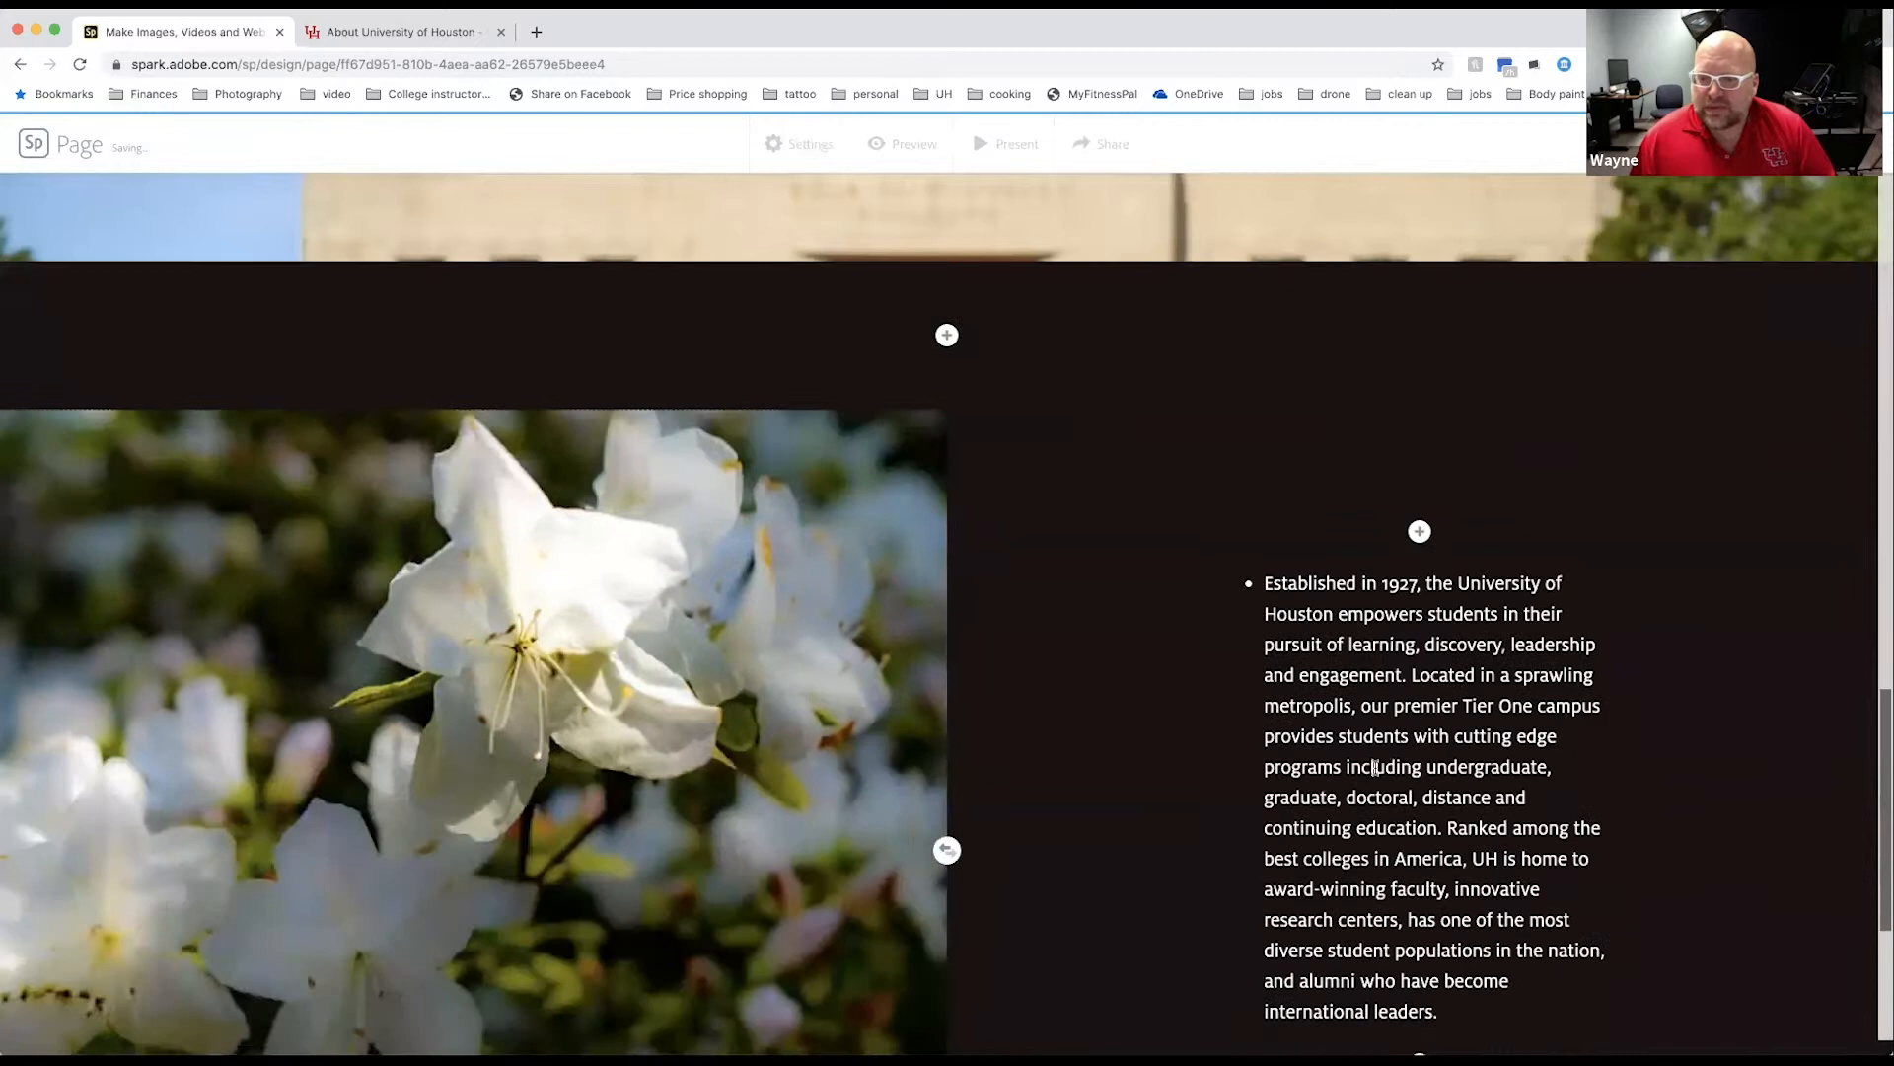
scroll(1374, 768, "down", 2)
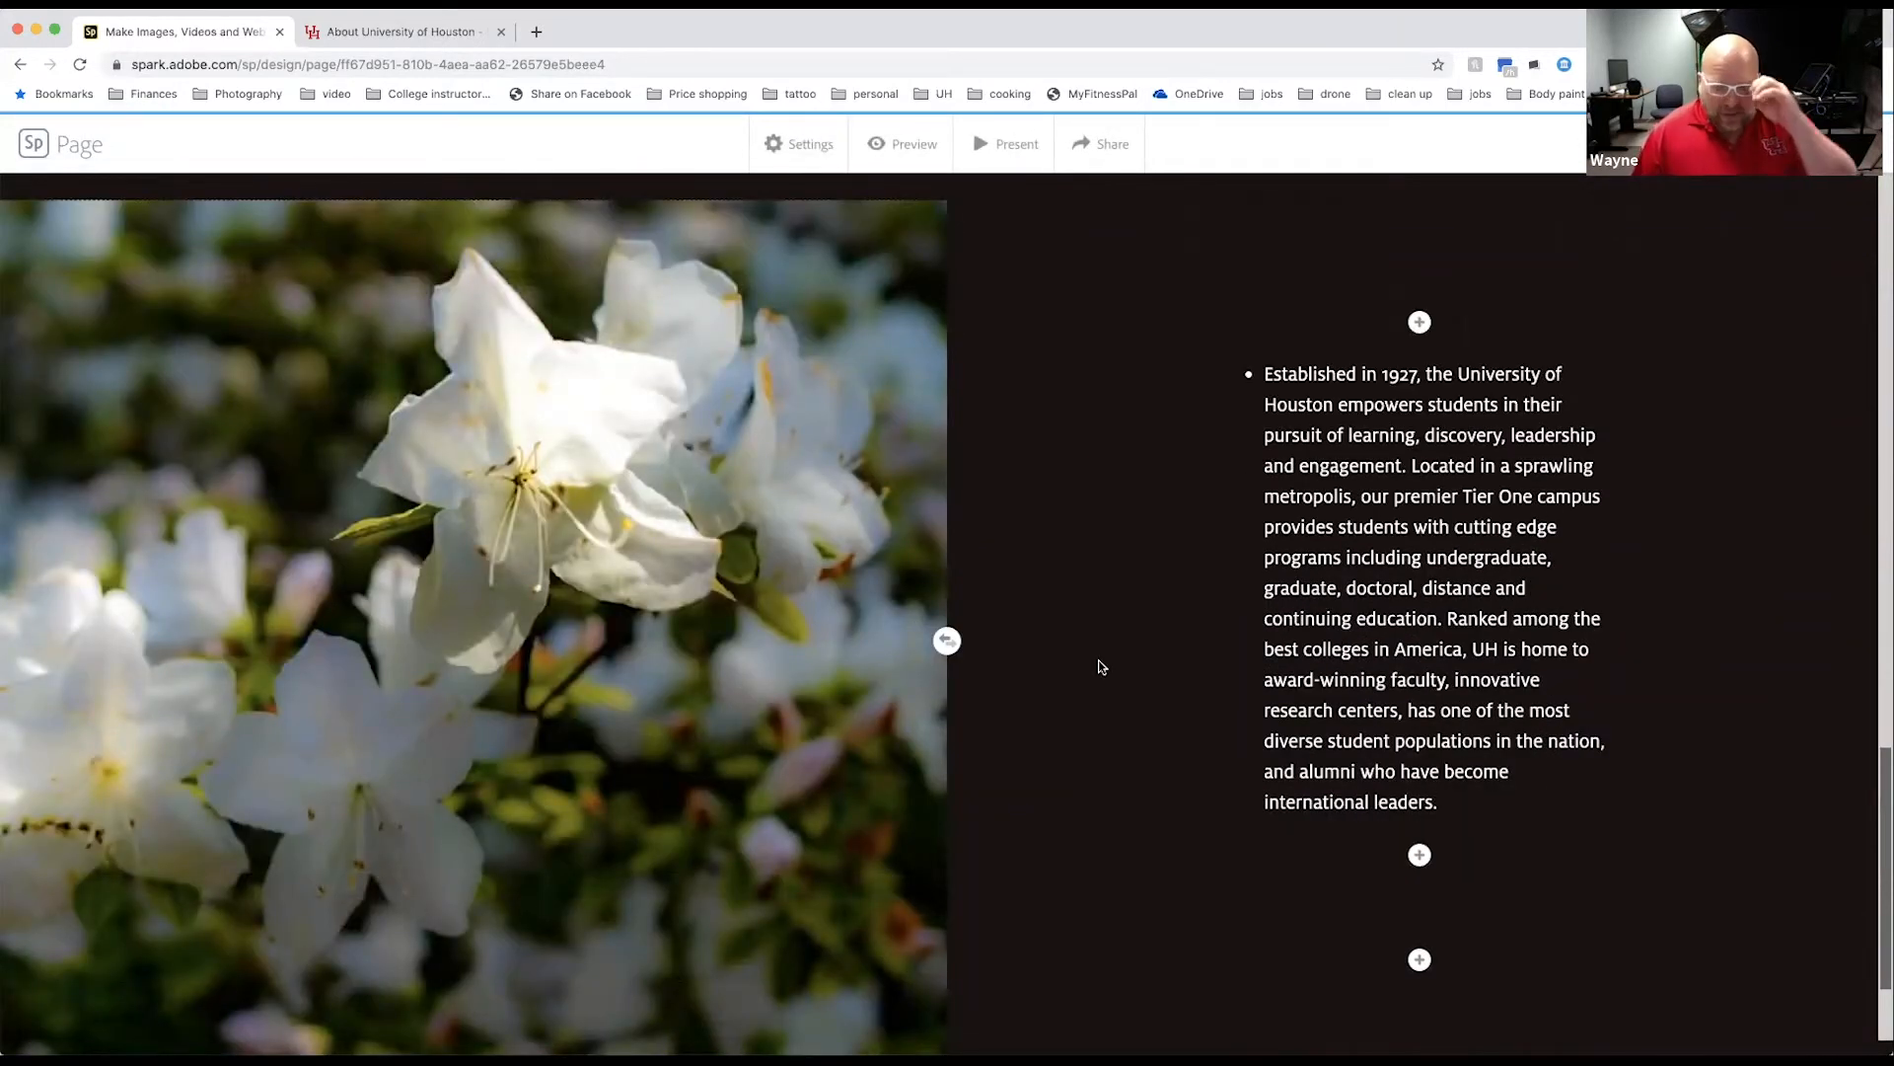
Step: Try adding a centre-aligned button below the split layout section
scroll(1101, 666, "down", 1)
scroll(1101, 667, "down", 3)
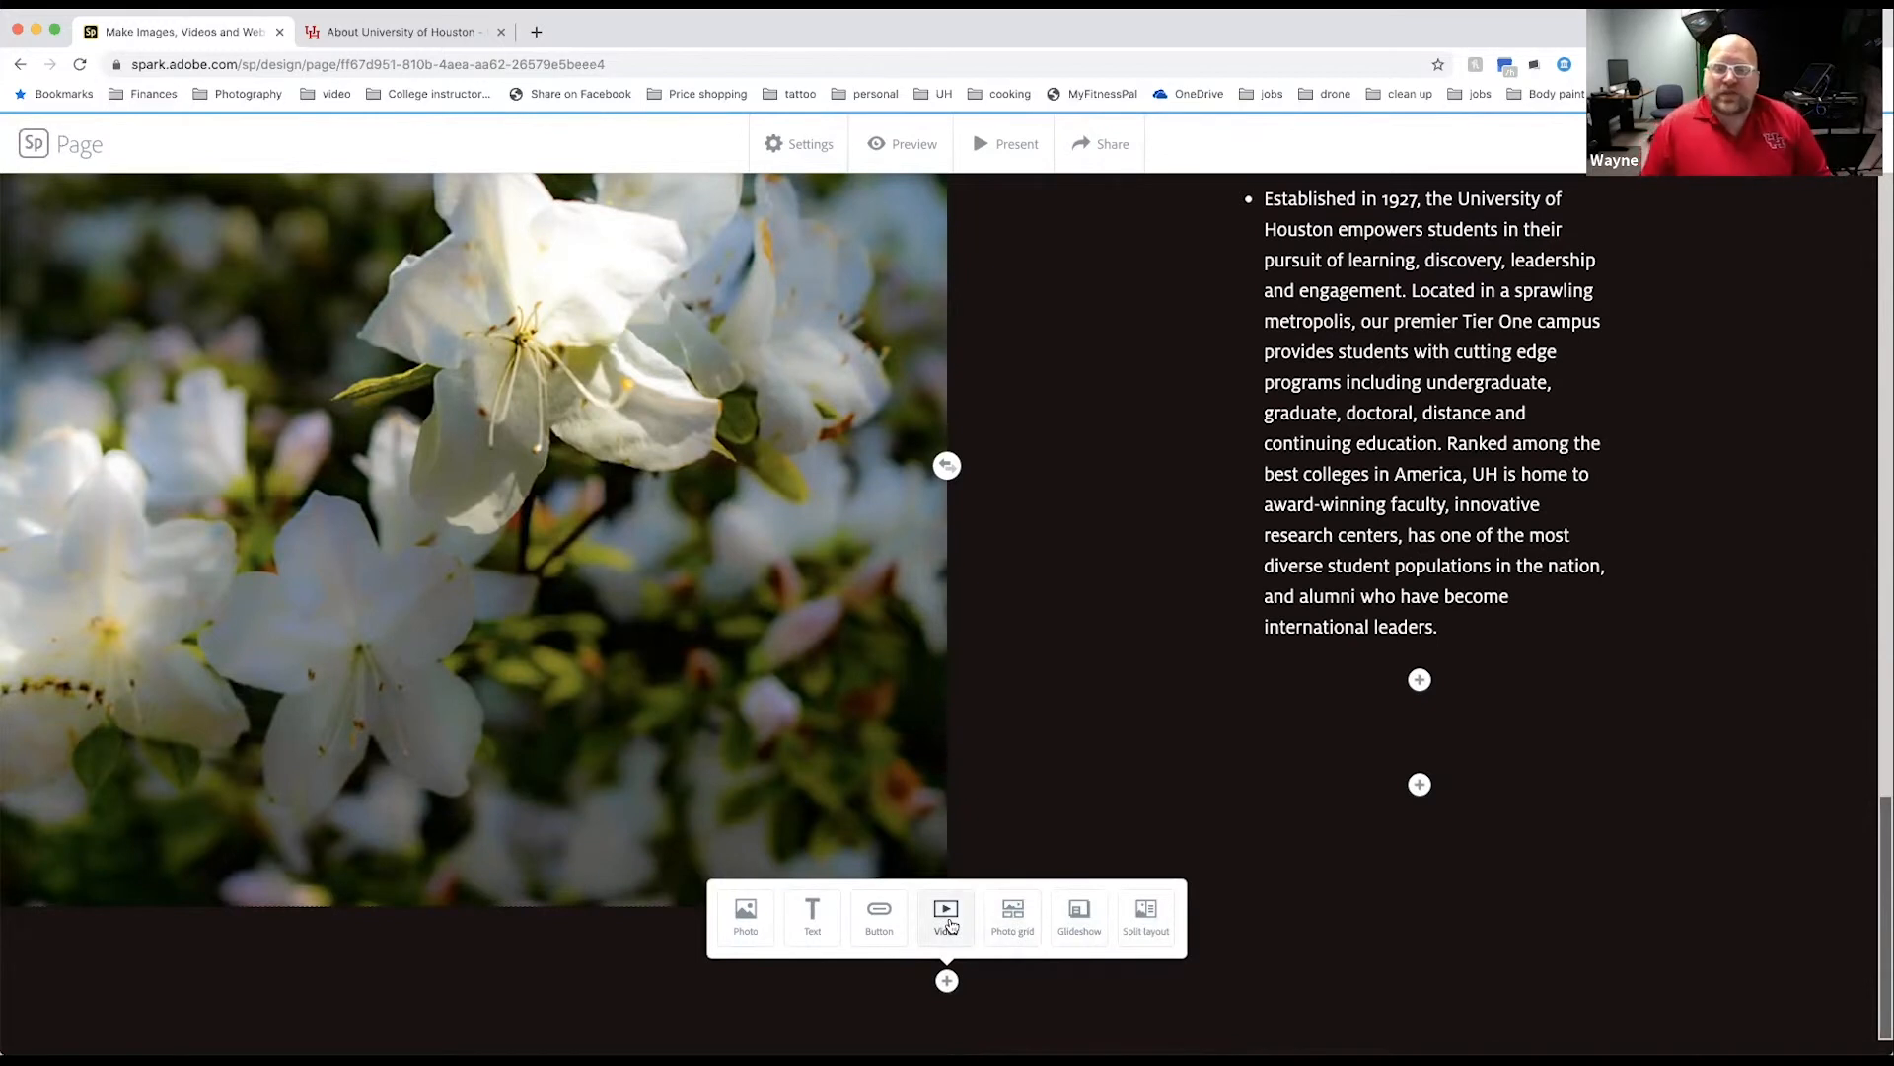
left_click(894, 920)
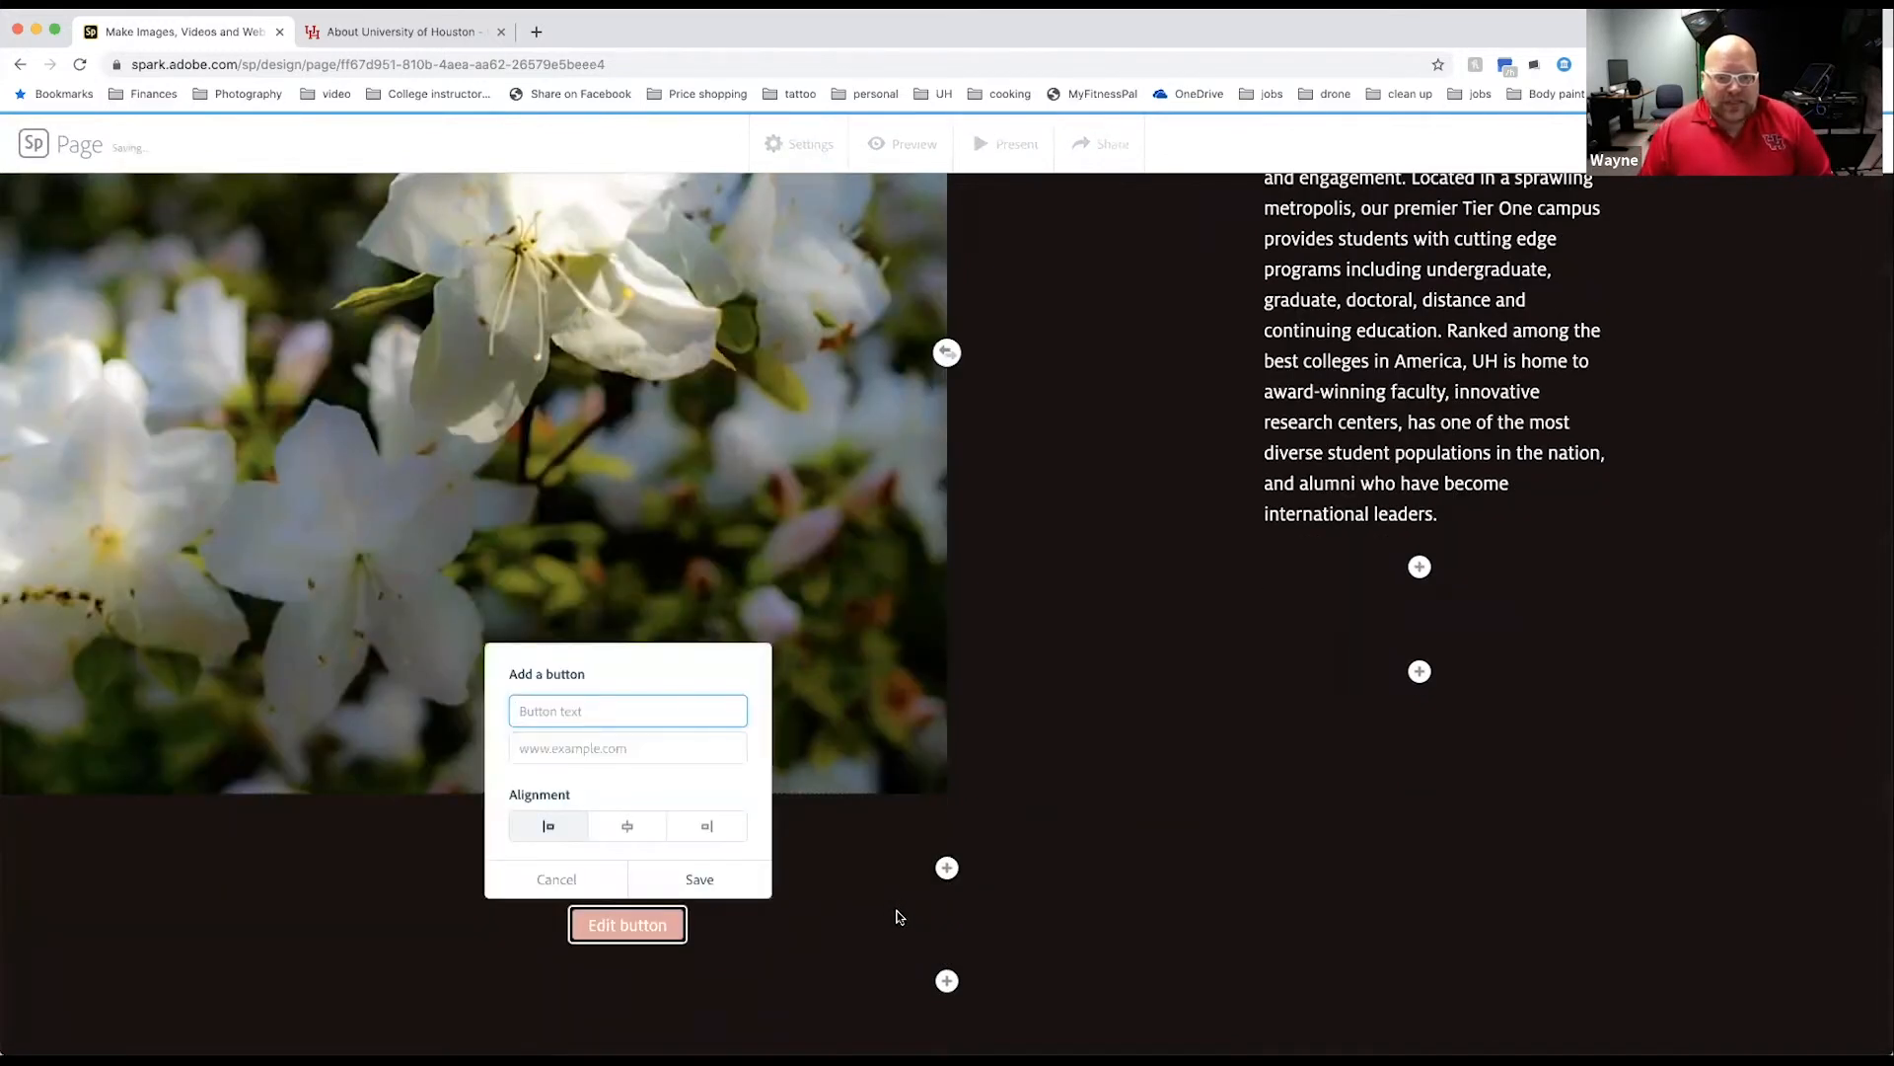
left_click(628, 827)
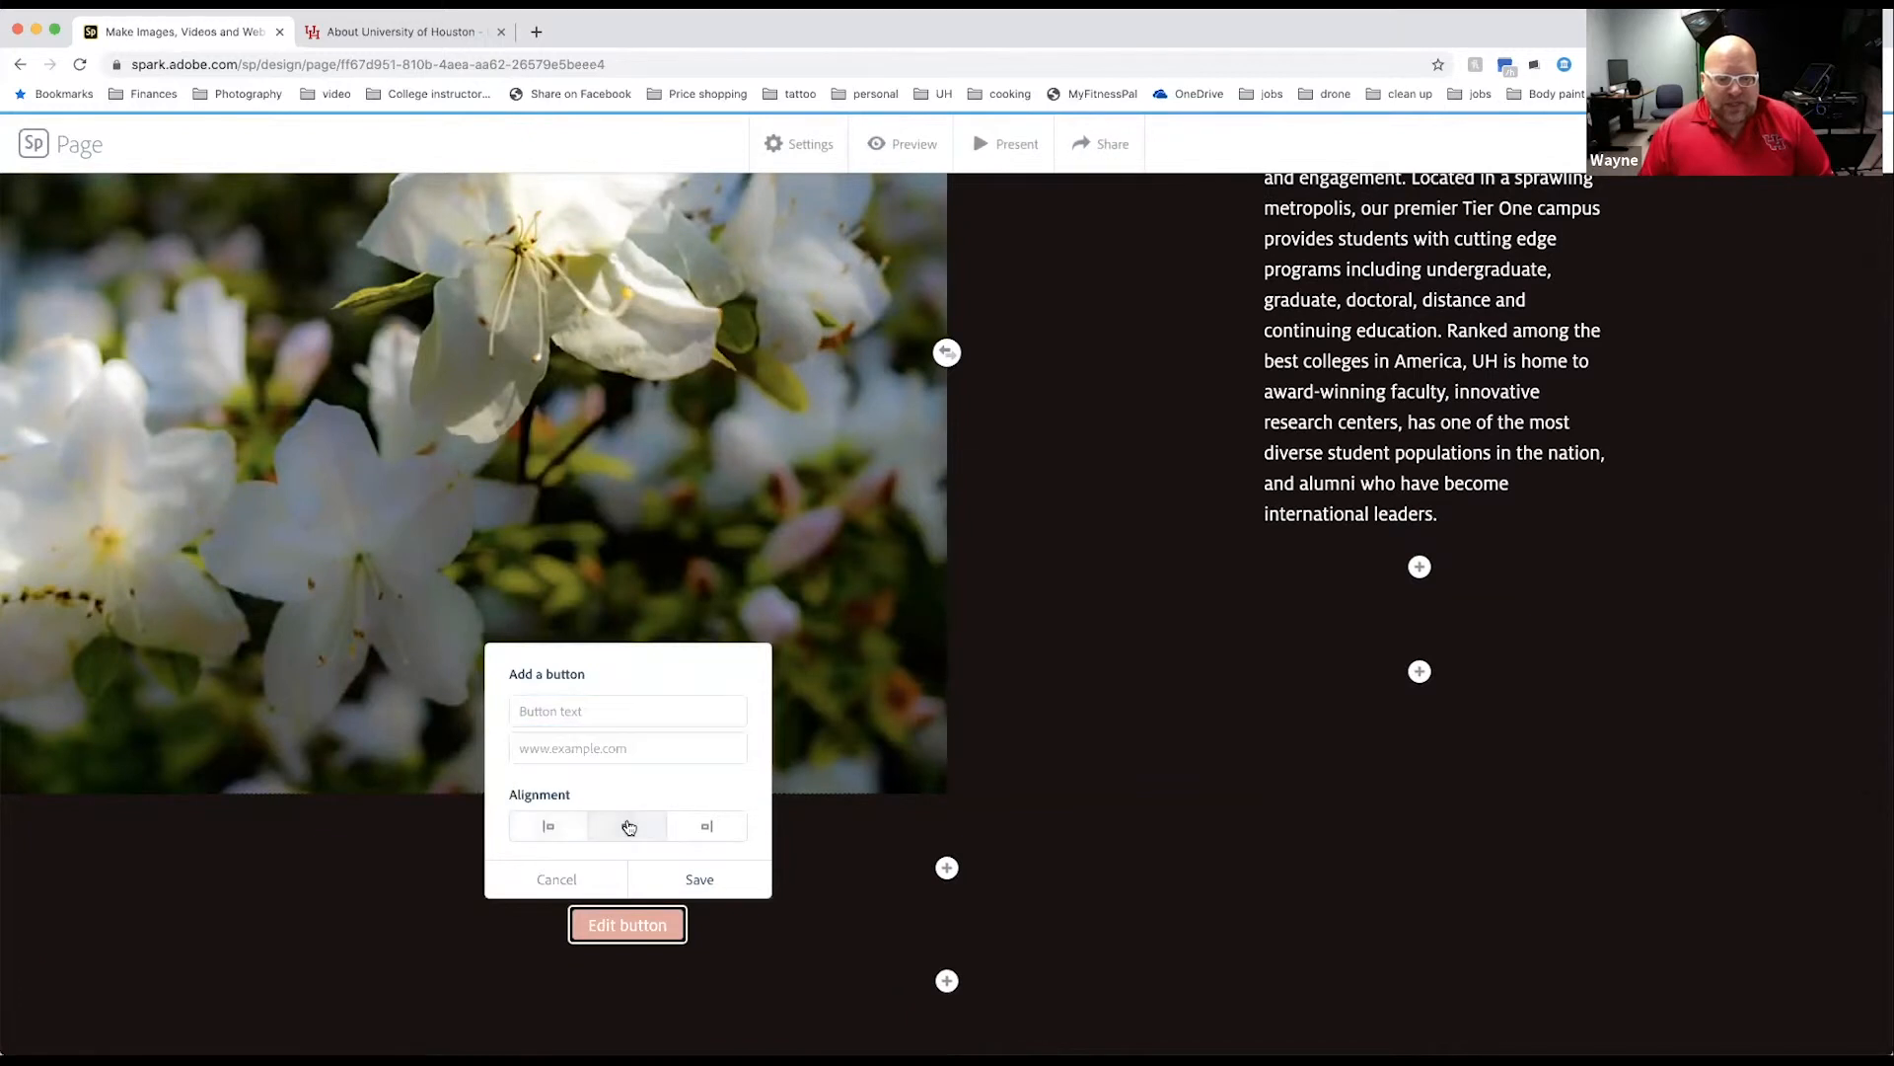
left_click(660, 929)
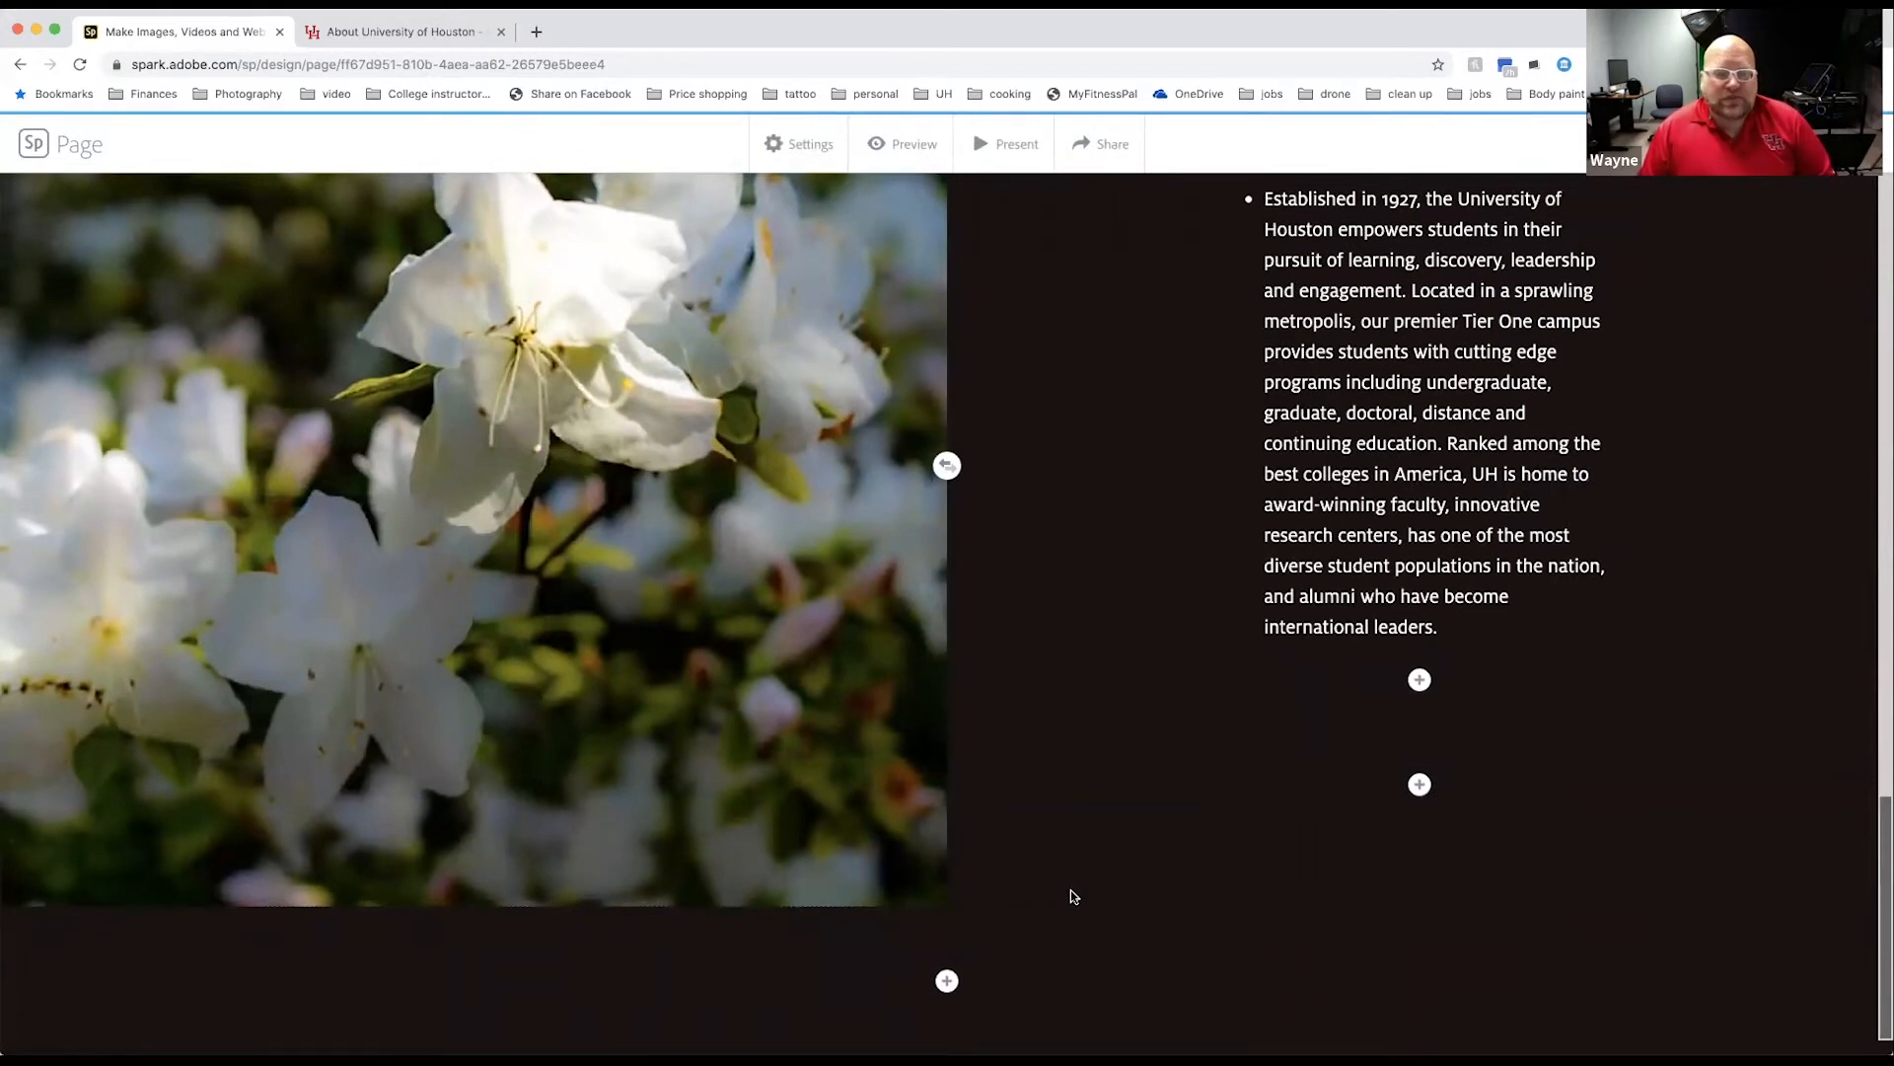
Step: Review how the red flower window photo, the white flower photo and the bulleted split layout behave while moving through the page
scroll(1070, 890, "up", 15)
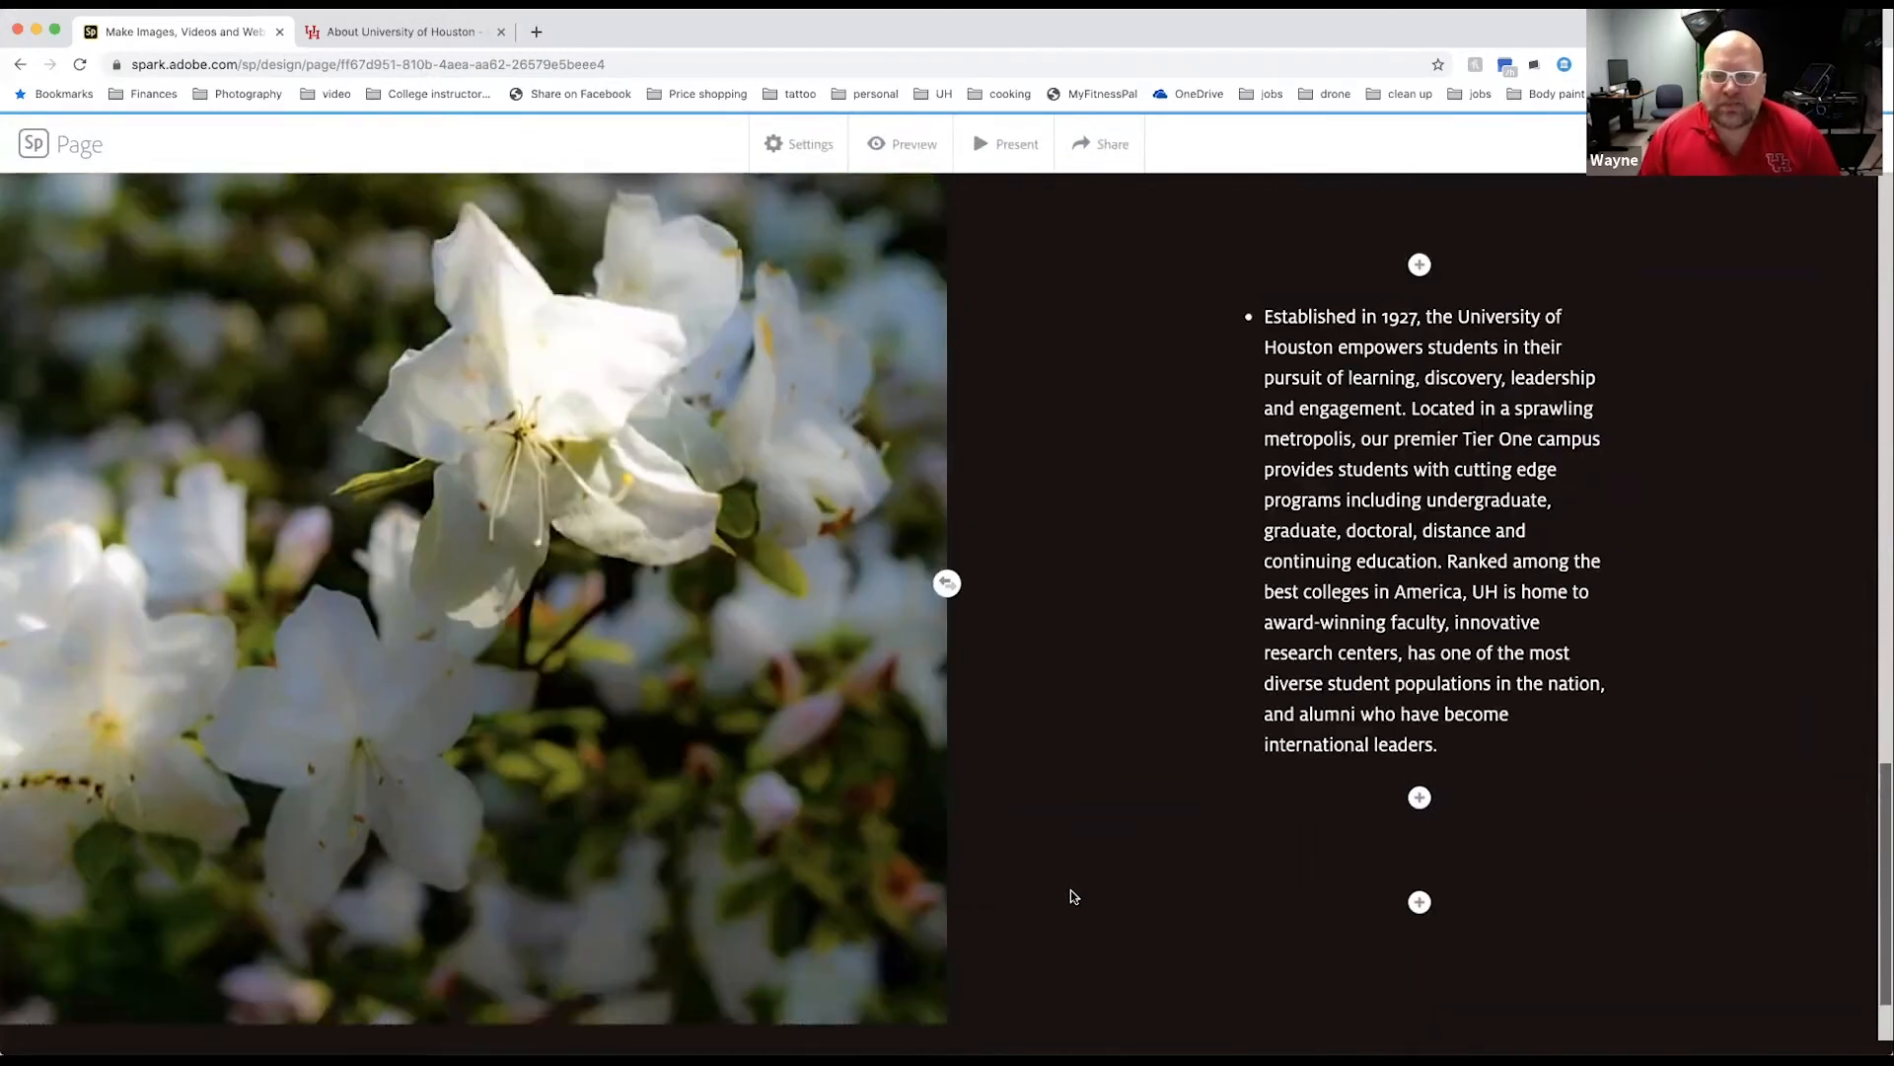
scroll(1074, 894, "down", 10)
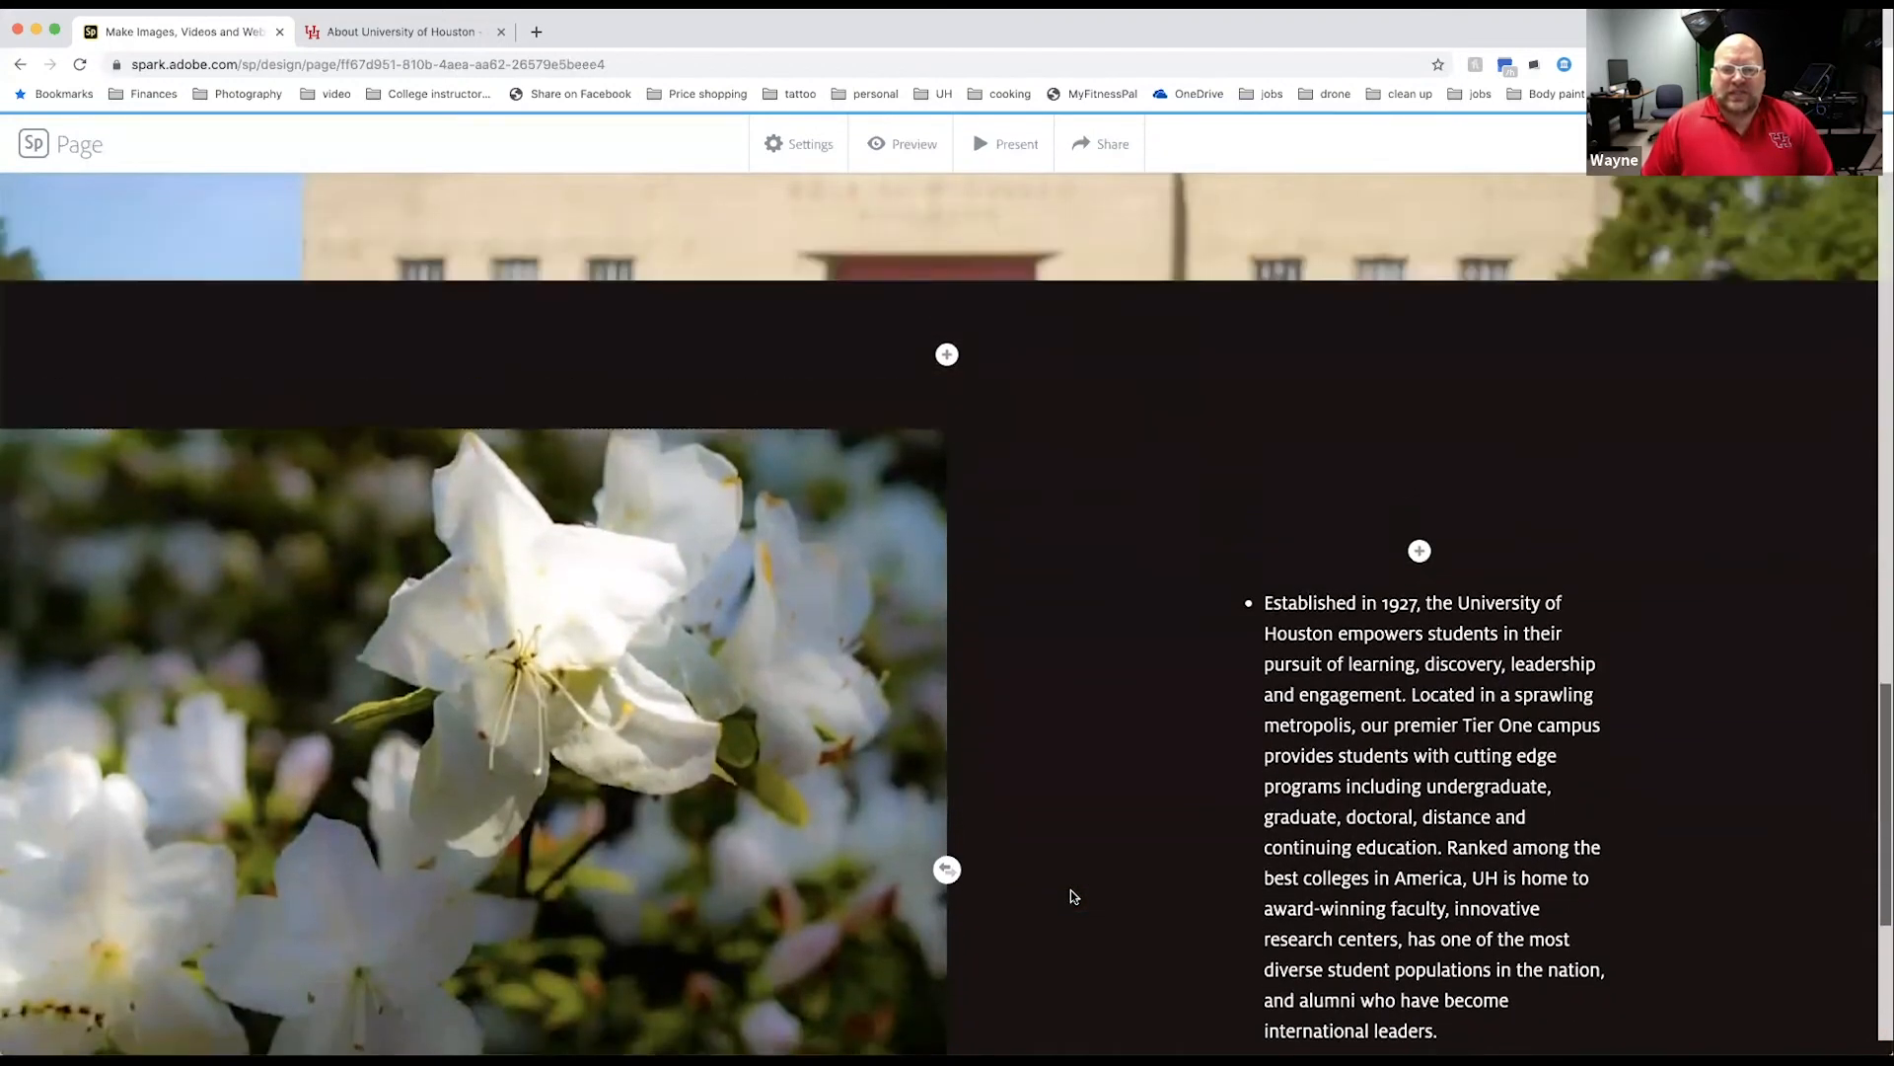
scroll(1069, 890, "up", 3)
scroll(1071, 894, "up", 5)
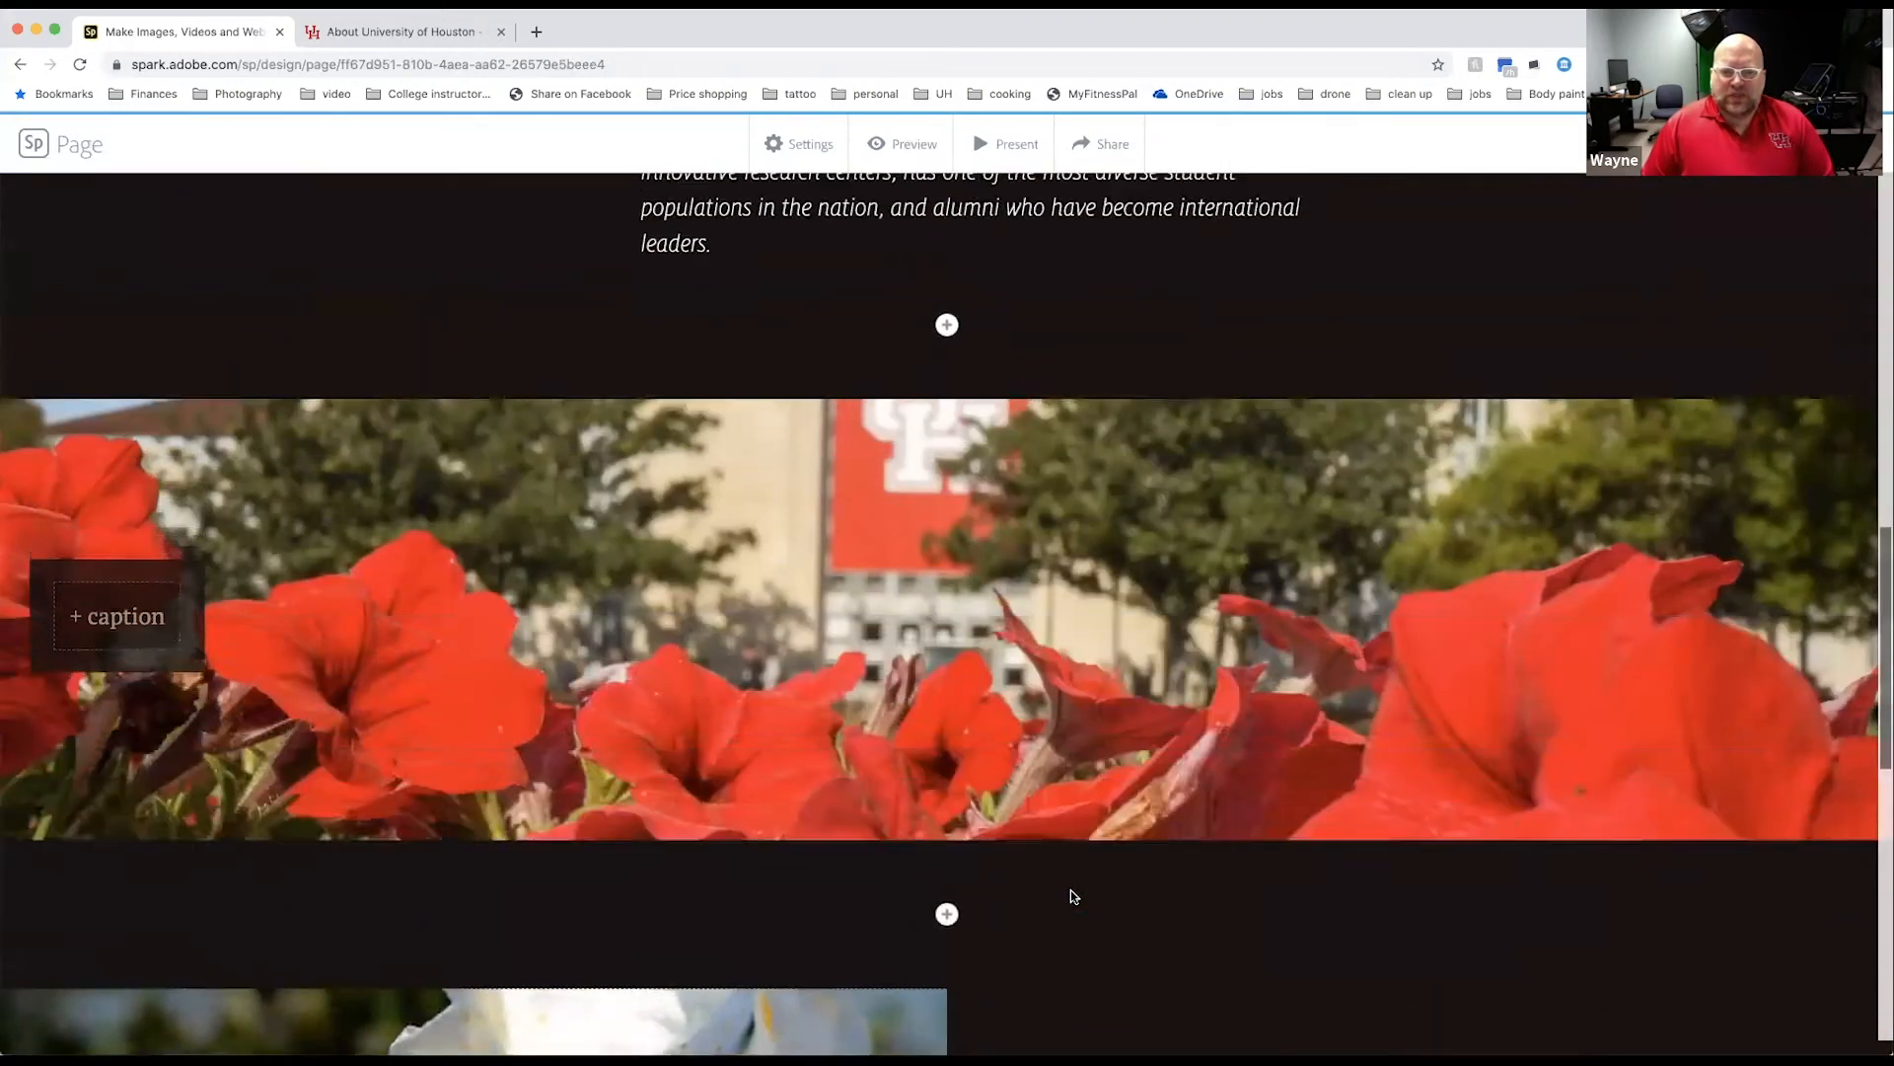
scroll(1073, 895, "down", 5)
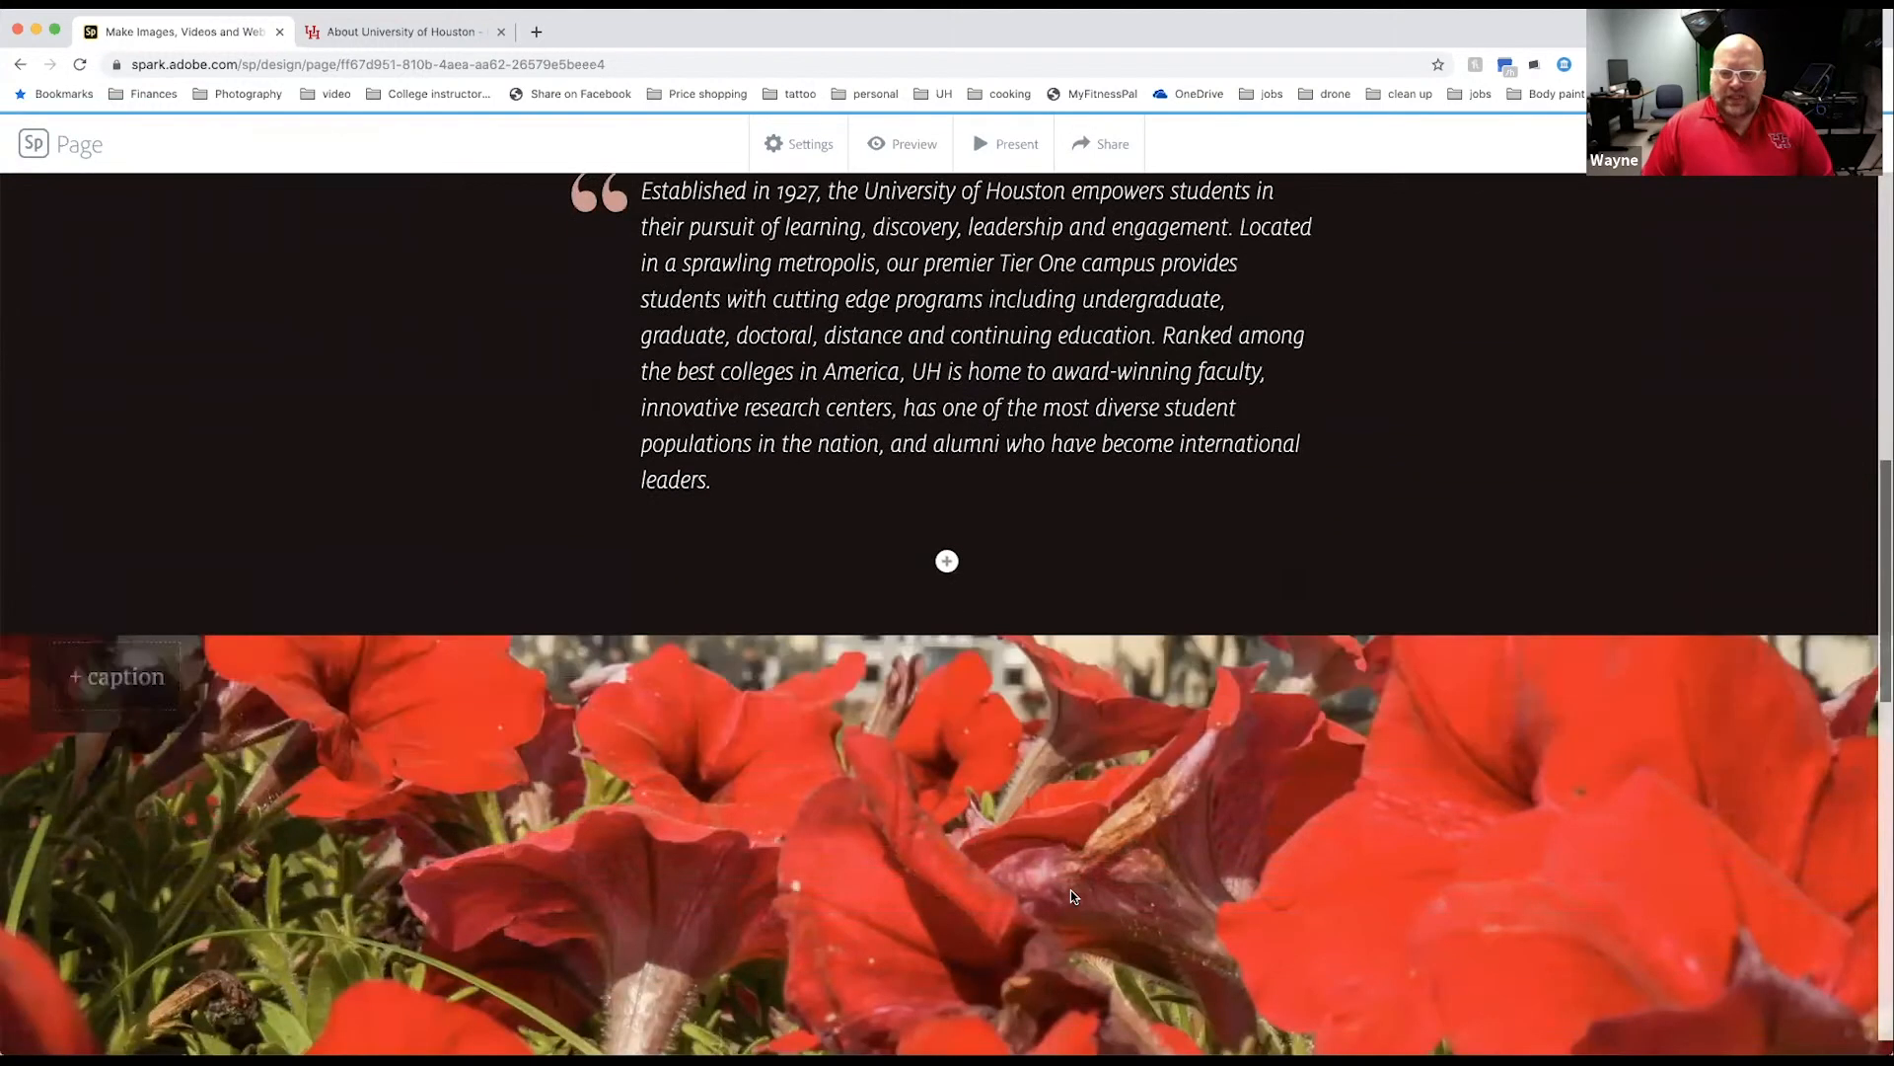
scroll(1074, 896, "down", 7)
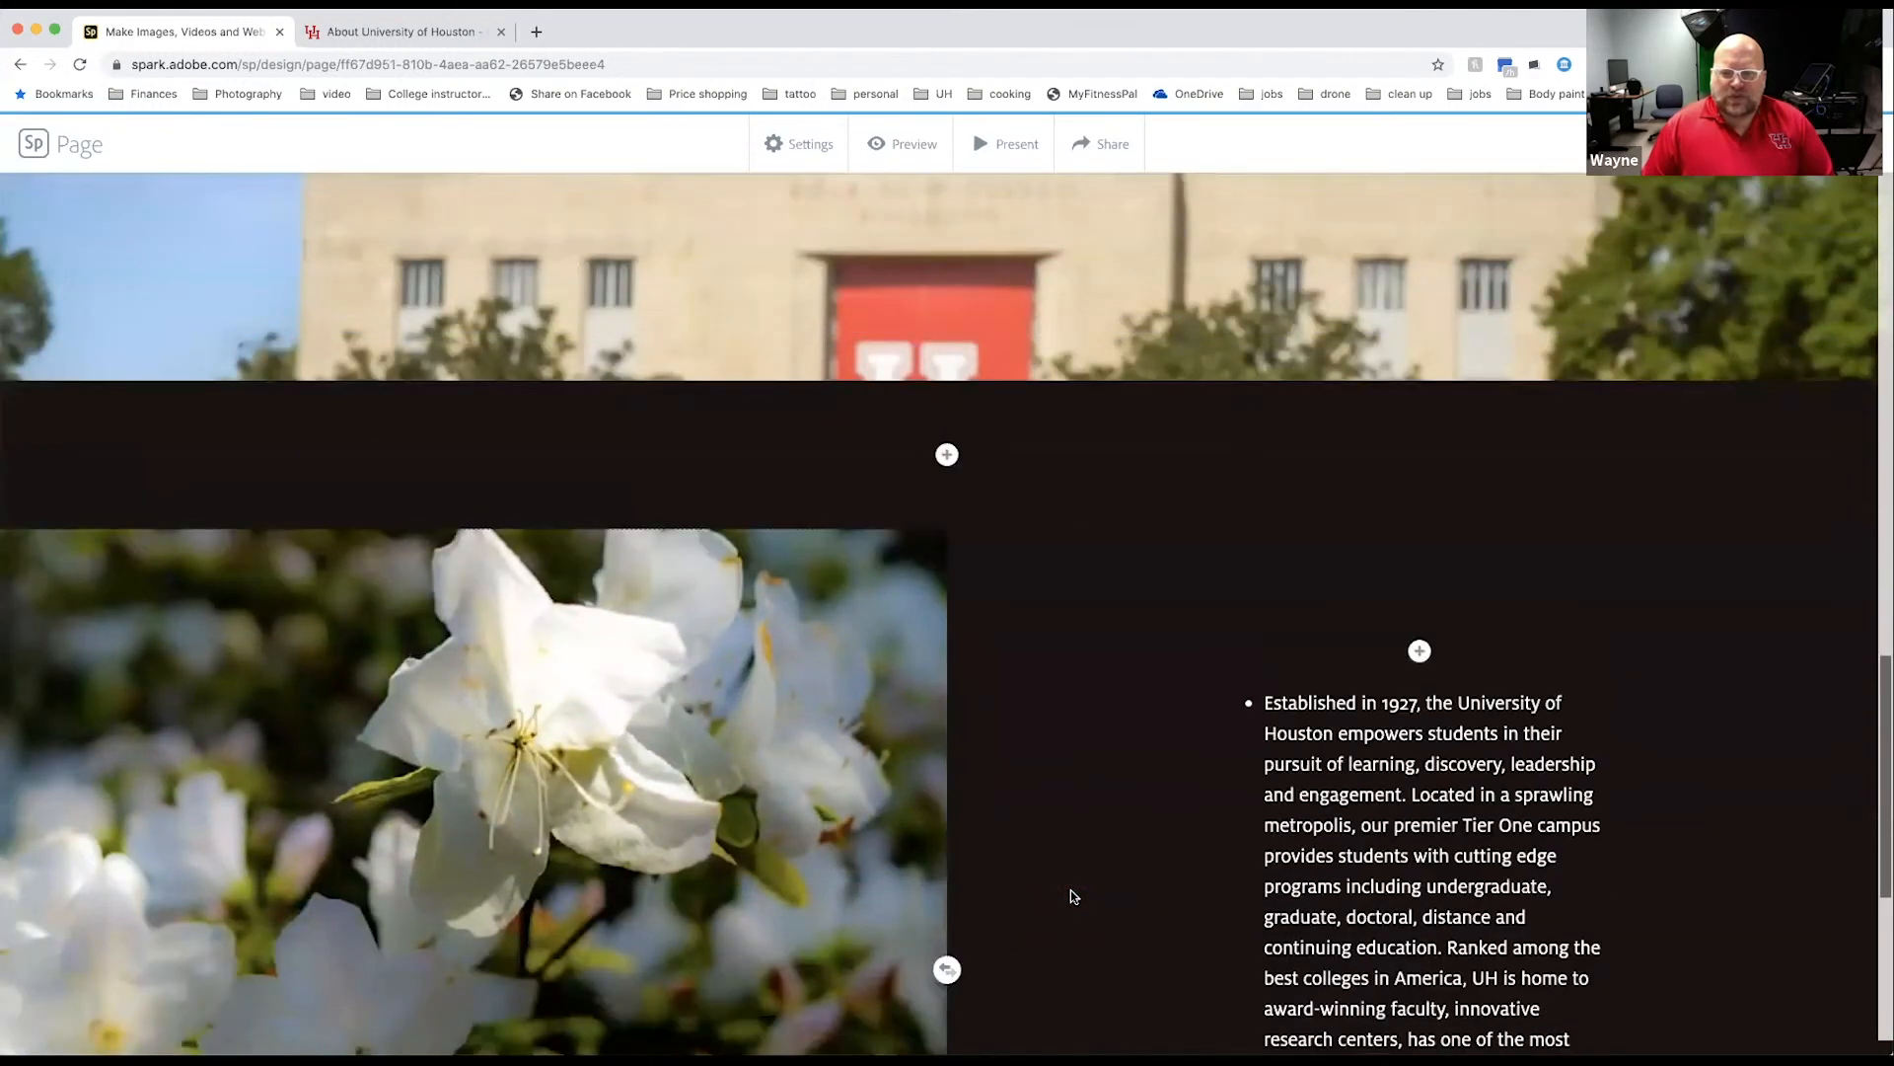
scroll(1074, 896, "up", 2)
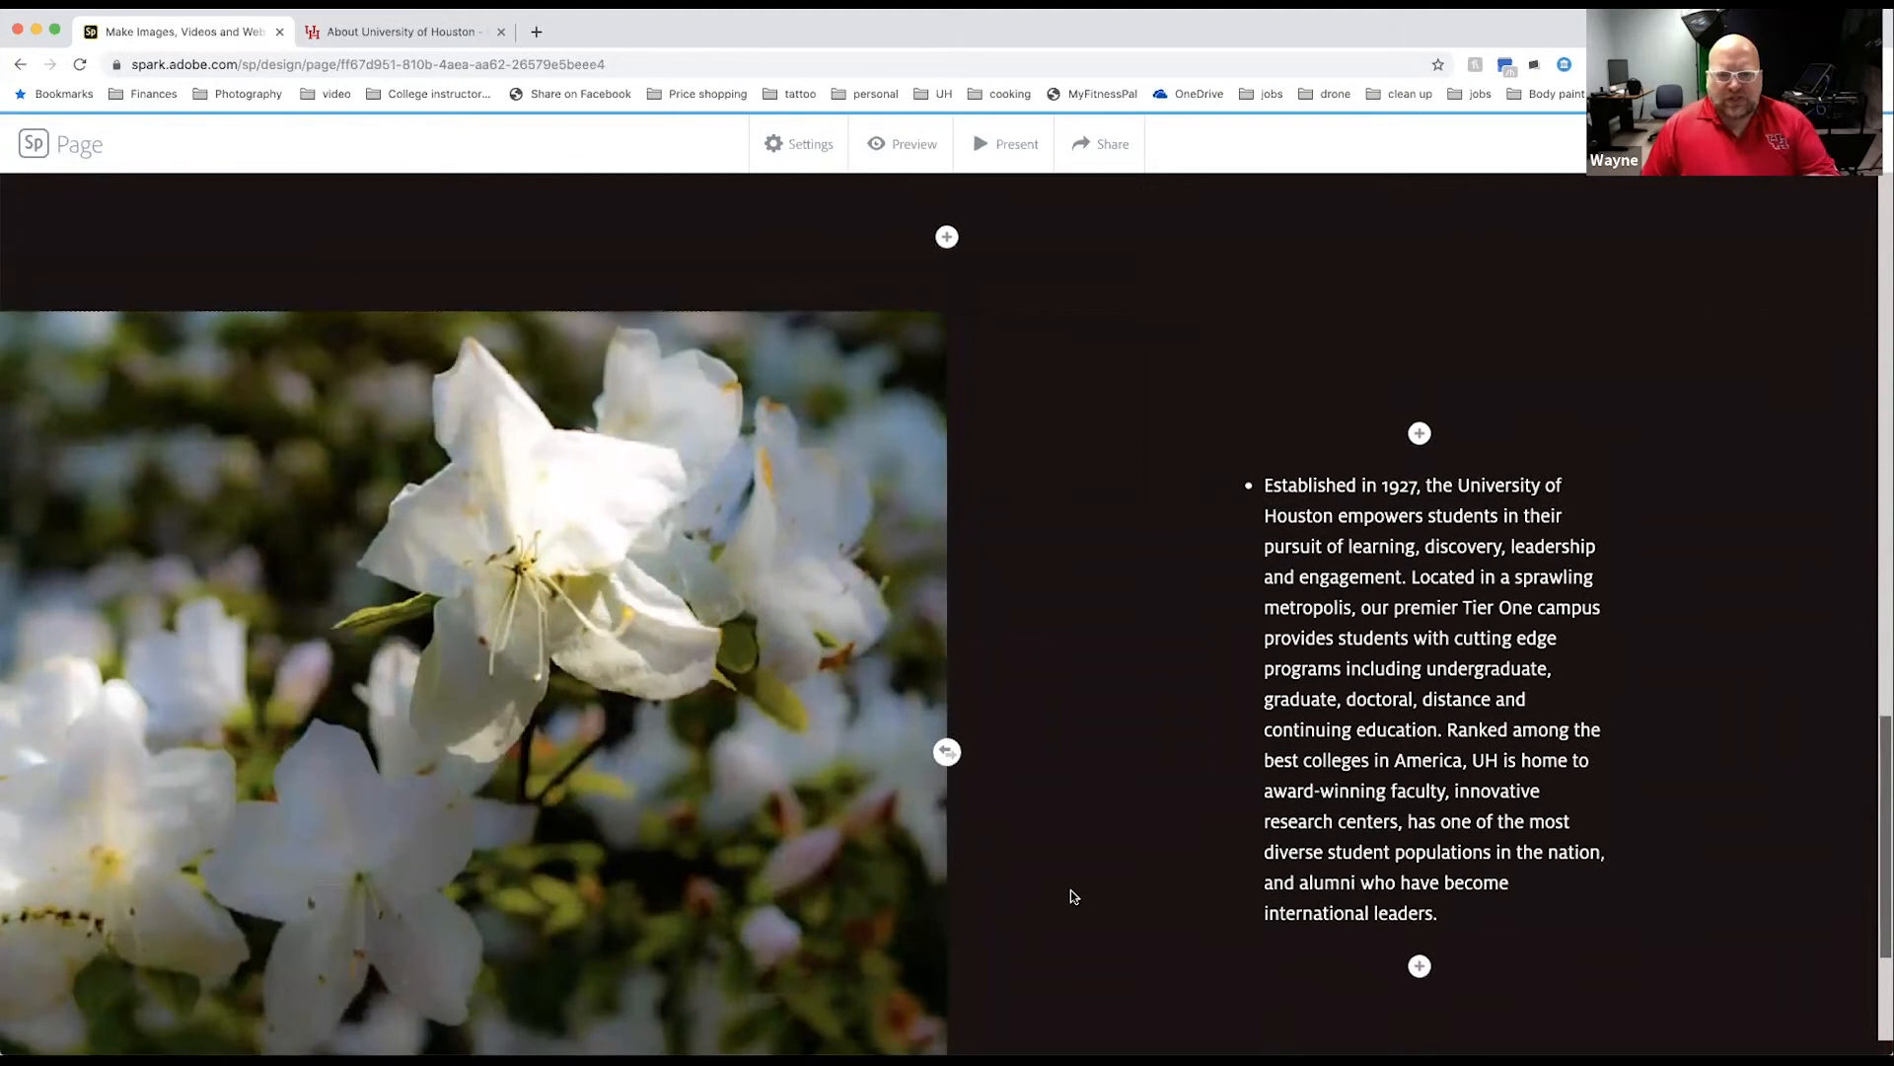
scroll(1074, 895, "down", 3)
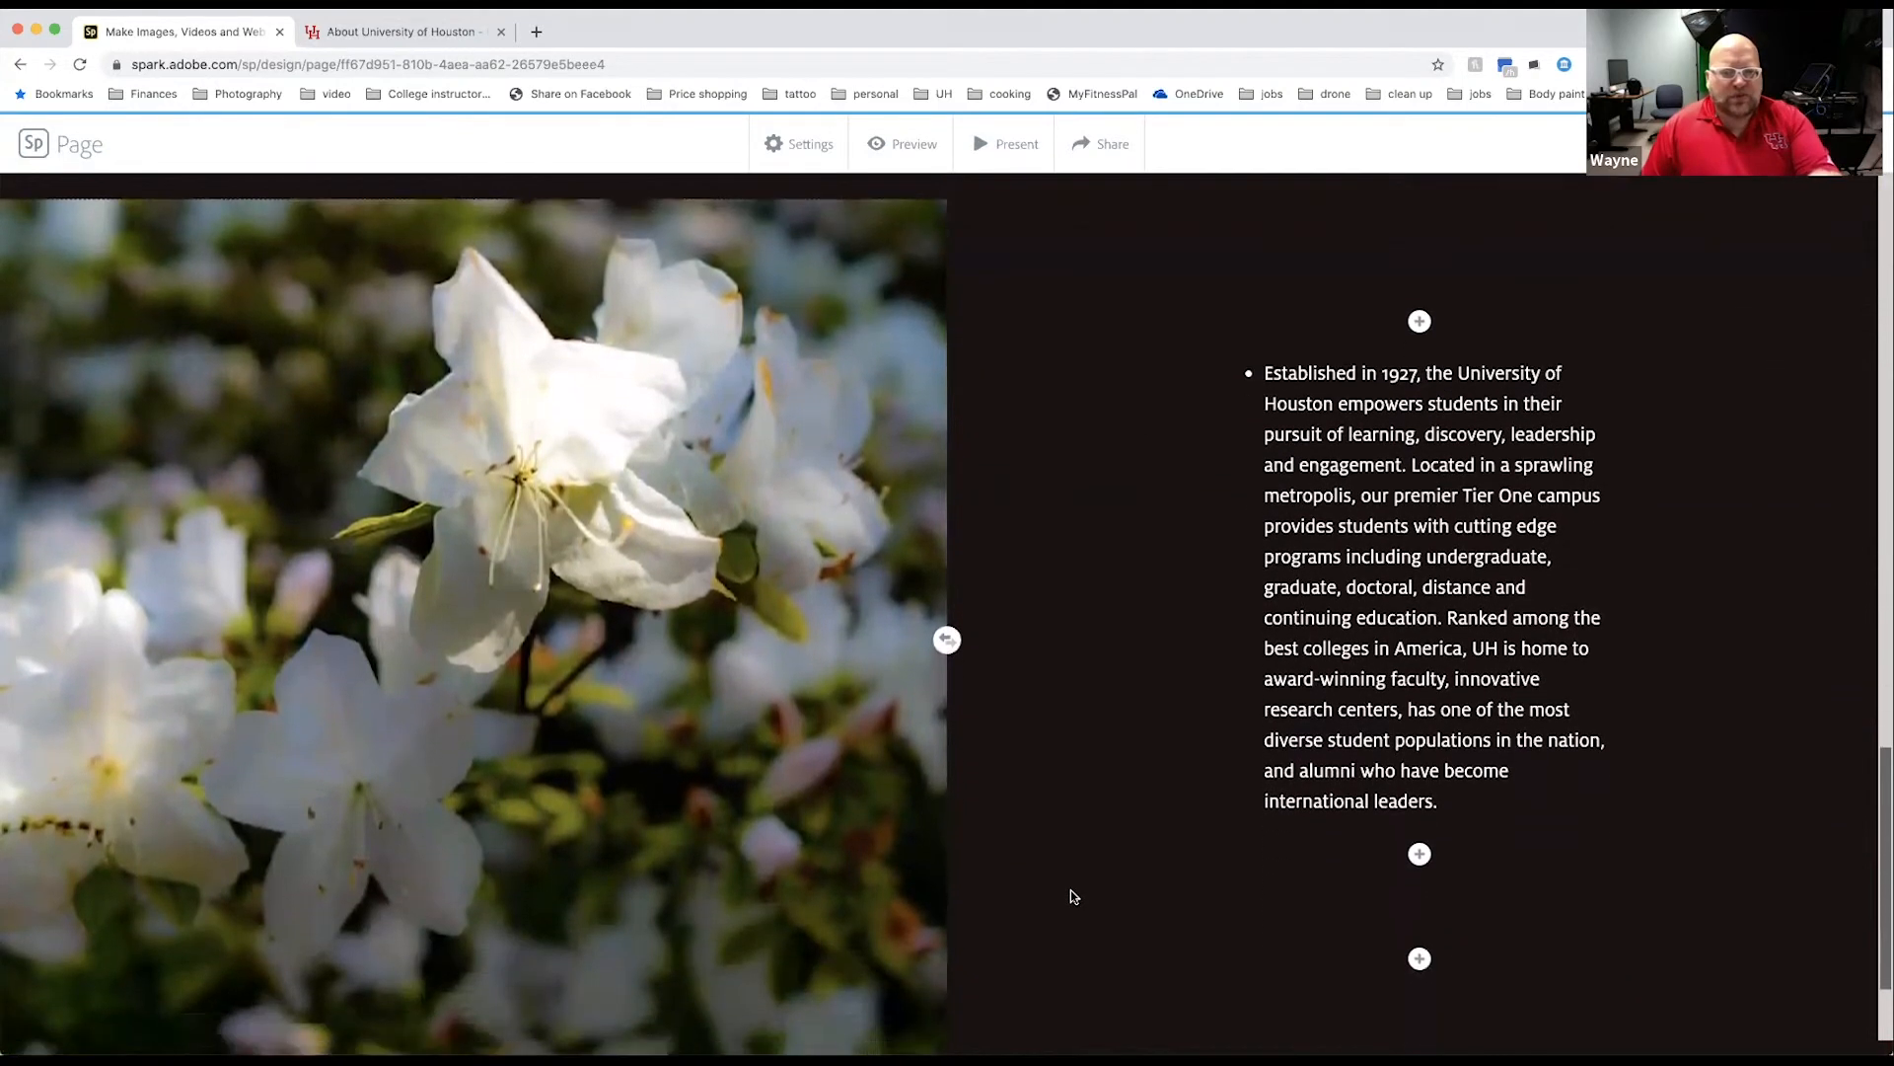
scroll(1074, 896, "up", 1)
scroll(1073, 895, "up", 1)
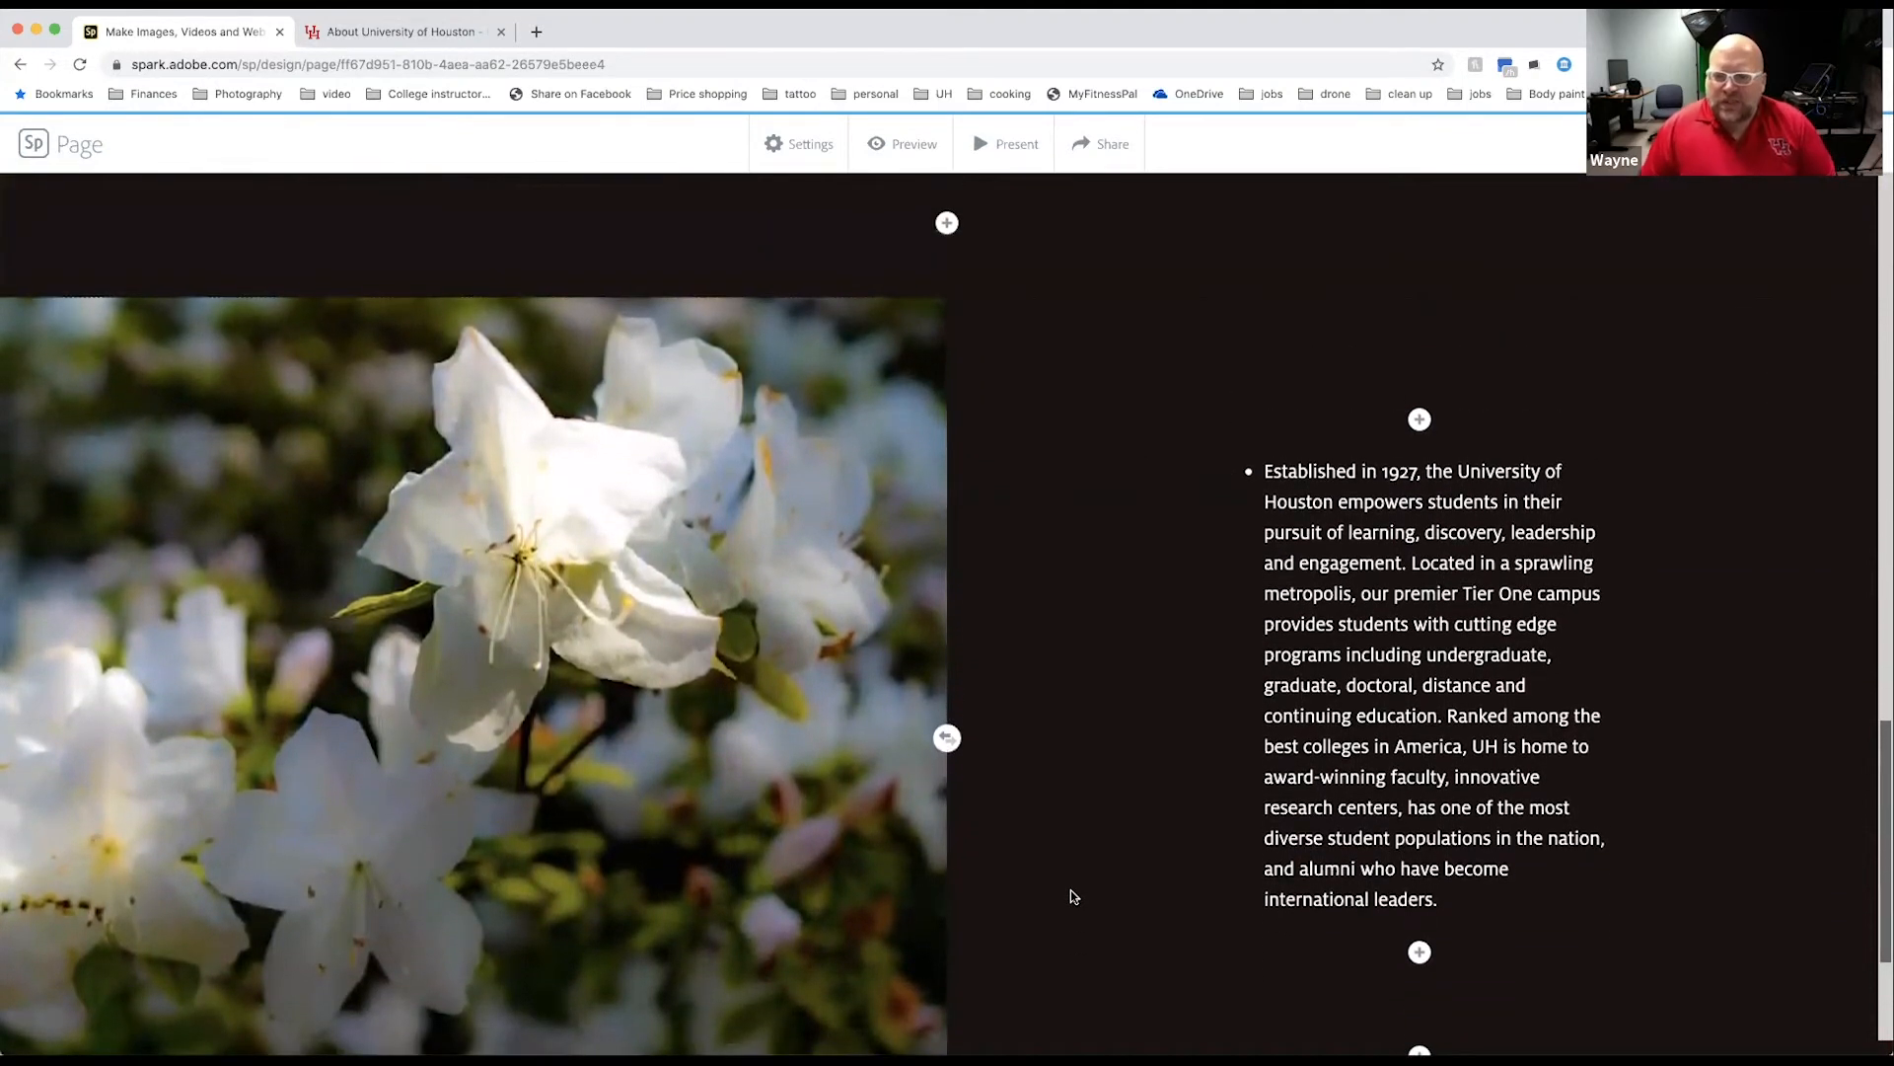
scroll(1073, 895, "up", 1)
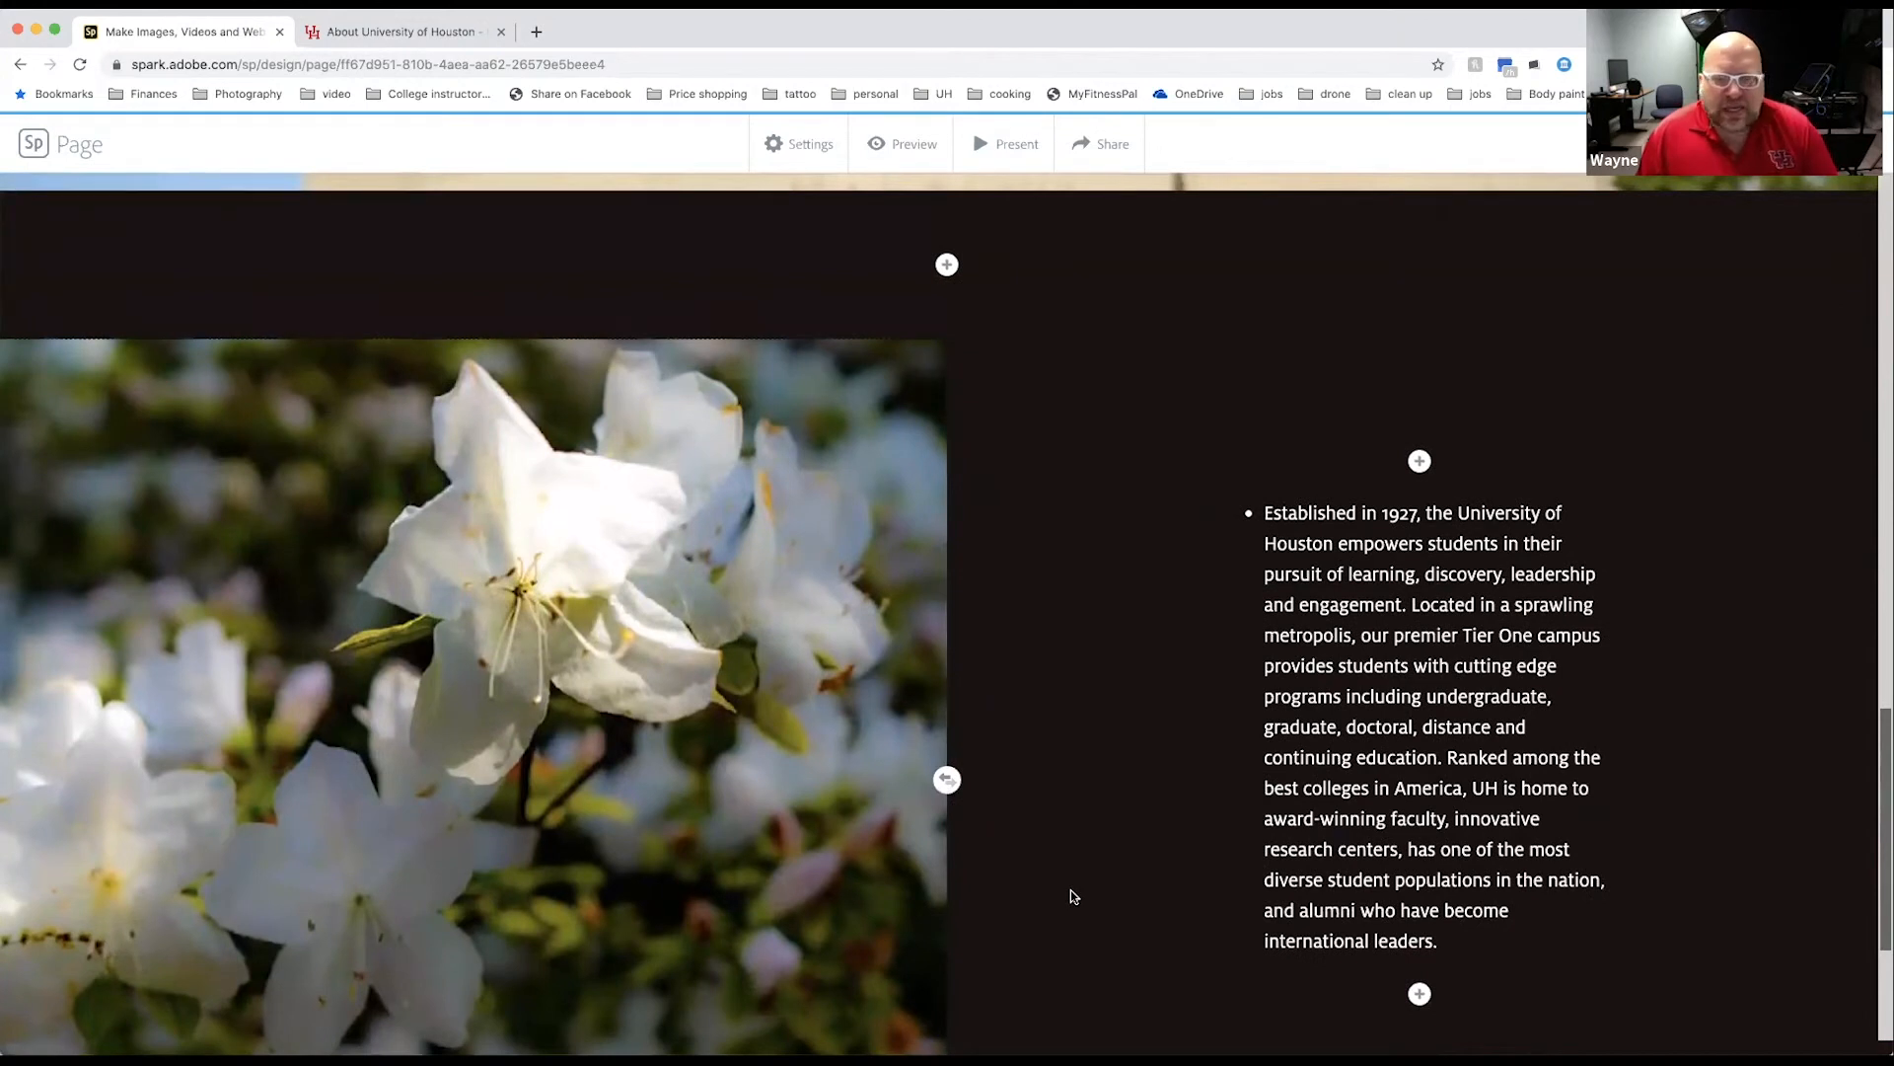
scroll(1073, 896, "down", 4)
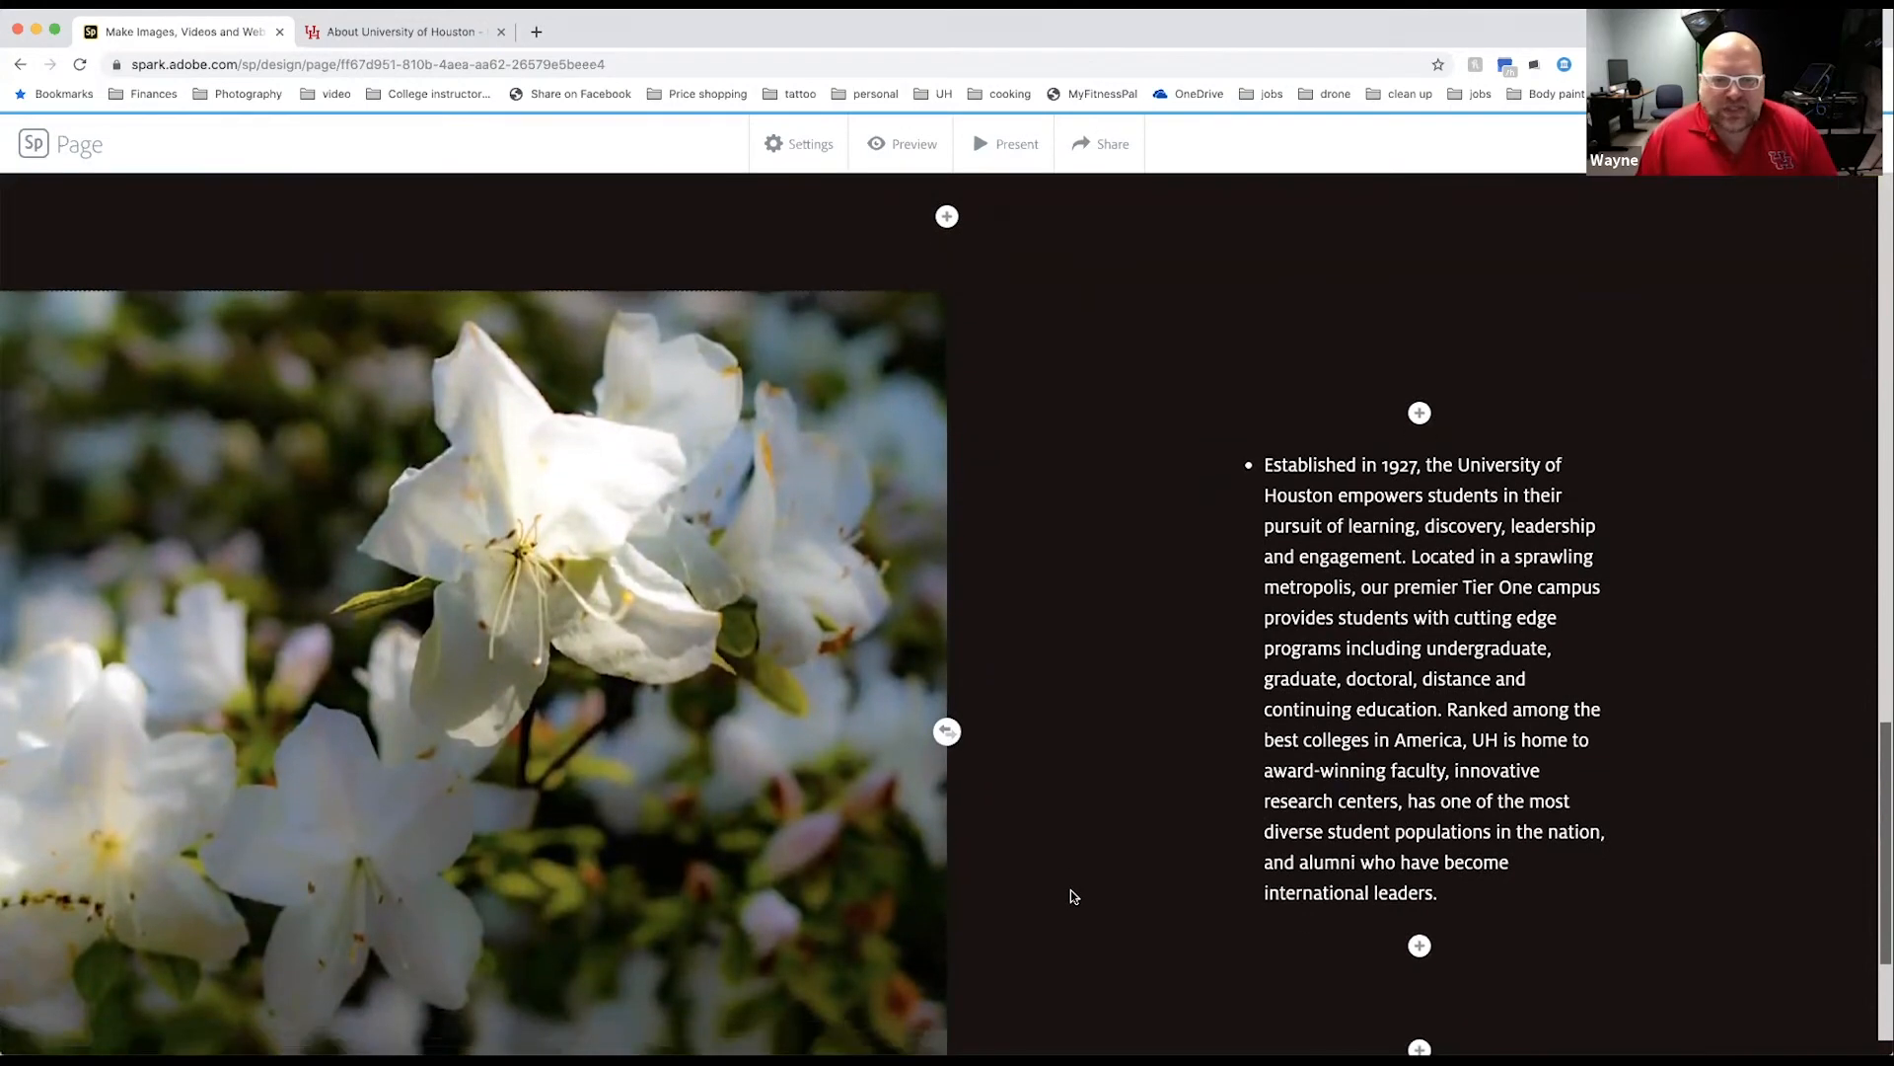
scroll(1071, 893, "down", 2)
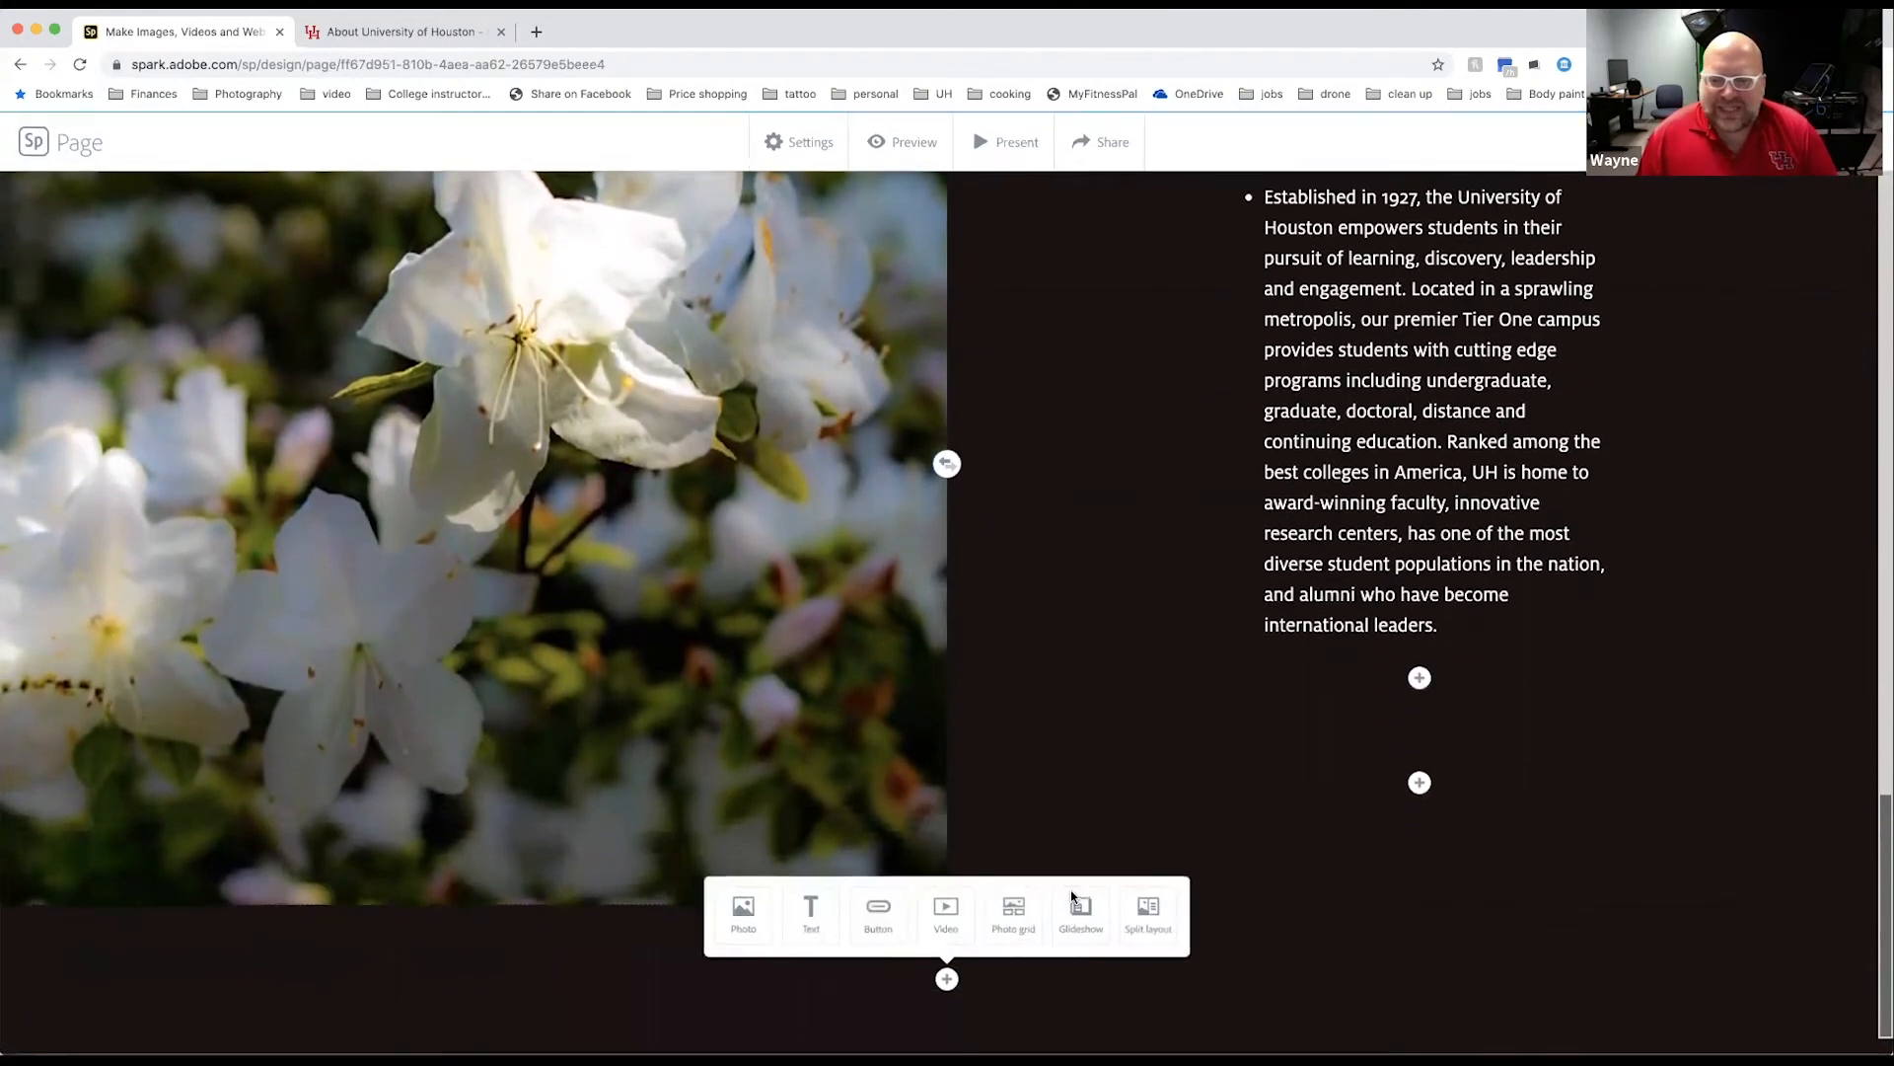
Step: Review how the "Scenes from UH" title section moves into the quoted introduction below it
scroll(1071, 893, "up", 10)
scroll(1072, 895, "up", 10)
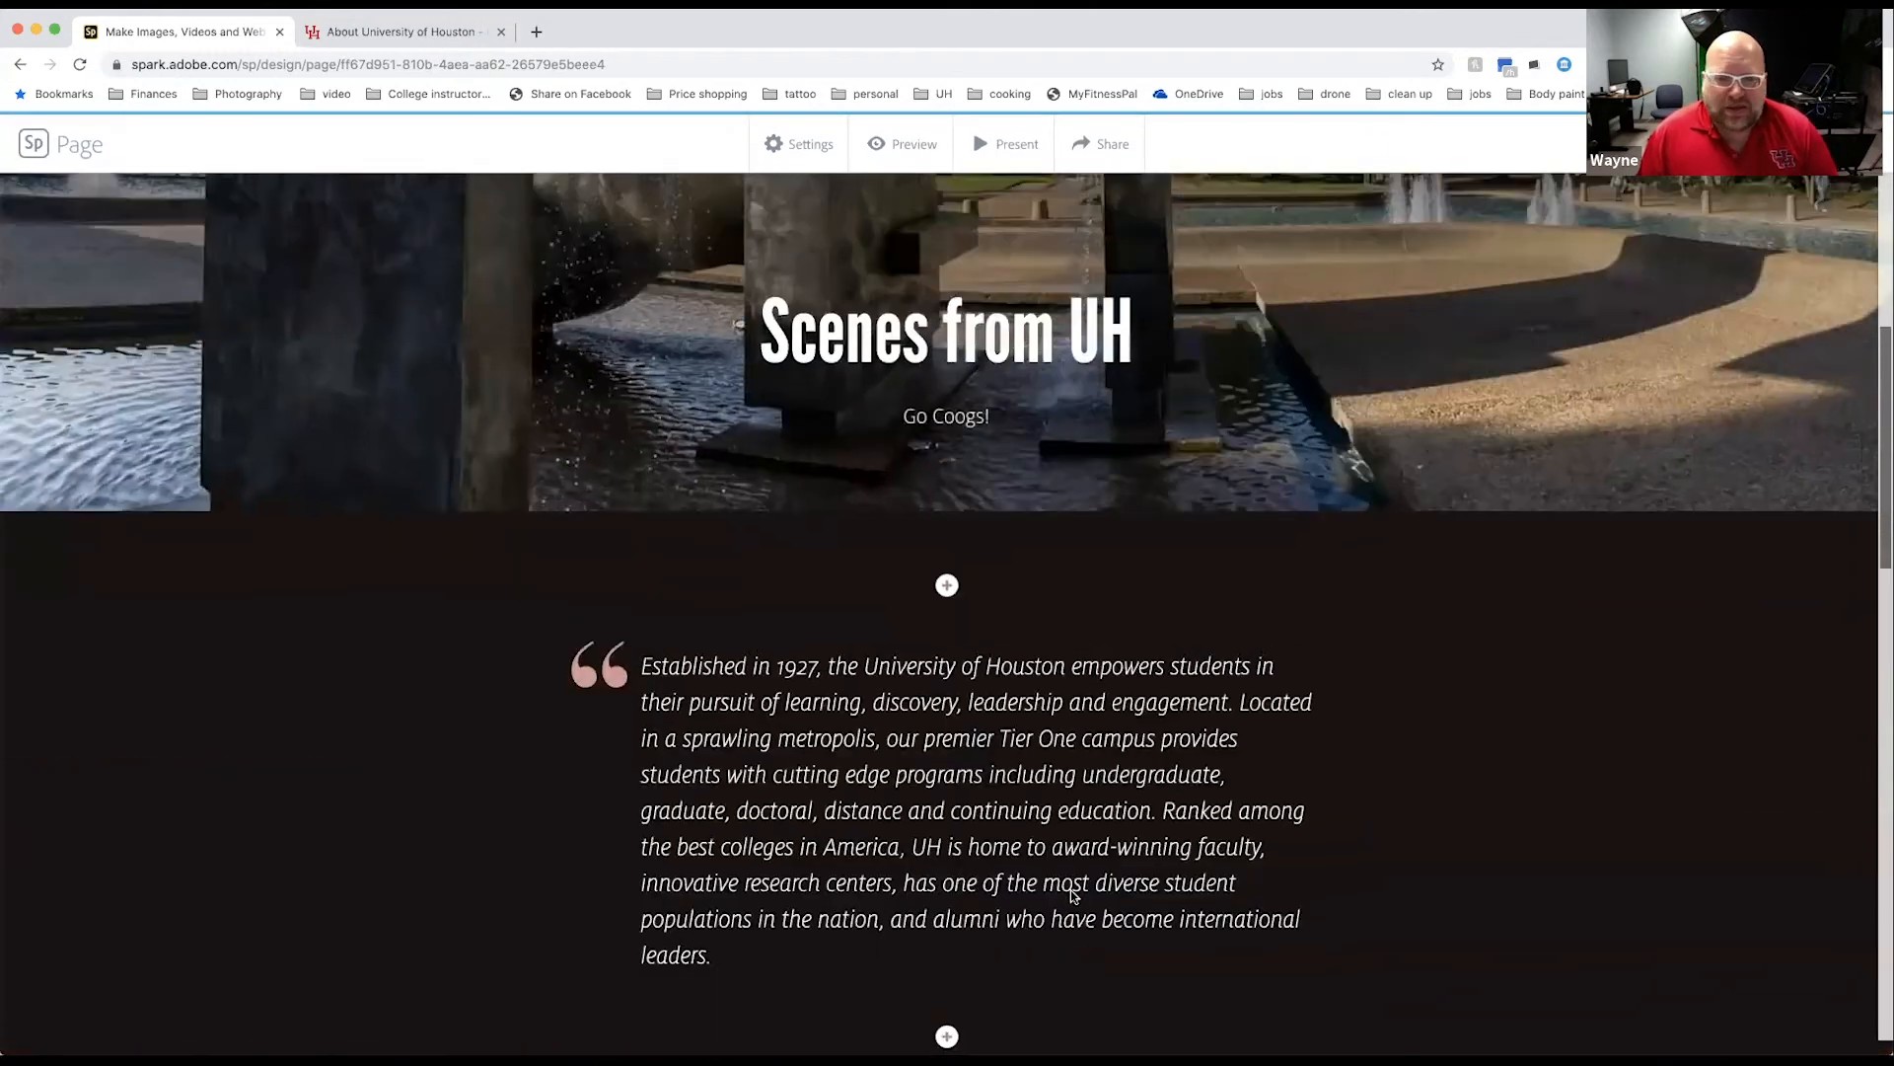
scroll(1072, 895, "up", 3)
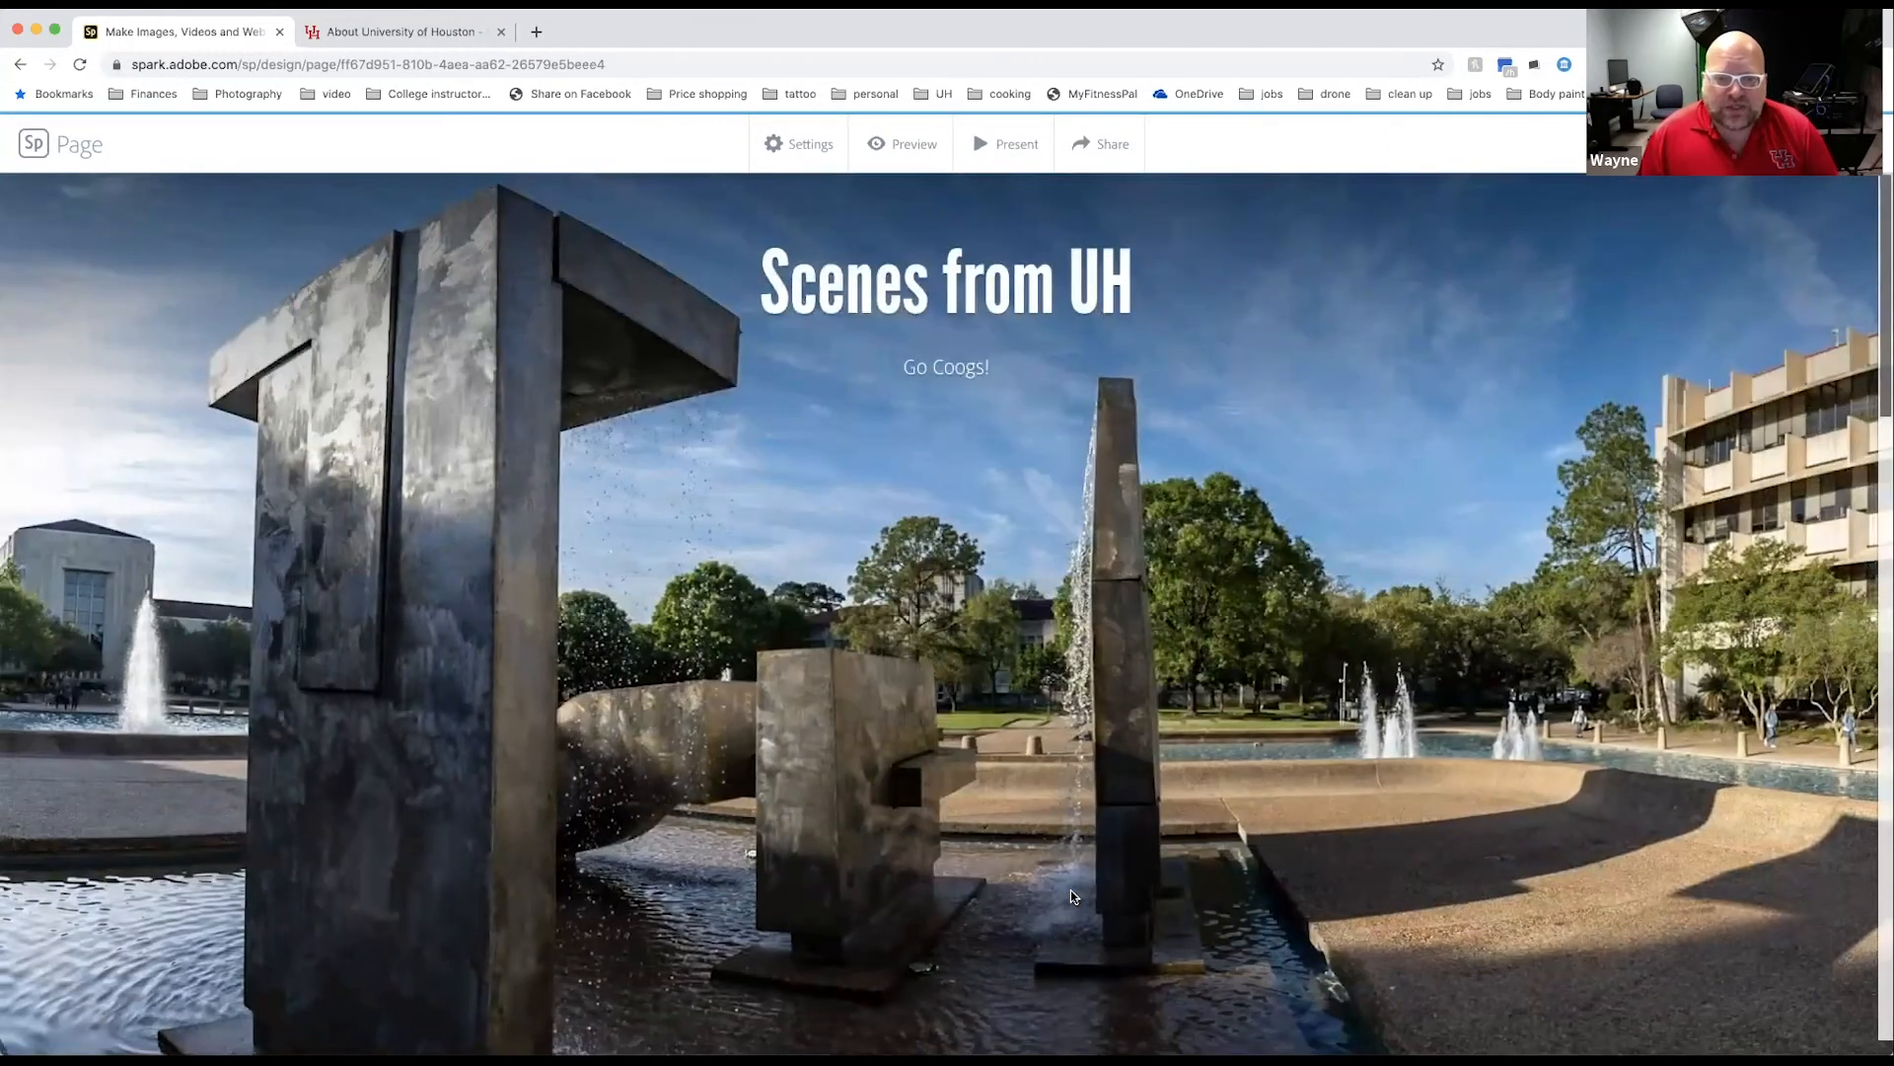
scroll(1073, 895, "down", 10)
scroll(1072, 895, "up", 10)
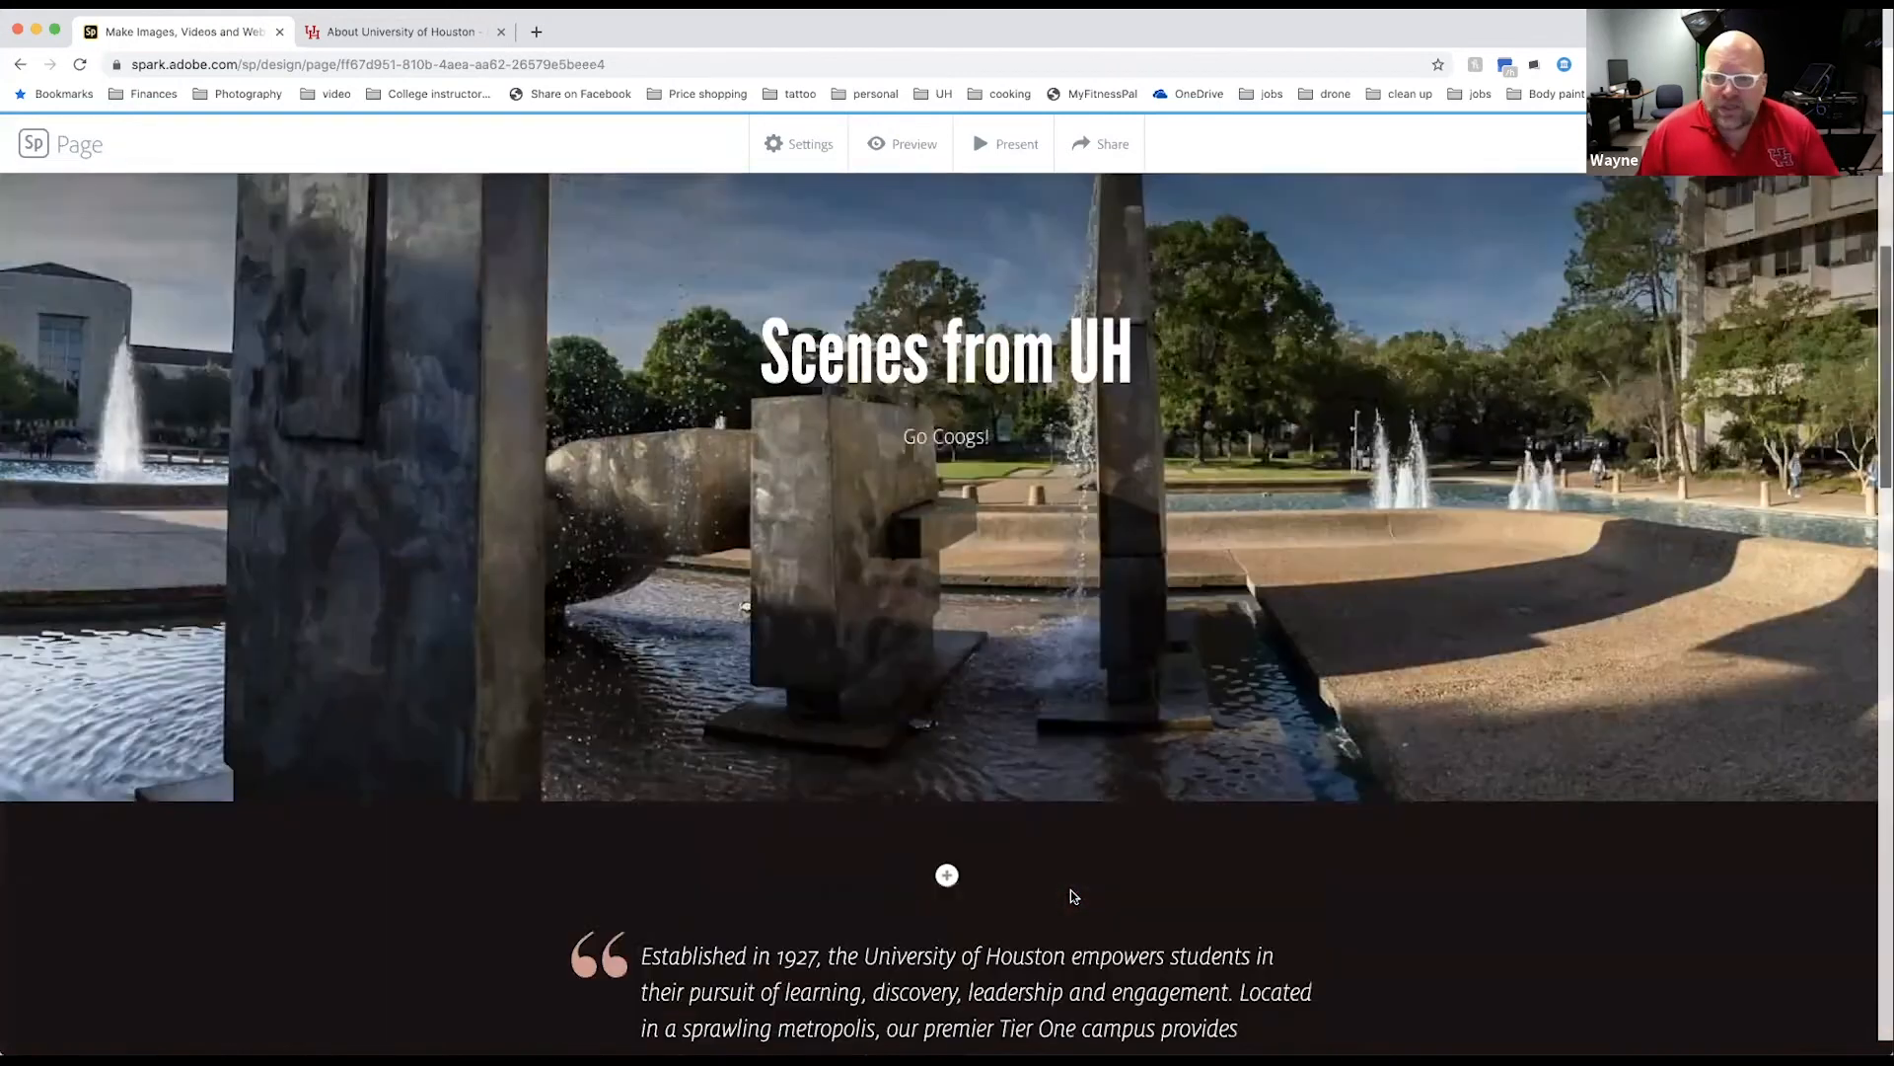
scroll(1073, 895, "up", 3)
scroll(1071, 895, "down", 5)
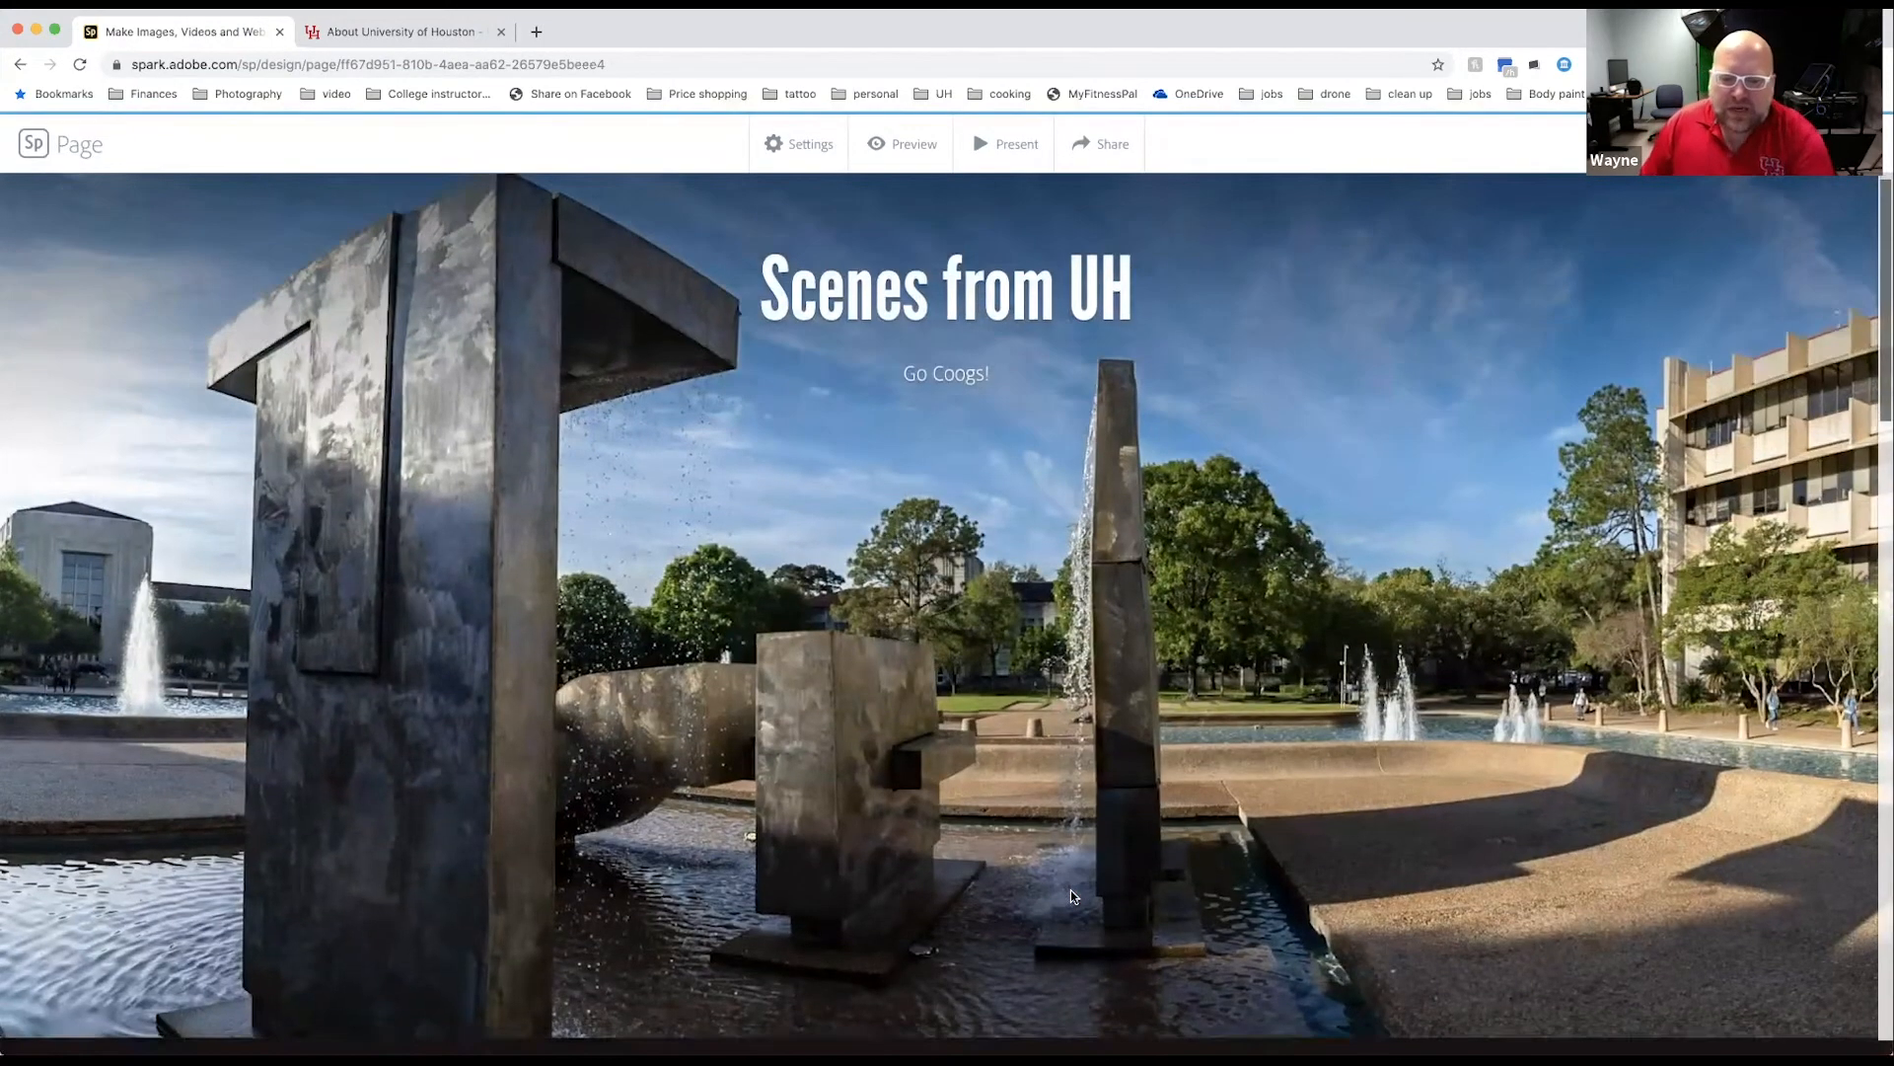
scroll(1072, 895, "up", 5)
scroll(1072, 895, "down", 5)
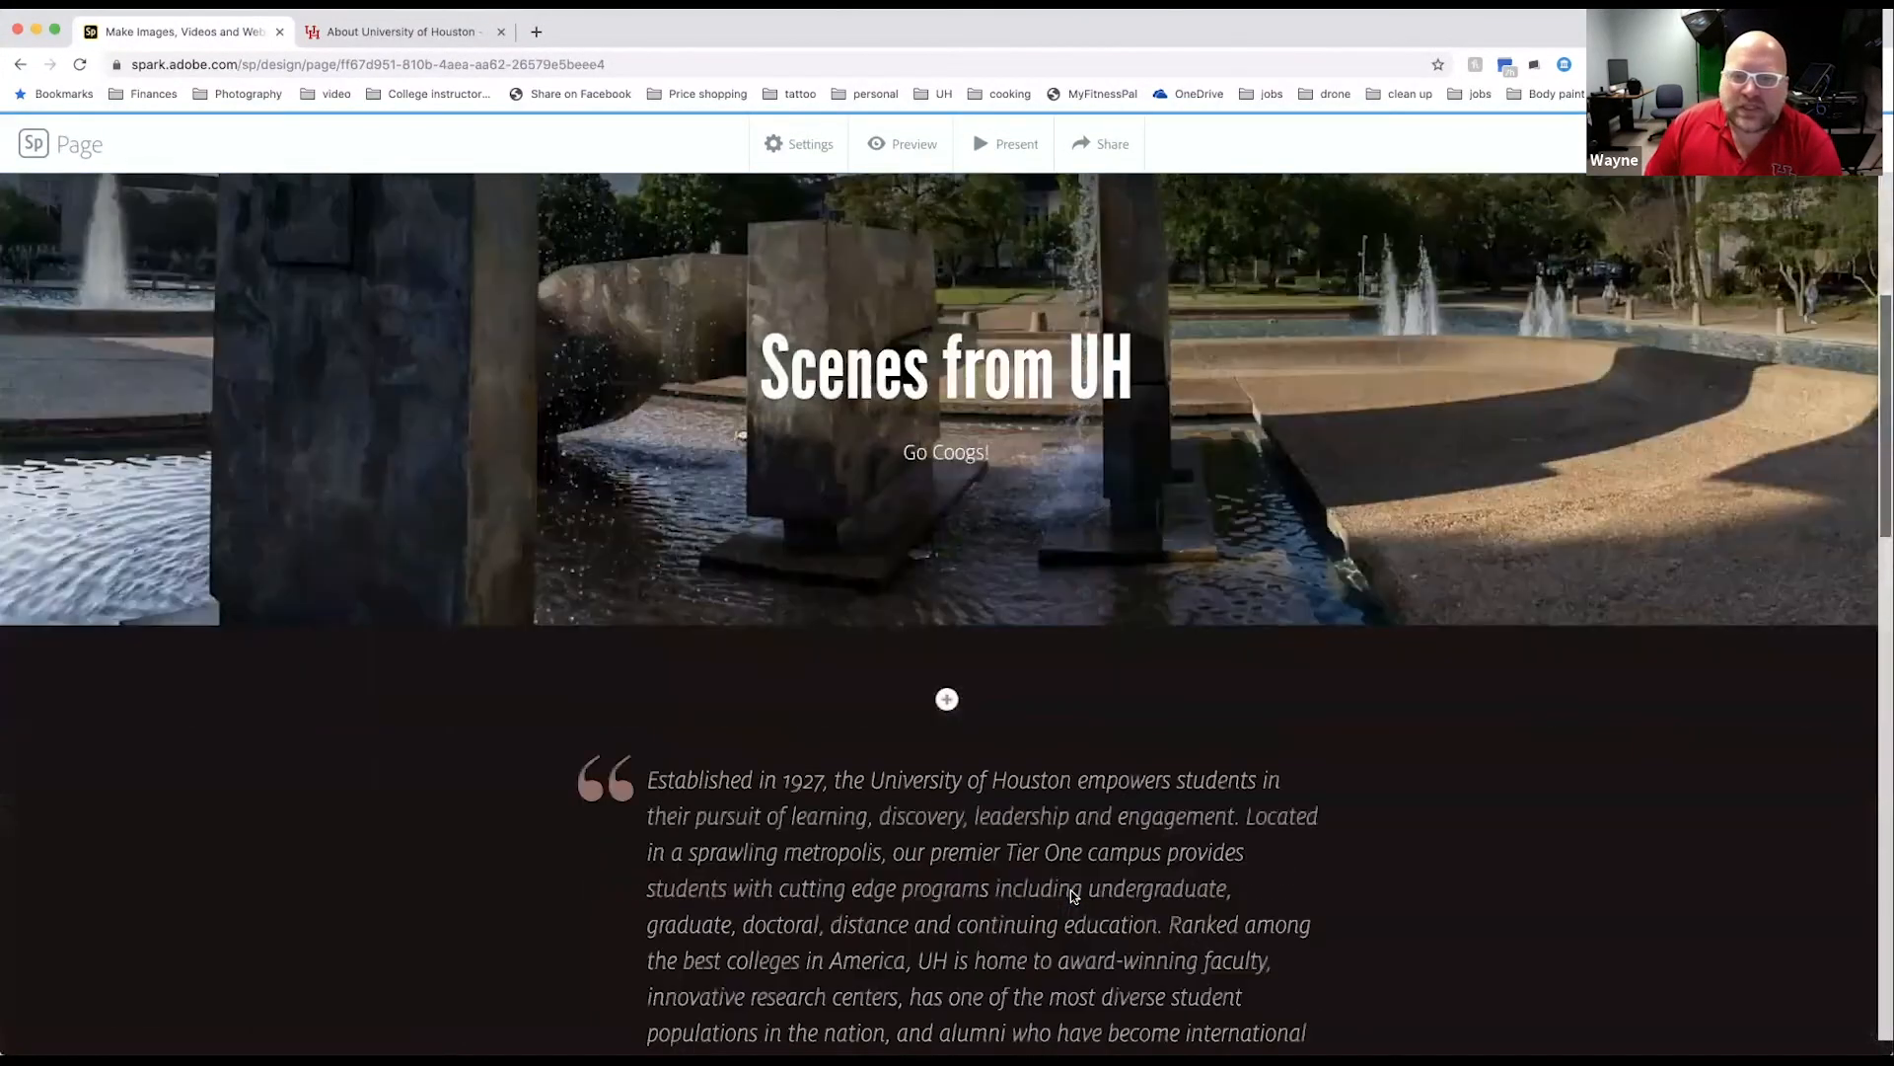
scroll(1071, 895, "up", 6)
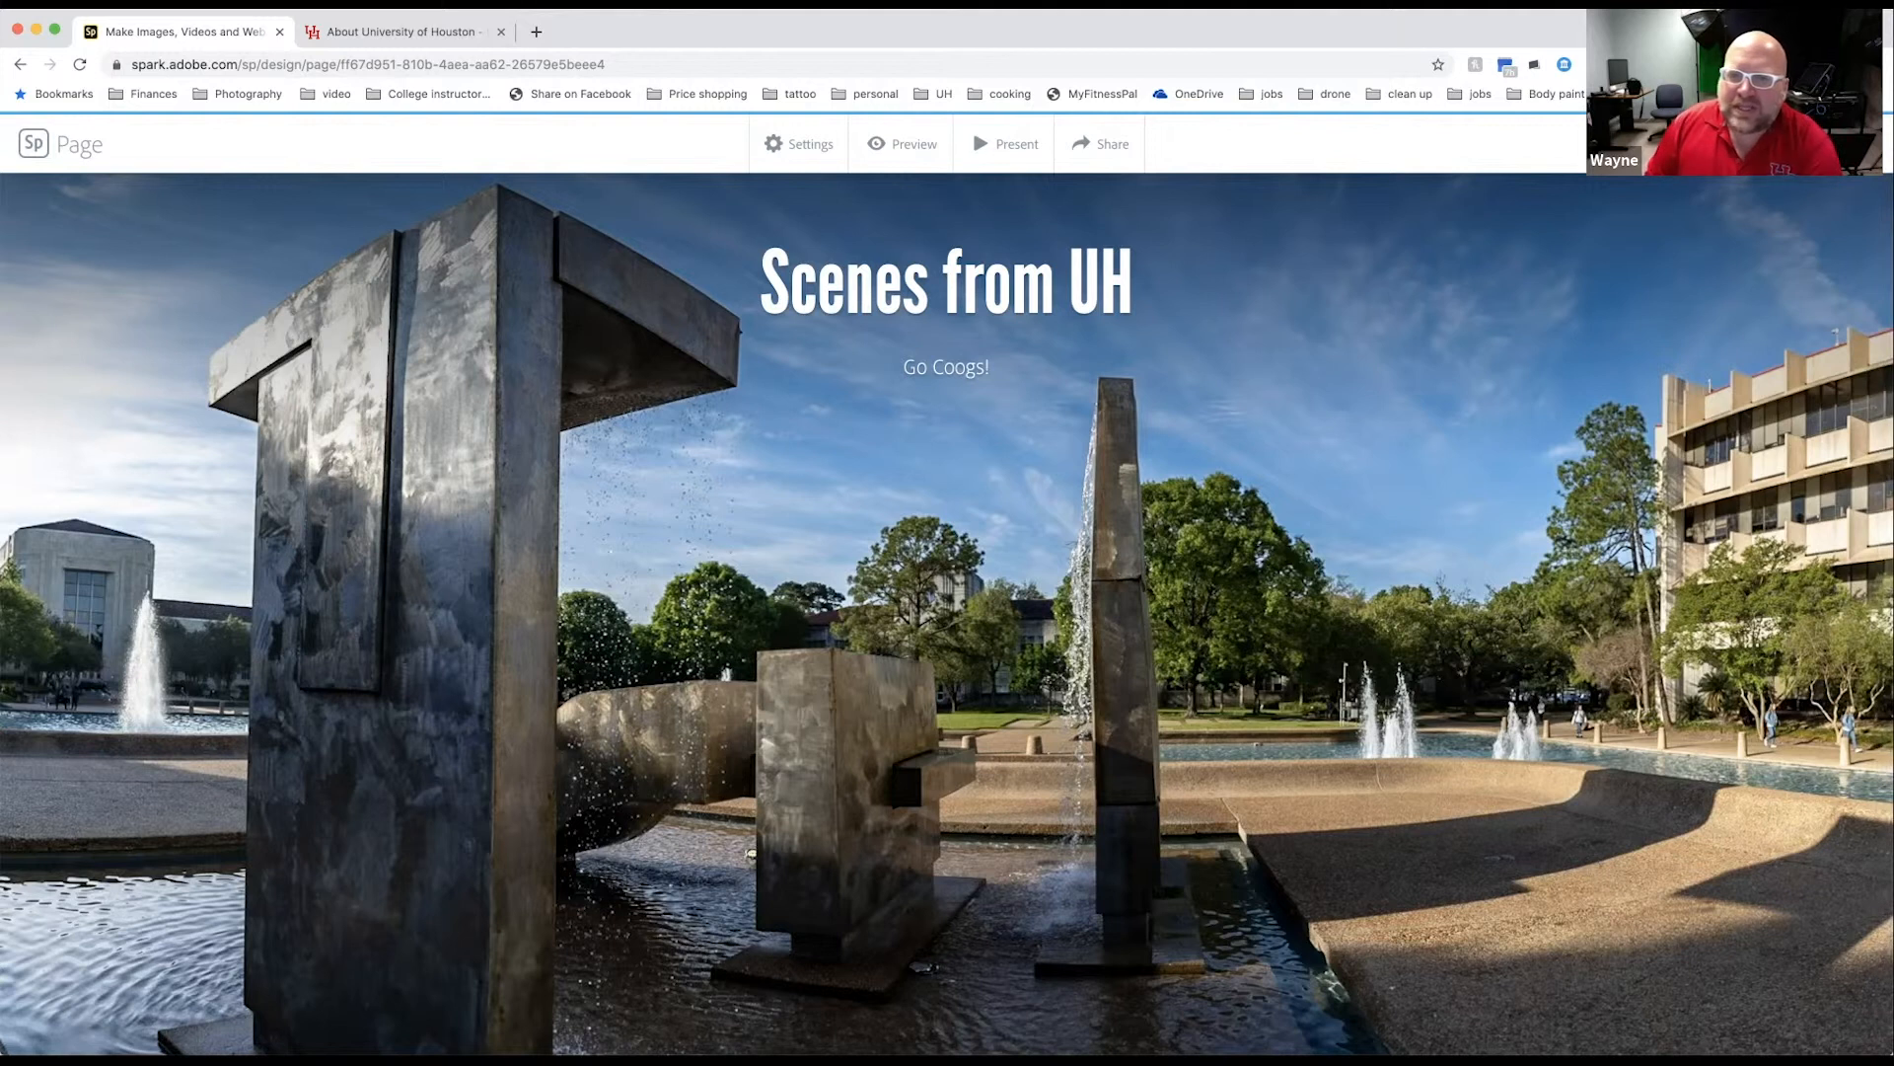
Step: Browse the available page themes and examine the page content in the Dark brand theme
left_click(1835, 144)
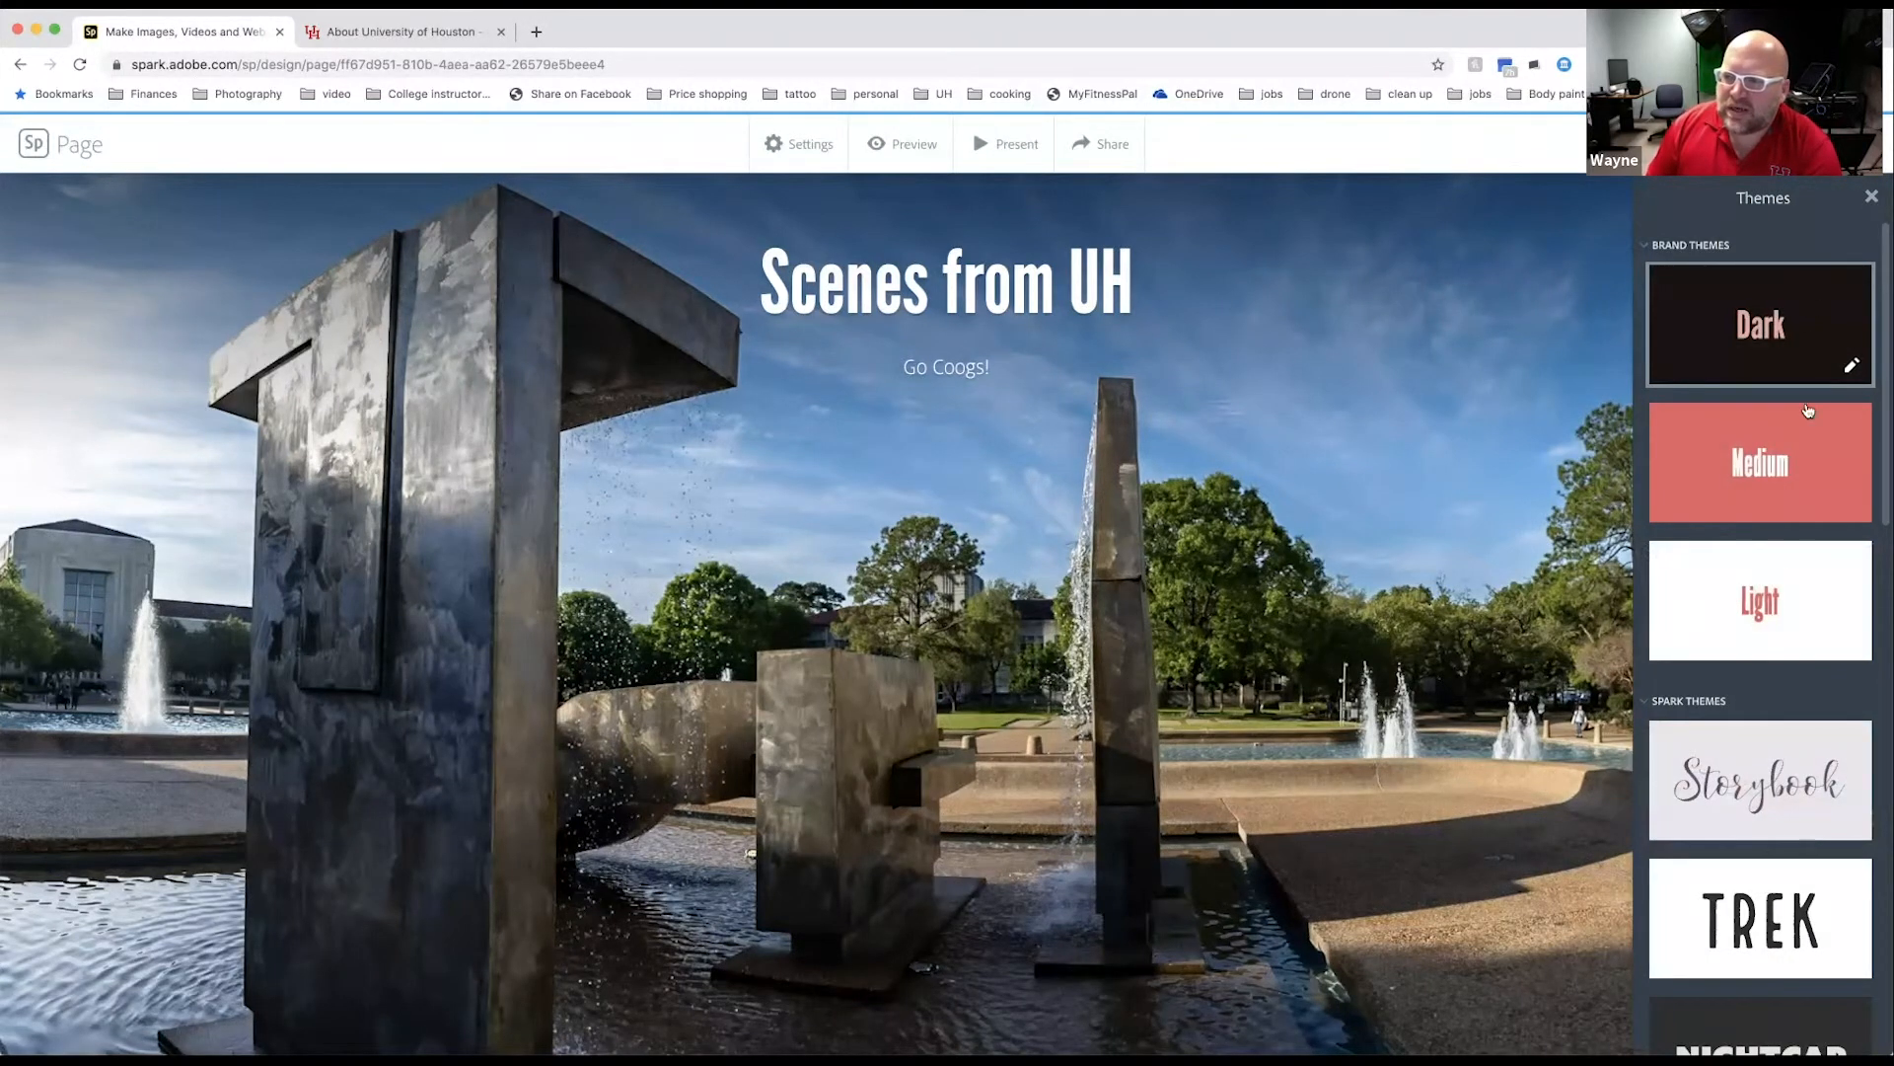
scroll(1771, 757, "down", 1)
scroll(1771, 758, "down", 15)
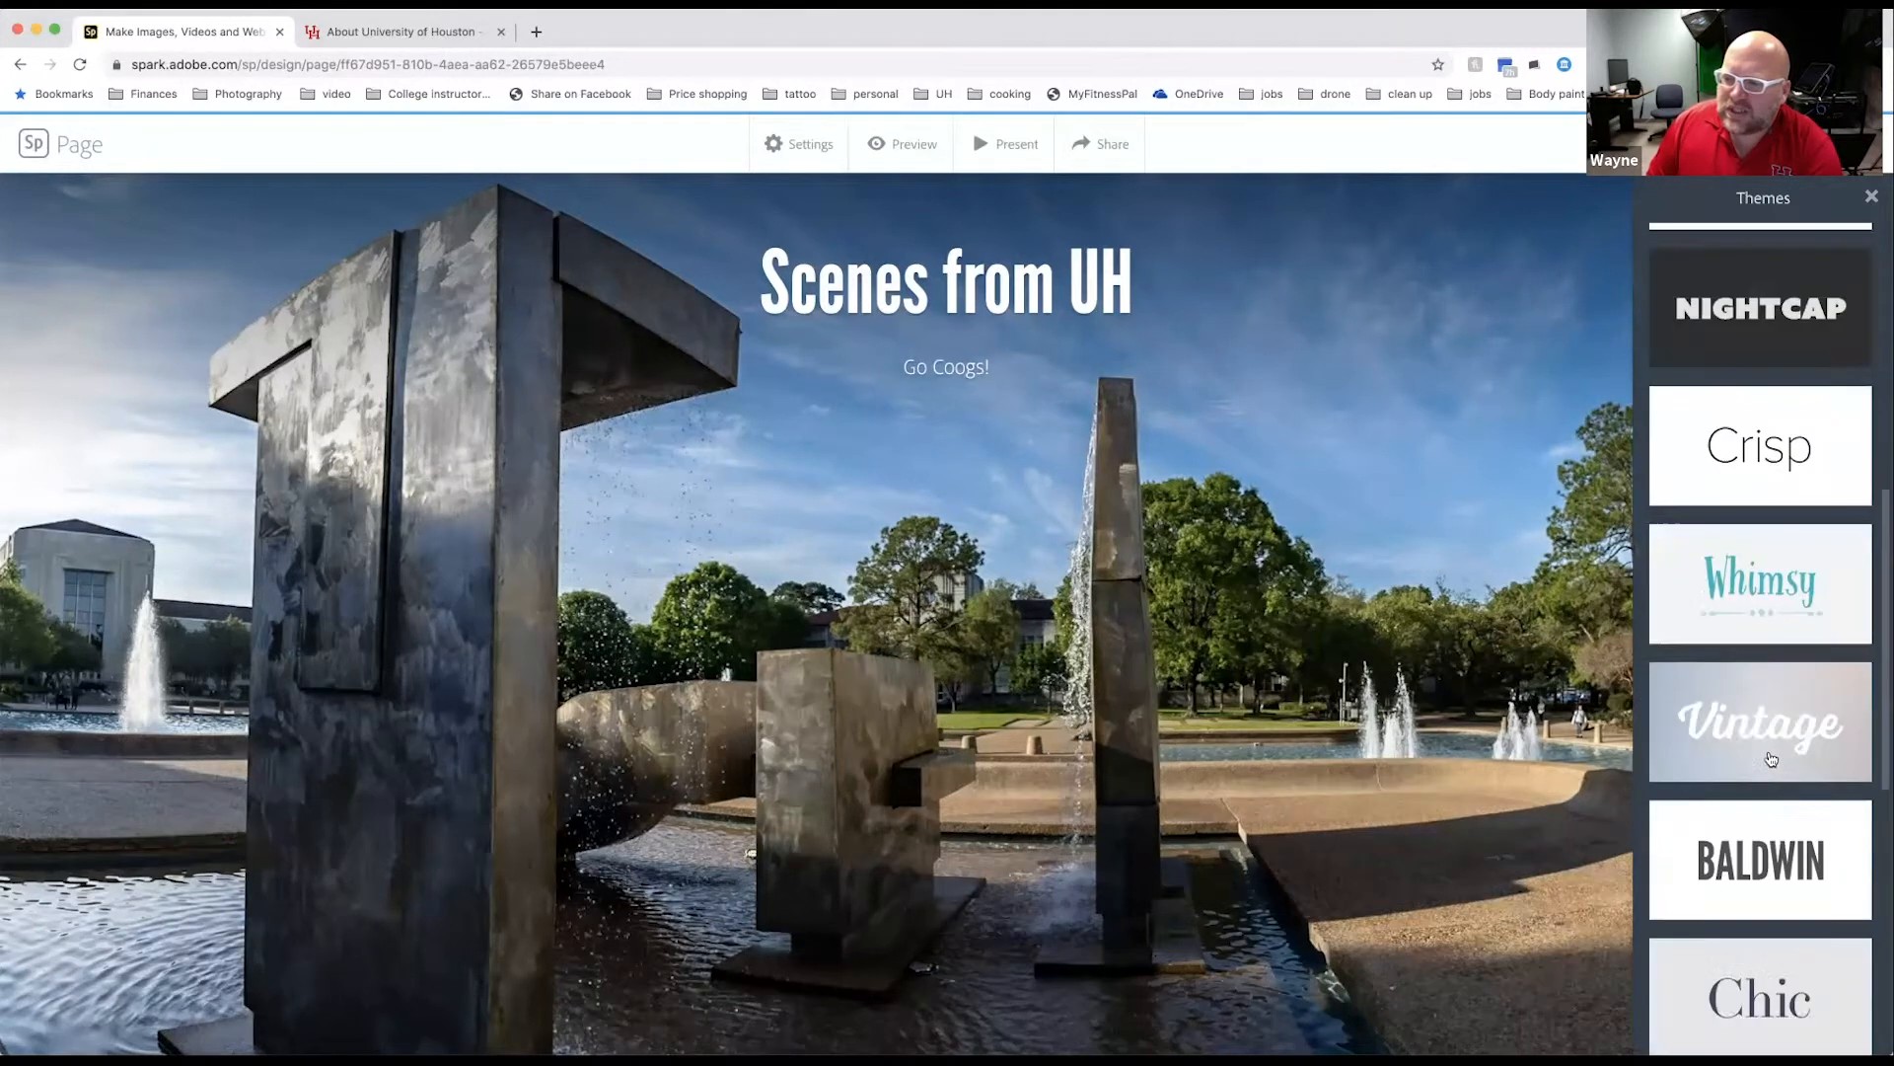
scroll(1771, 757, "up", 15)
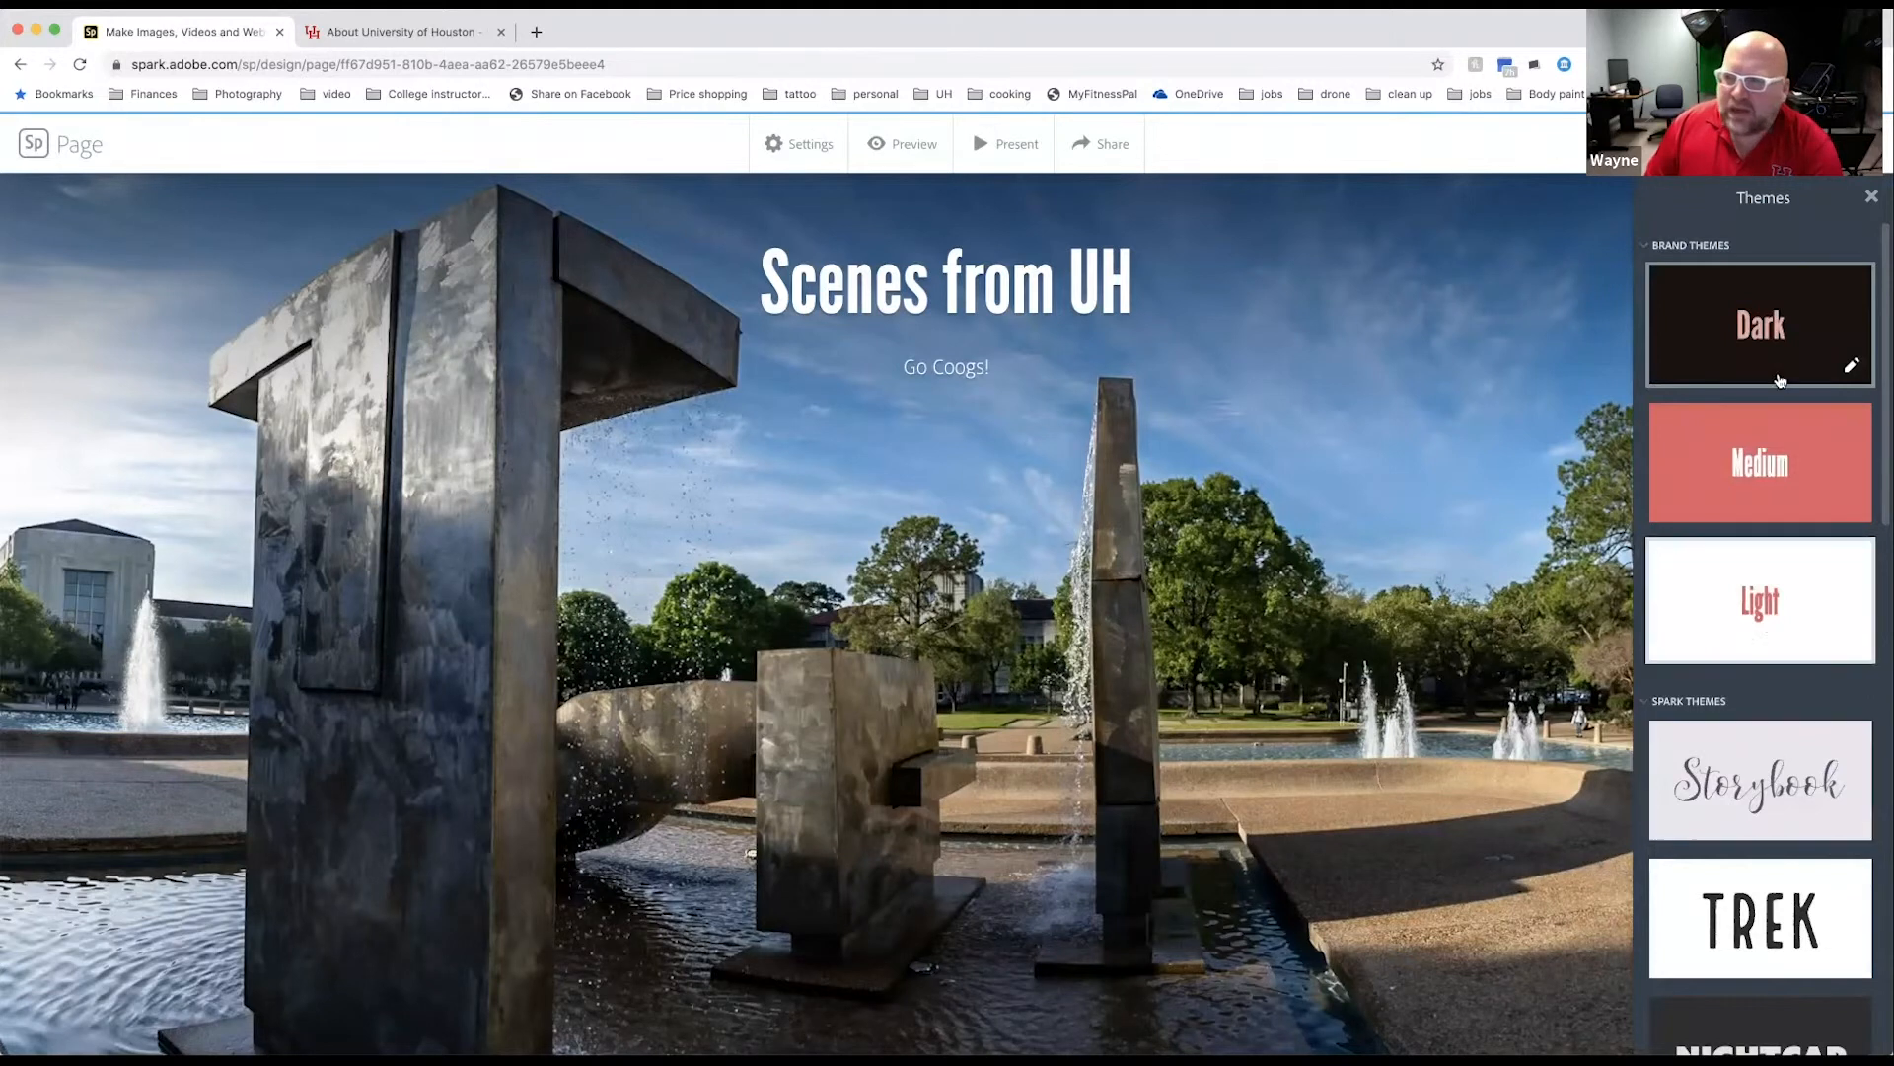
left_click(1789, 336)
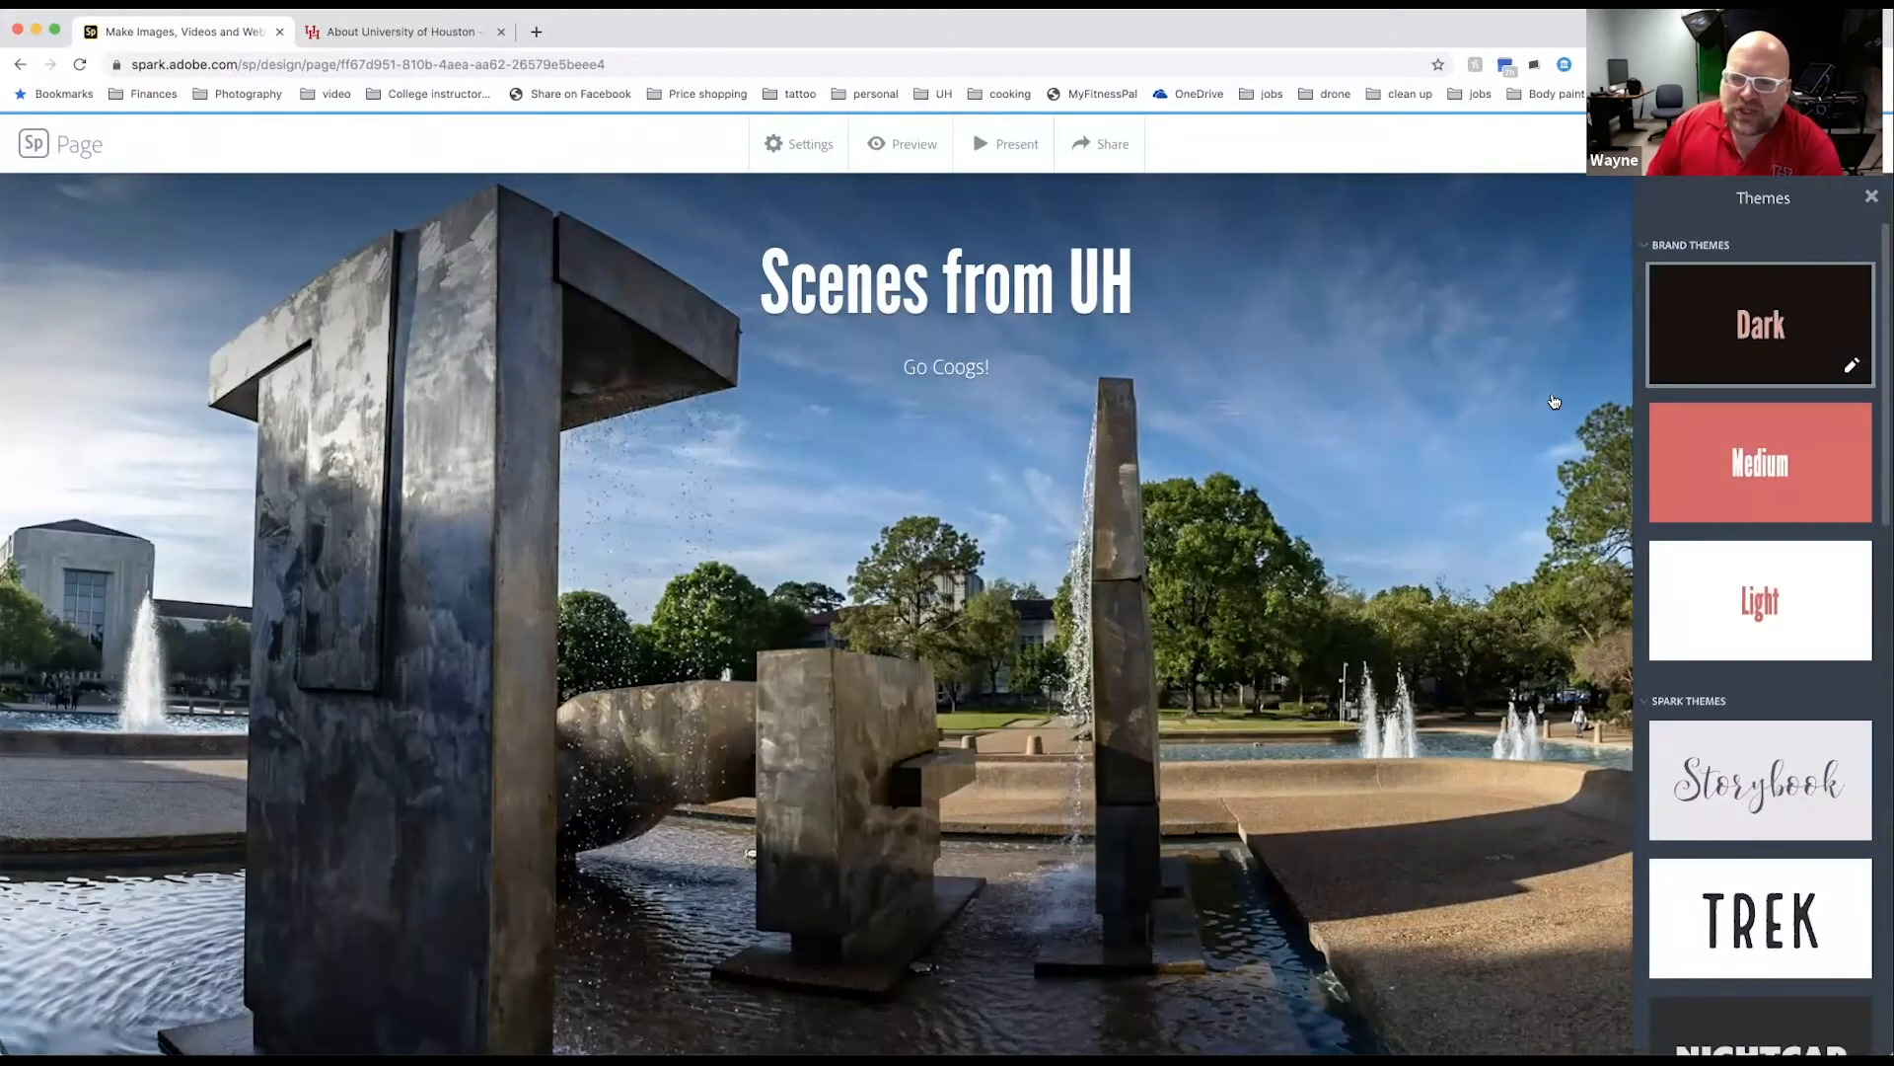
scroll(1553, 401, "down", 10)
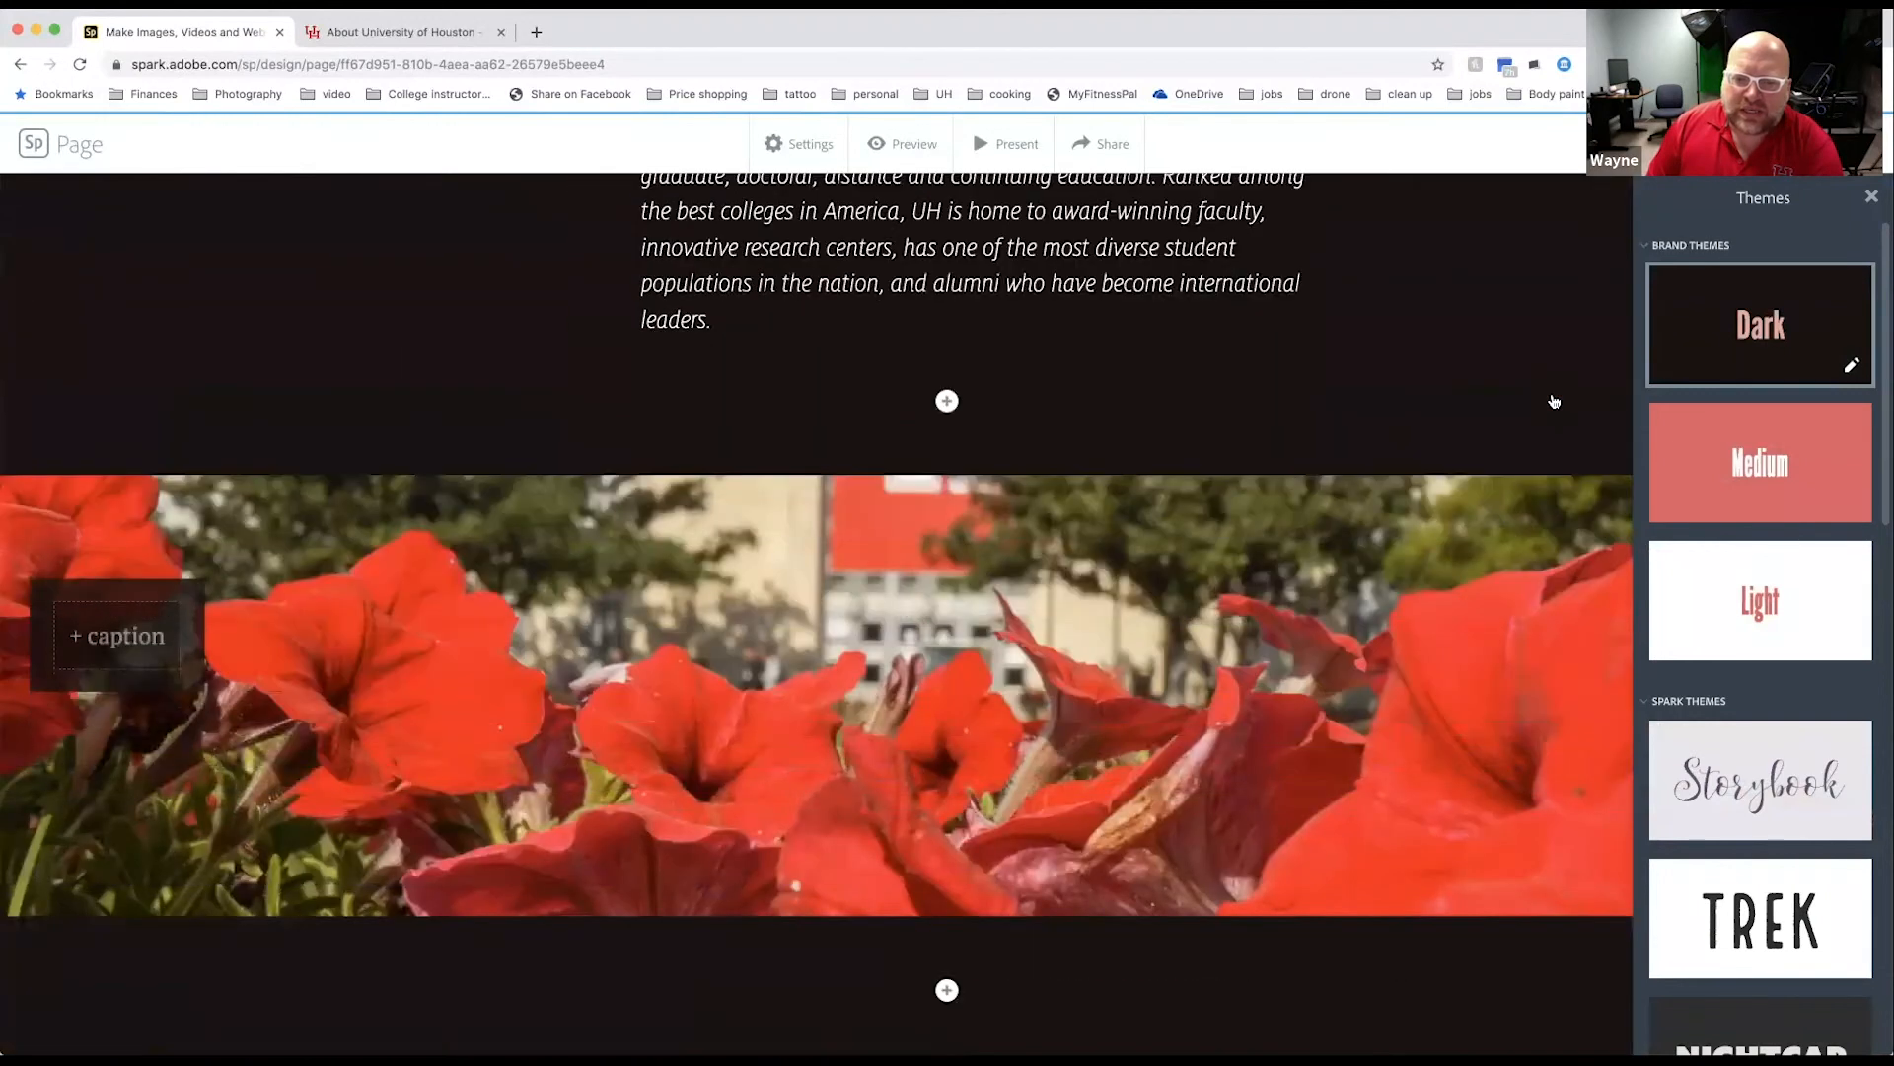
scroll(1554, 401, "down", 5)
Step: Try the Medium brand theme on the page and check the title and quoted introduction in it
left_click(1784, 425)
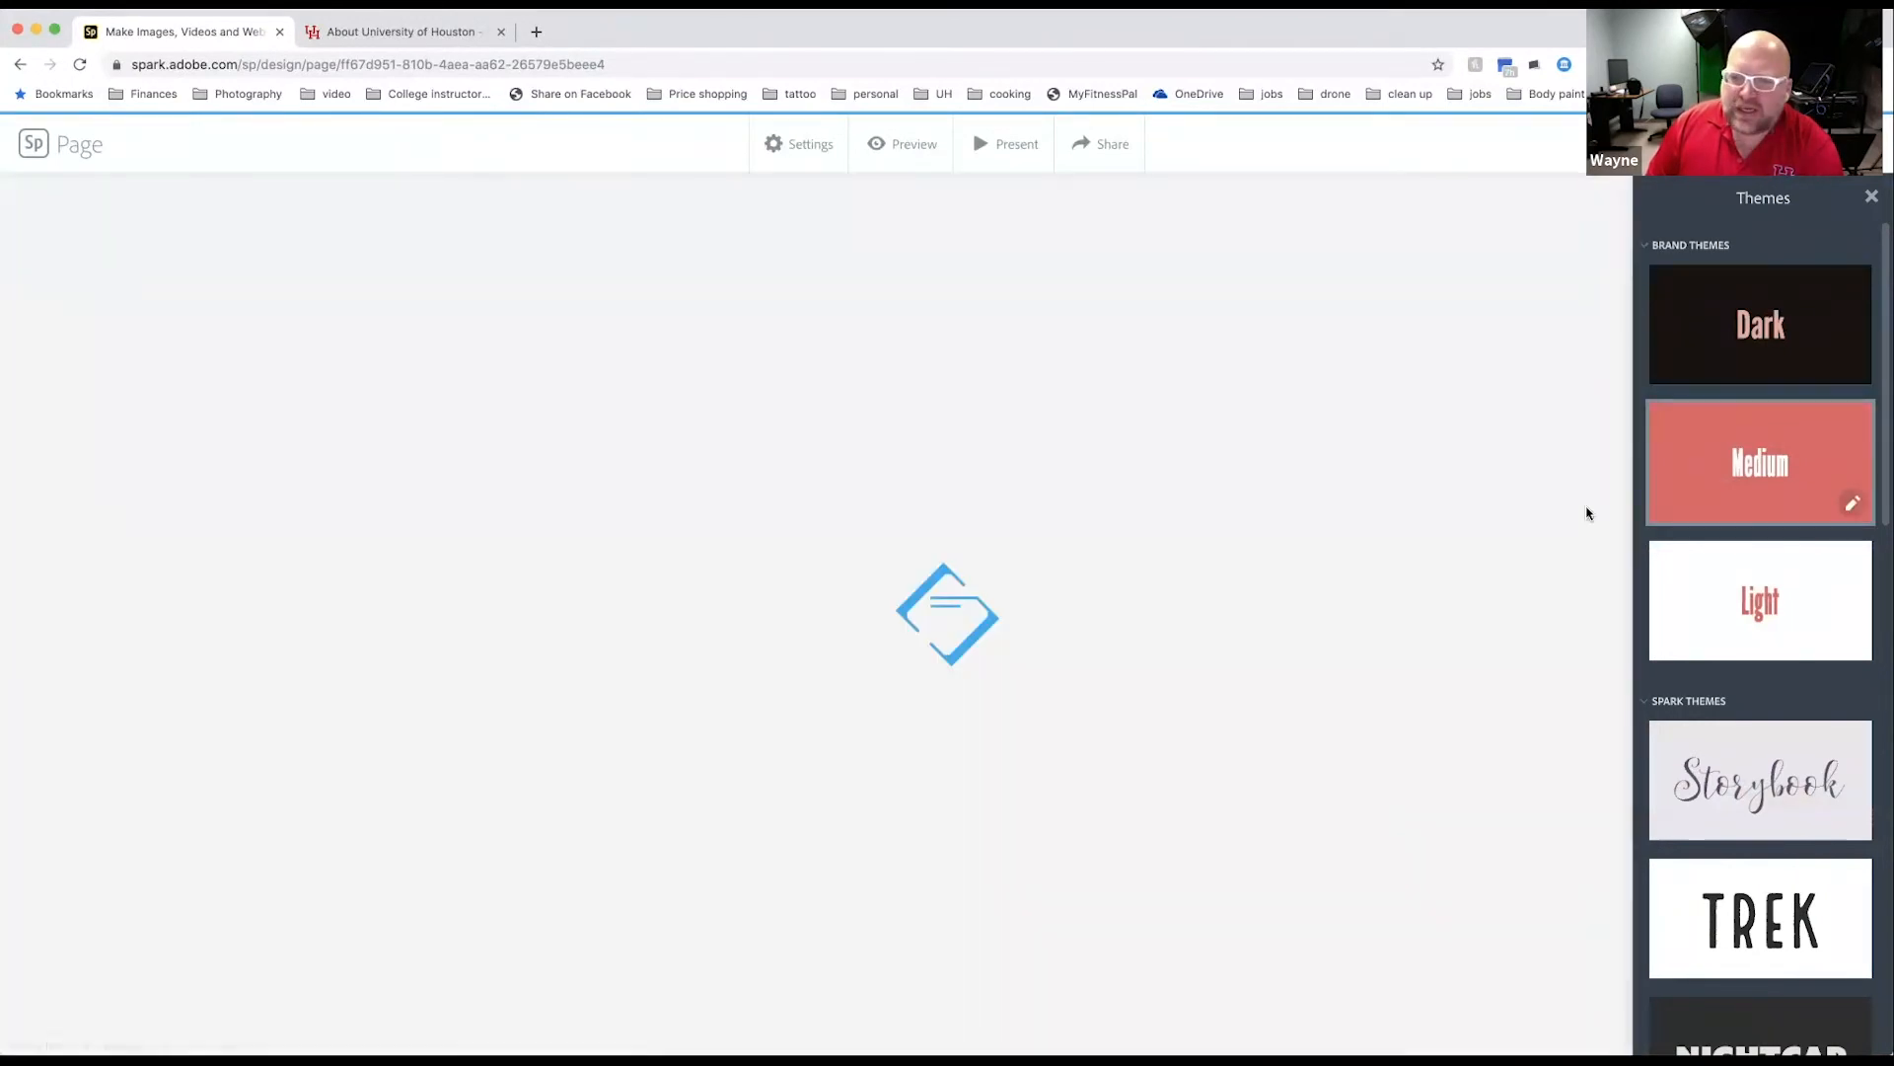
scroll(1520, 523, "up", 10)
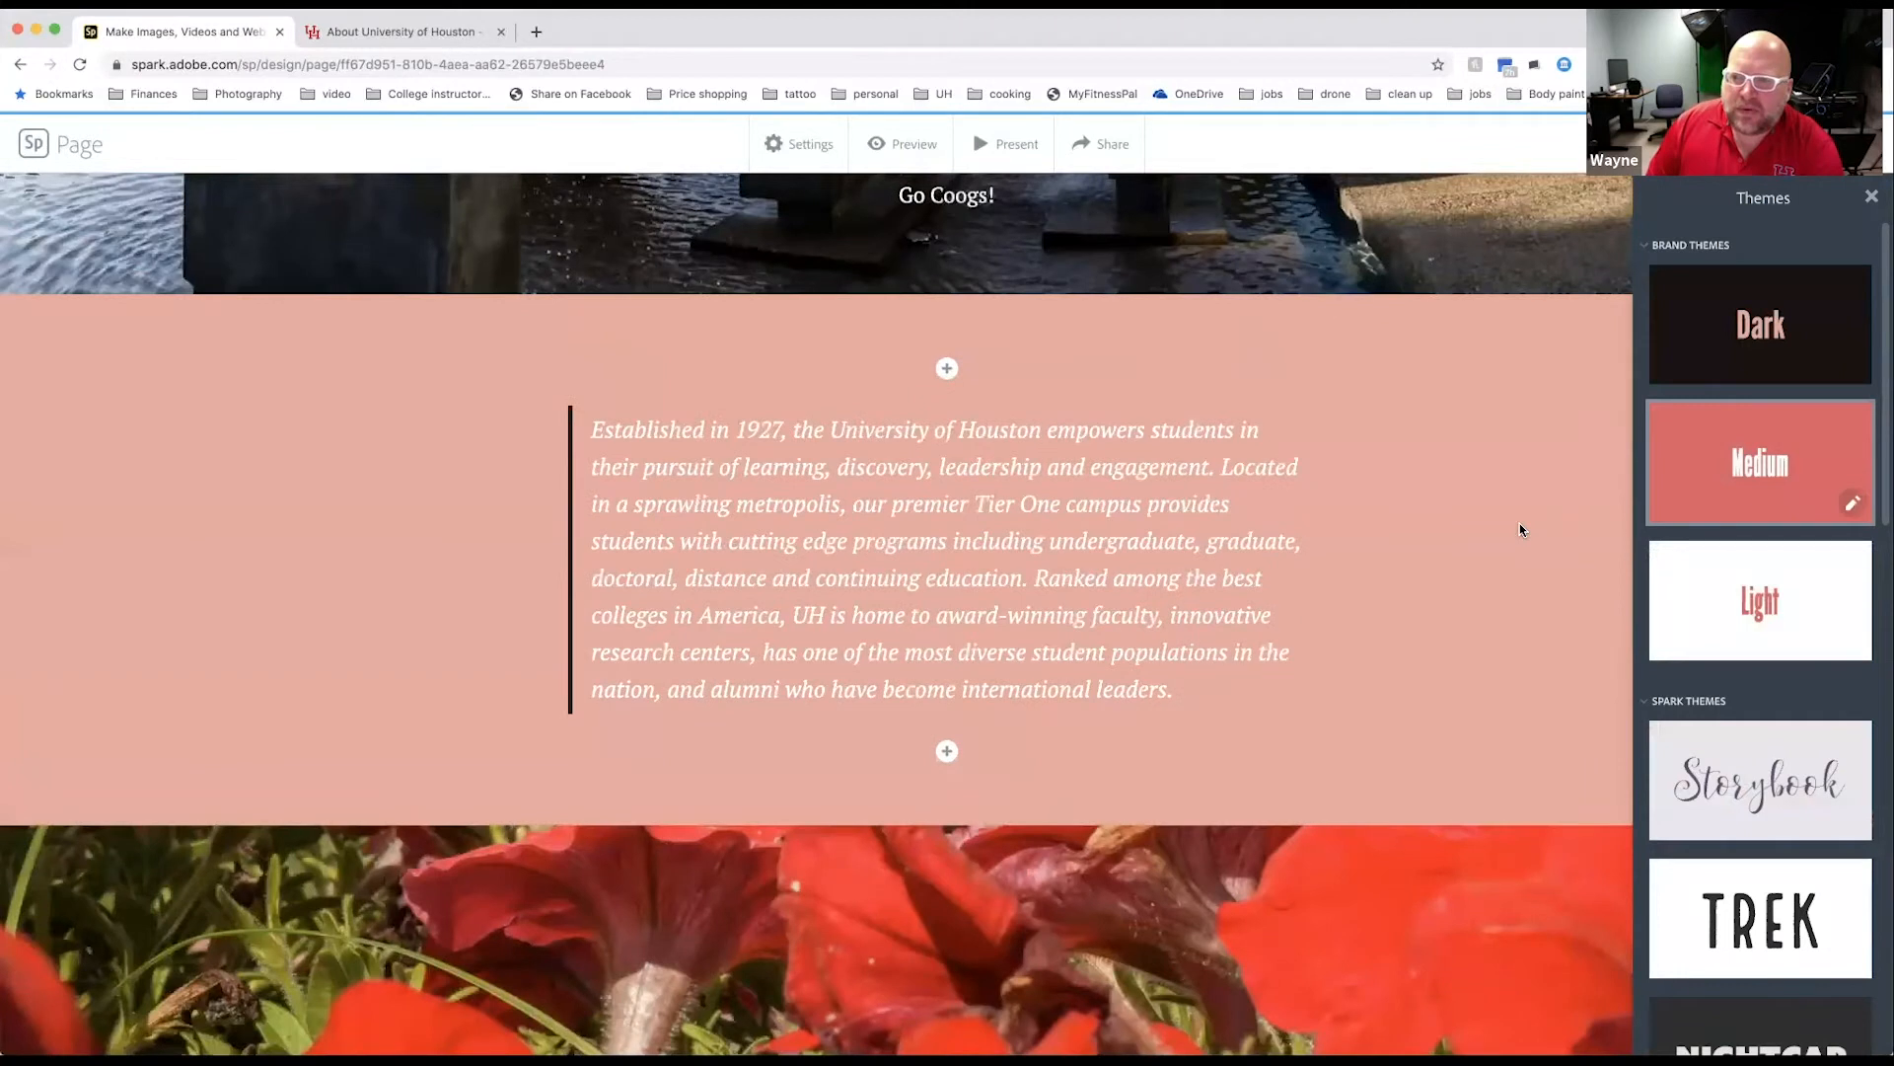
scroll(1519, 529, "up", 5)
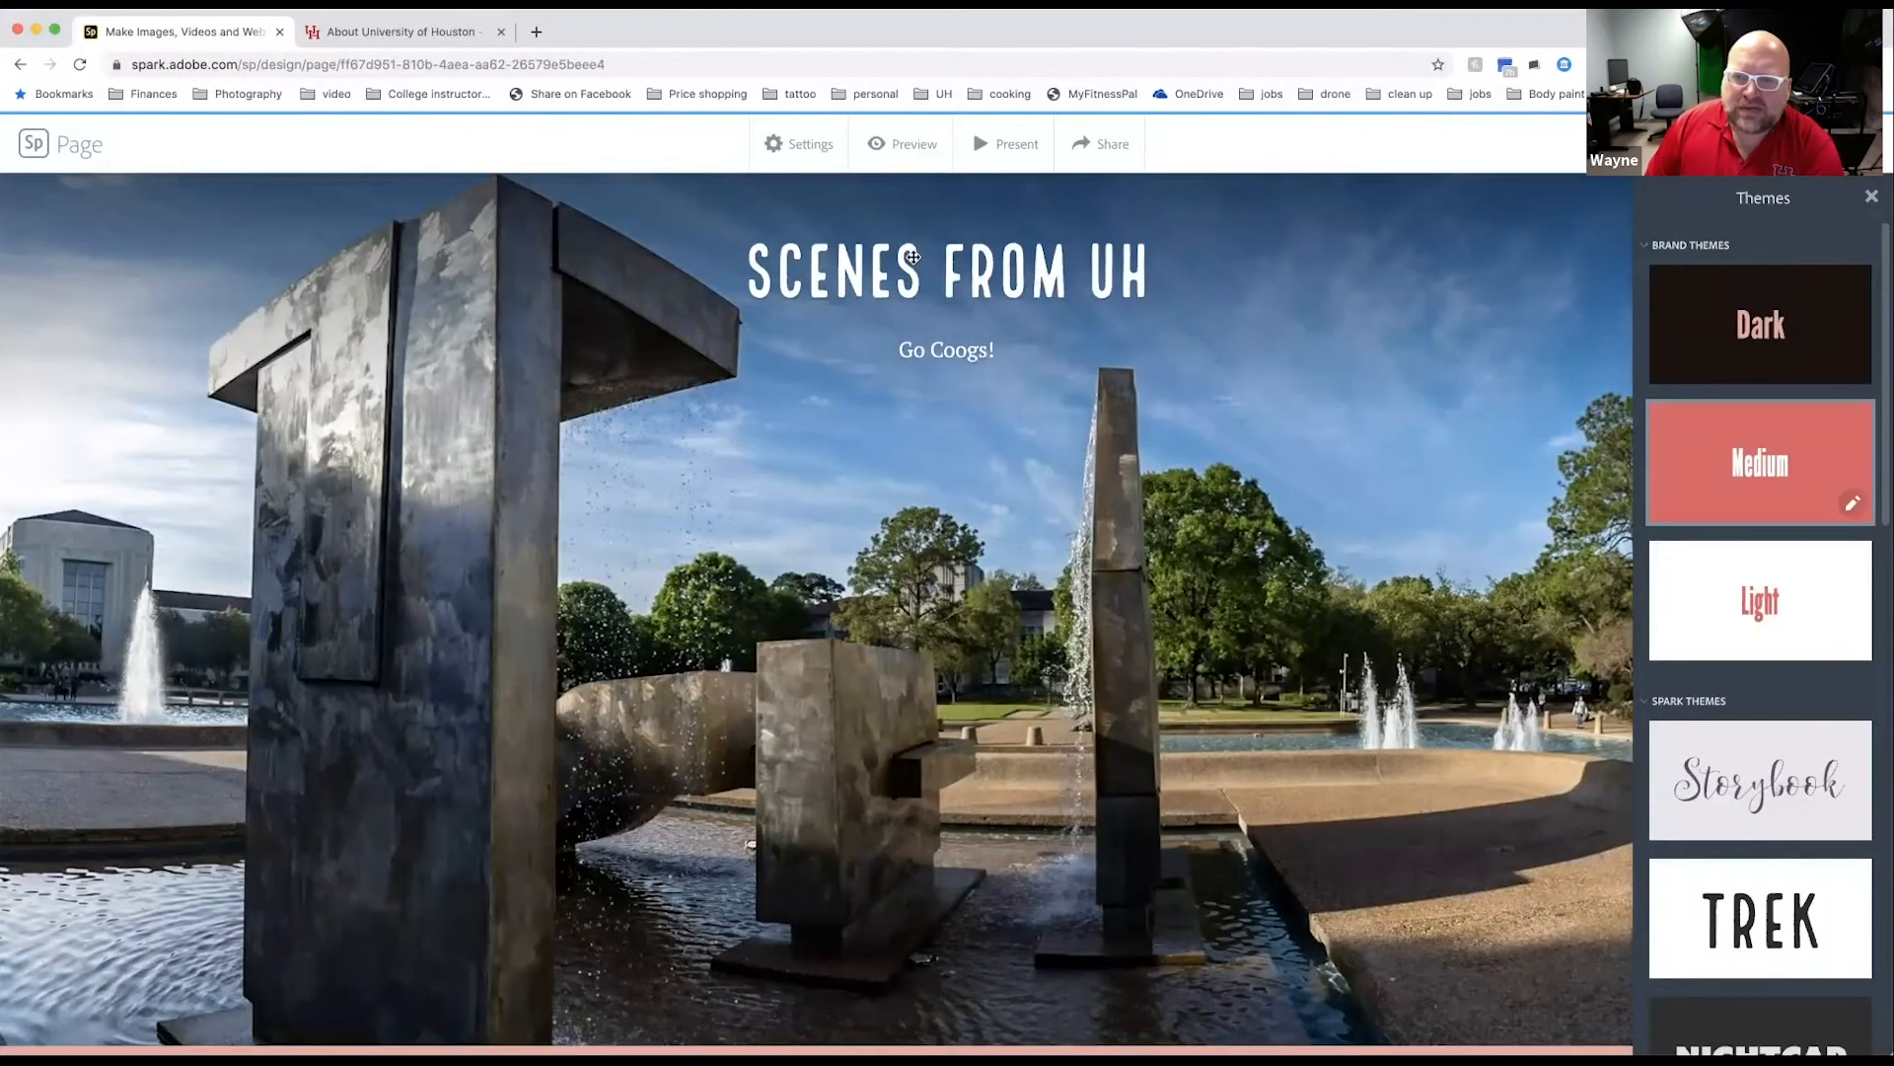
scroll(1448, 613, "down", 5)
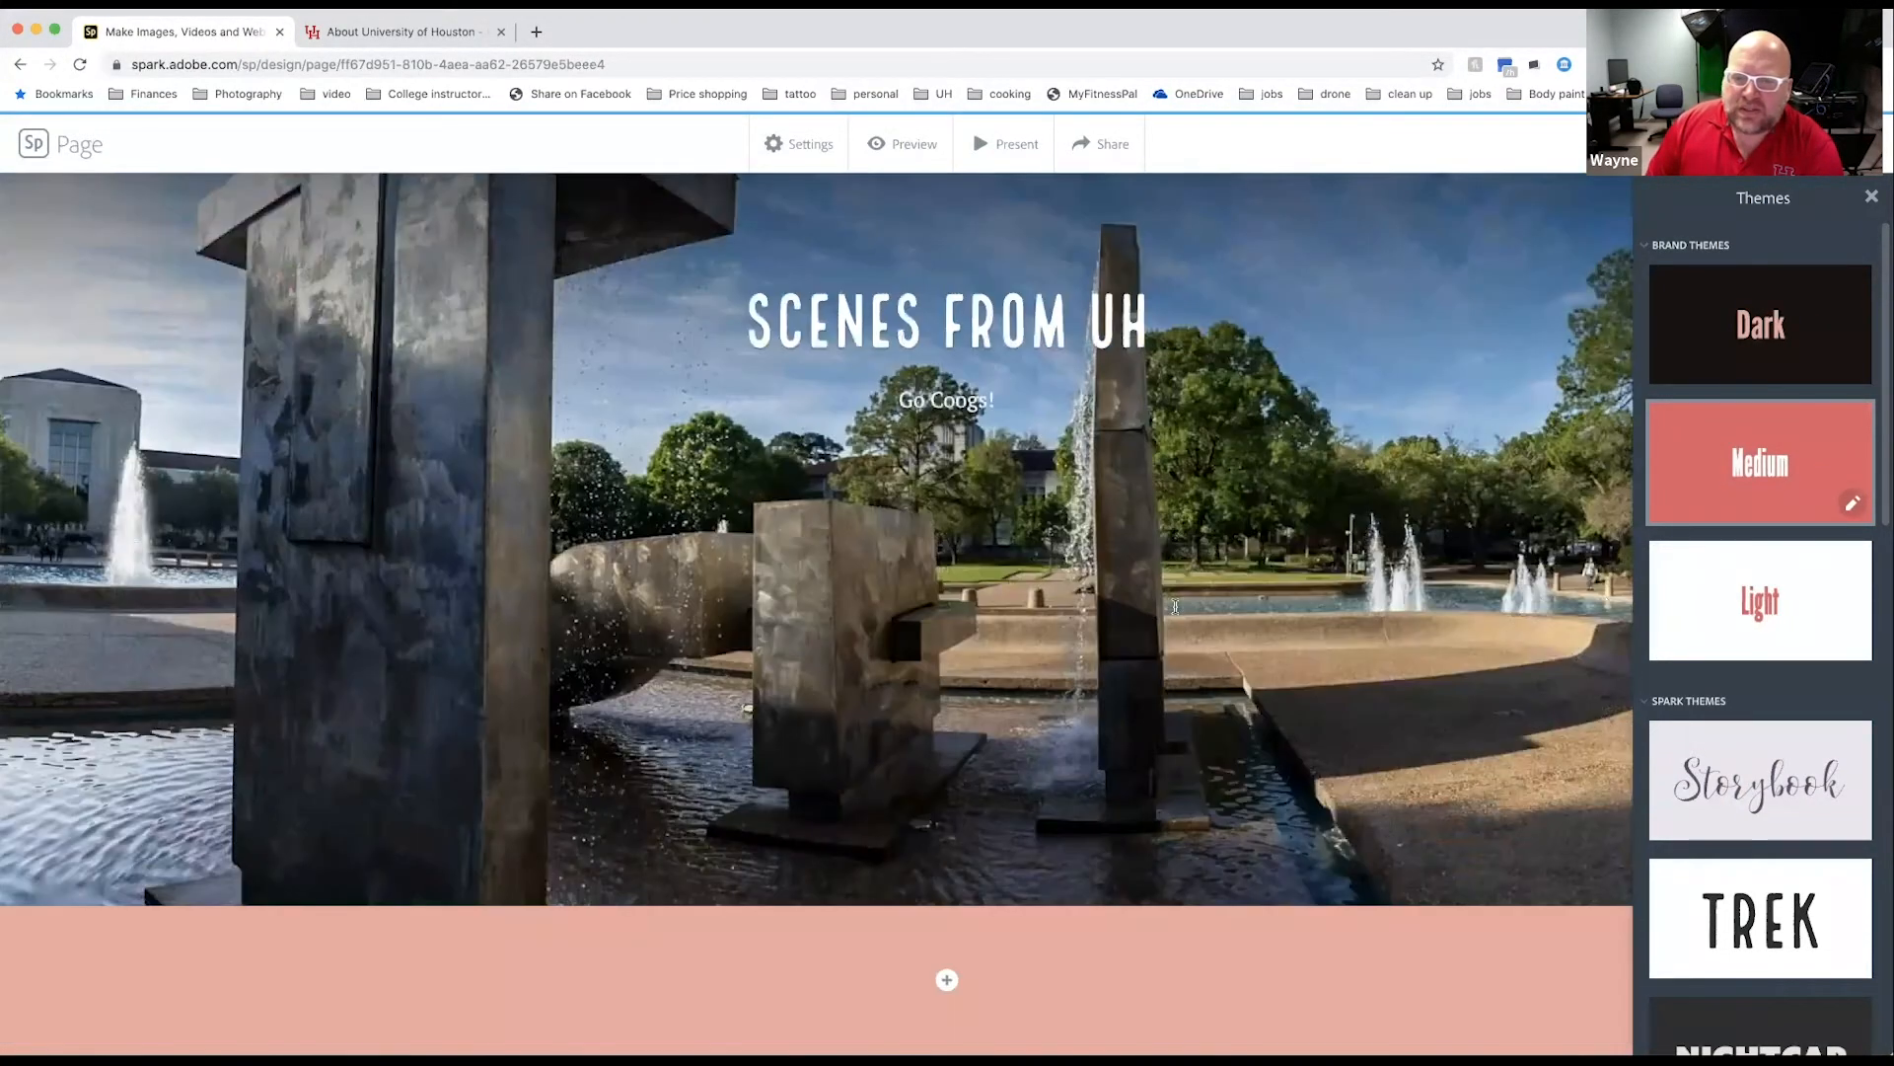
Step: Try the Light brand theme and the Storybook theme on the page
left_click(1758, 604)
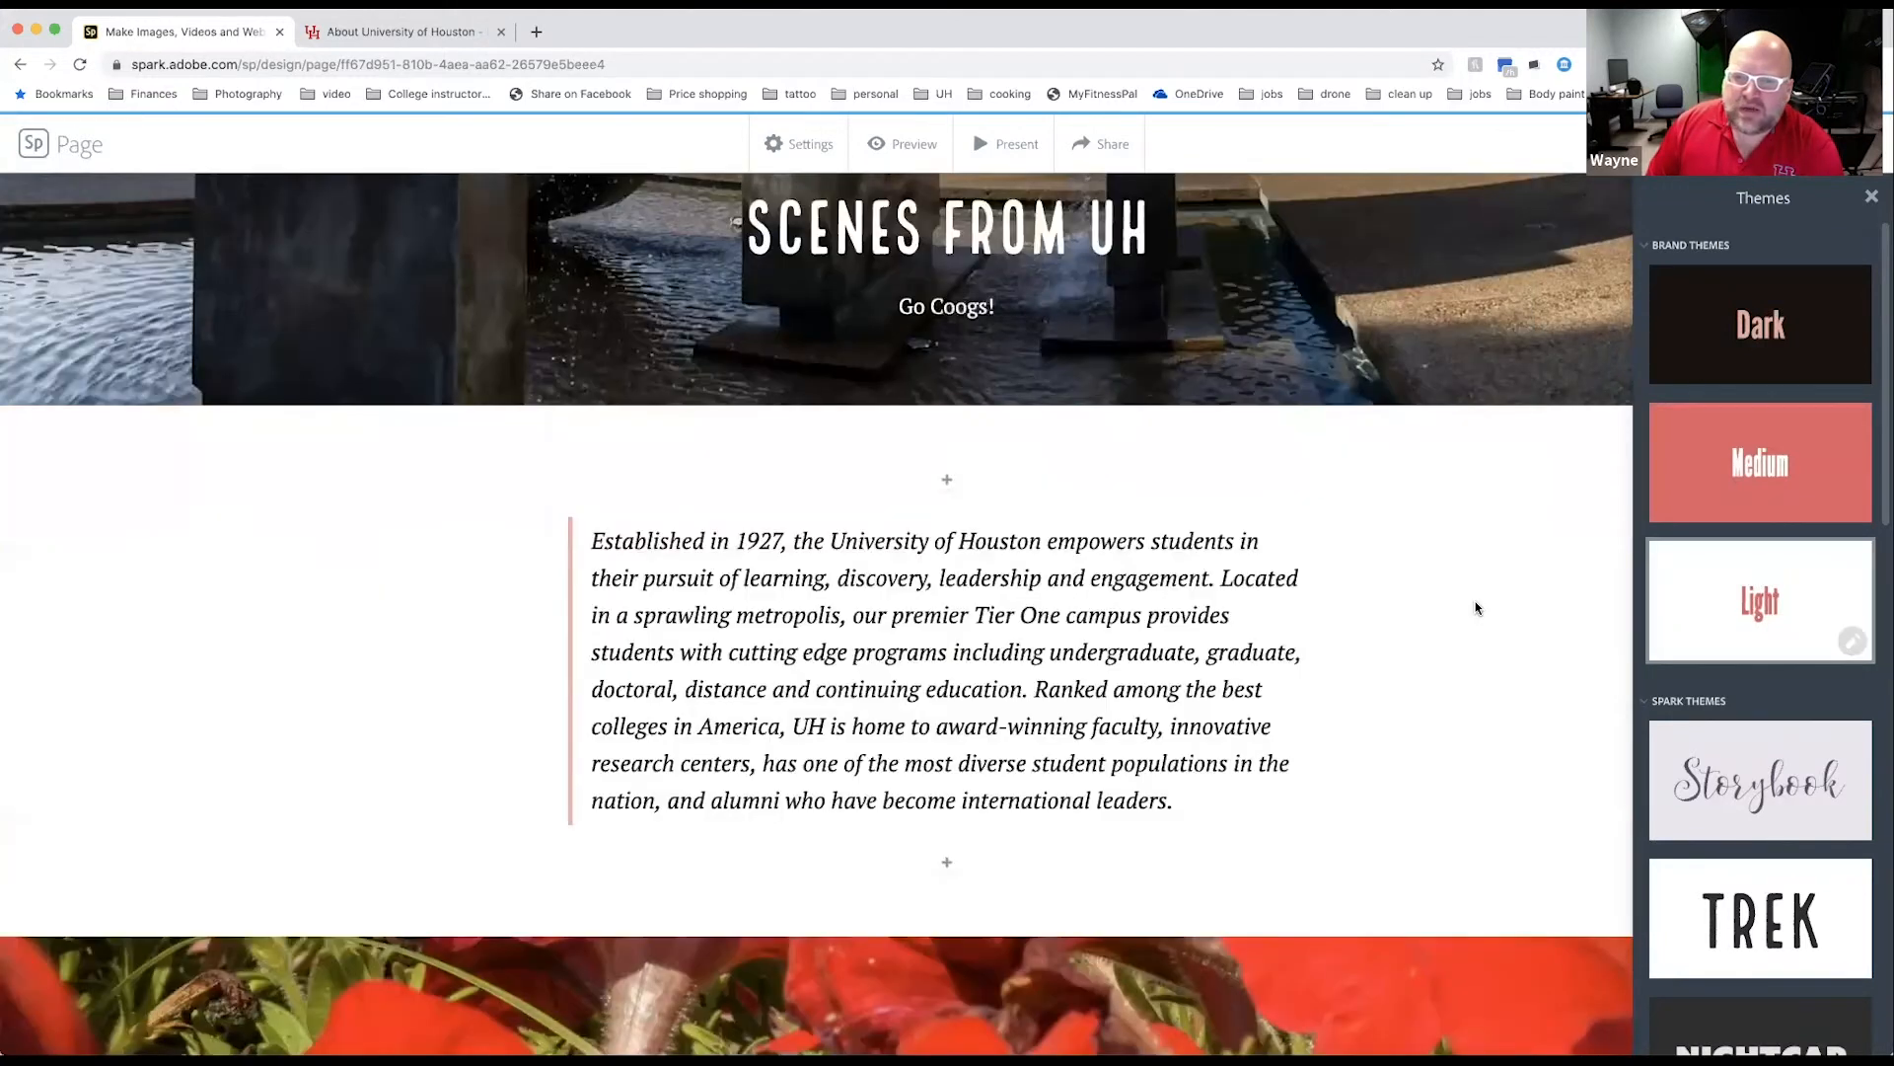
scroll(1478, 608, "up", 7)
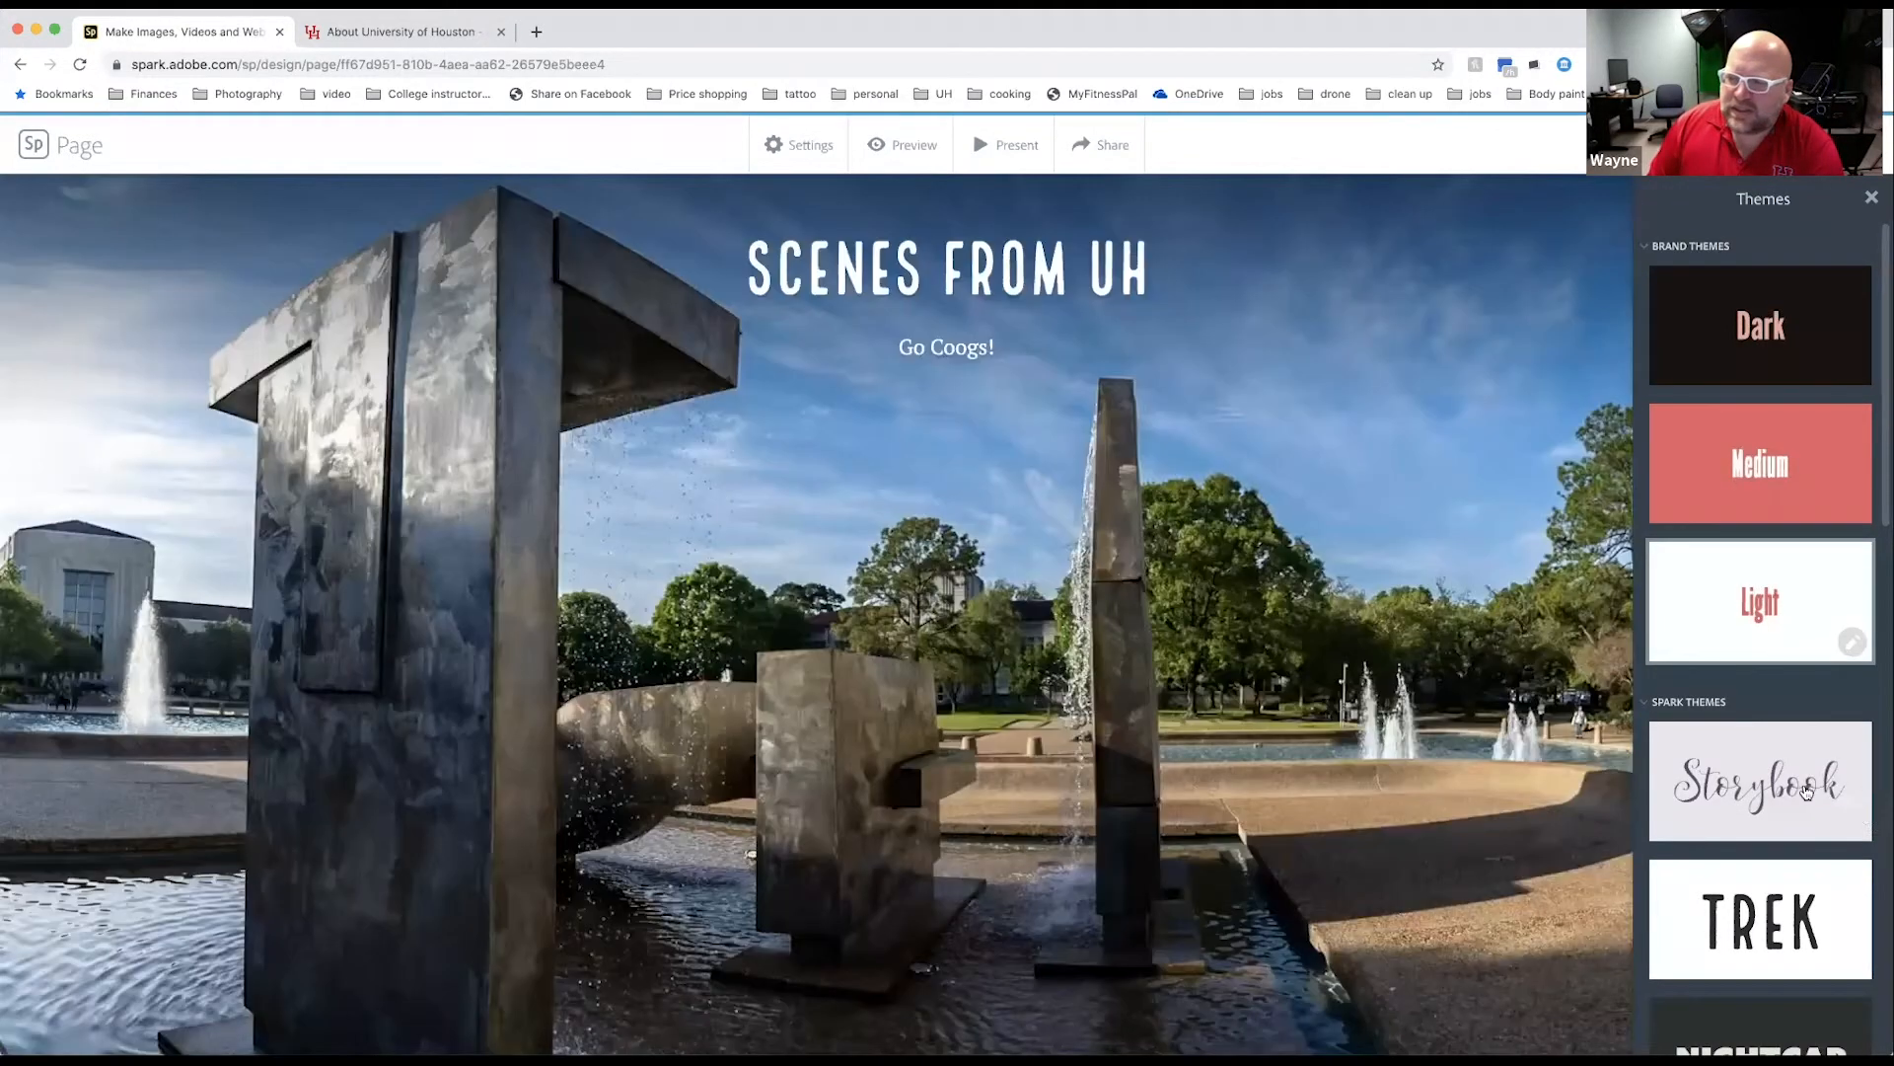
left_click(1758, 780)
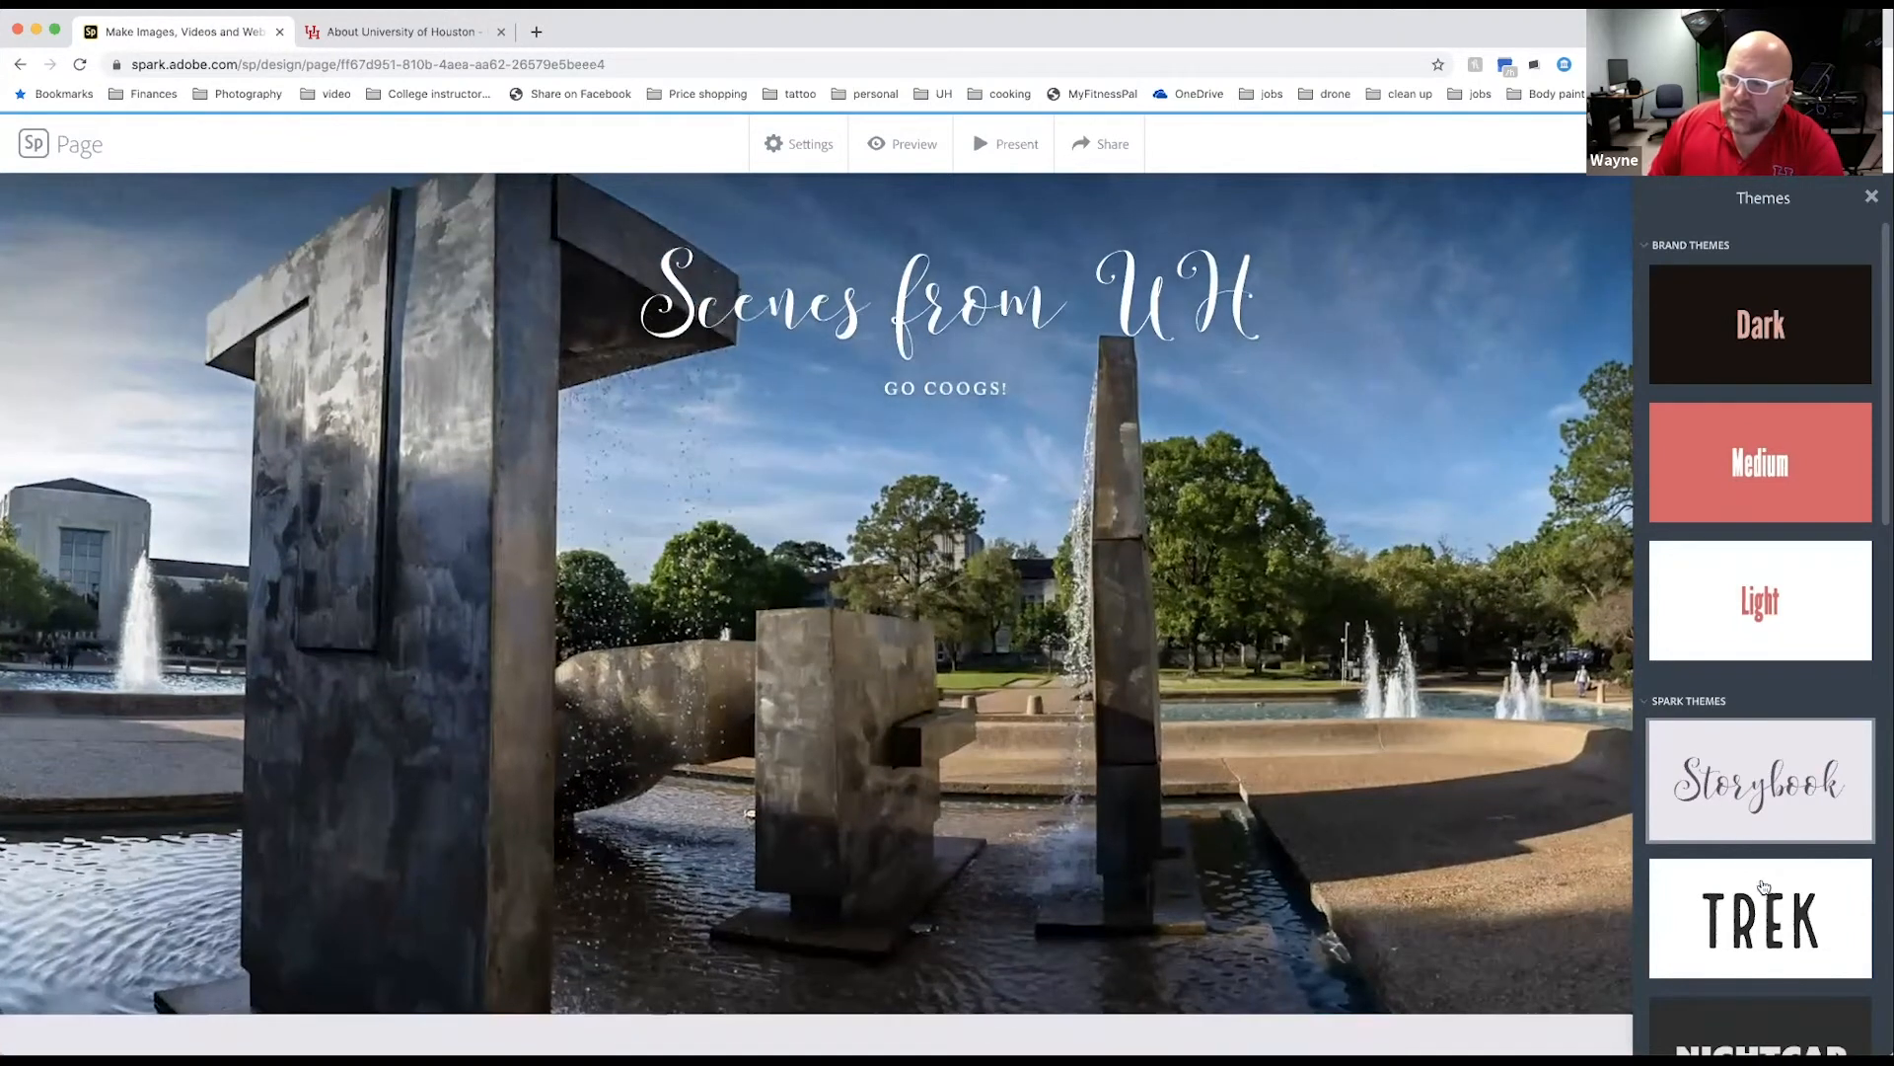
Step: Apply the Trek theme to the page and check the title, quote and flower photo sections
left_click(1764, 888)
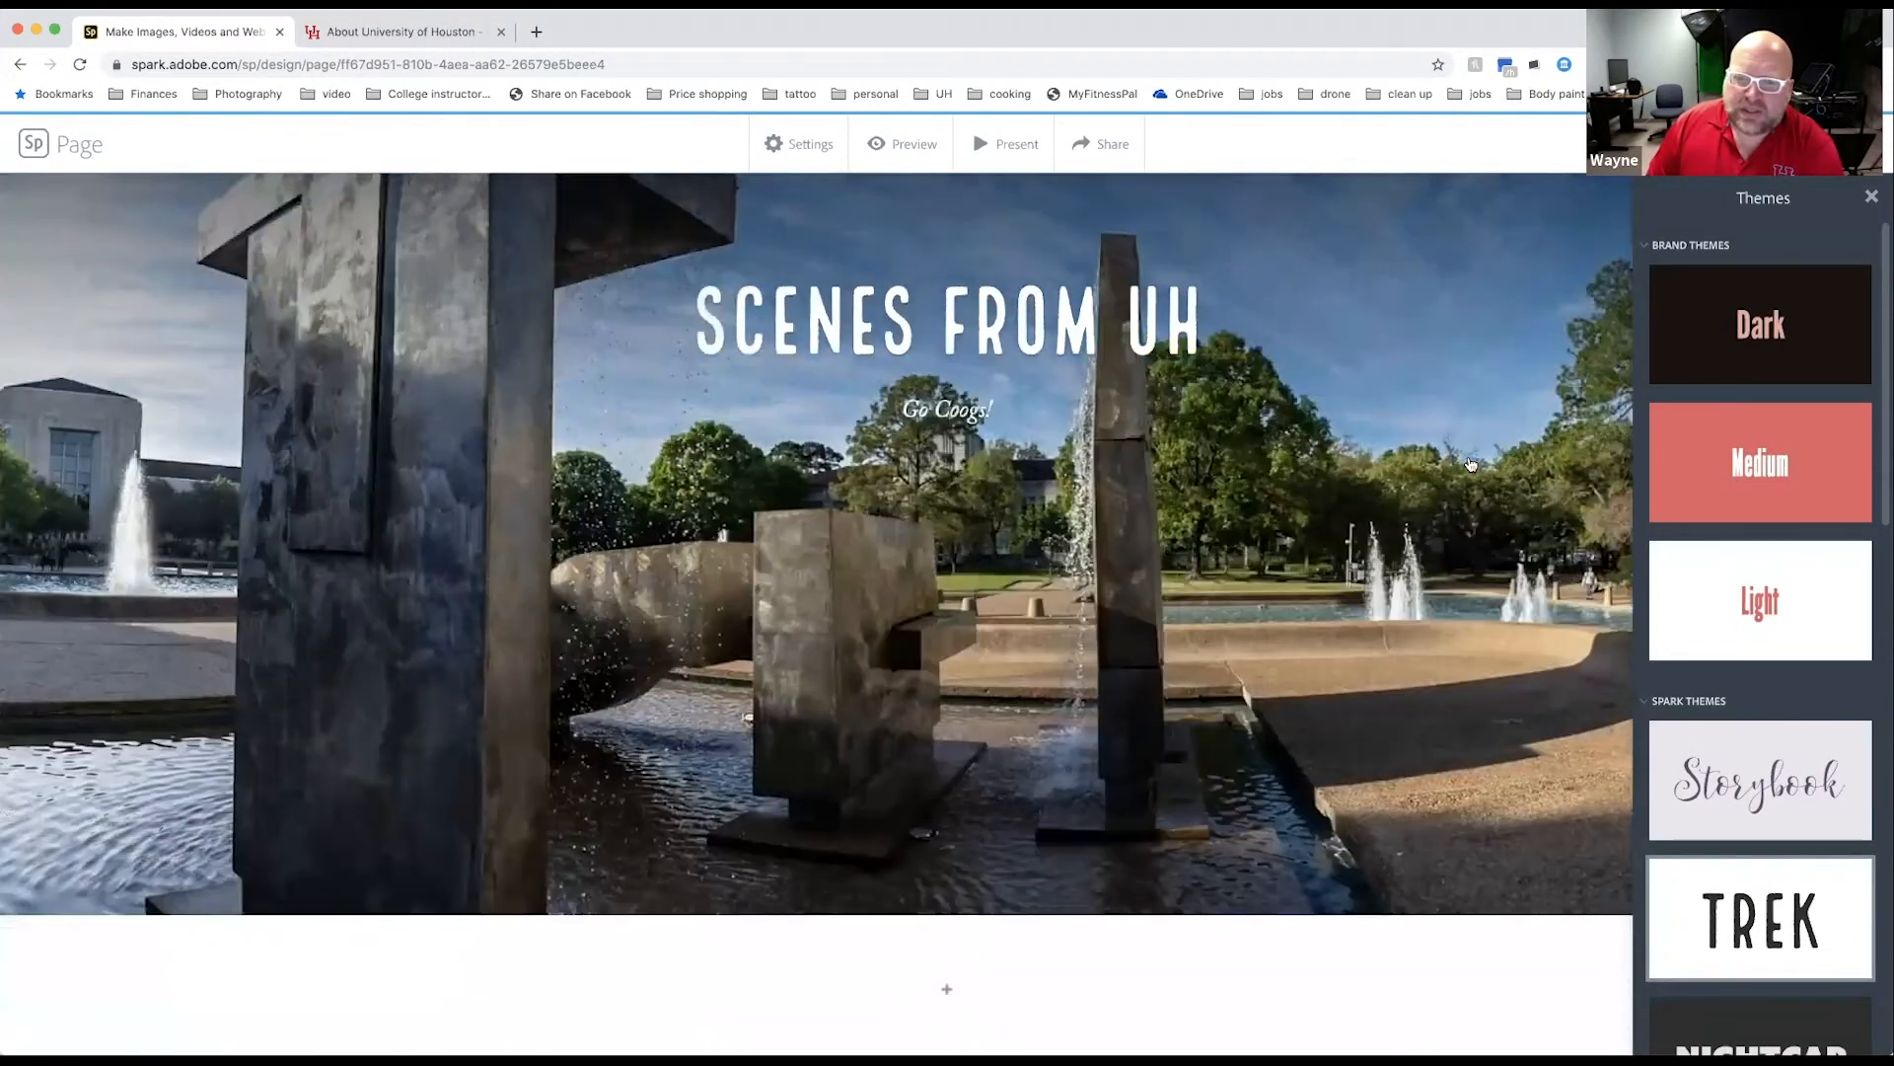
scroll(1470, 464, "down", 10)
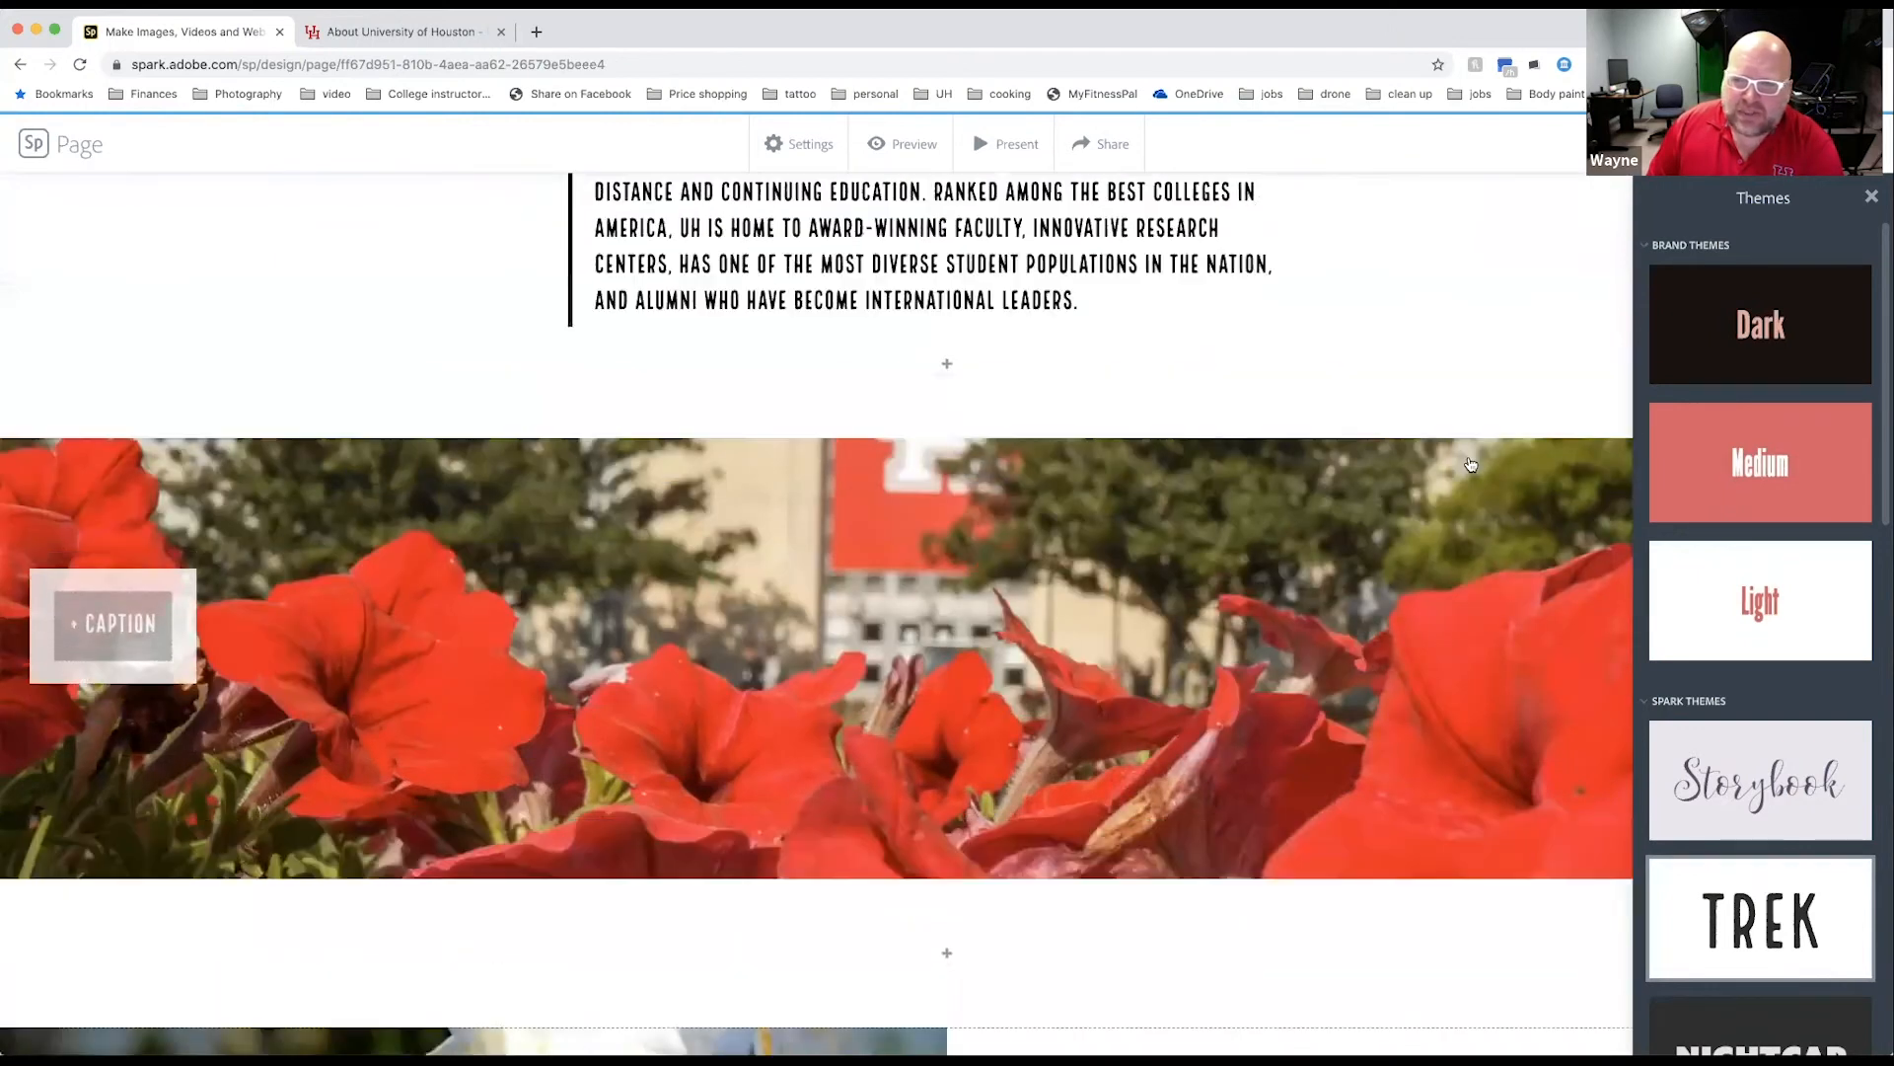
scroll(1470, 464, "up", 10)
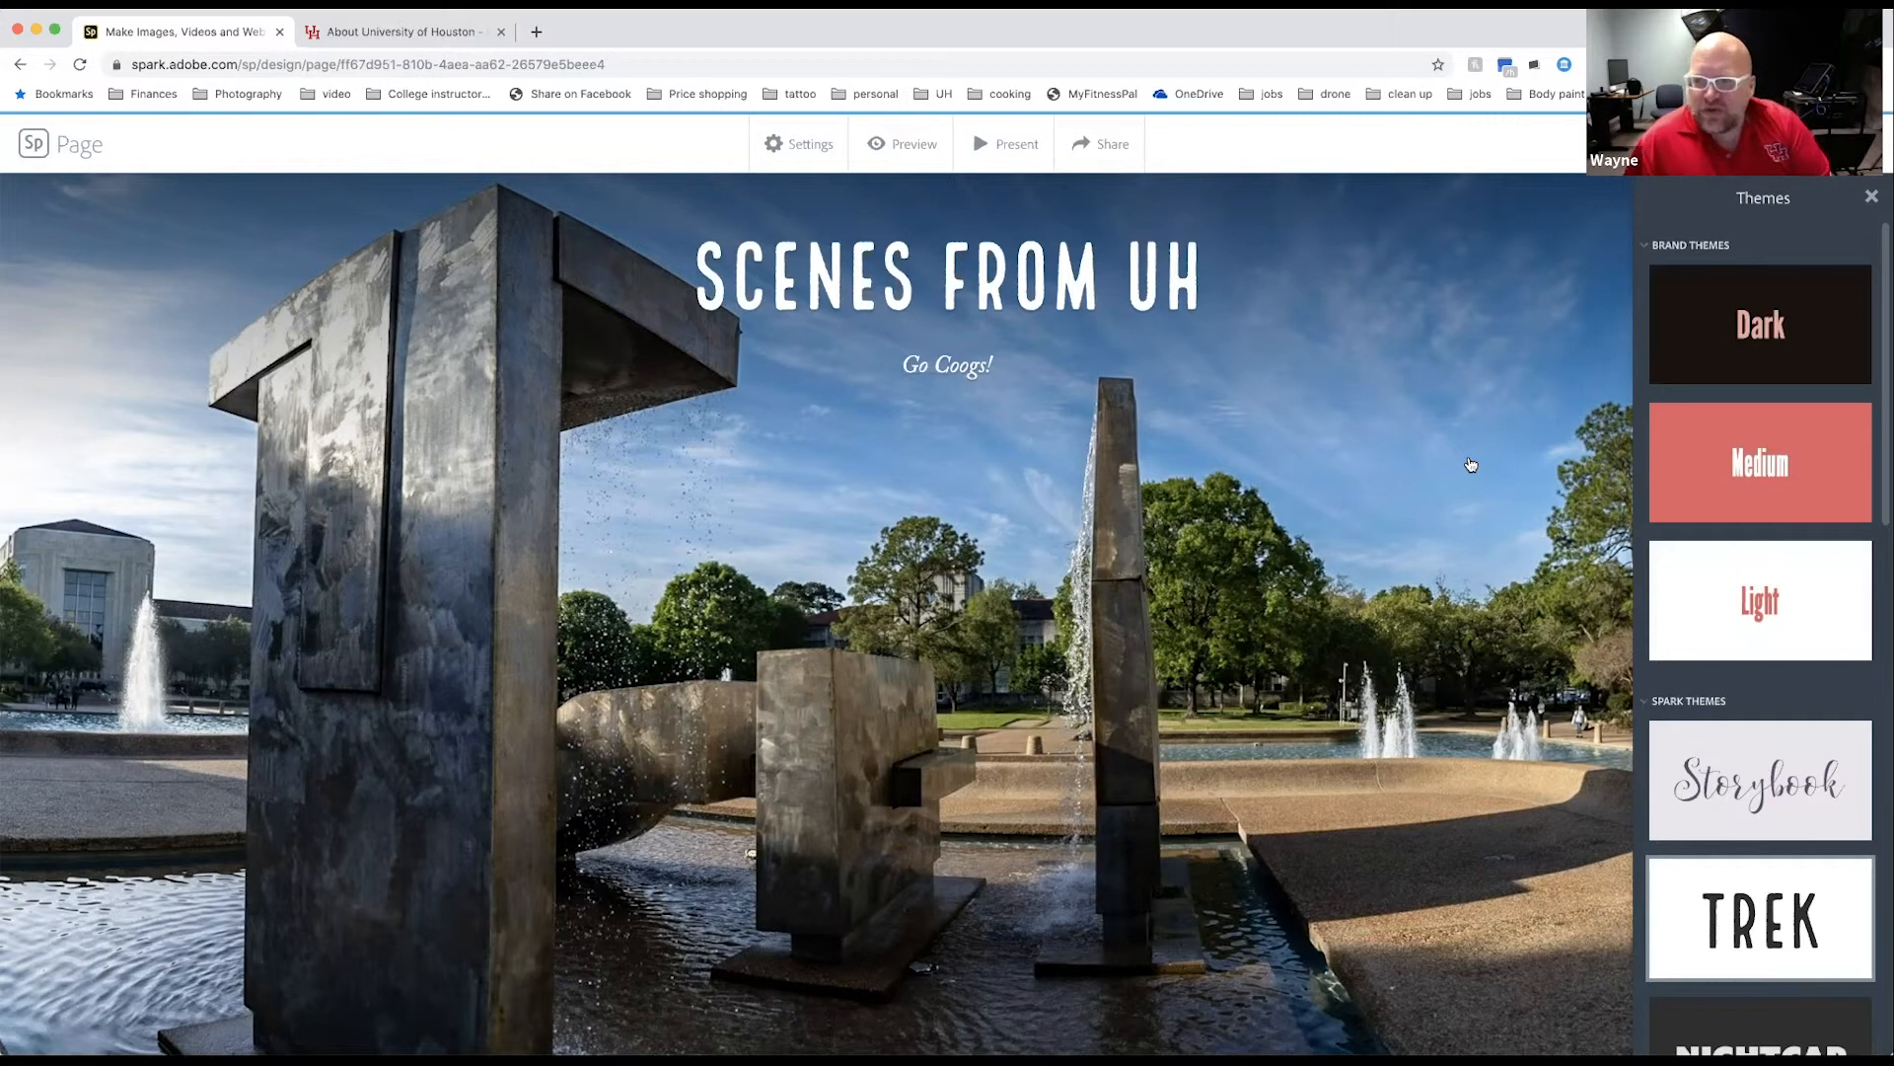
Step: Browse the remaining Spark themes, keep Trek, and examine the page from its title to the split layout
scroll(1746, 357, "down", 5)
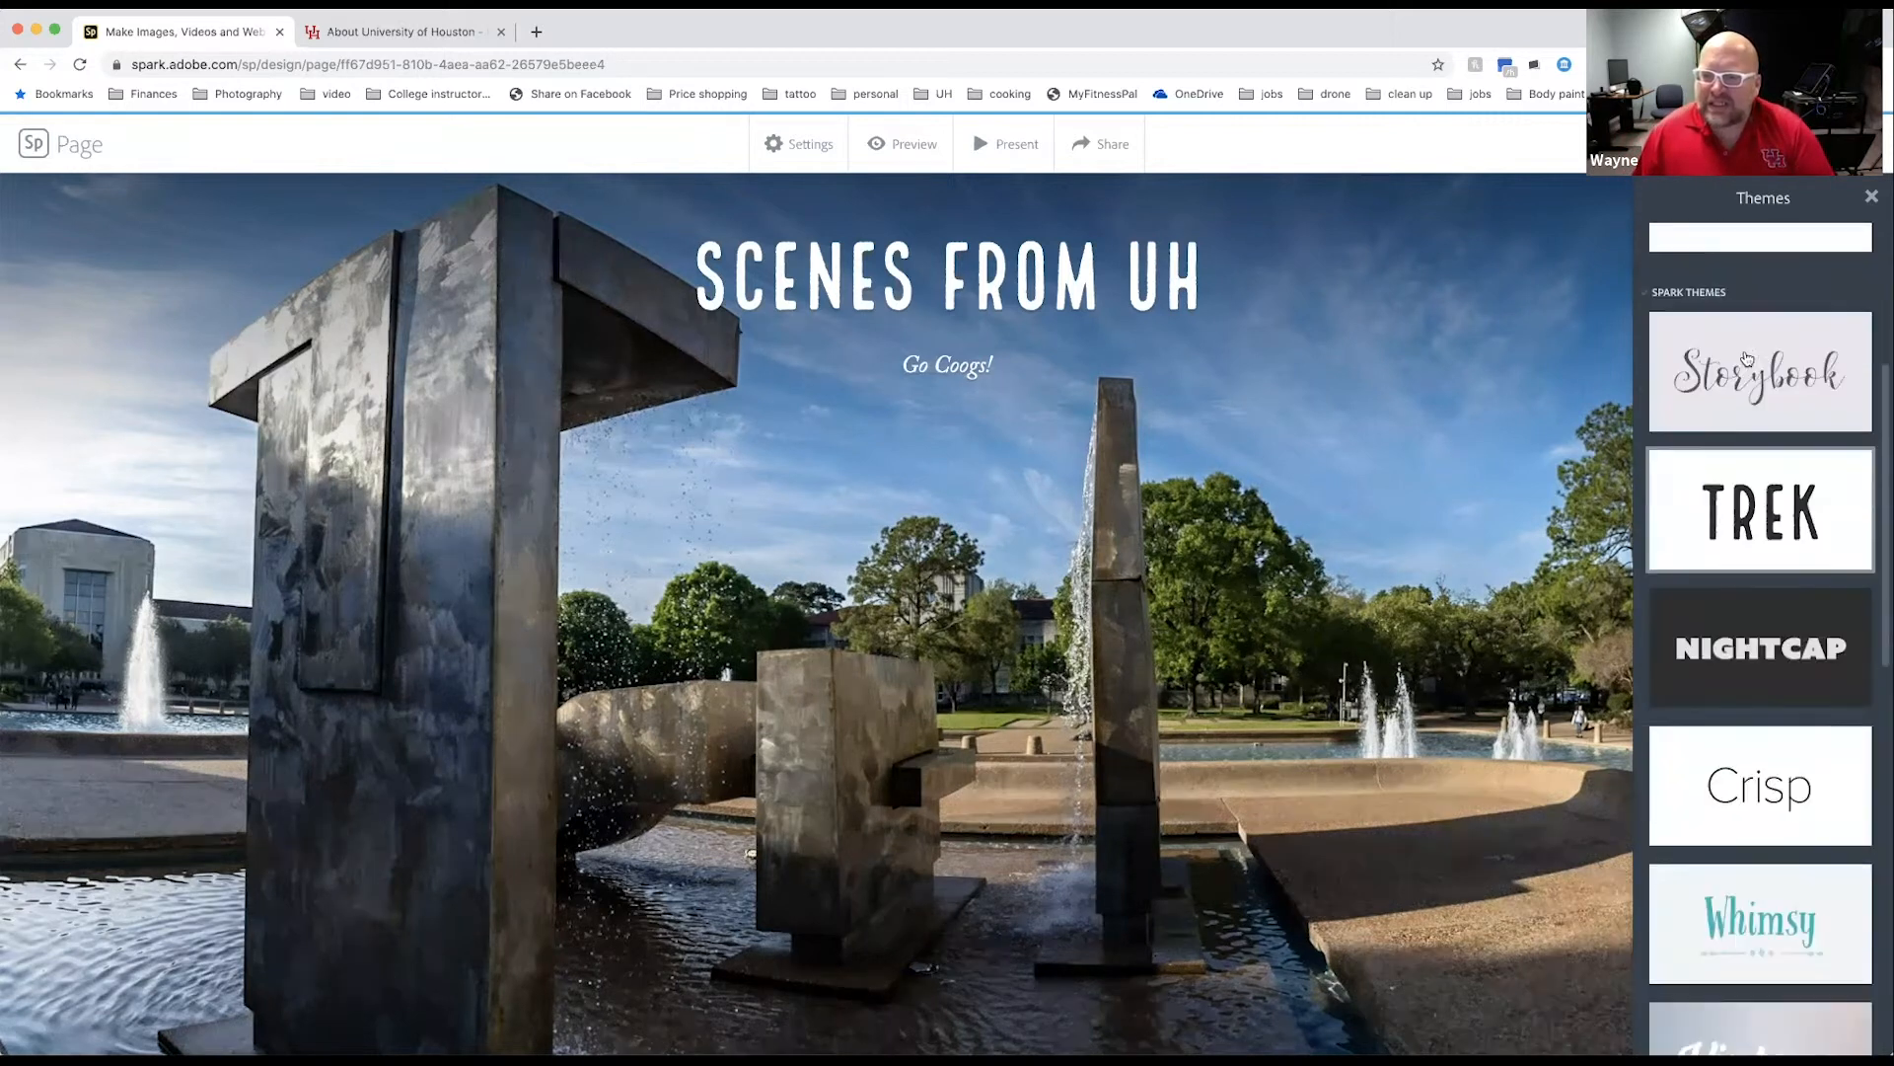
scroll(1746, 357, "down", 8)
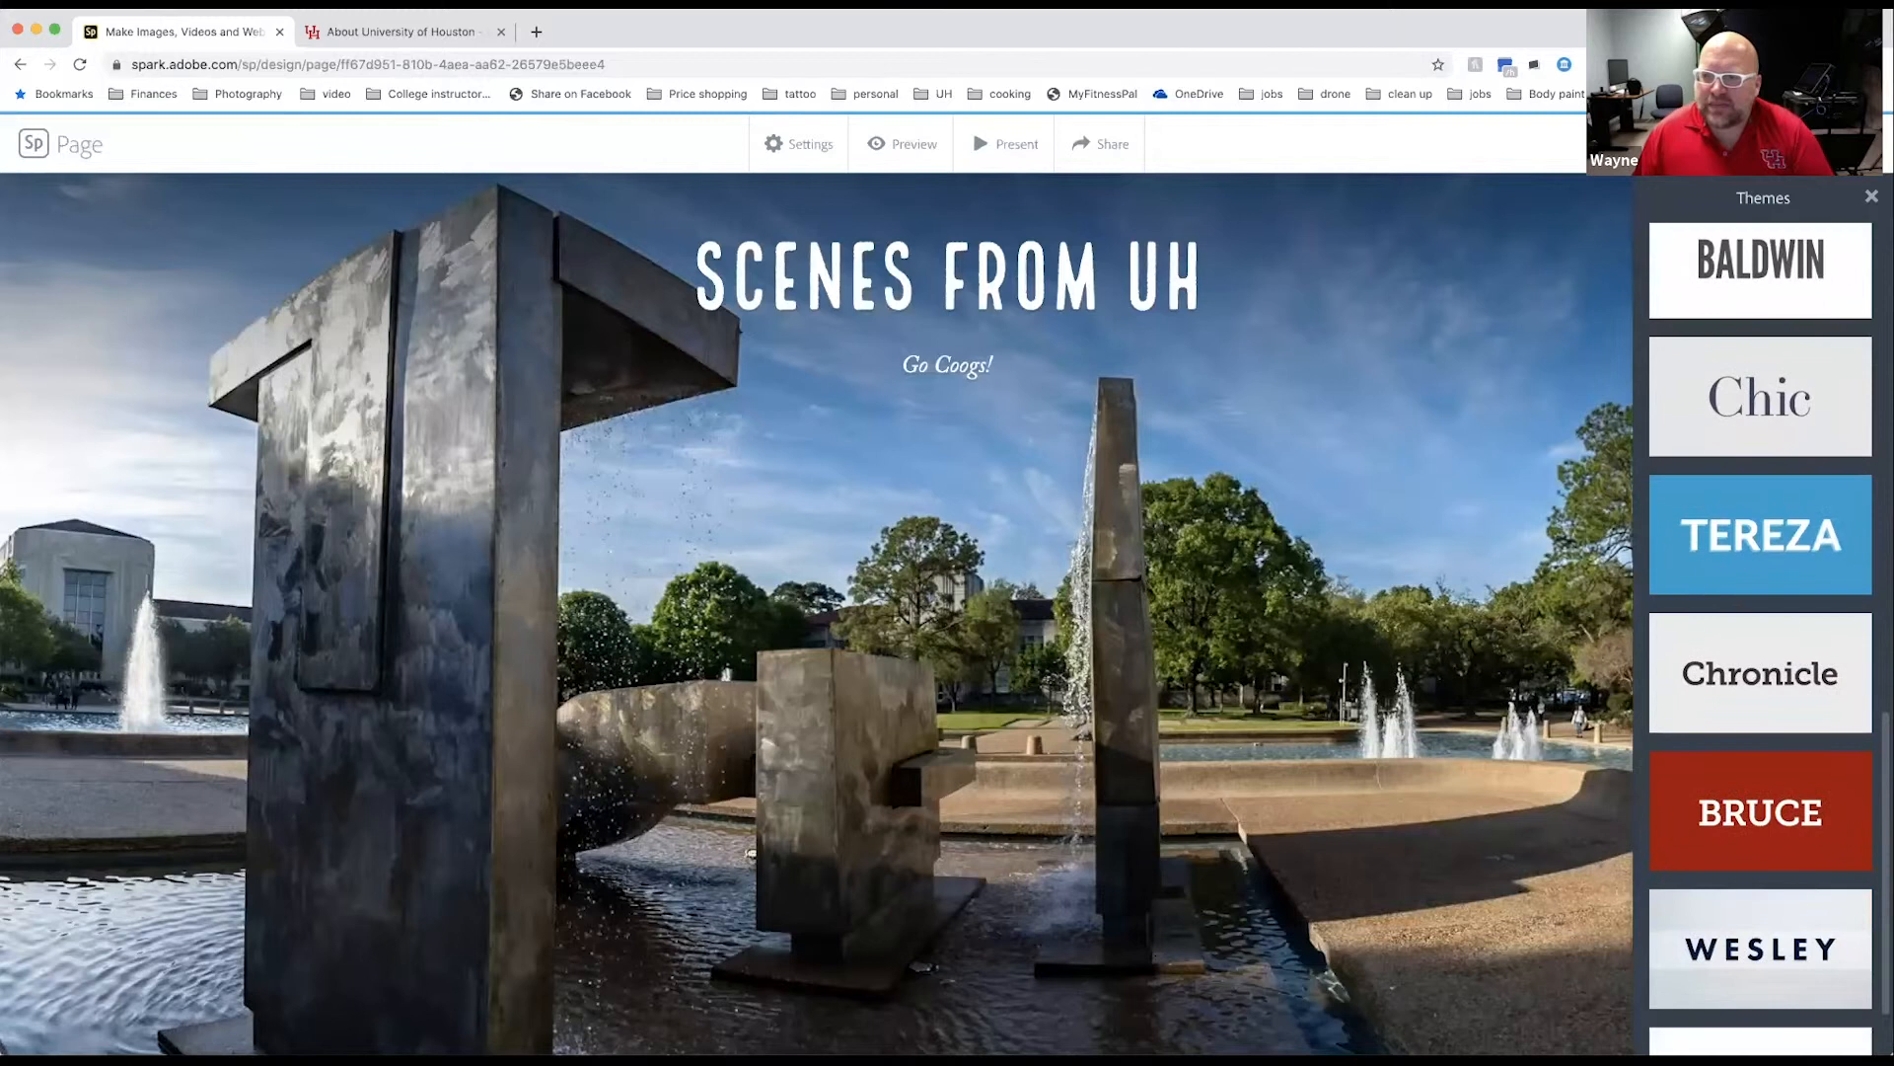
scroll(1781, 604, "down", 1)
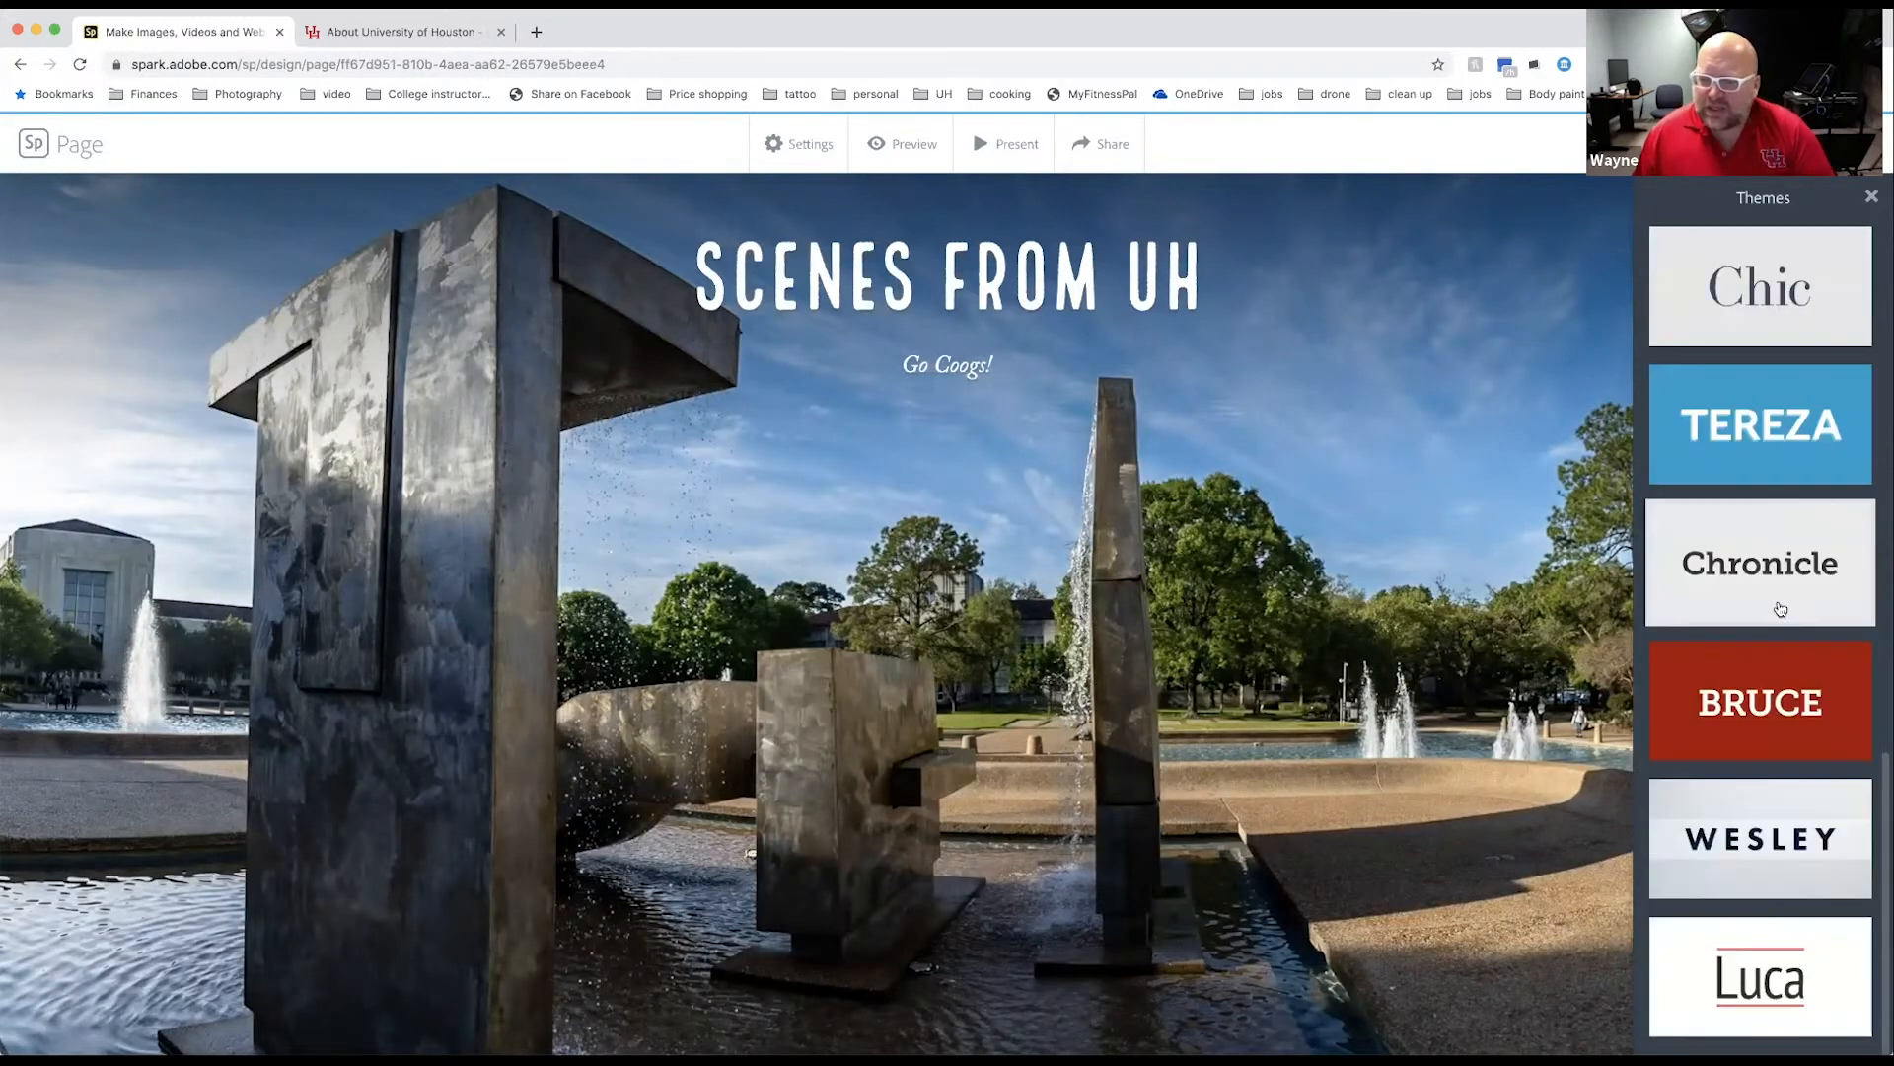
scroll(1771, 707, "up", 9)
scroll(1771, 706, "up", 5)
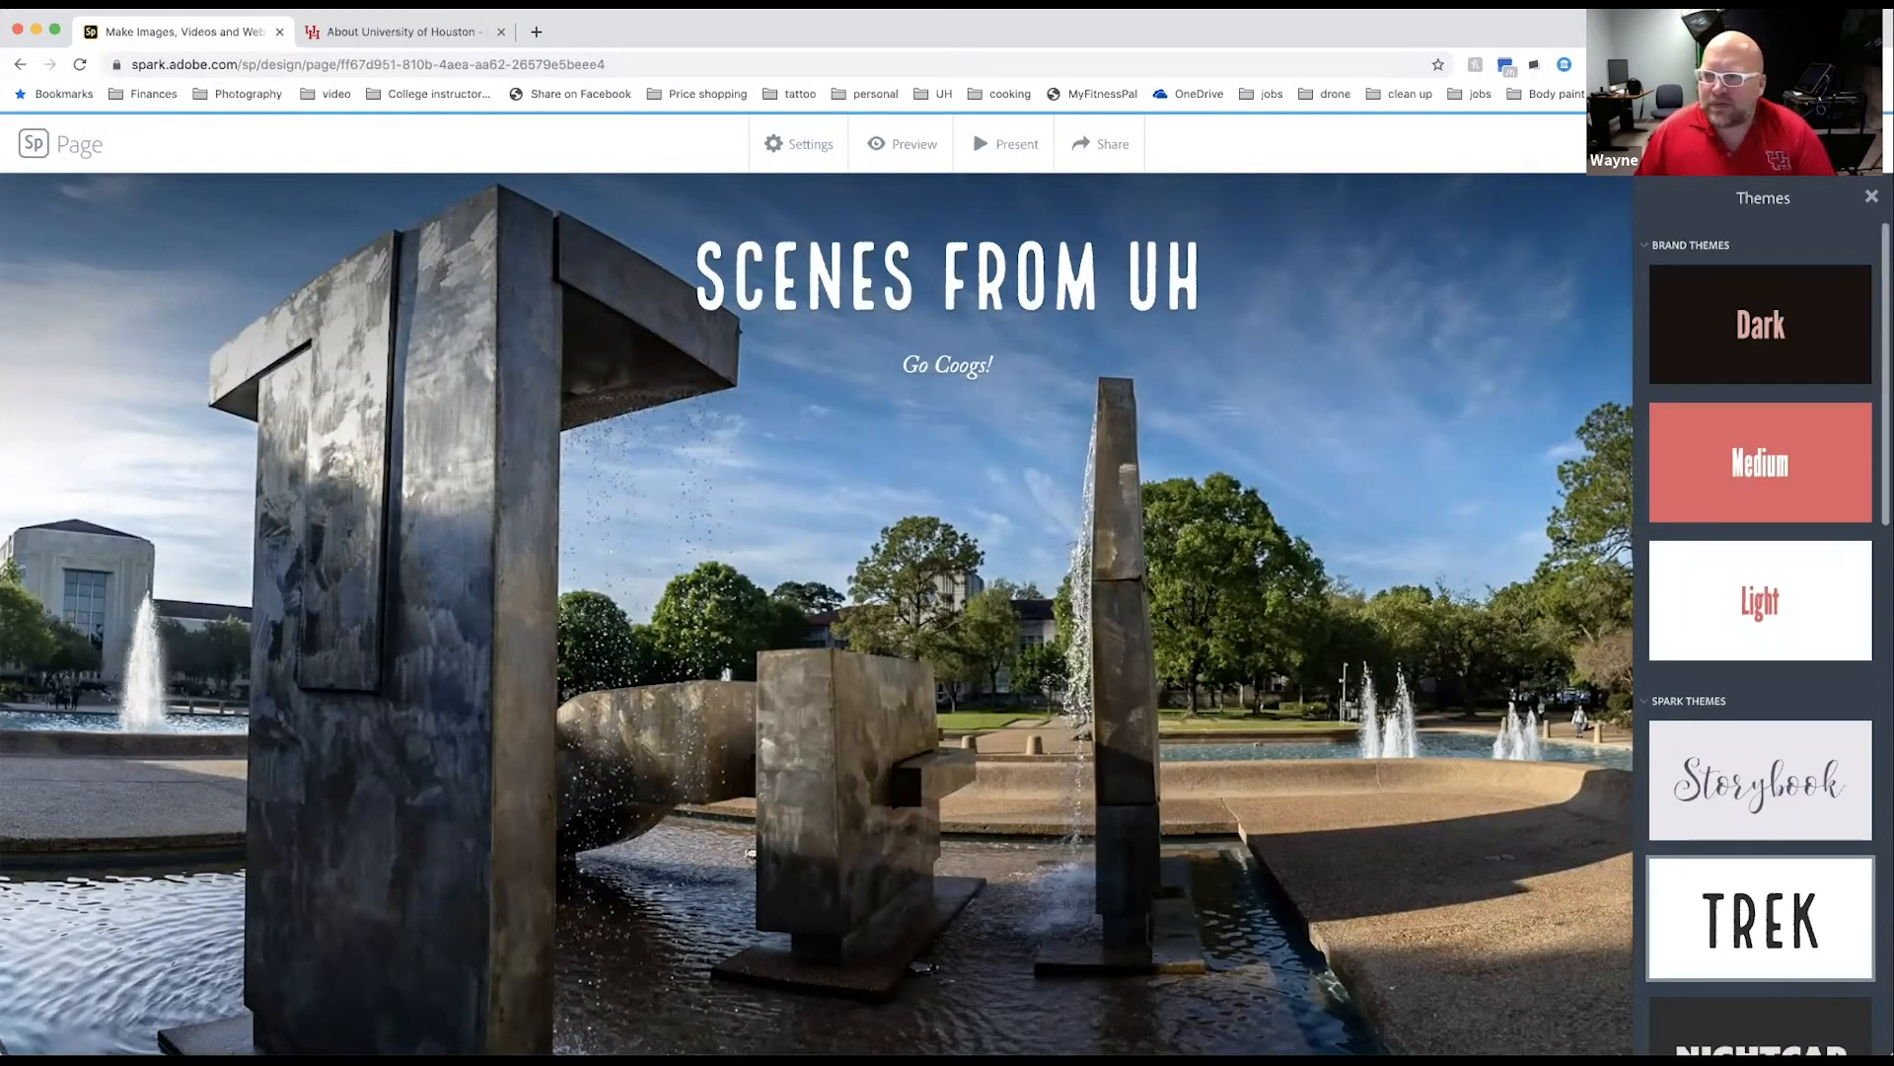
left_click(1870, 197)
scroll(1354, 286, "down", 15)
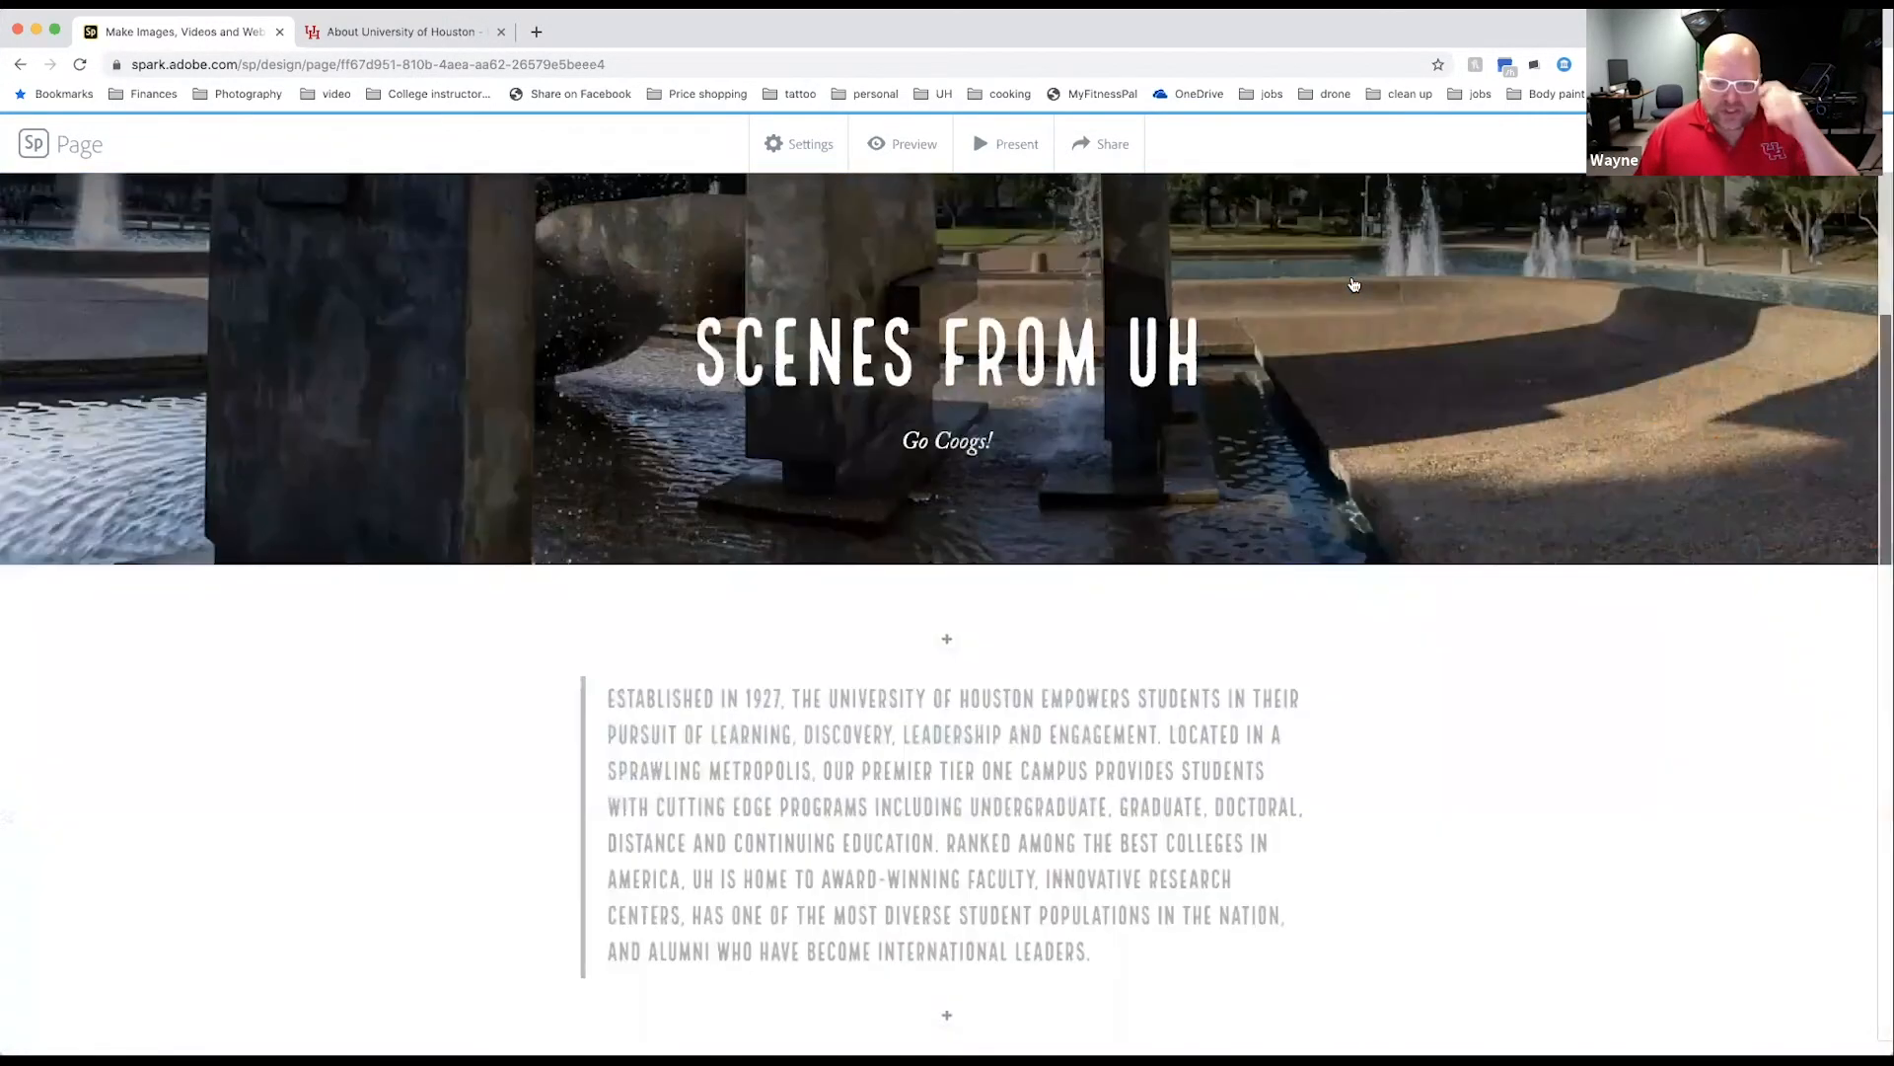
scroll(1351, 276, "up", 10)
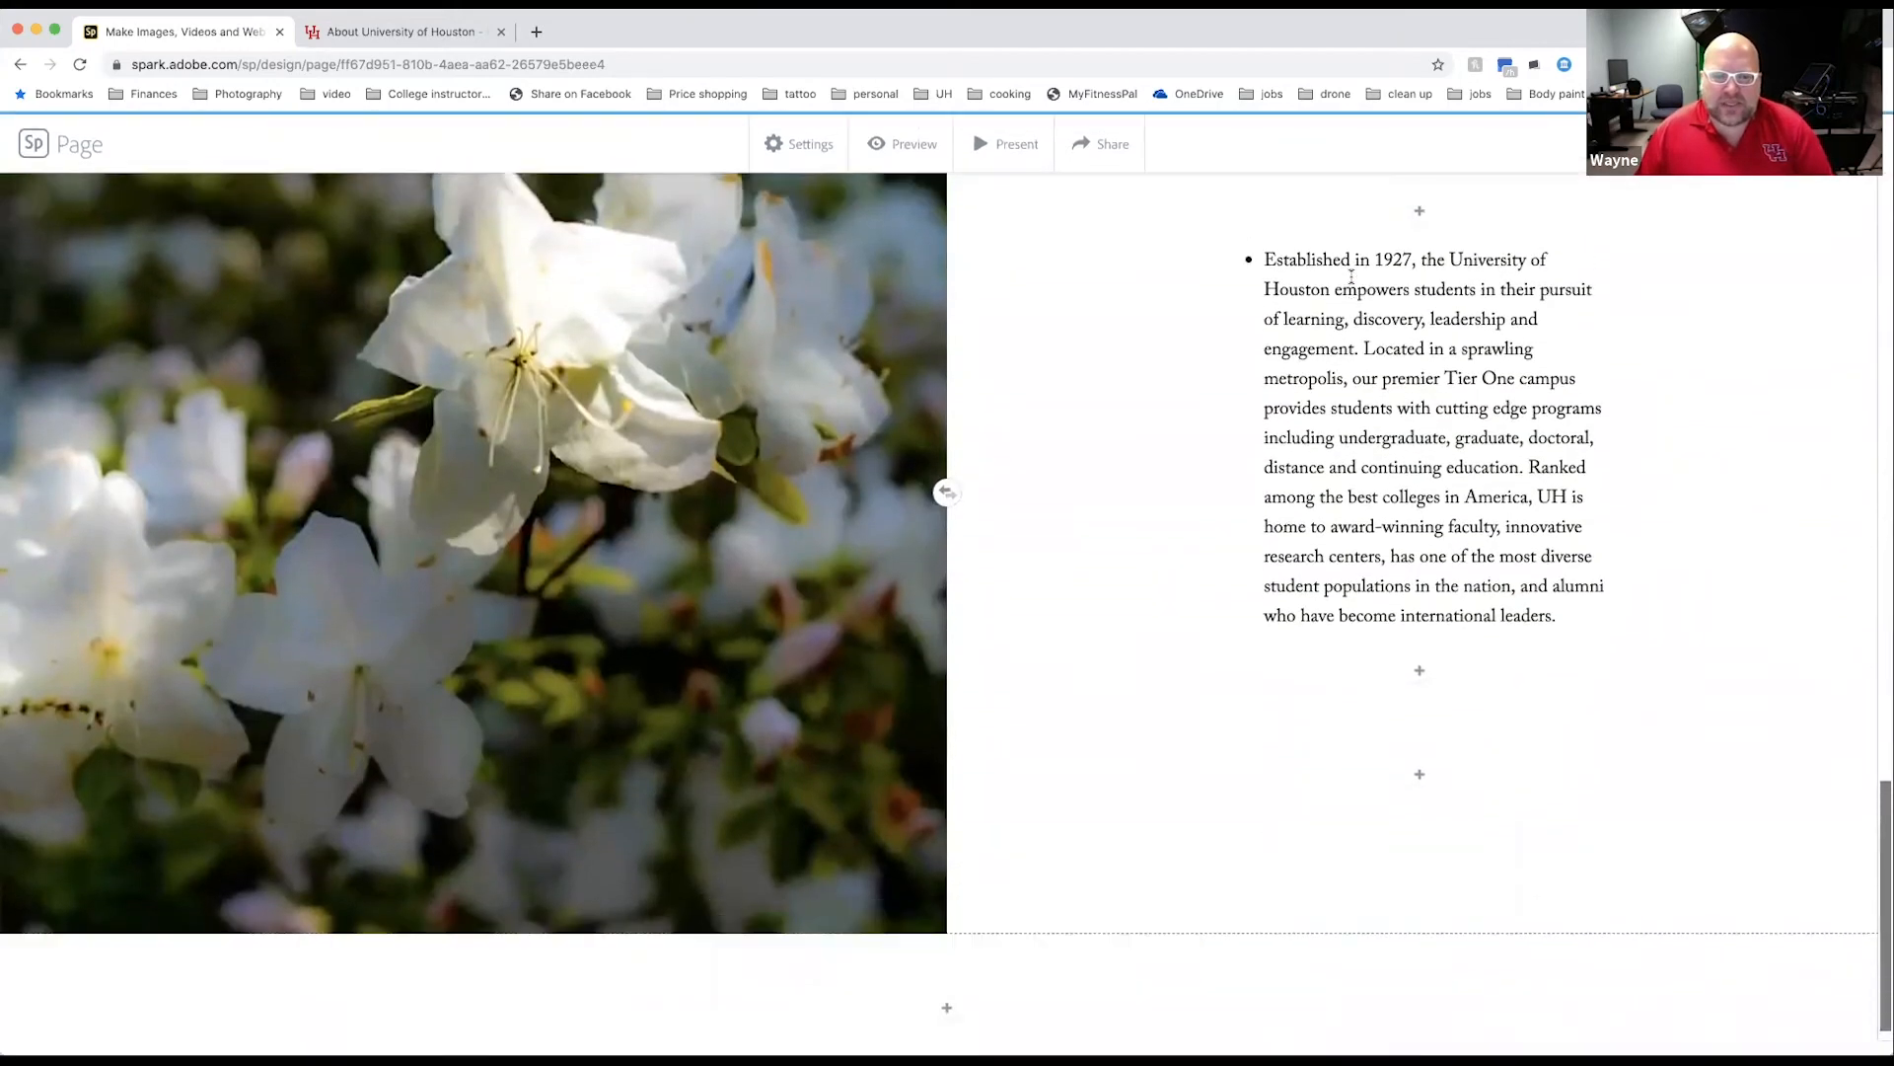
scroll(1351, 276, "up", 5)
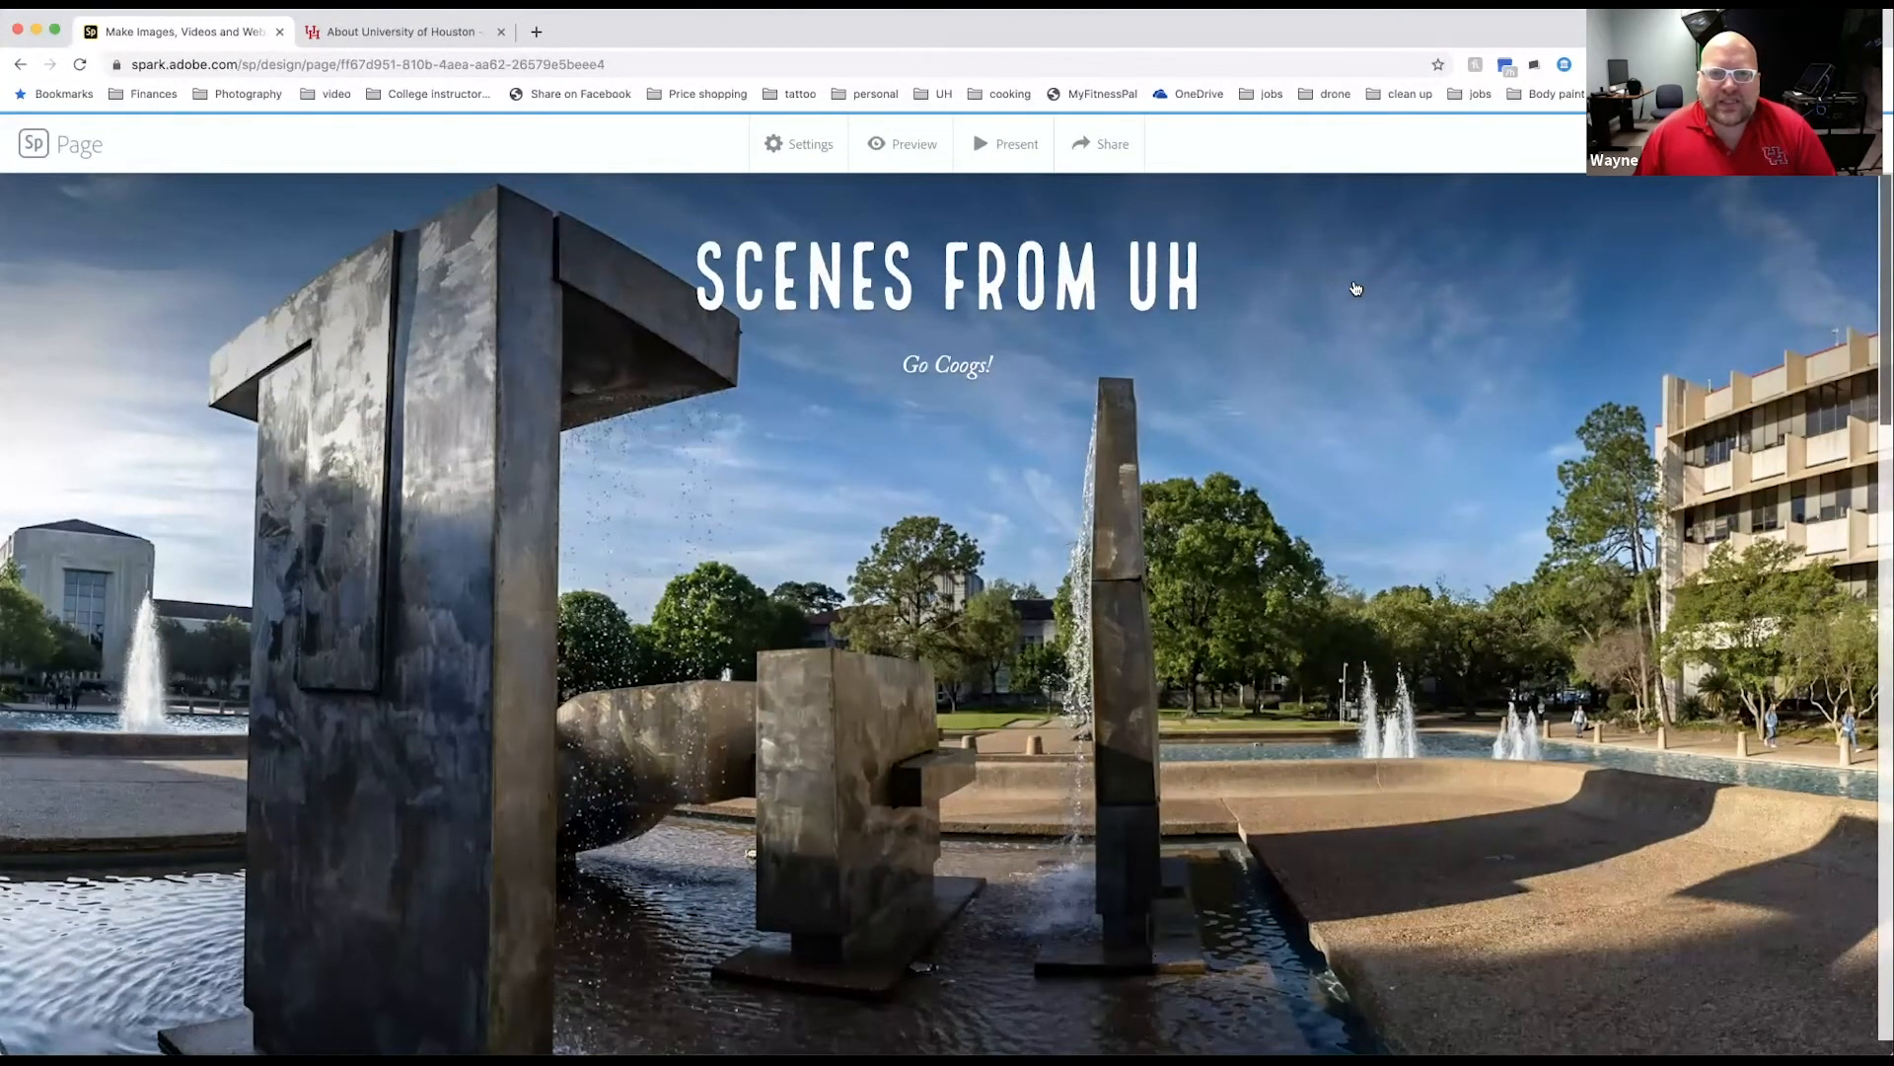
Step: Set up the page for publishing with the Education category, the photographer's full name as photo credits, and Get noticed off
left_click(1100, 153)
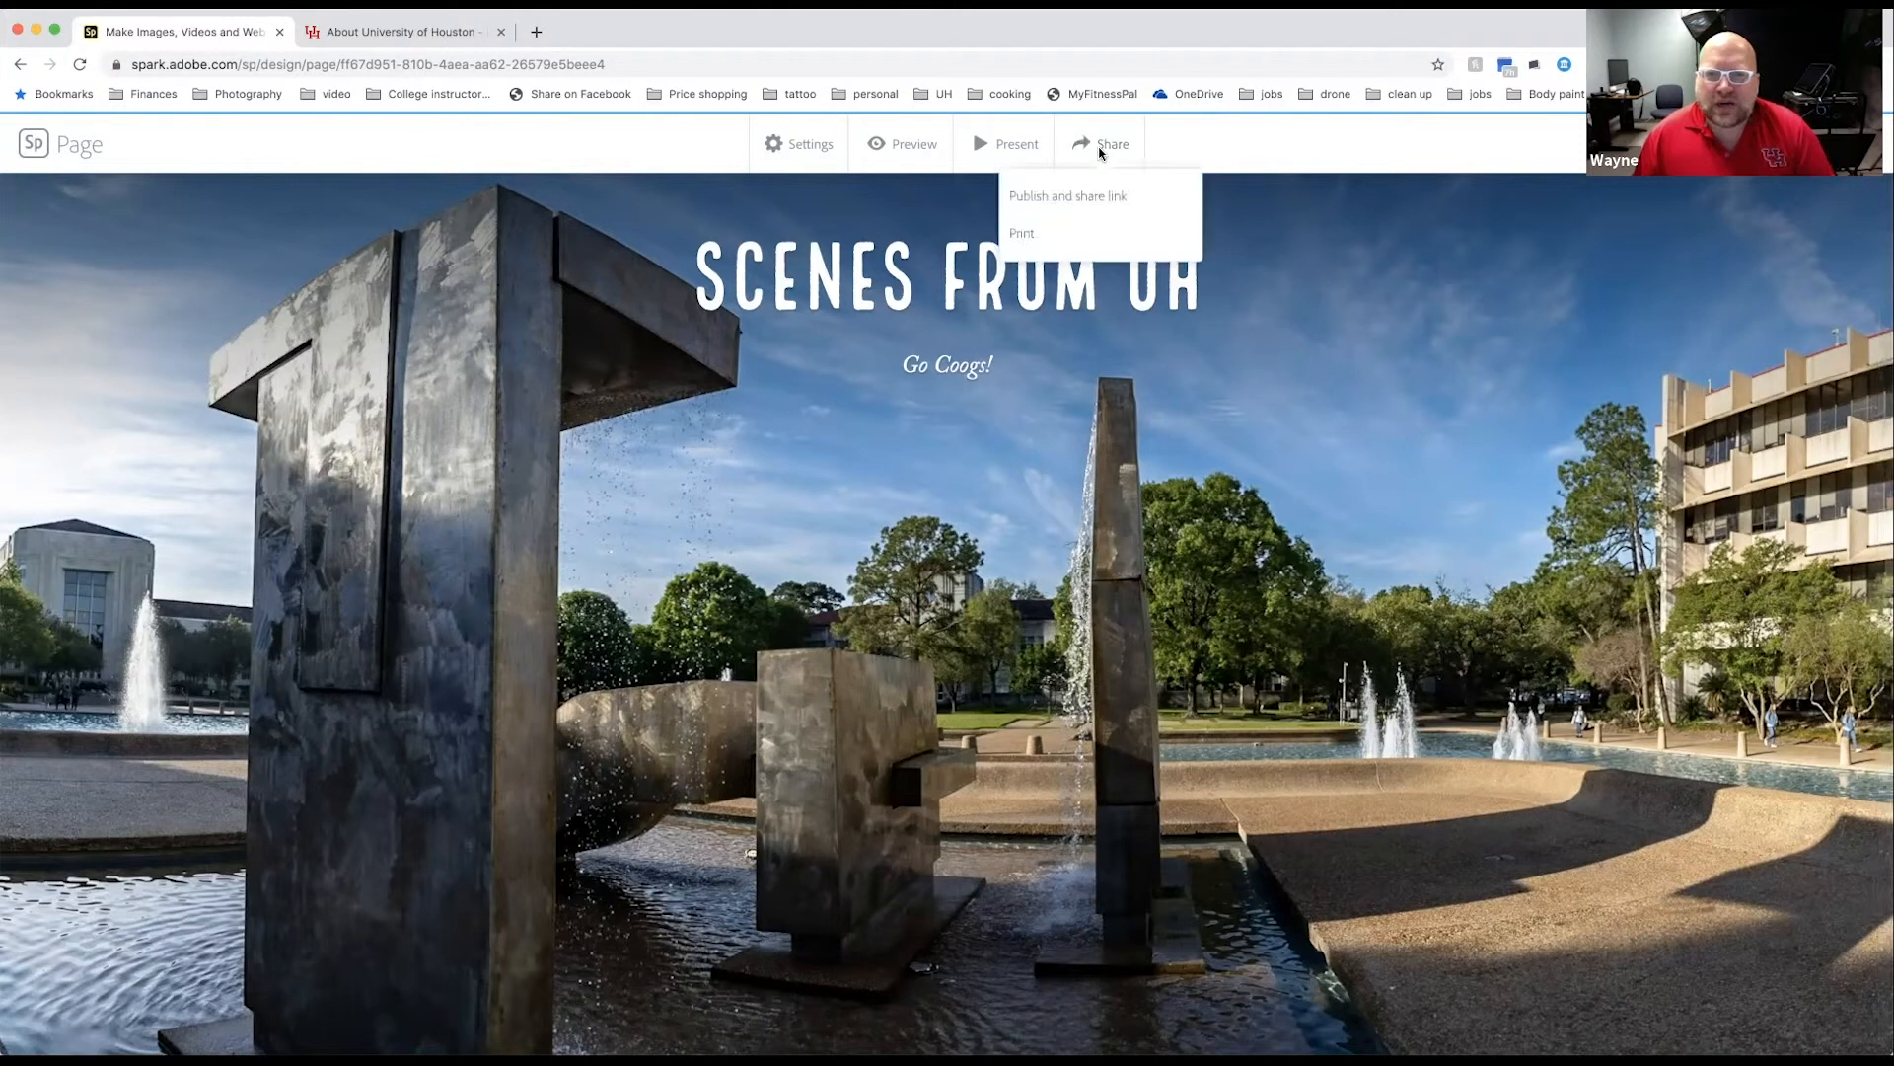
left_click(1076, 205)
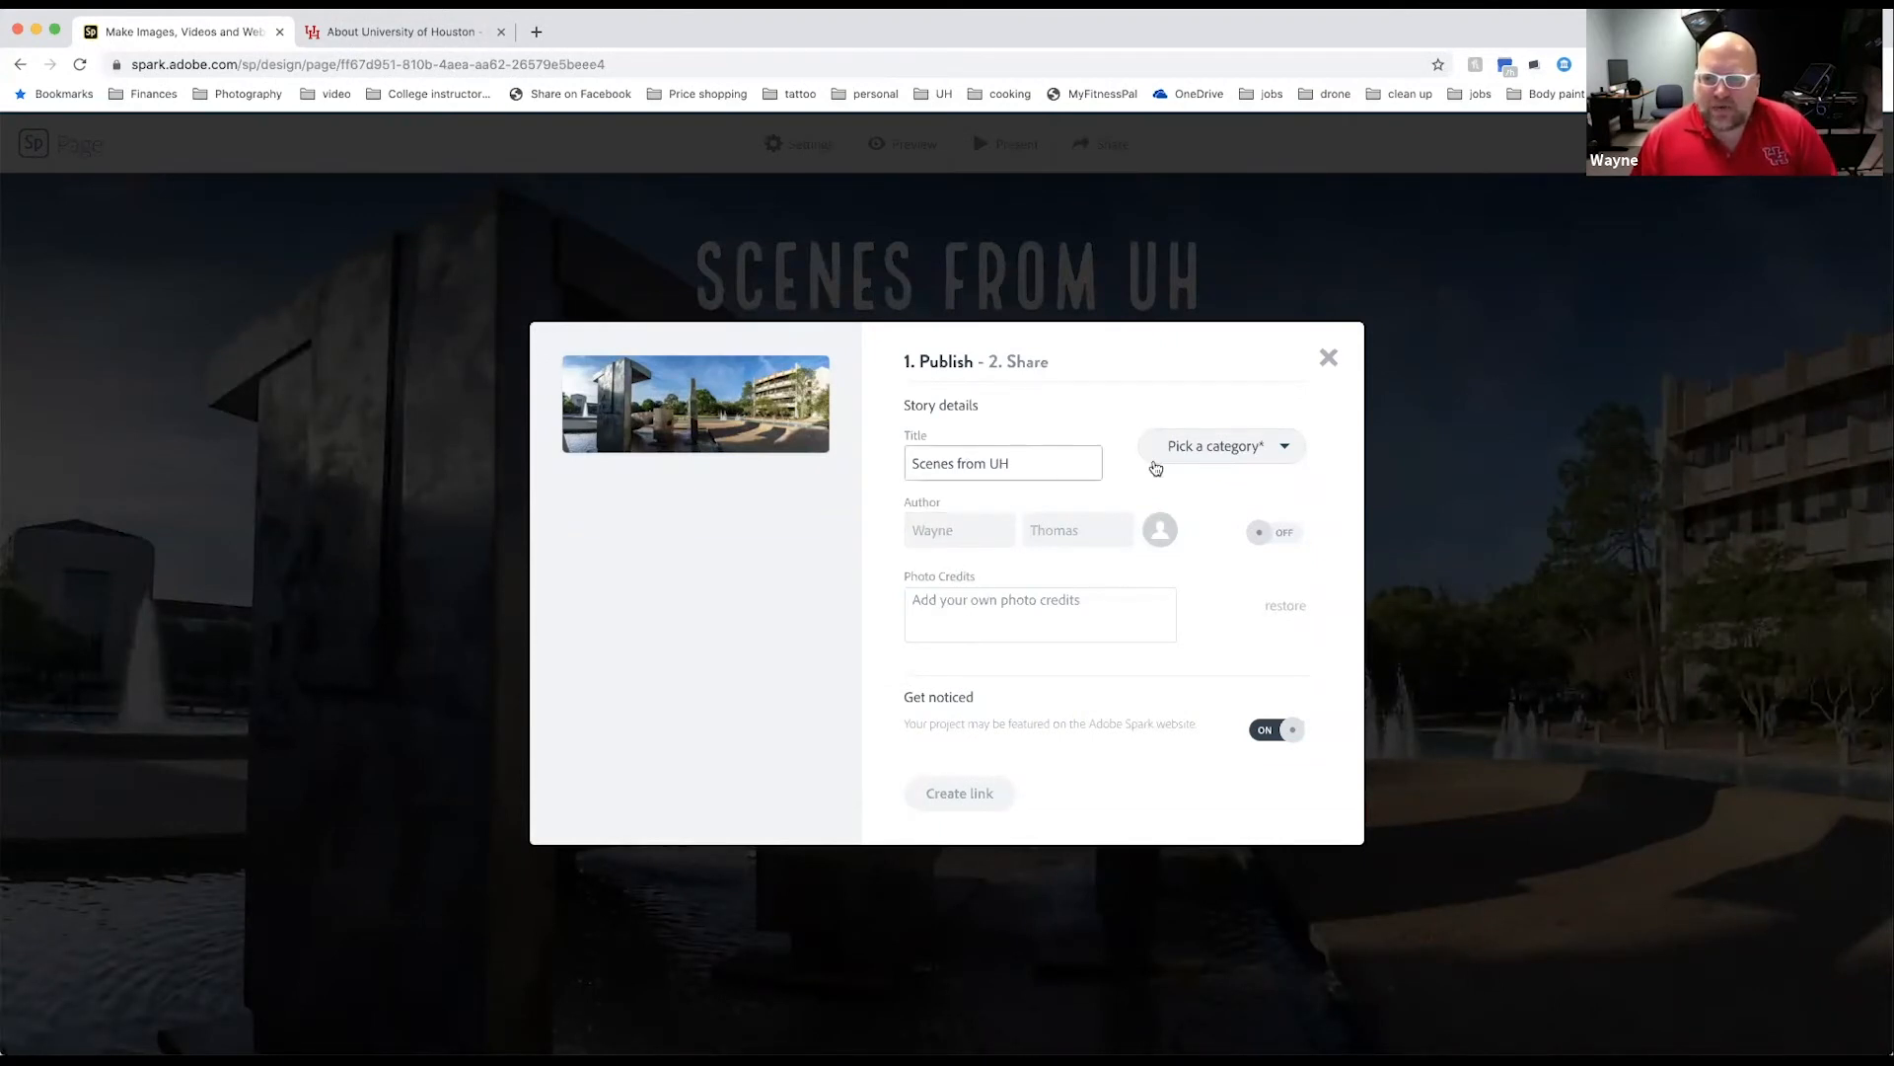
left_click(1220, 456)
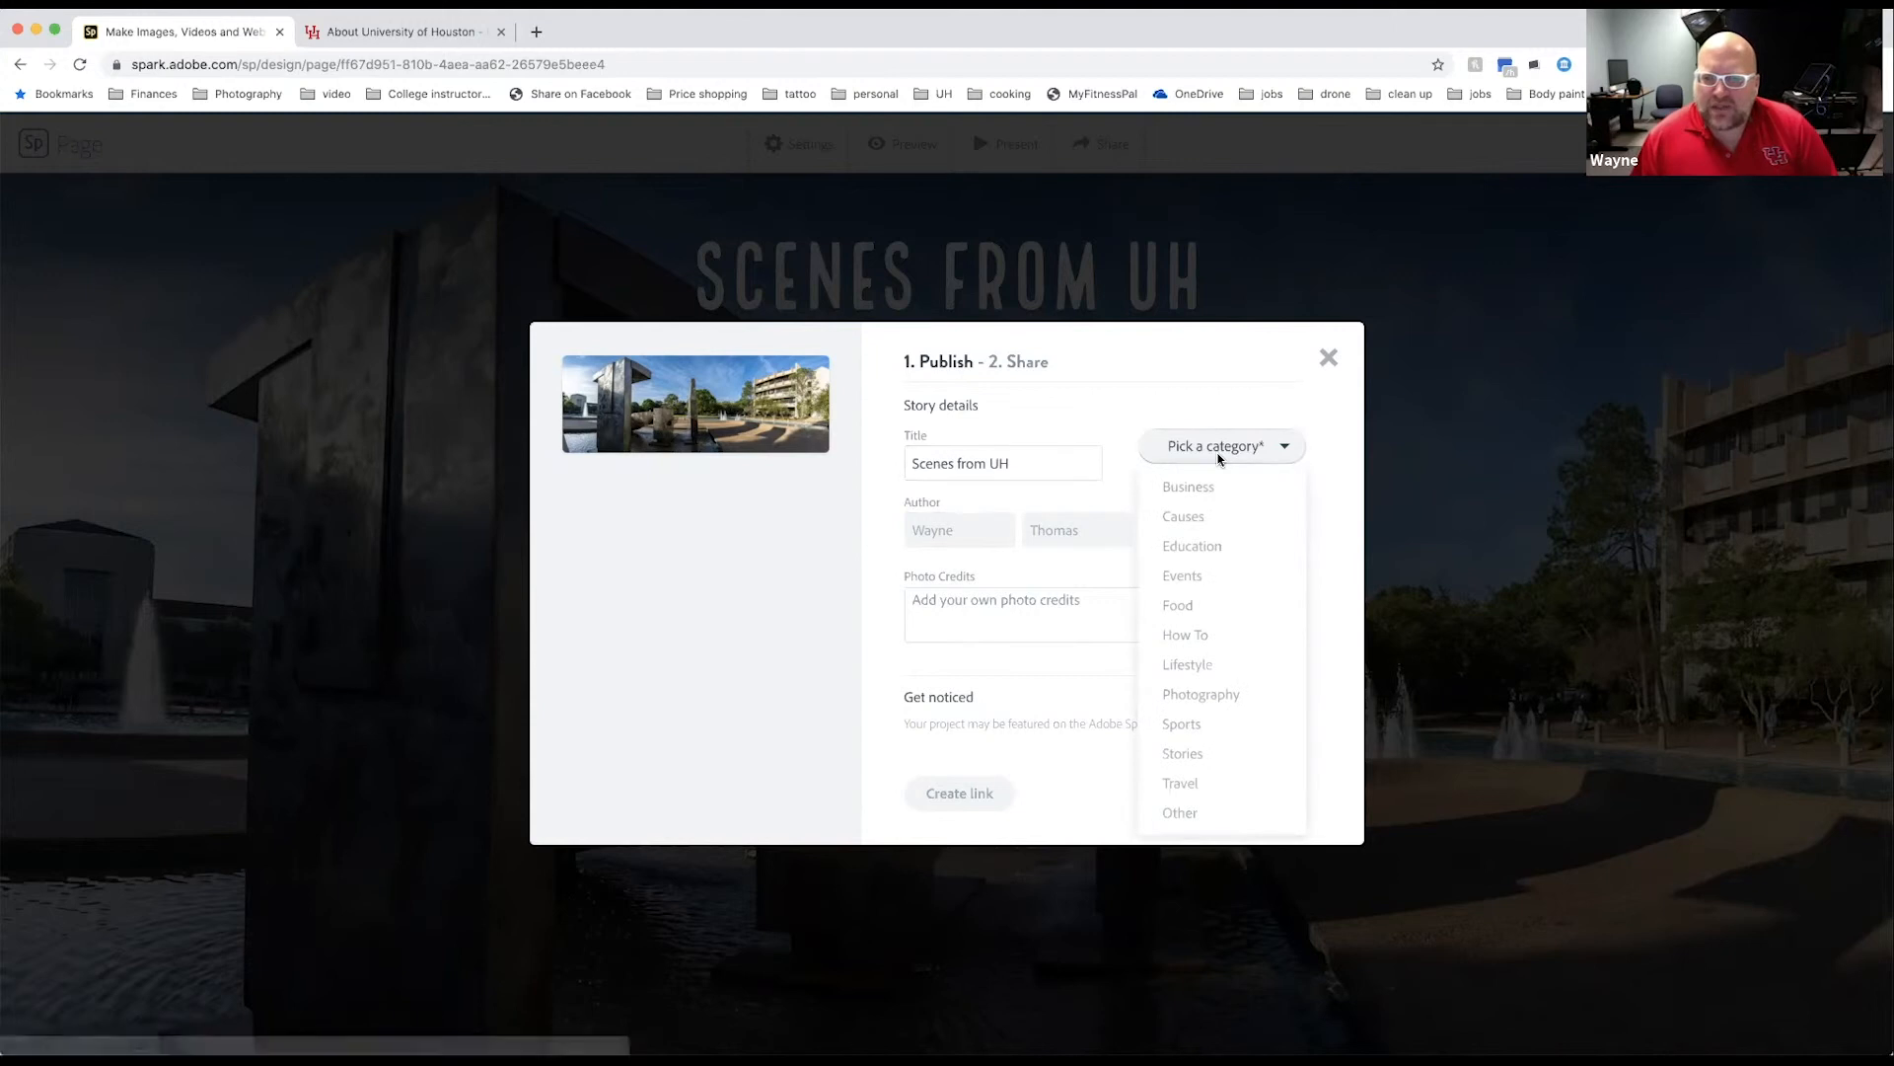
left_click(1208, 544)
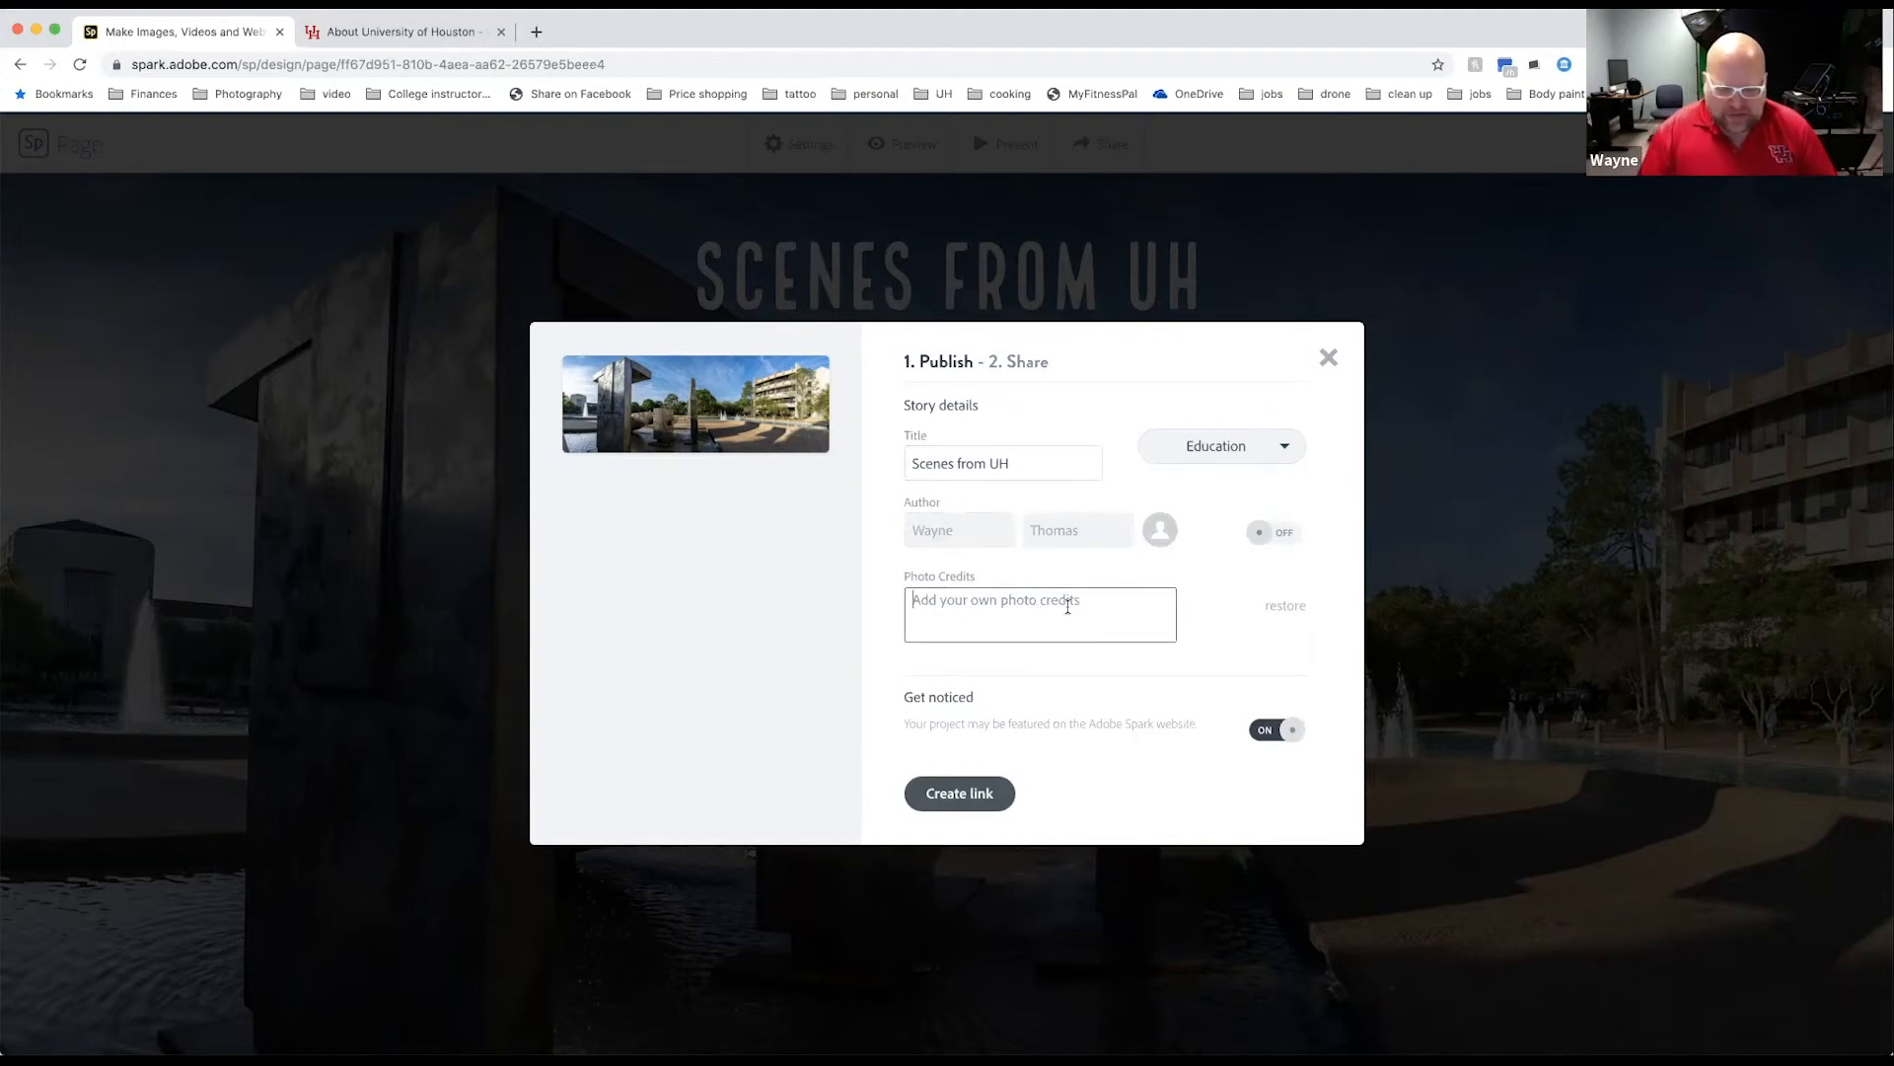
left_click(1067, 607)
type("Wayne Thomas")
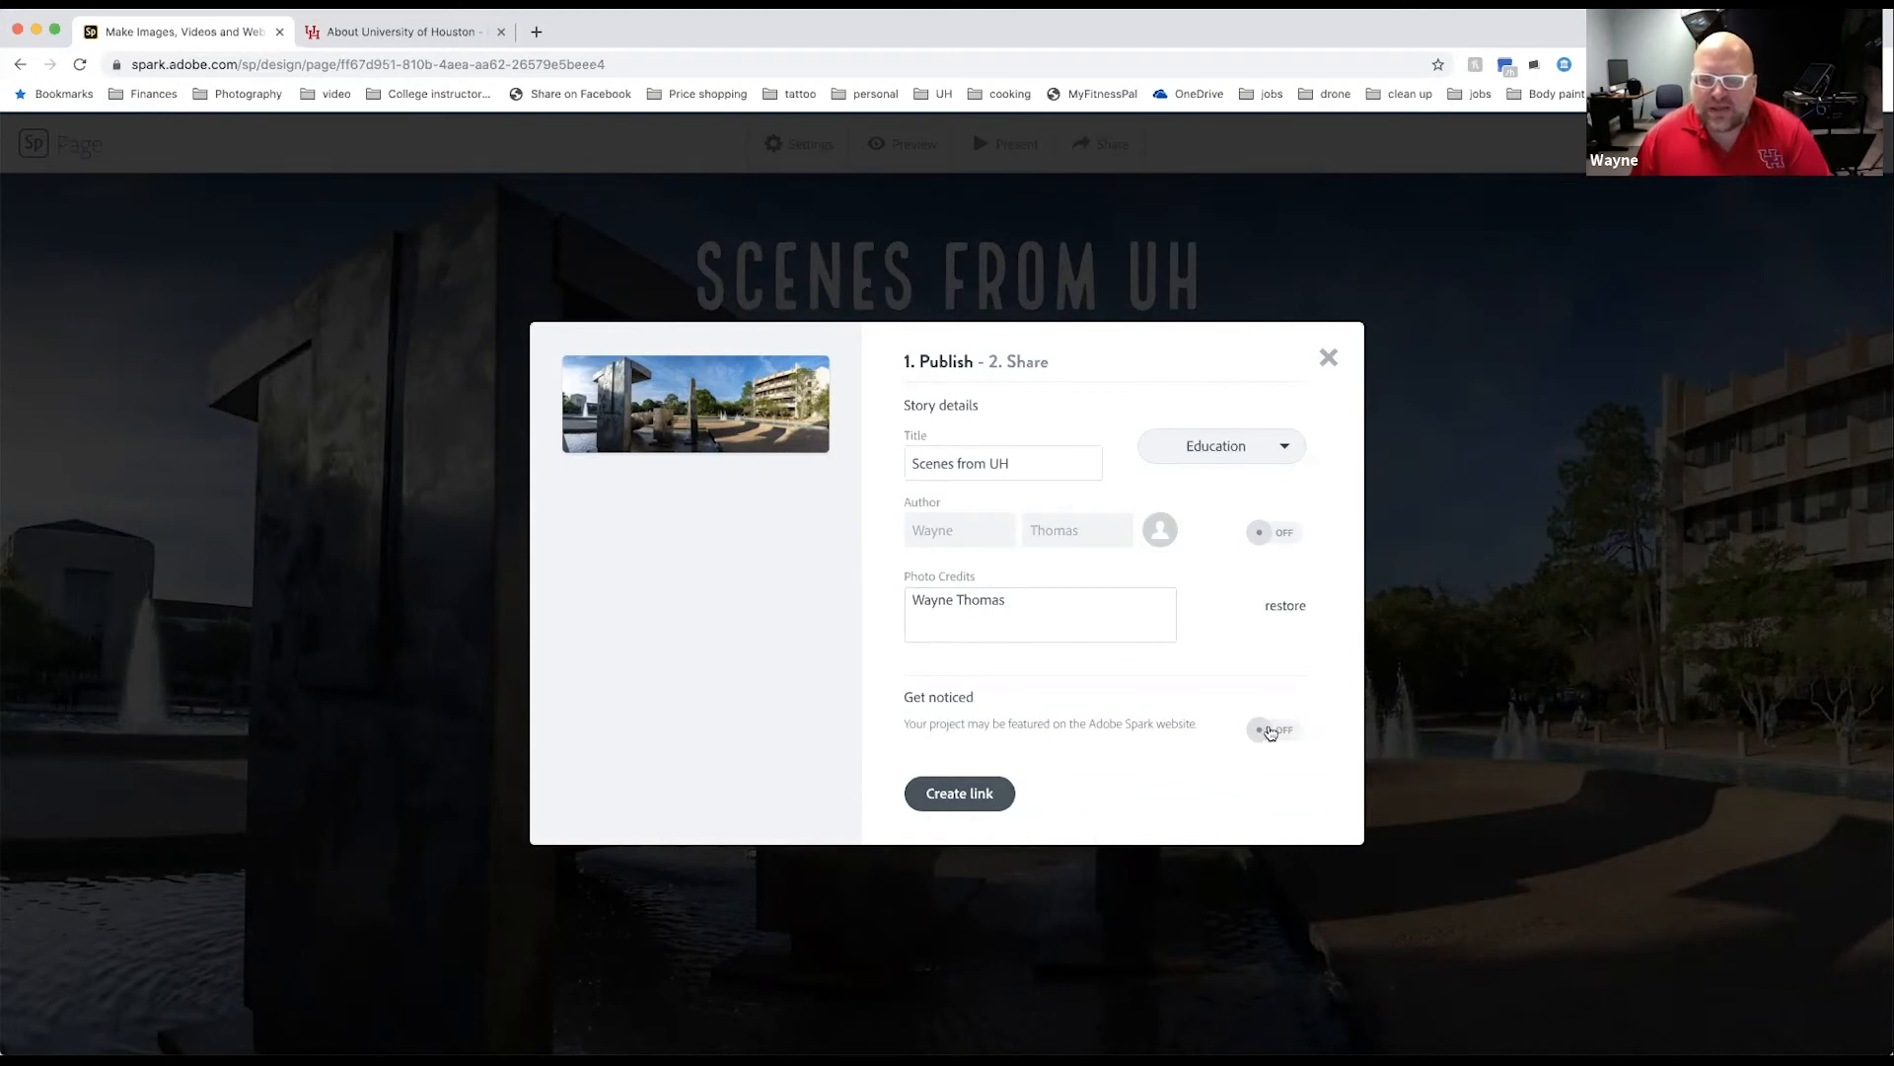
Step: Create the page's shareable link, copy it and close the publishing dialog
left_click(981, 794)
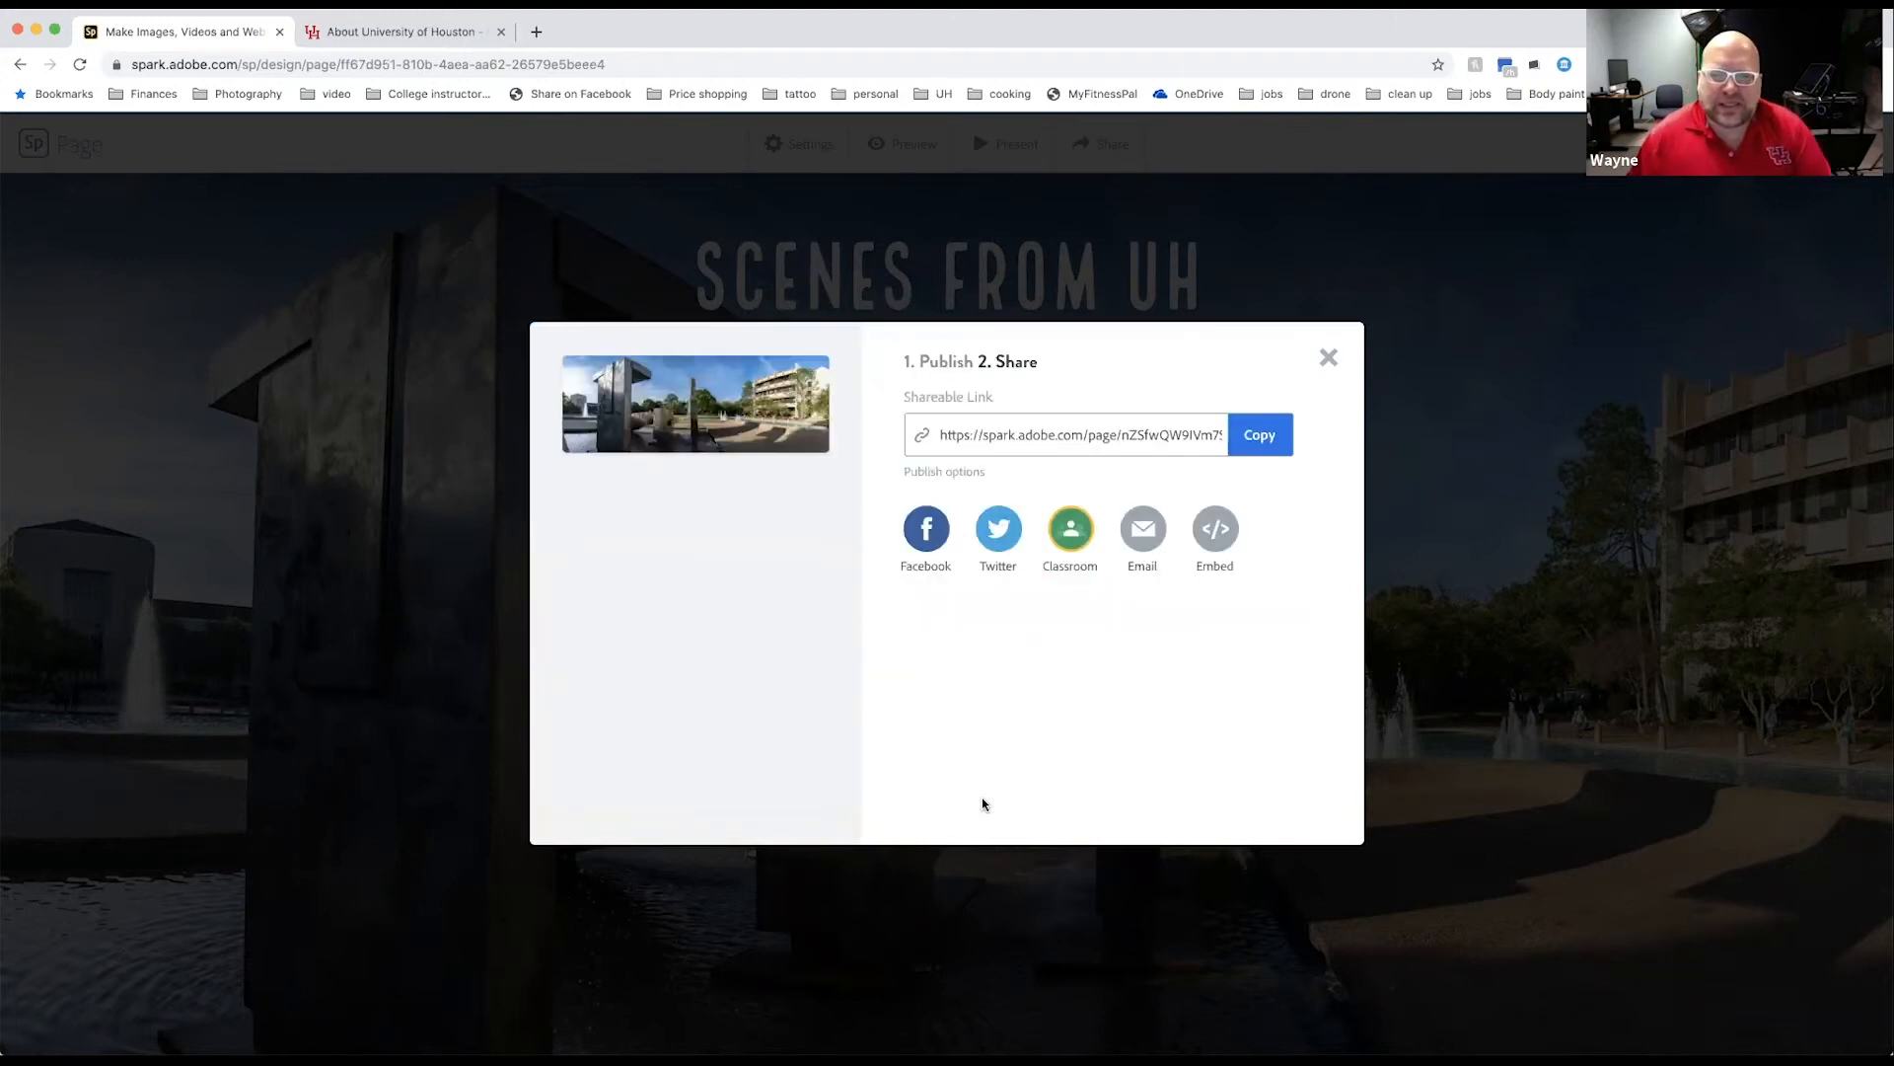
left_click(1259, 440)
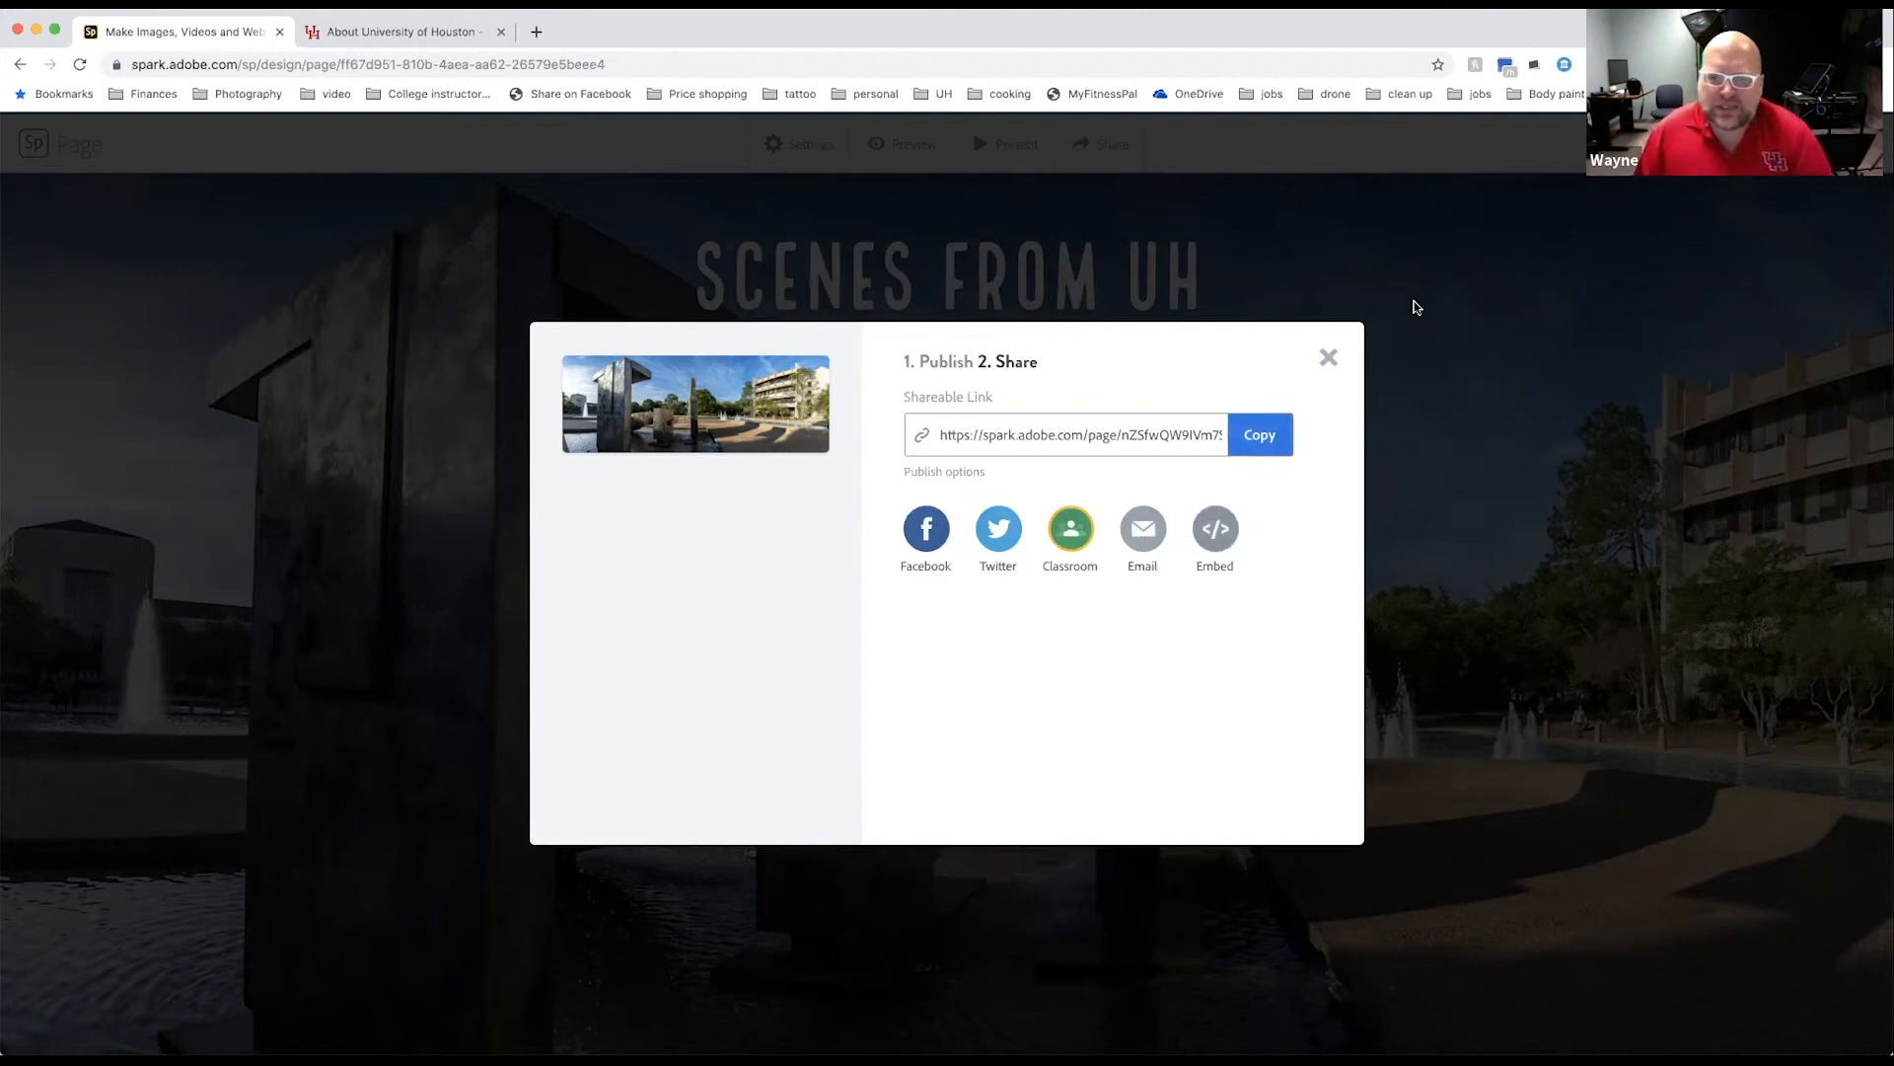
left_click(1346, 381)
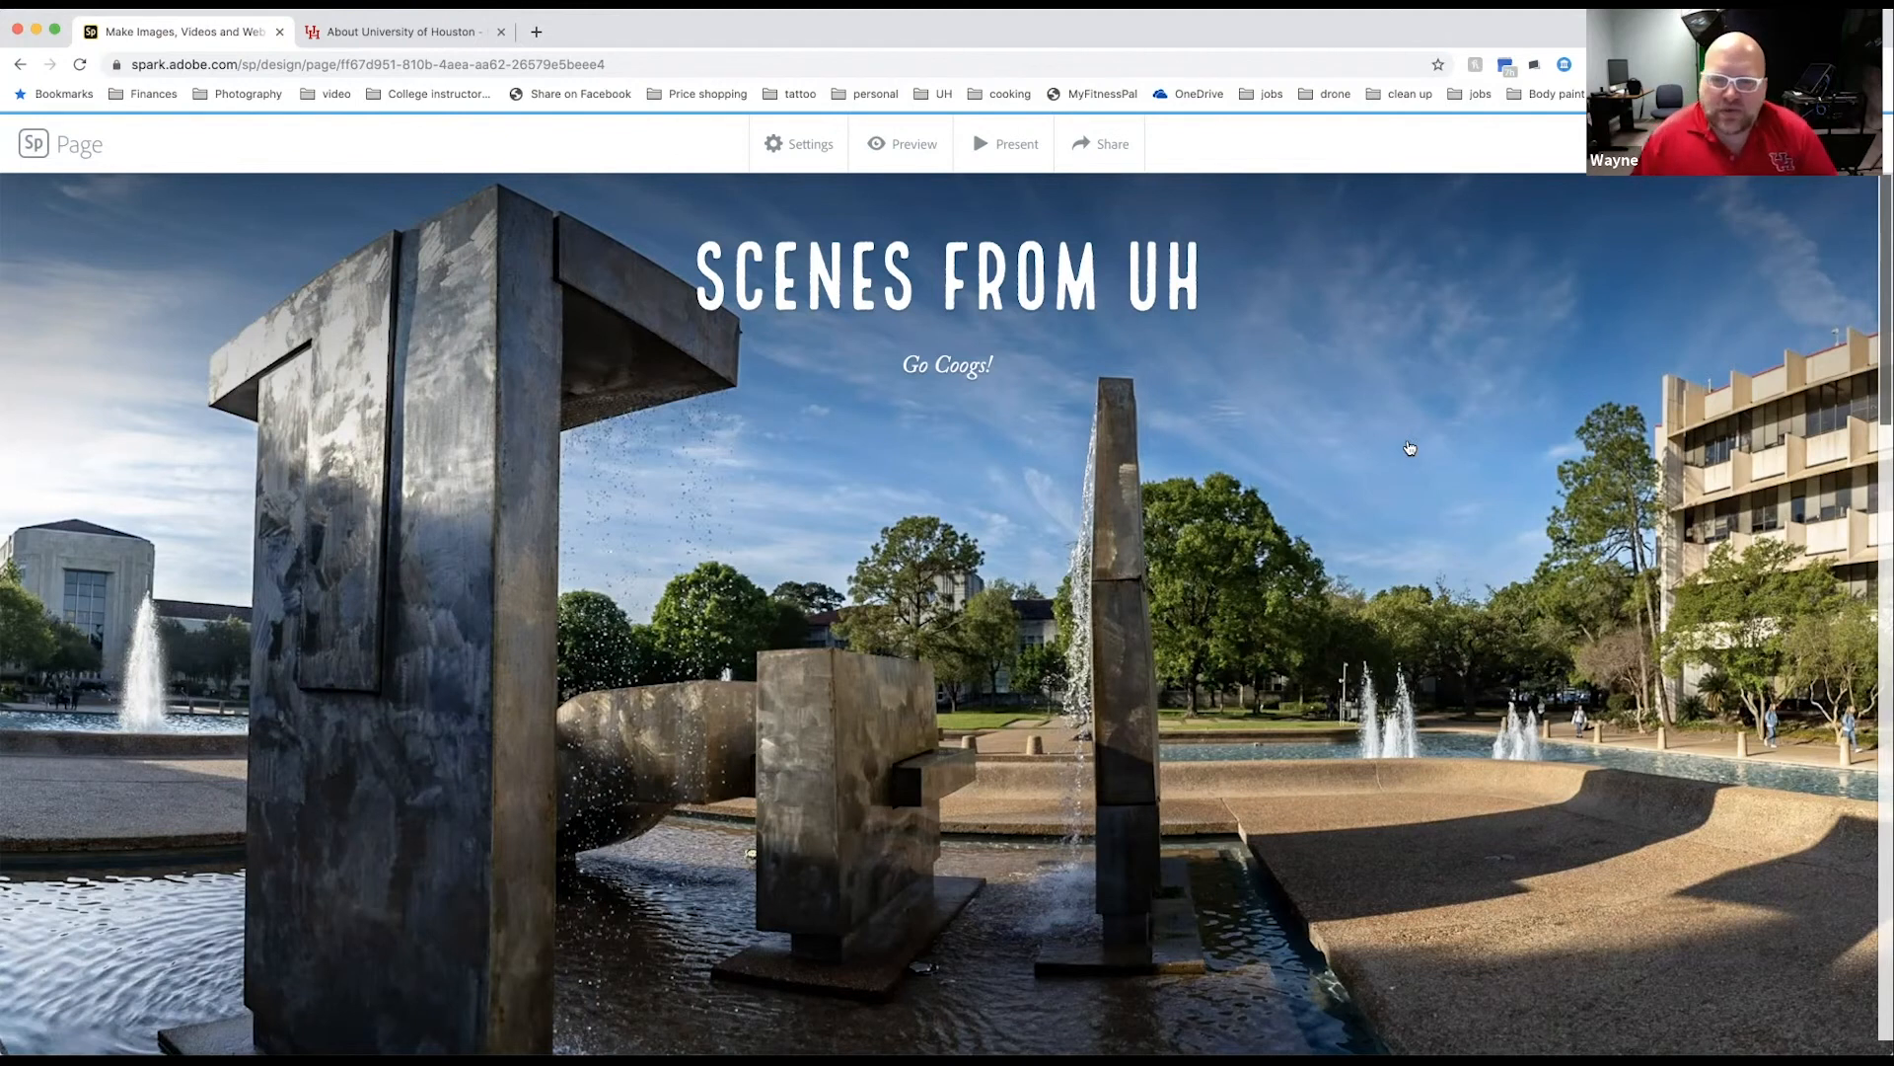
Step: Review the finished page down to the split layout with the white flowers and back up to the quoted introduction
scroll(1409, 449, "down", 5)
scroll(1405, 453, "down", 10)
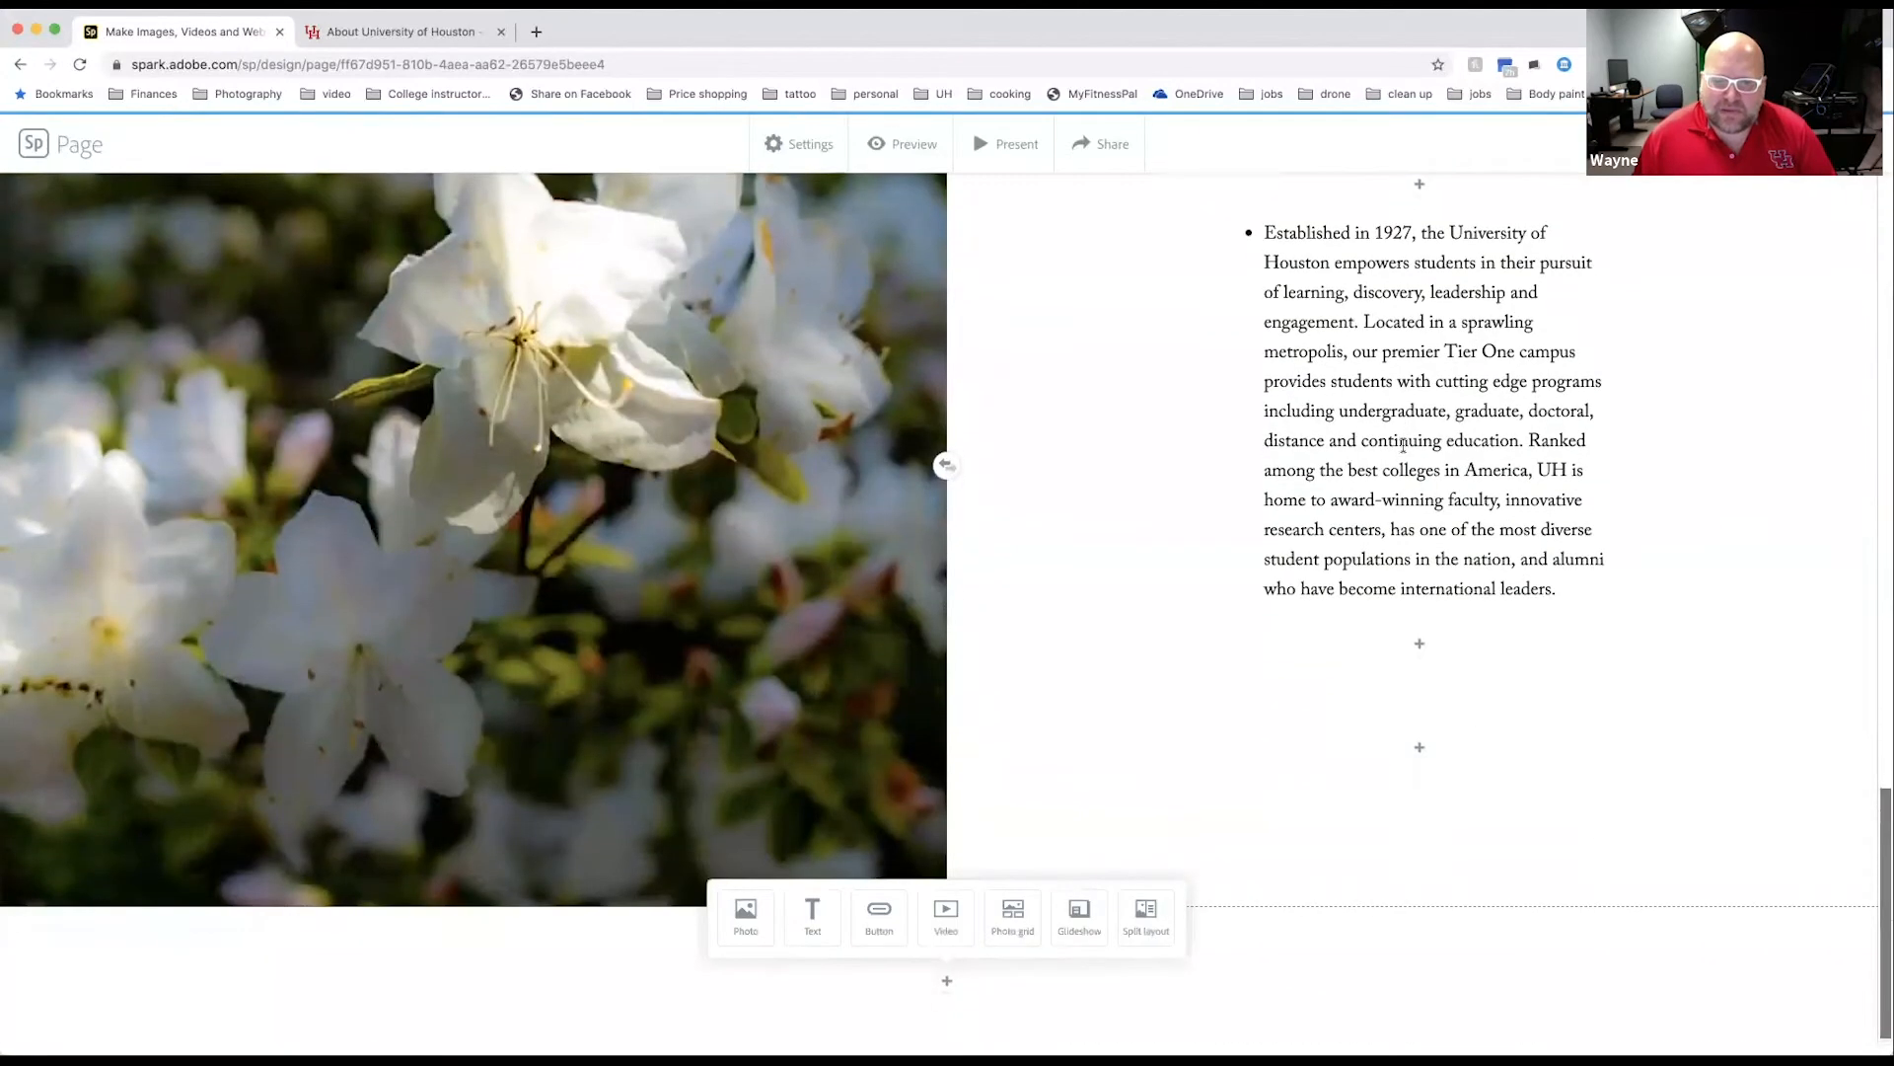
scroll(1403, 445, "up", 10)
scroll(1403, 445, "up", 8)
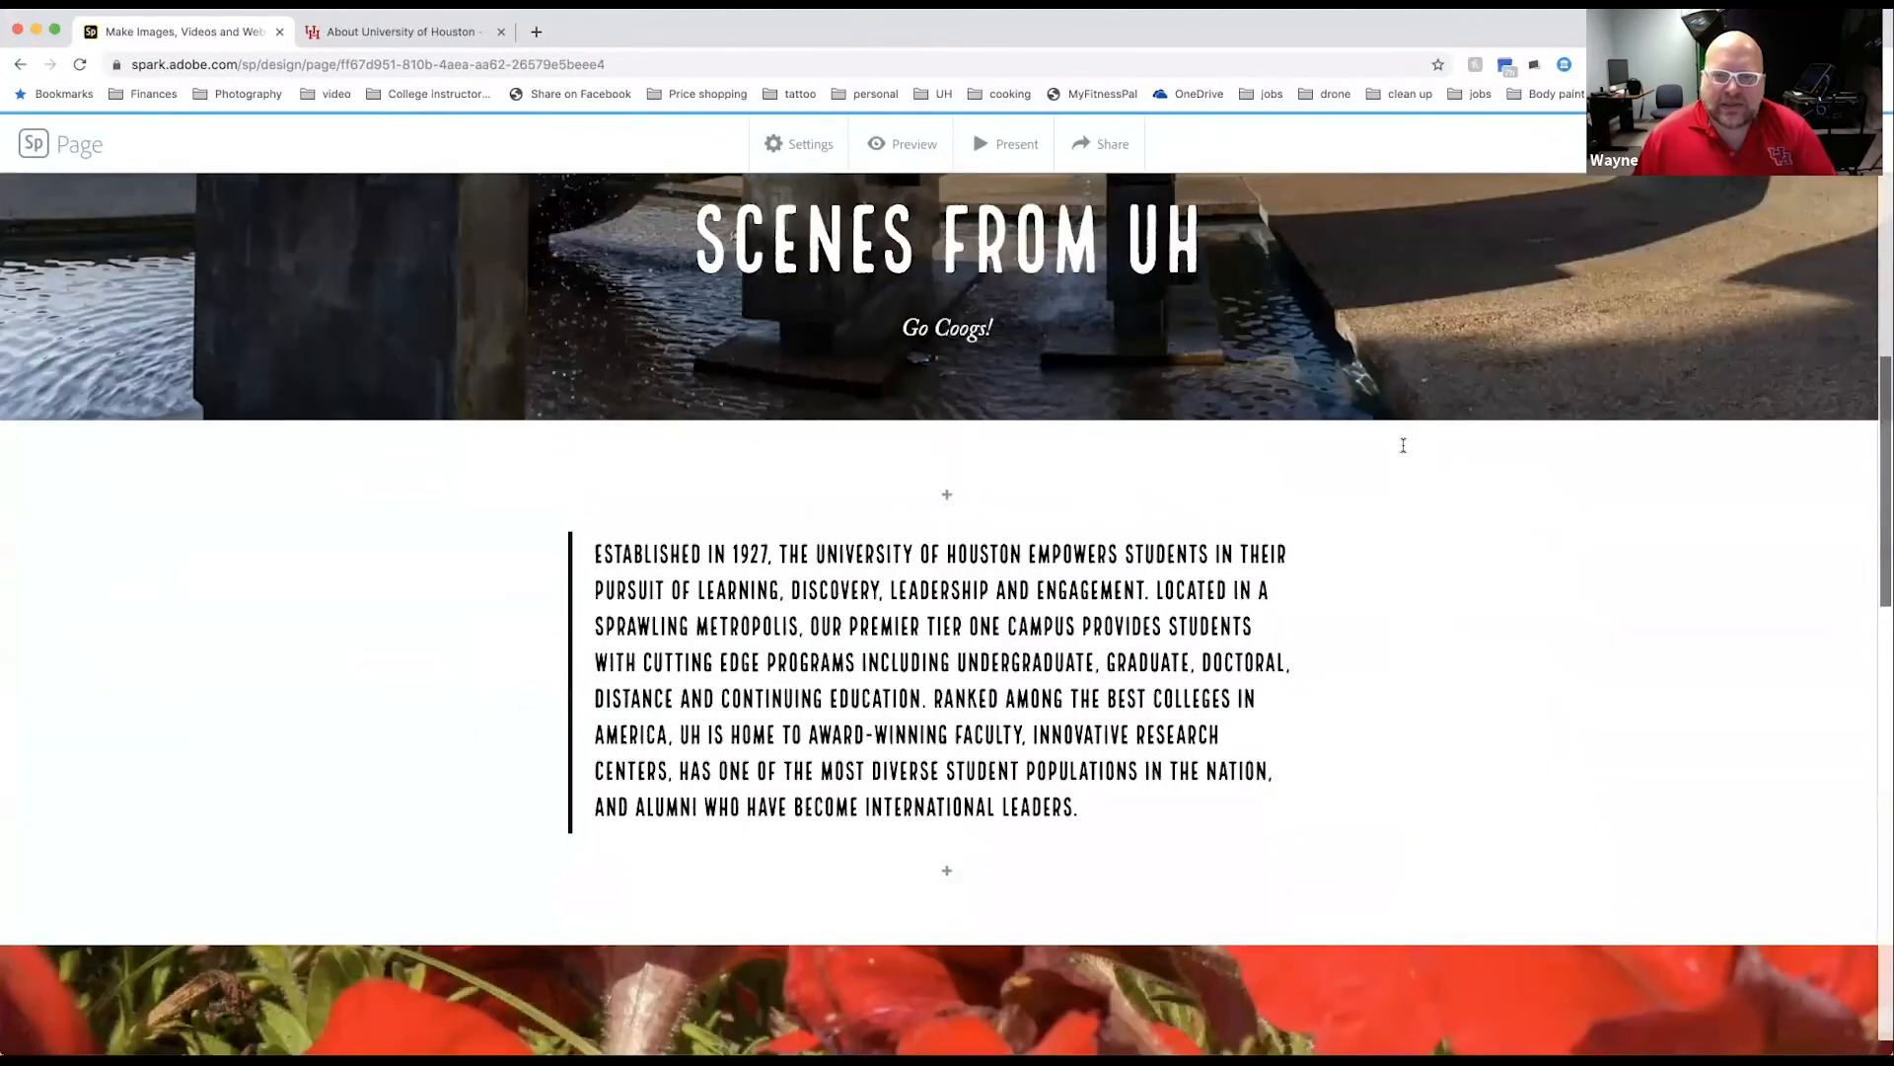